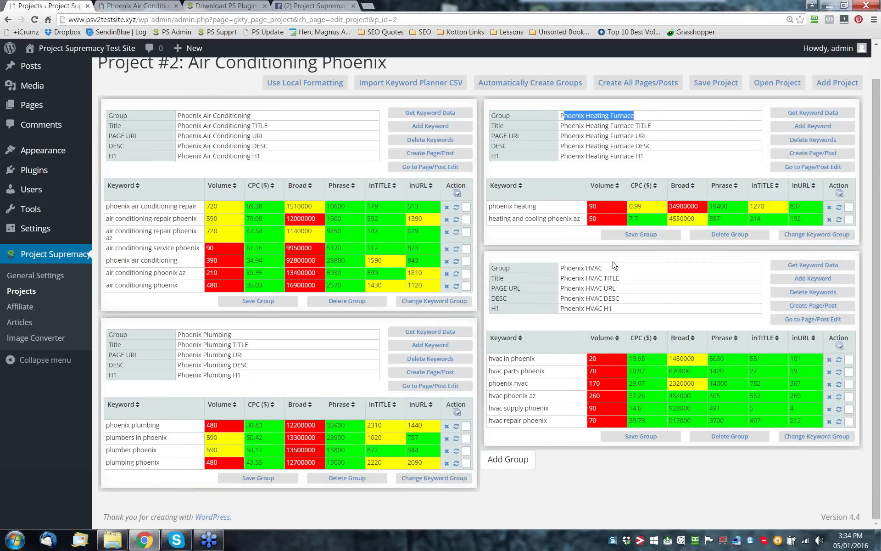
Review the group names of the Phoenix HVAC, Phoenix Plumbing and Phoenix Air Conditioning keyword groups.
left_click_drag(605, 269, 564, 270)
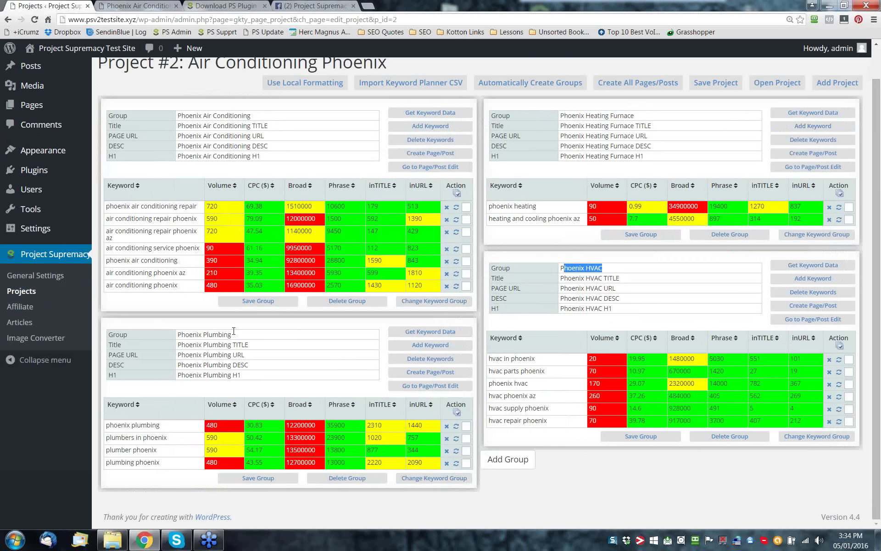
left_click_drag(231, 334, 181, 335)
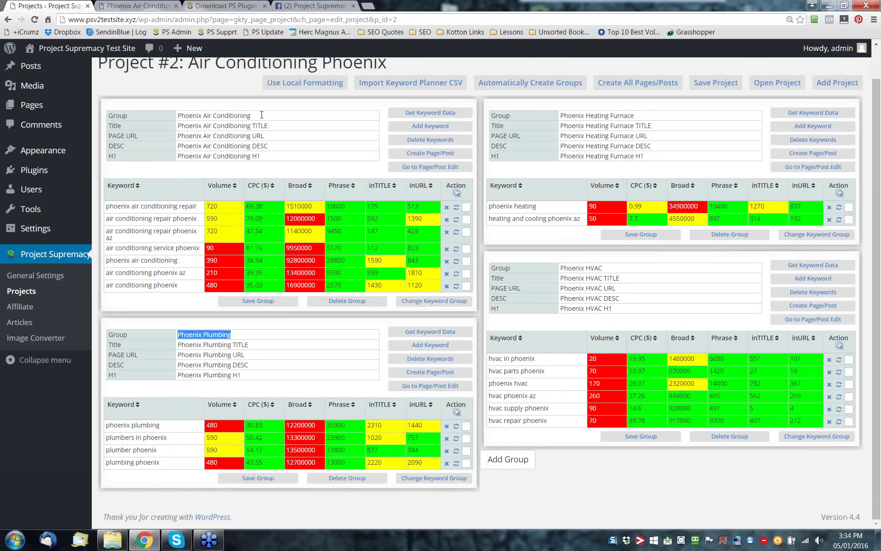
left_click_drag(259, 115, 179, 112)
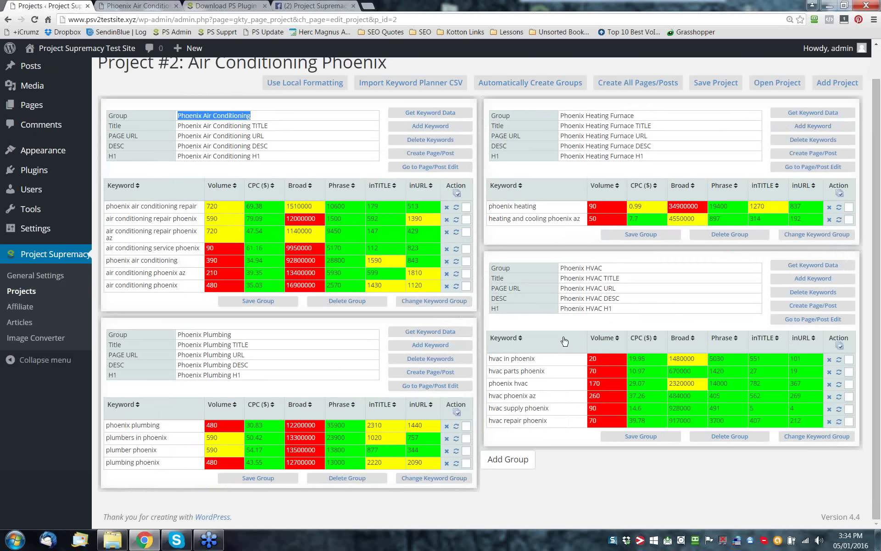
left_click(122, 130)
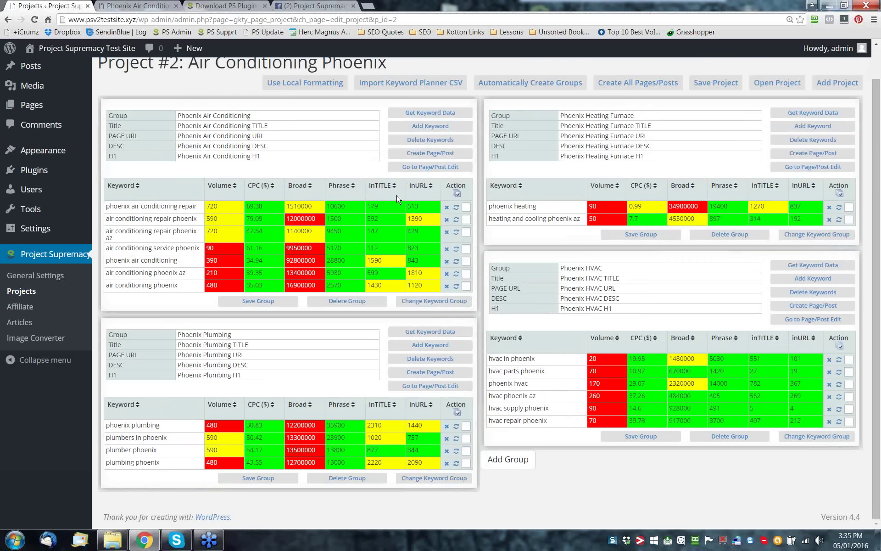
Sort the Phoenix Air Conditioning group's keywords by search volume from highest to lowest and check their broad competition figures.
left_click(340, 186)
left_click(223, 186)
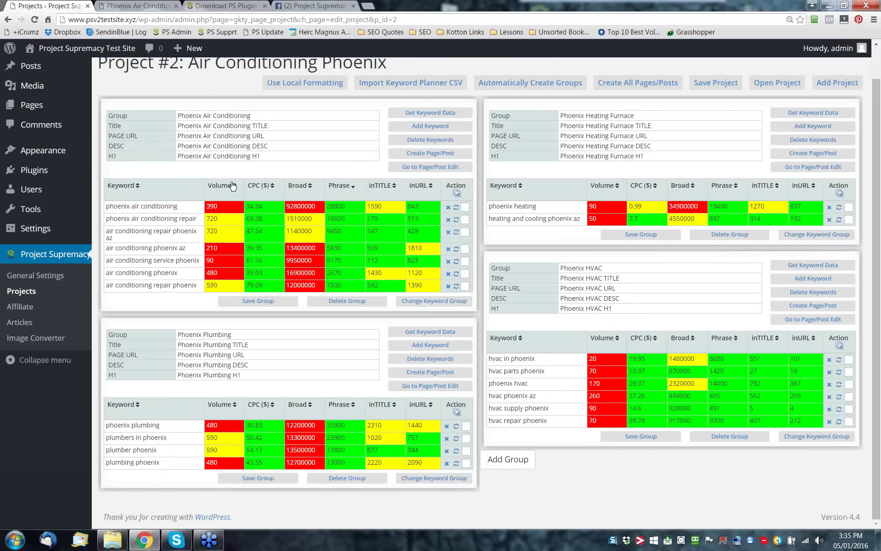
left_click(223, 186)
left_click(223, 186)
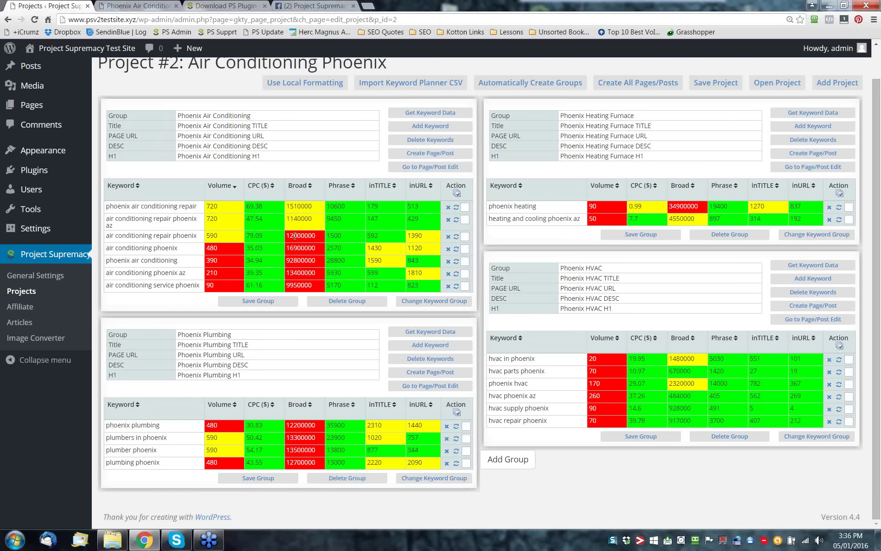
left_click_drag(294, 235, 313, 235)
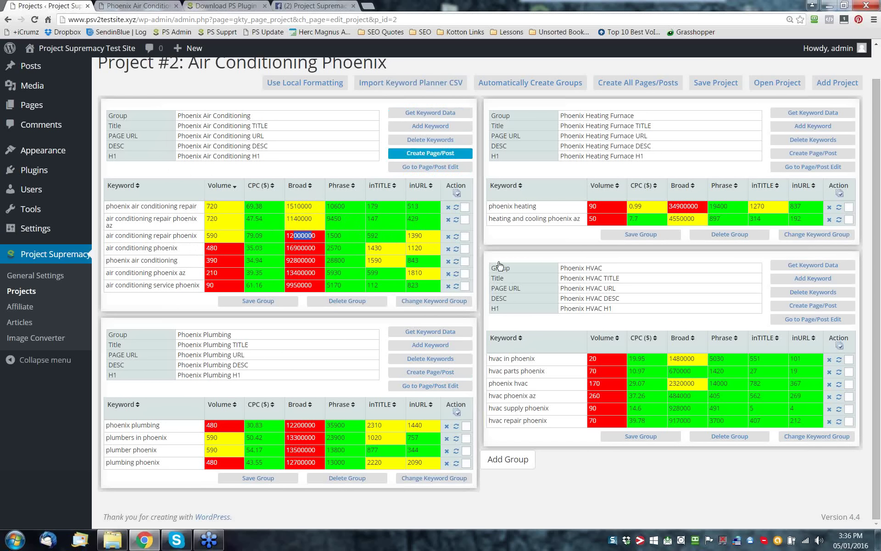
left_click(526, 84)
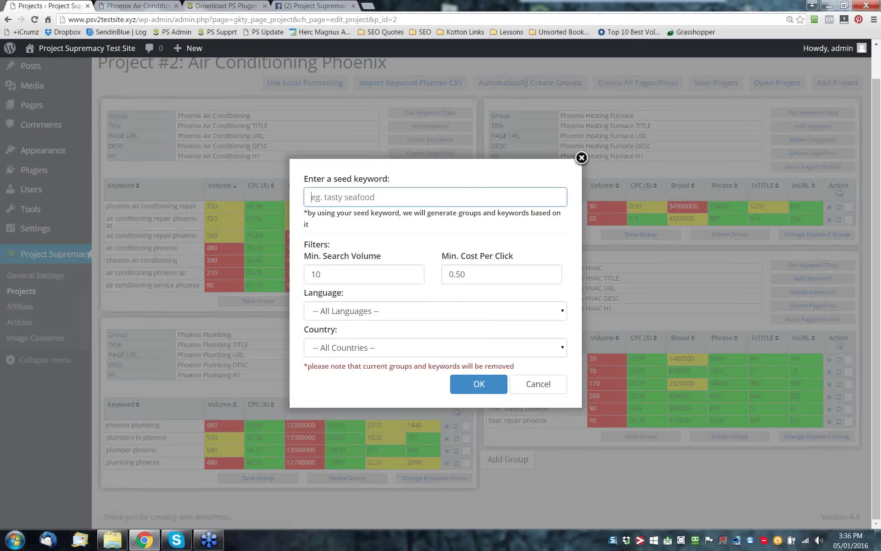
type("heating tampa")
key("BackSpace")
key("BackSpace")
key("BackSpace")
key("BackSpace")
key("BackSpace")
key("BackSpace")
key("BackSpace")
key("BackSpace")
key("BackSpace")
key("BackSpace")
key("BackSpace")
key("BackSpace")
key("BackSpace")
type("ca")
key("BackSpace")
type("o")
key("BackSpace")
key("BackSpace")
type("ac tame")
key("BackSpace")
type("pa")
left_click(473, 393)
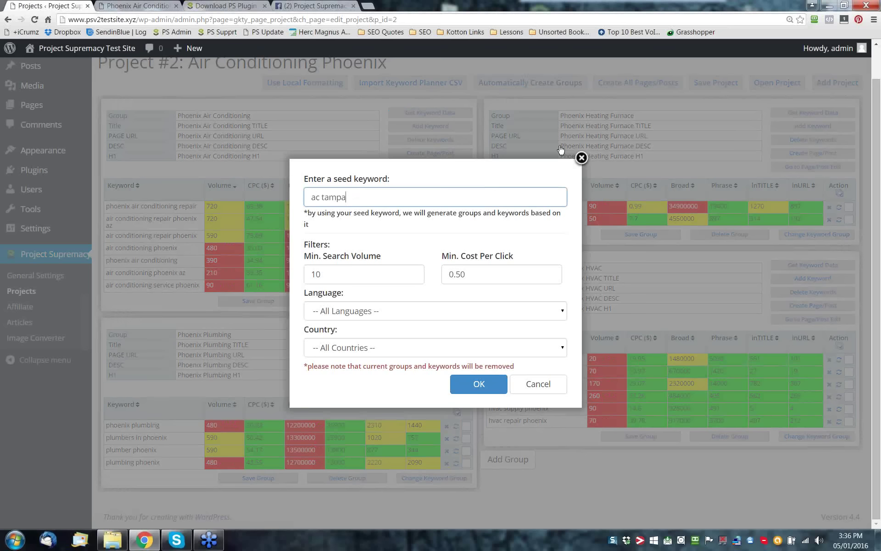
left_click(582, 159)
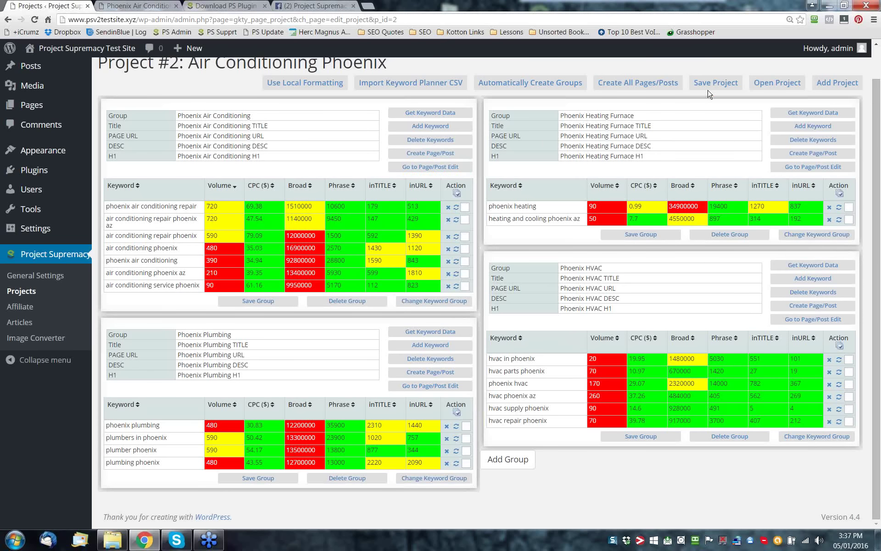
left_click(657, 87)
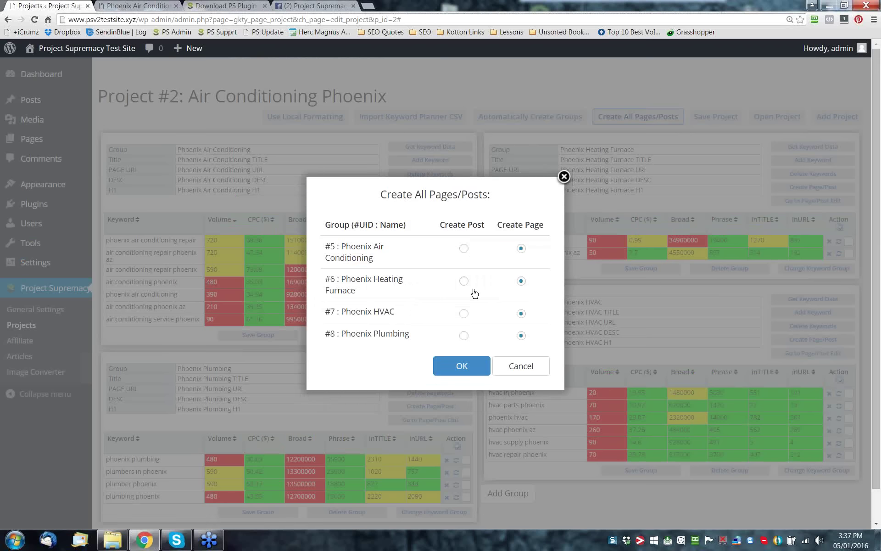
left_click(564, 177)
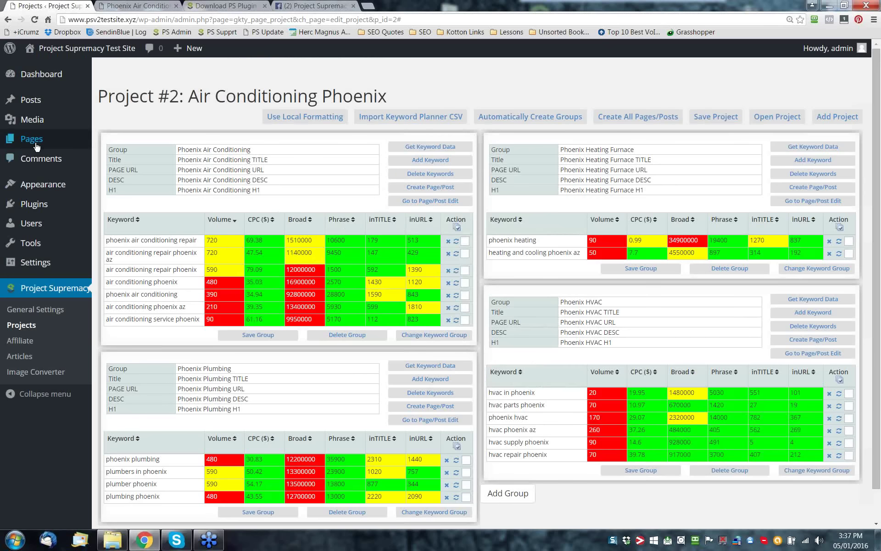
Go to the list of all pages and open the Phoenix Heating Furnace H1 page for editing in a new tab.
mouse_move(37, 146)
left_click(117, 143)
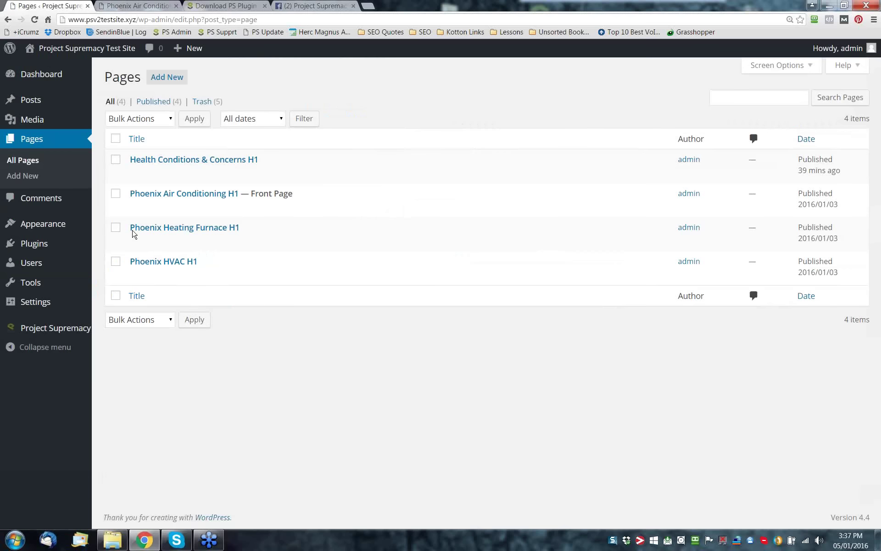
mouse_move(133, 234)
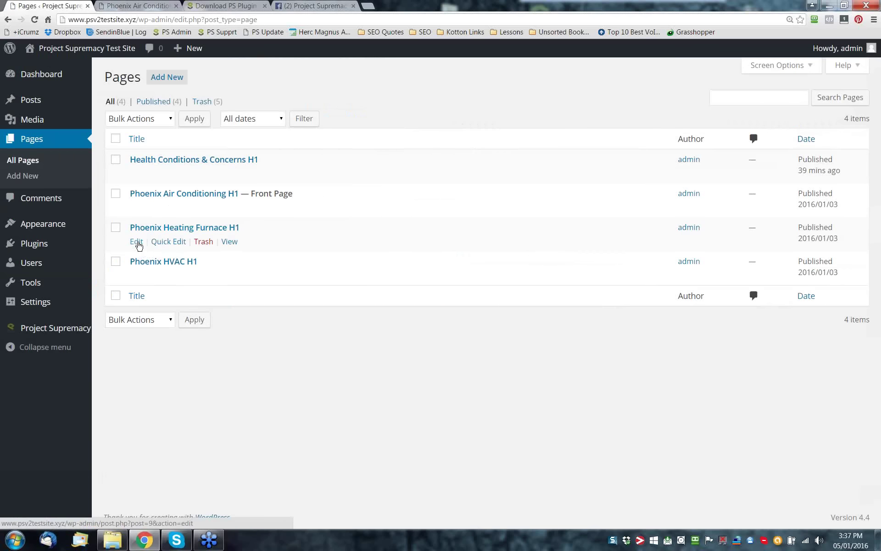
right_click(138, 245)
left_click(158, 250)
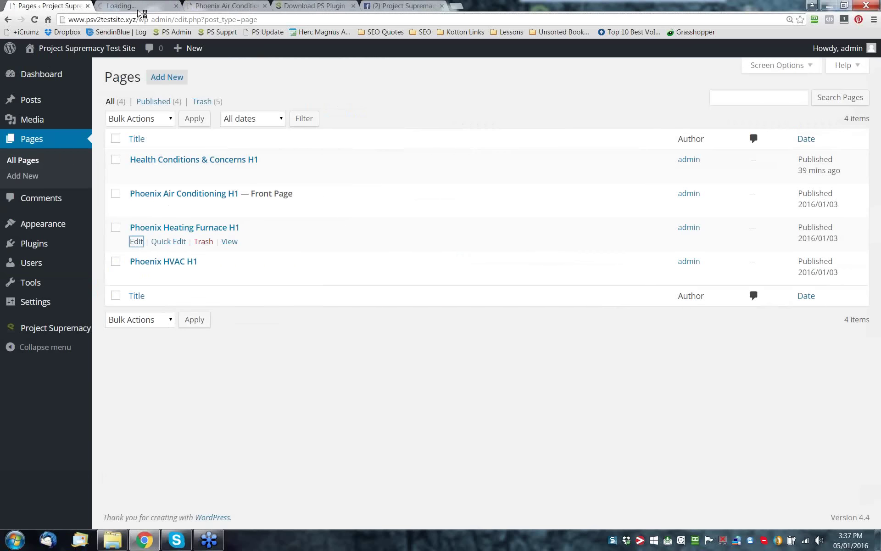
left_click(139, 11)
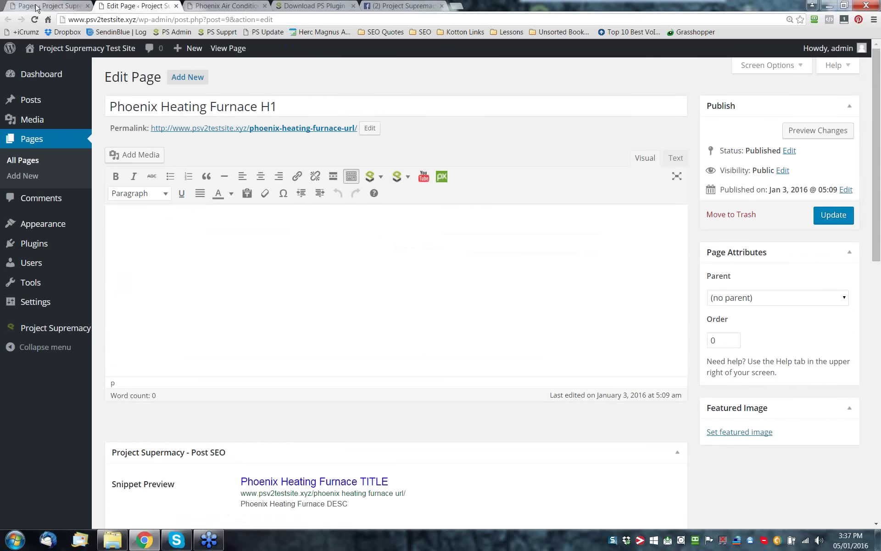
key("ctrl+shift+Tab")
left_click(160, 9)
Examine the Phoenix Heating Furnace page's H1 heading, permalink, SEO title and meta description.
left_click_drag(281, 107, 131, 114)
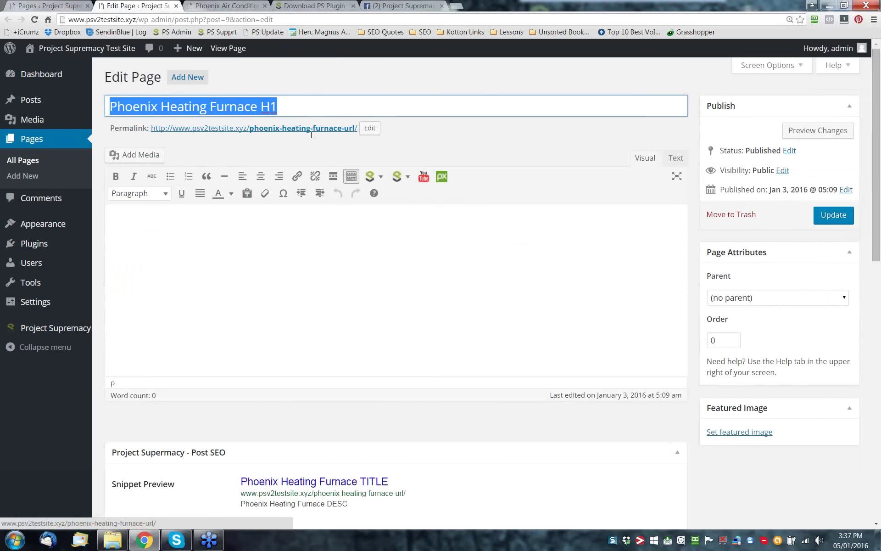
scroll(311, 136, "down", 4)
left_click_drag(357, 356, 241, 356)
left_click_drag(373, 393, 240, 390)
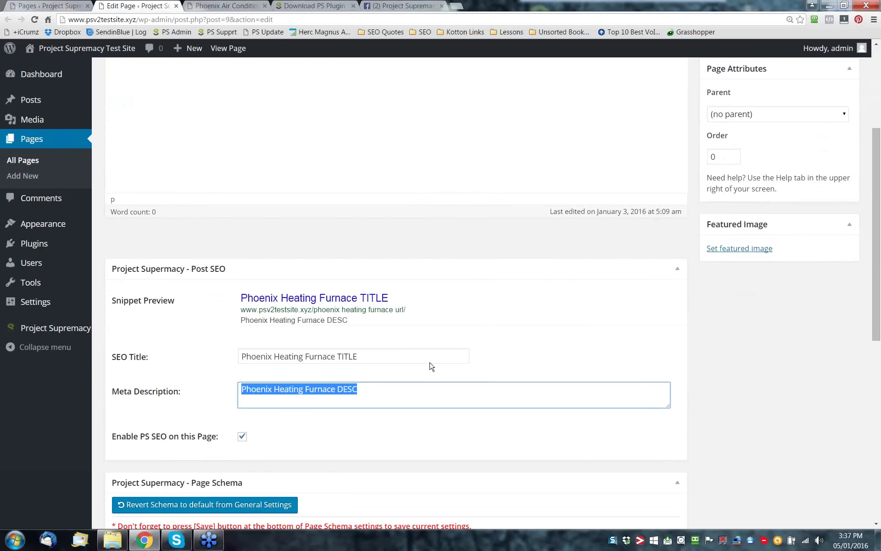
scroll(526, 358, "up", 4)
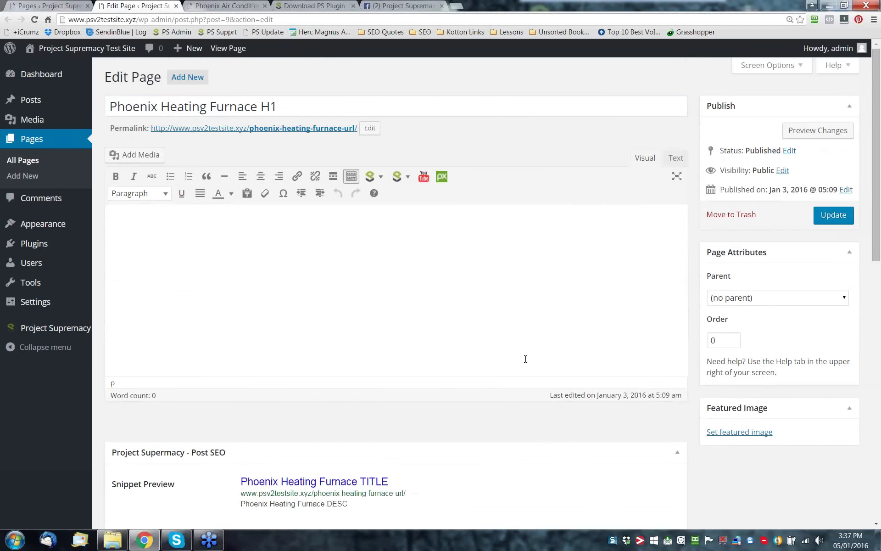
left_click_drag(278, 106, 111, 107)
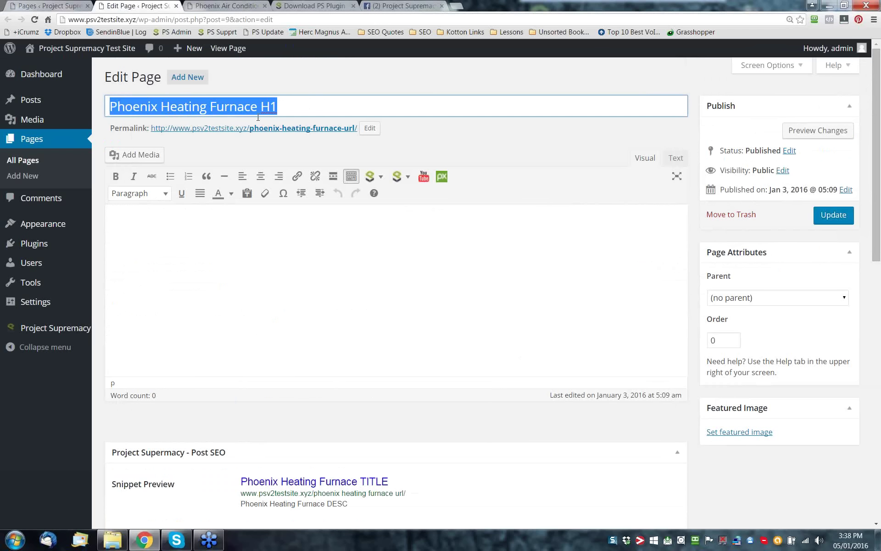
left_click(297, 107)
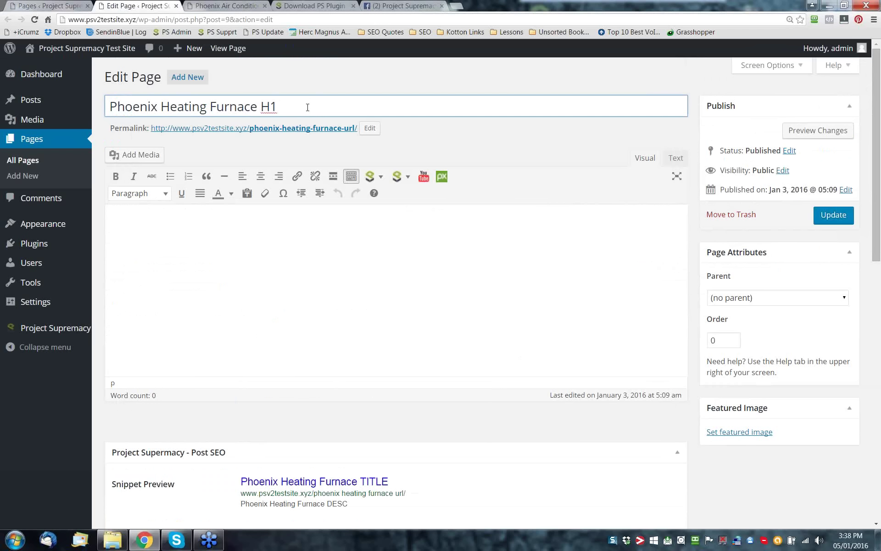
scroll(459, 235, "down", 2)
scroll(460, 235, "down", 1)
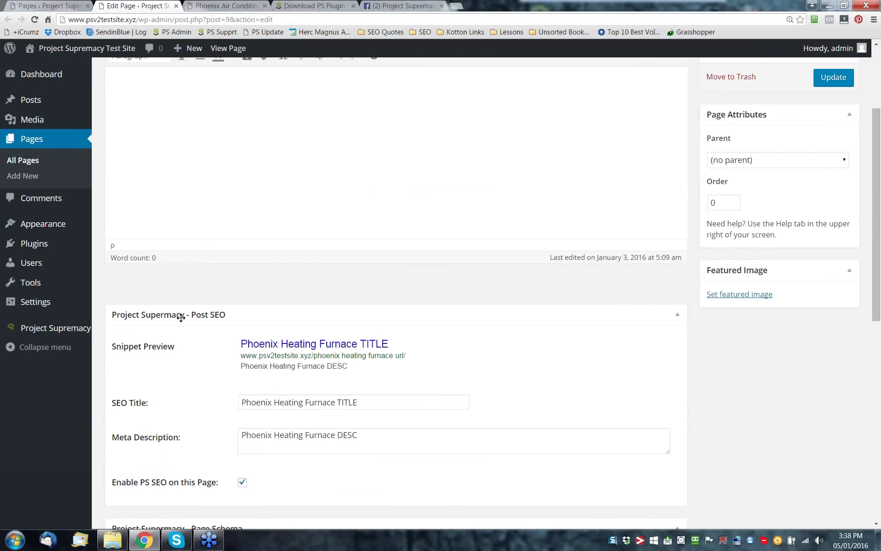
scroll(138, 322, "down", 1)
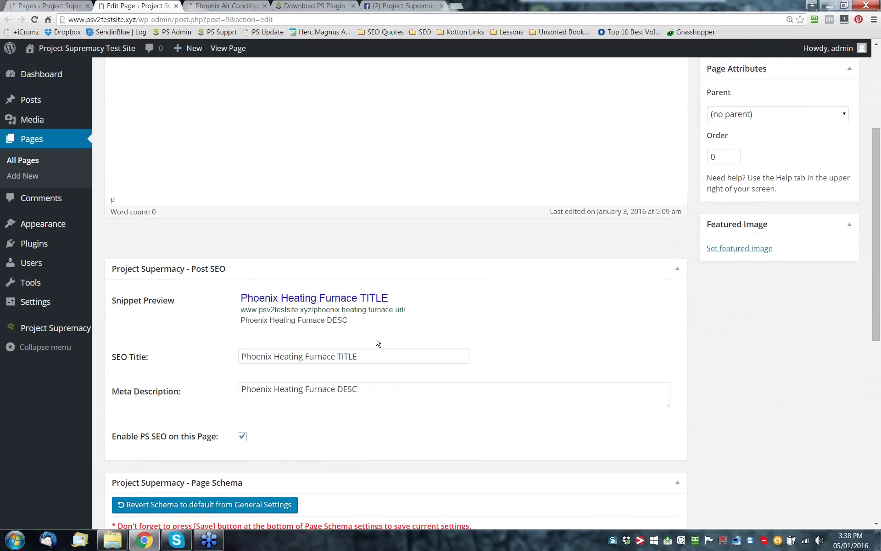
scroll(376, 342, "up", 3)
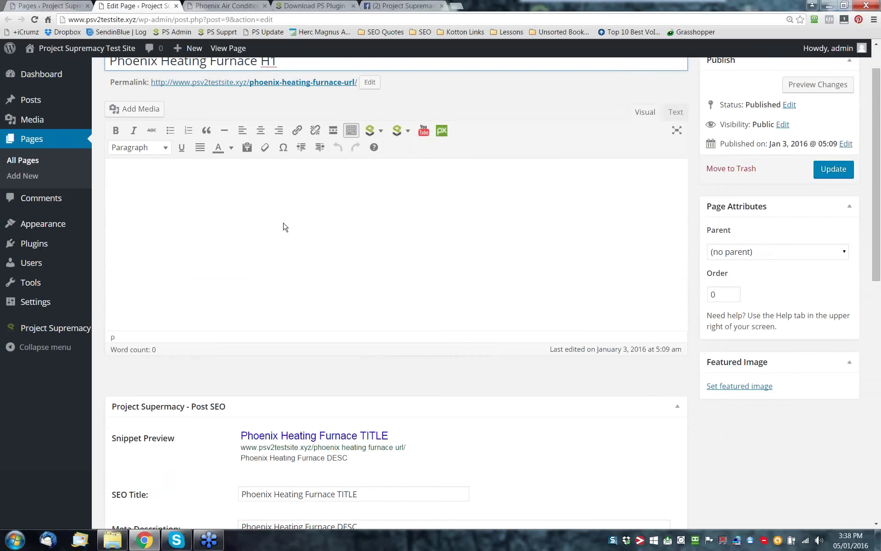
Open the Phoenix Air Conditioning H1 front page for editing and look through its affiliate and keyword shortcode choices, including Phoenix HVAC.
left_click(65, 7)
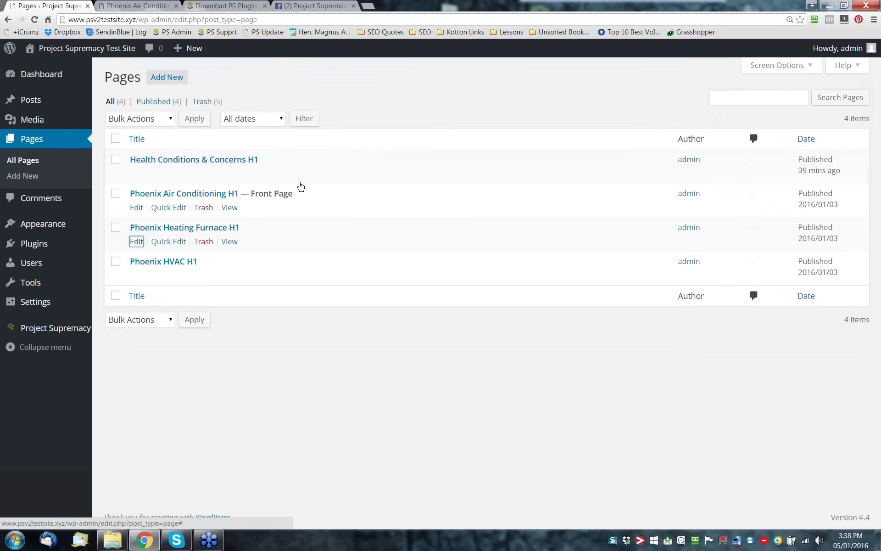
left_click(137, 208)
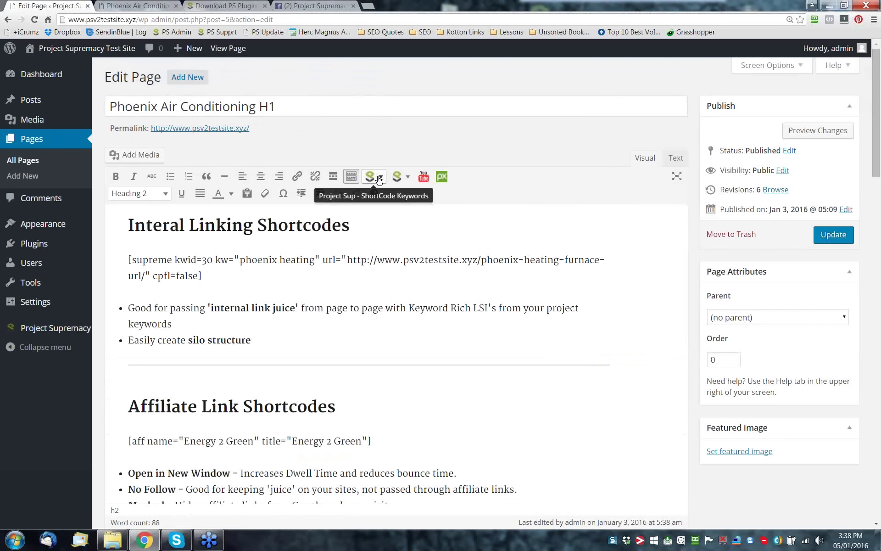
left_click(374, 179)
left_click(401, 184)
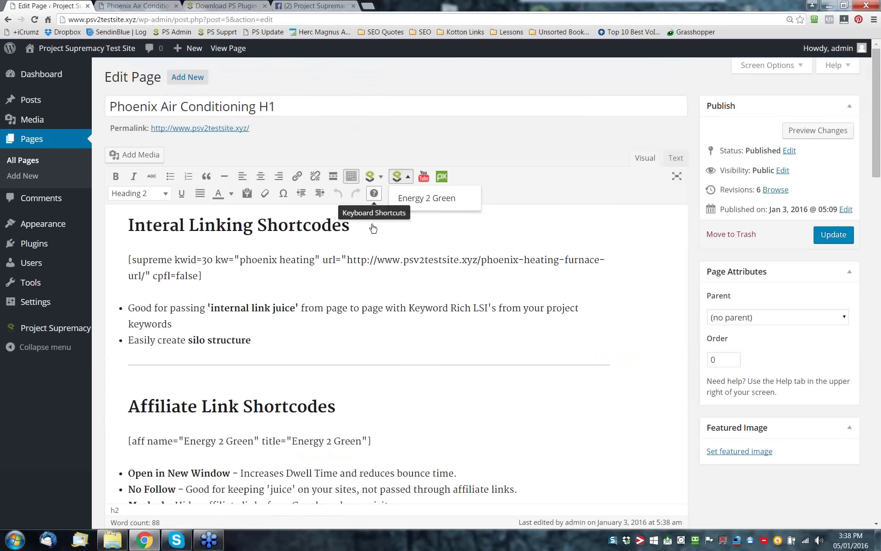
left_click(373, 177)
mouse_move(385, 236)
mouse_move(395, 274)
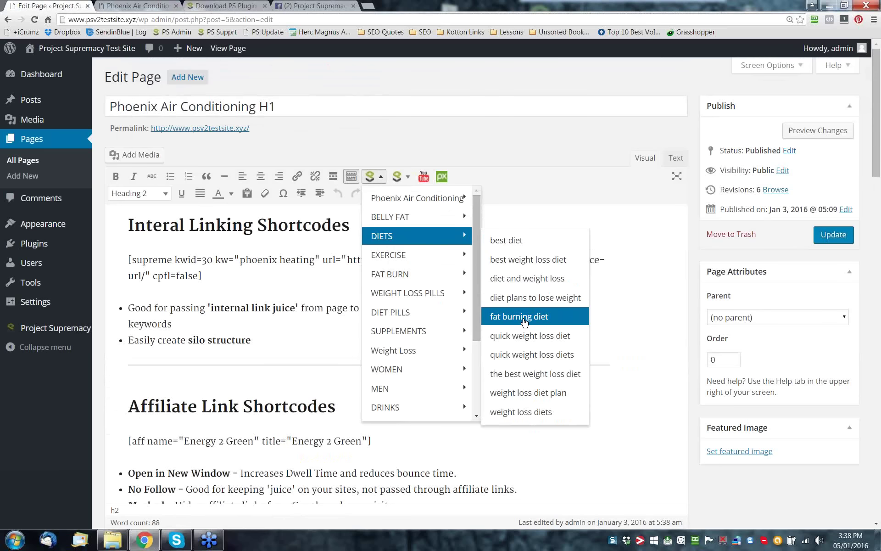
scroll(416, 339, "down", 3)
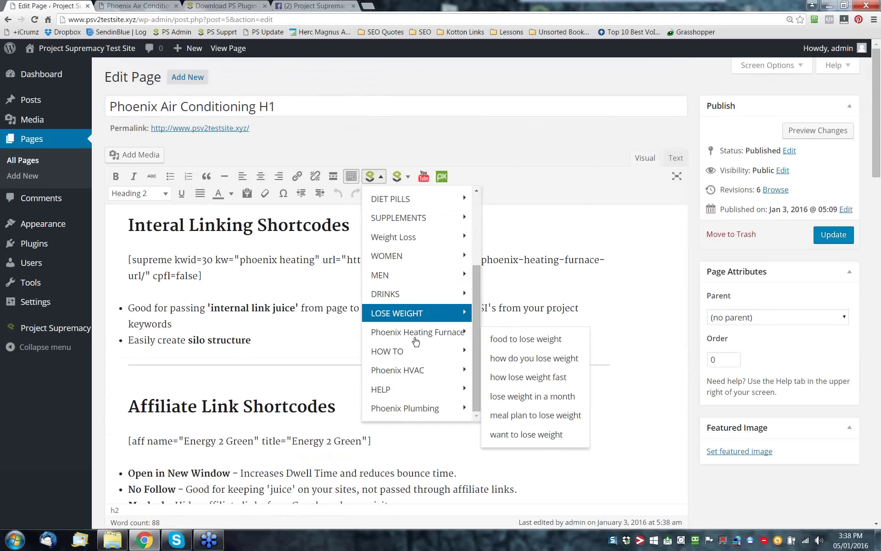
scroll(415, 340, "down", 1)
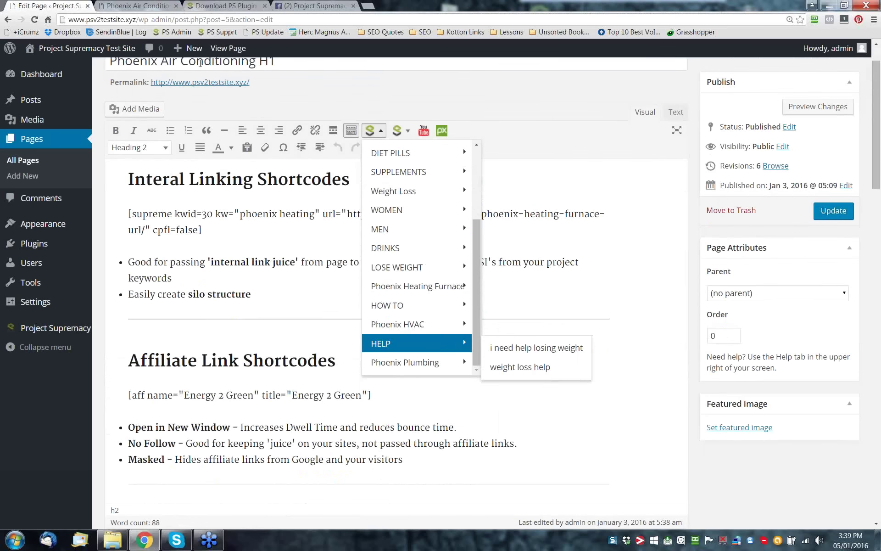
mouse_move(411, 331)
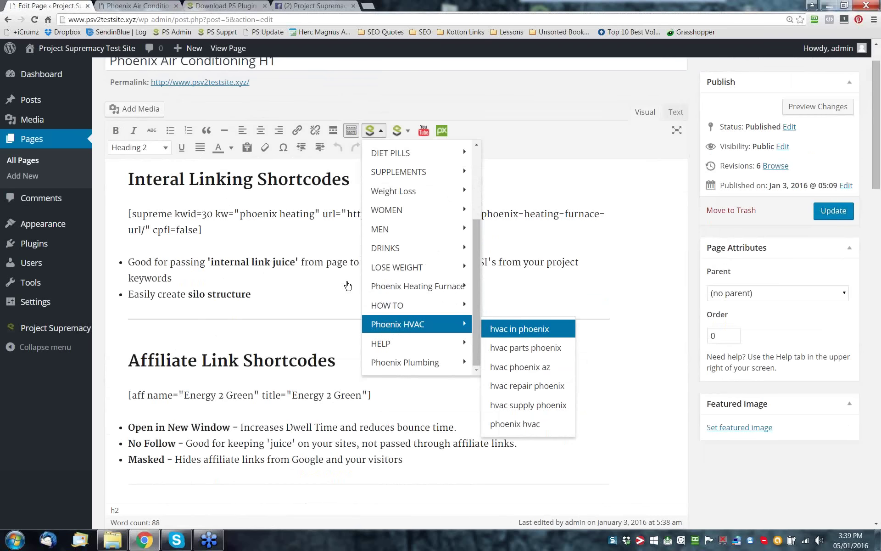
Examine the phoenix heating internal-link shortcode and the notes in the page's first section.
left_click(200, 229)
left_click_drag(195, 226, 128, 214)
left_click(212, 231)
left_click_drag(213, 232, 121, 218)
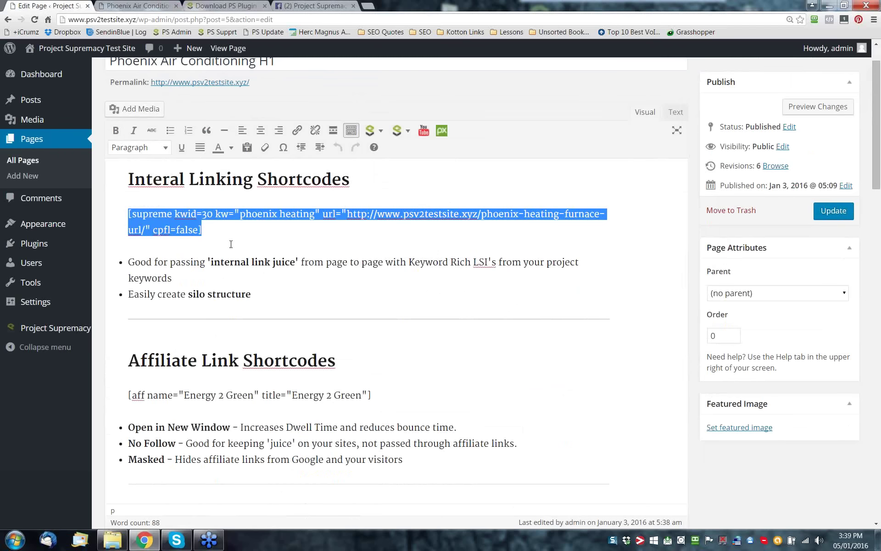
left_click(231, 244)
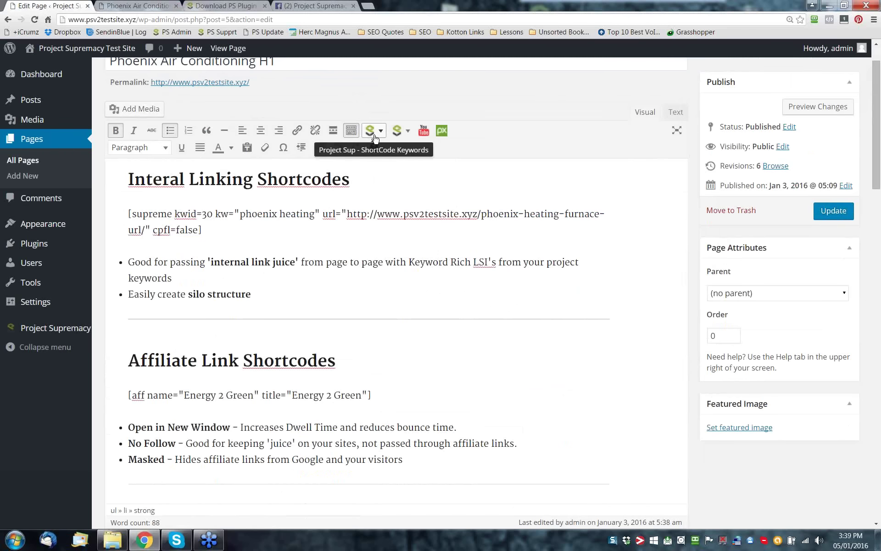
left_click_drag(257, 295, 252, 249)
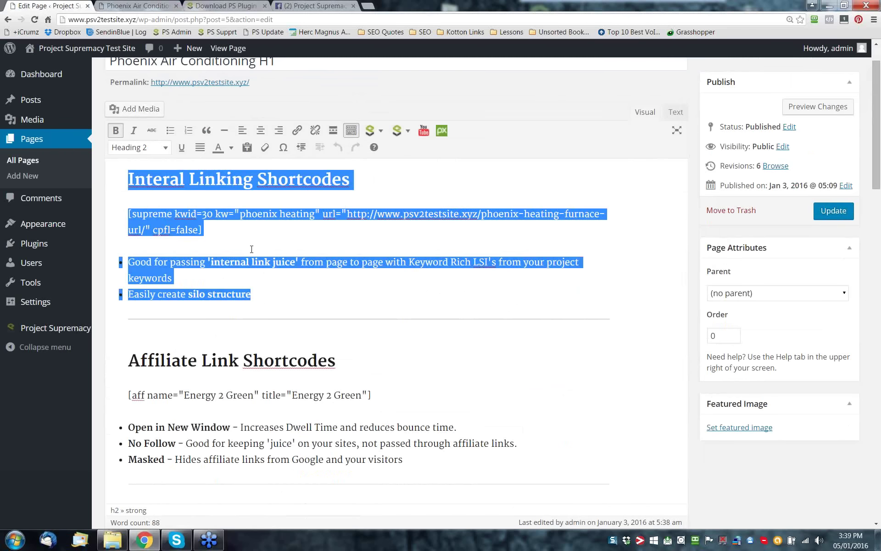
left_click(314, 288)
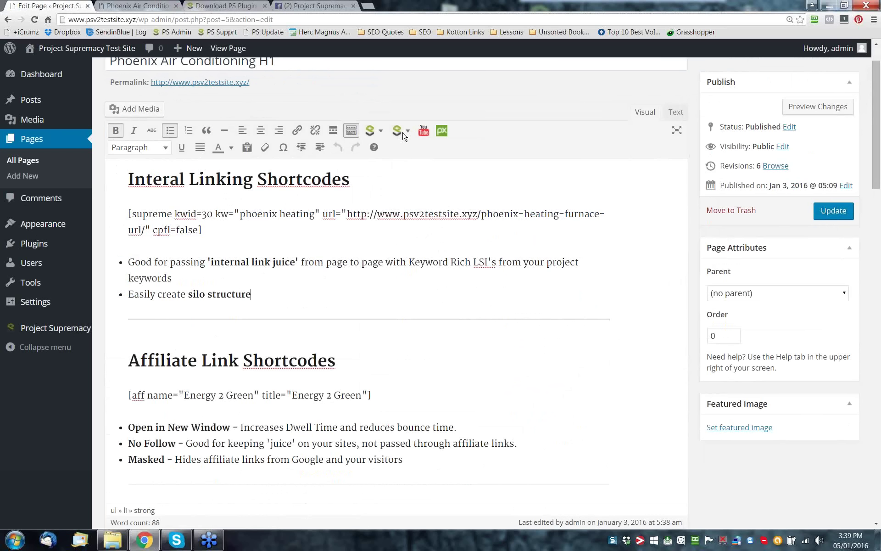
Open Project Supremacy's Affiliate page from the live site's dashboard and look through the ClickBank product list.
left_click(137, 6)
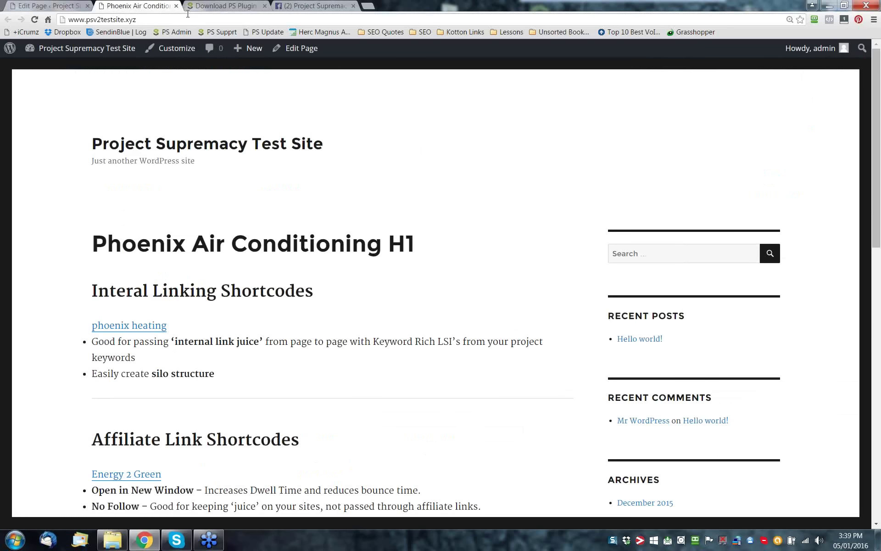
left_click(43, 66)
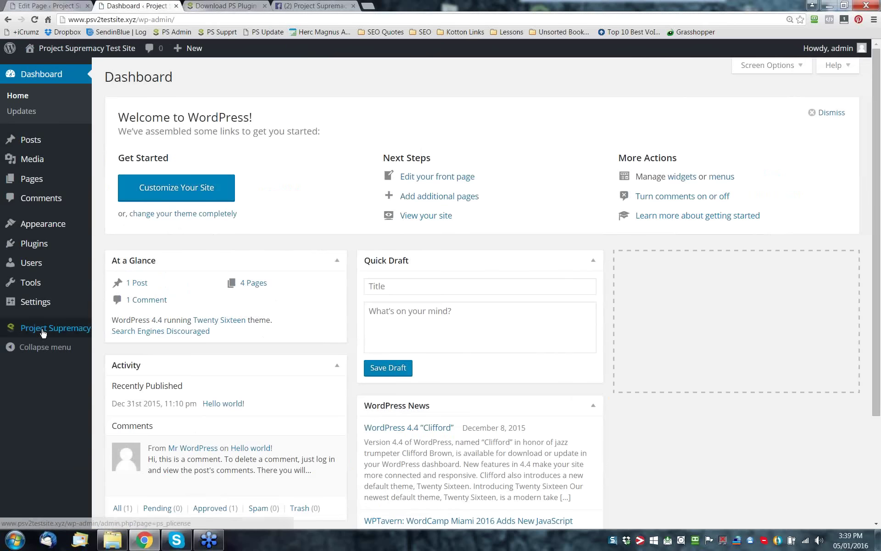
mouse_move(55, 328)
left_click(112, 362)
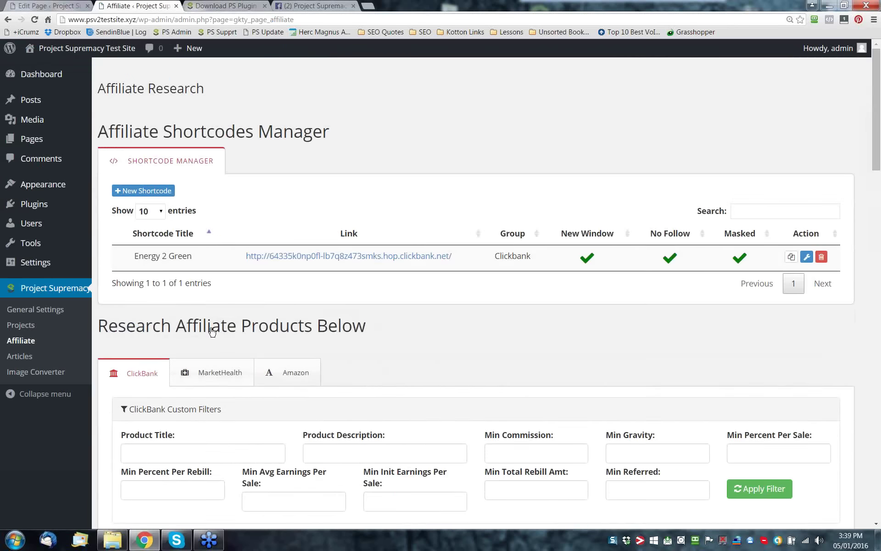
scroll(212, 331, "down", 2)
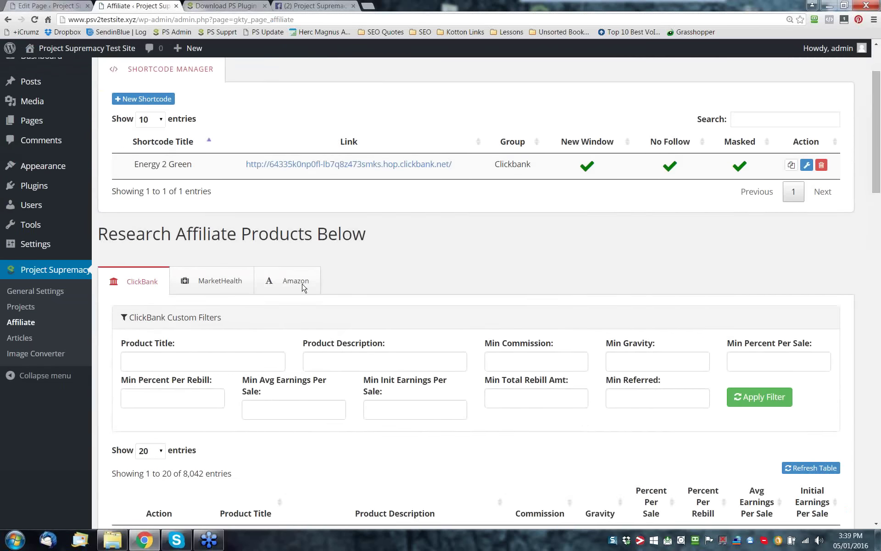
scroll(367, 367, "down", 2)
scroll(368, 367, "down", 5)
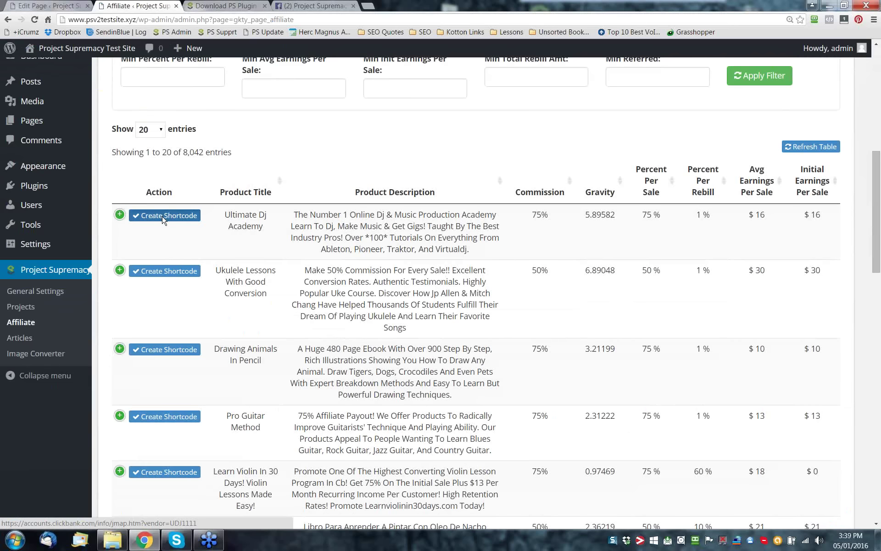
View the shortcode creation form for the Ultimate Dj Academy product, then close it without adding a shortcode.
left_click(163, 219)
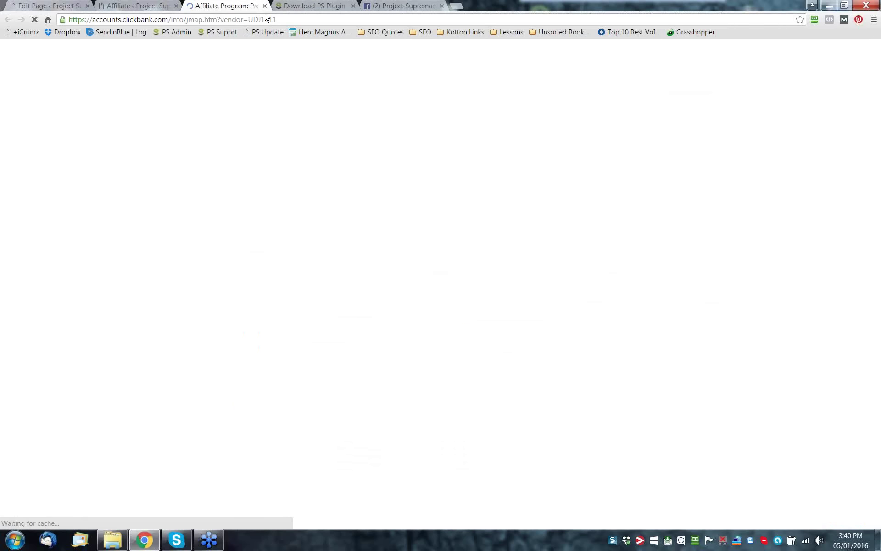
left_click(152, 7)
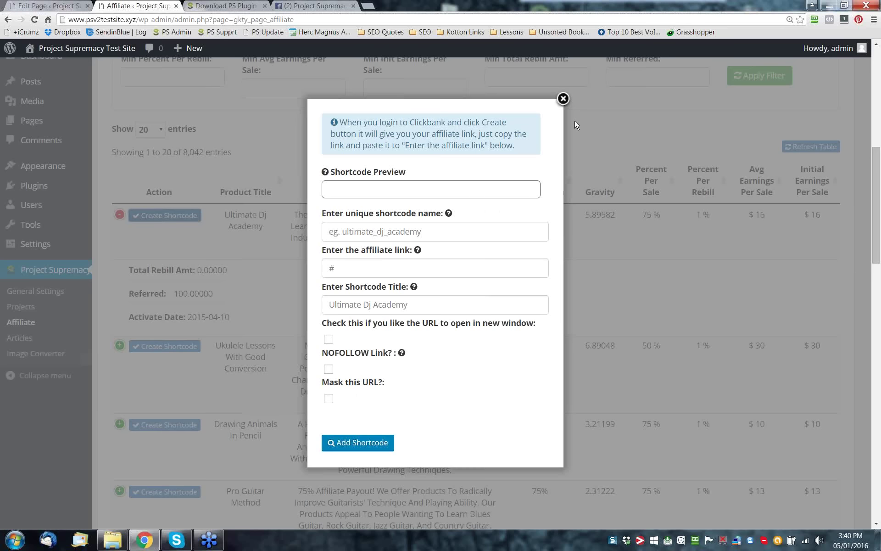
left_click(563, 99)
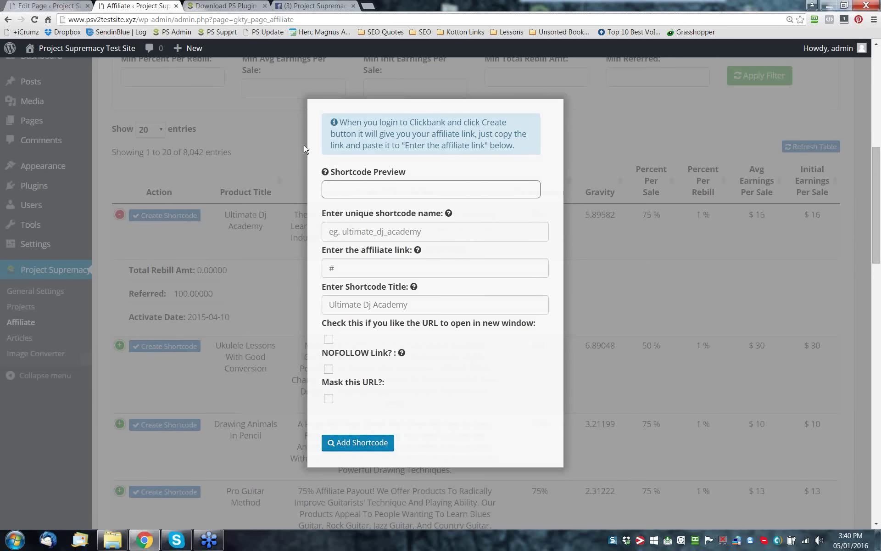
Display the Energy 2 Green affiliate shortcode from the shortcode manager, select its code and close the popup.
scroll(255, 465, "up", 4)
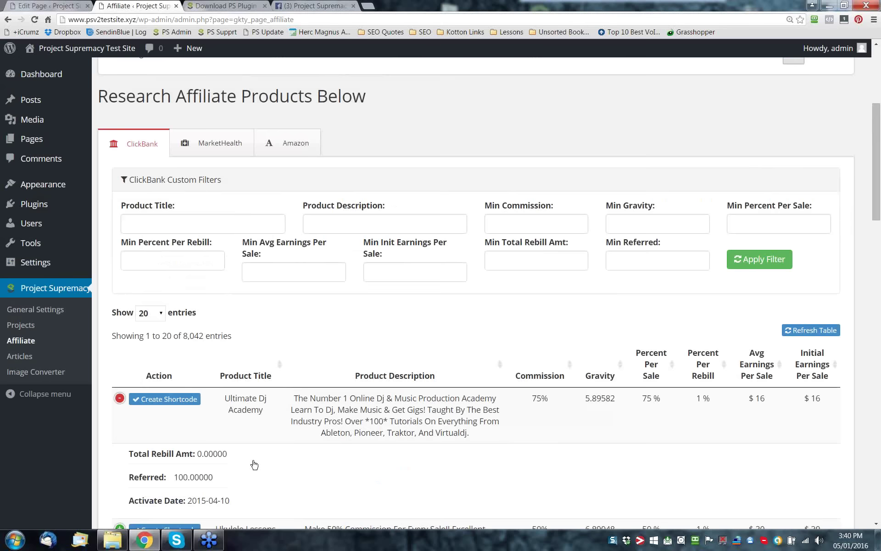
scroll(254, 465, "up", 5)
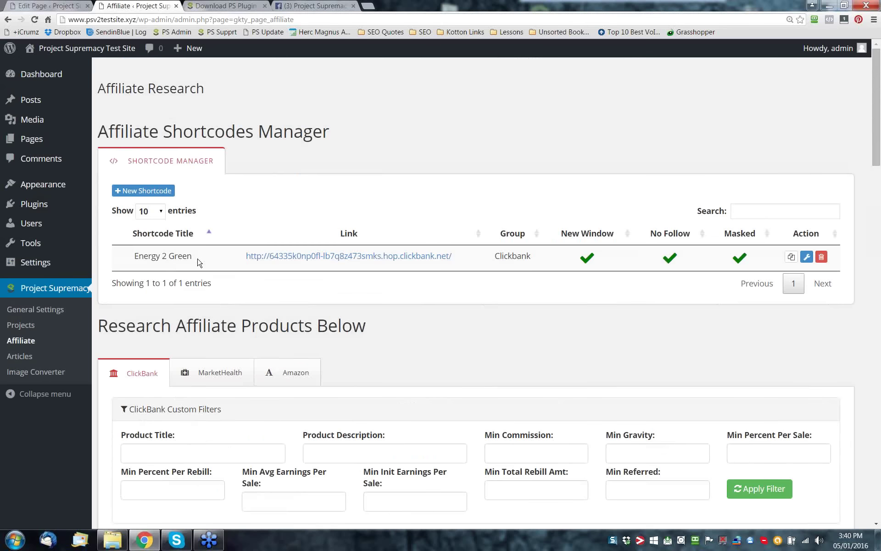
left_click_drag(198, 257, 135, 260)
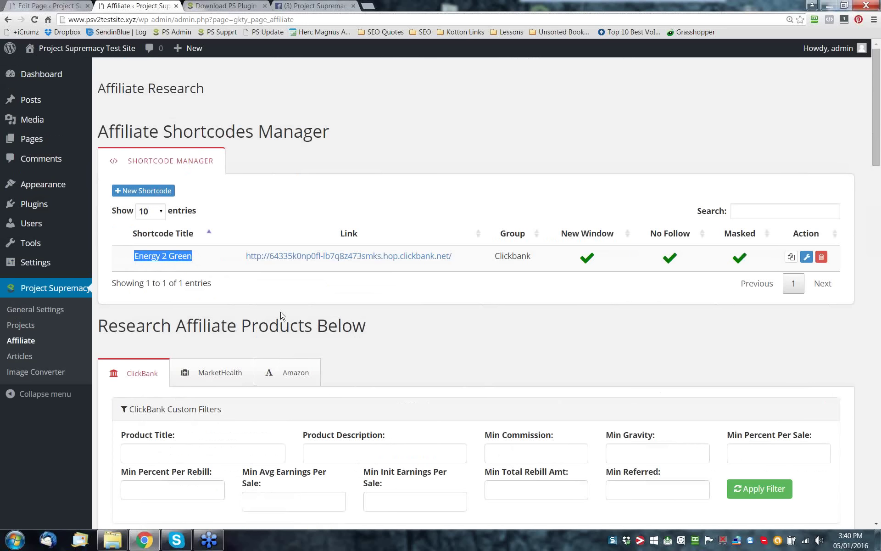
left_click(795, 260)
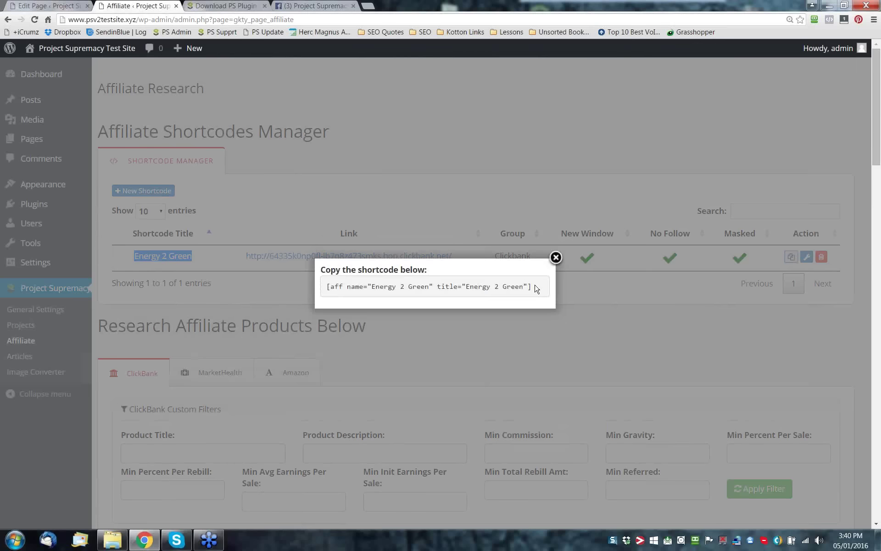
left_click_drag(531, 288, 320, 282)
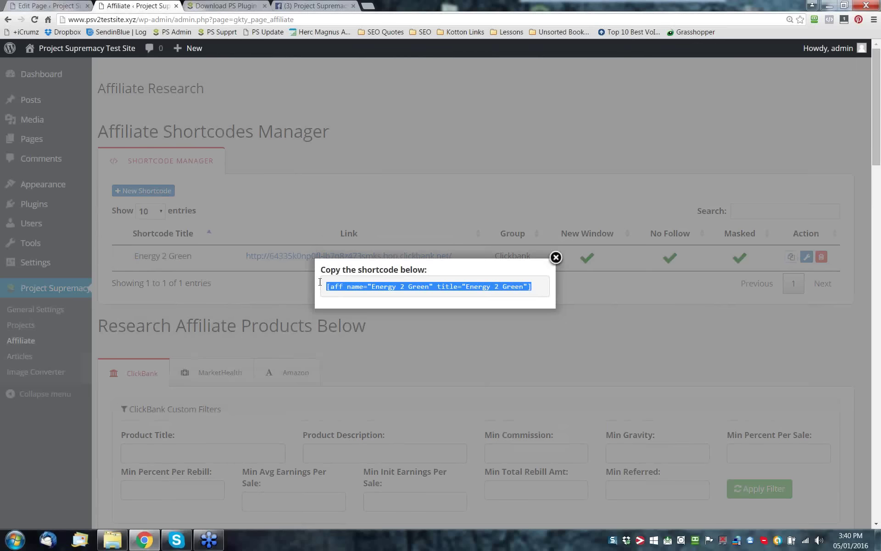
left_click(556, 257)
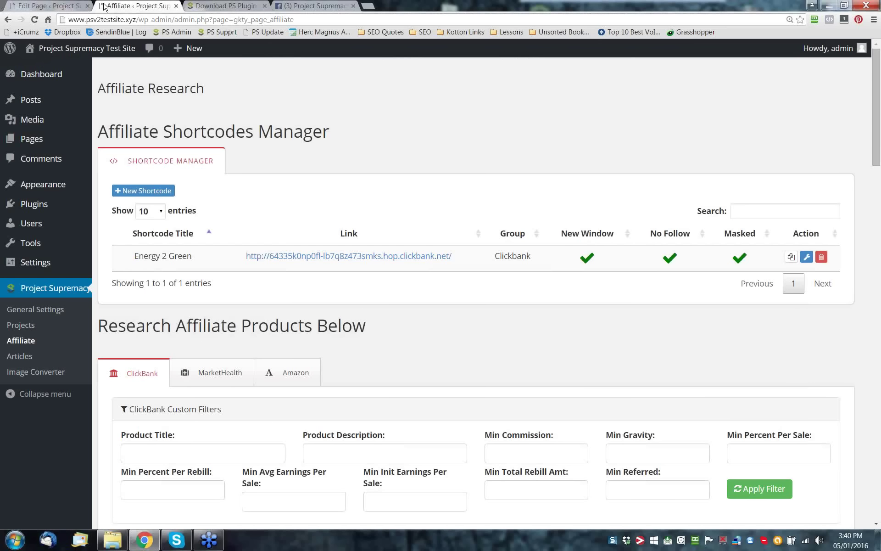
Return to the Phoenix Air Conditioning H1 page editor and compare the affiliate shortcode choices with the Energy 2 Green shortcode in the content.
left_click(60, 10)
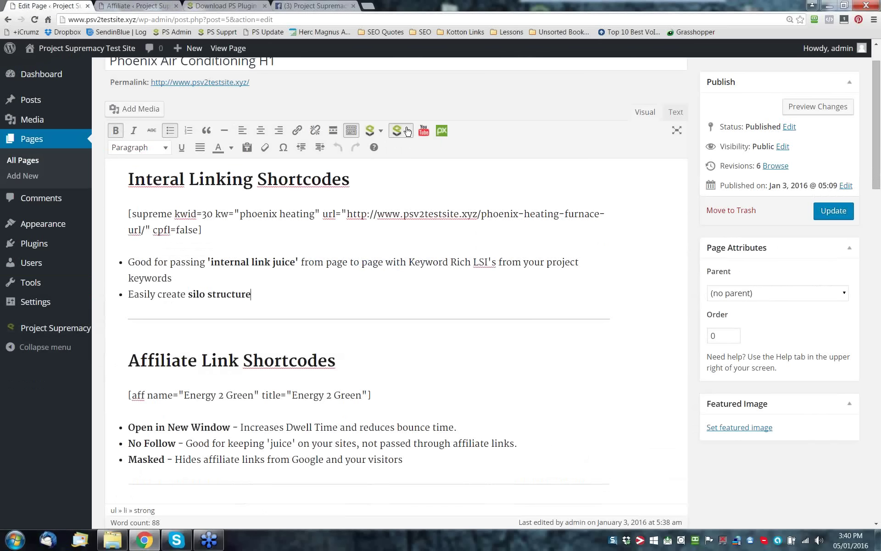
left_click(400, 131)
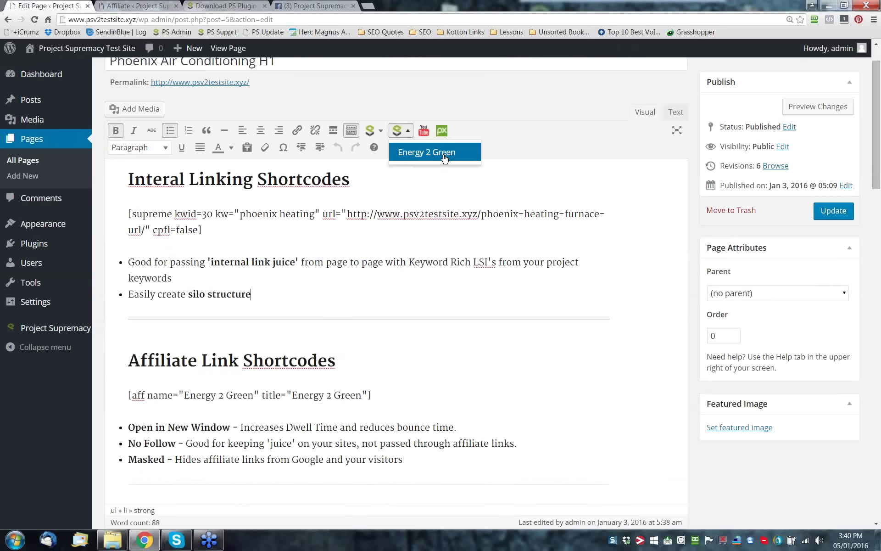
left_click_drag(403, 396, 123, 403)
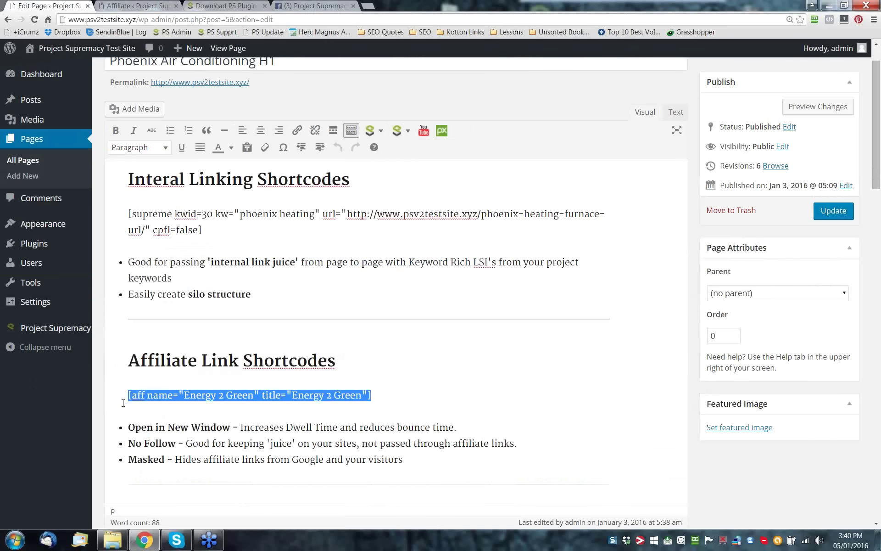
left_click(444, 380)
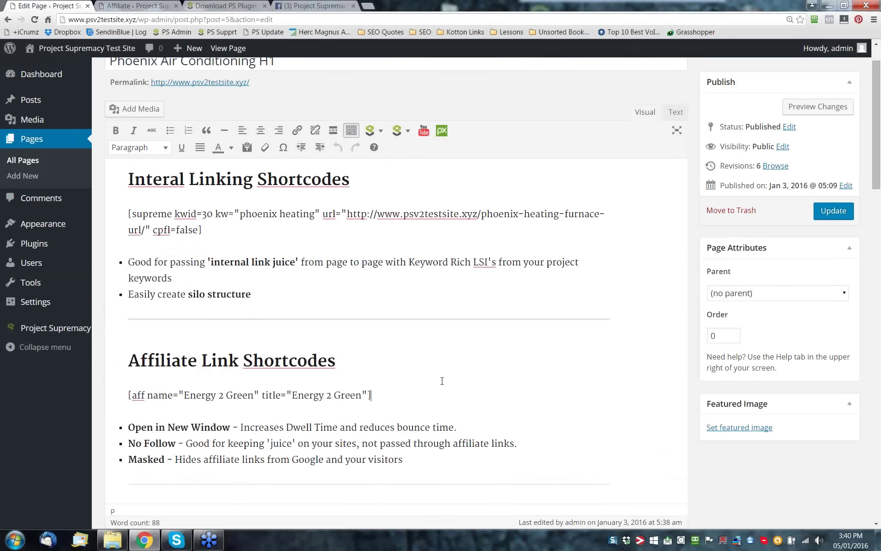
Examine the Open in New Window, No Follow and Masked notes in the Affiliate Link Shortcodes section.
scroll(442, 381, "down", 3)
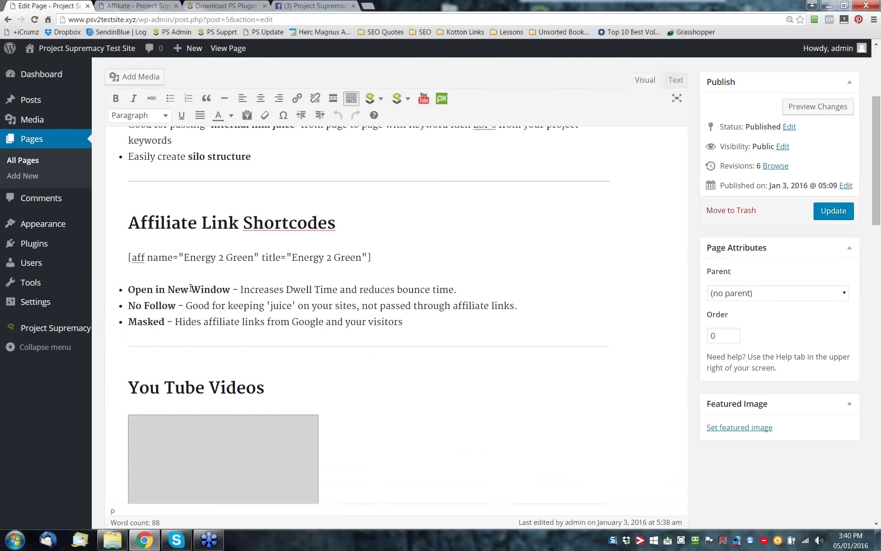
left_click_drag(126, 292, 233, 281)
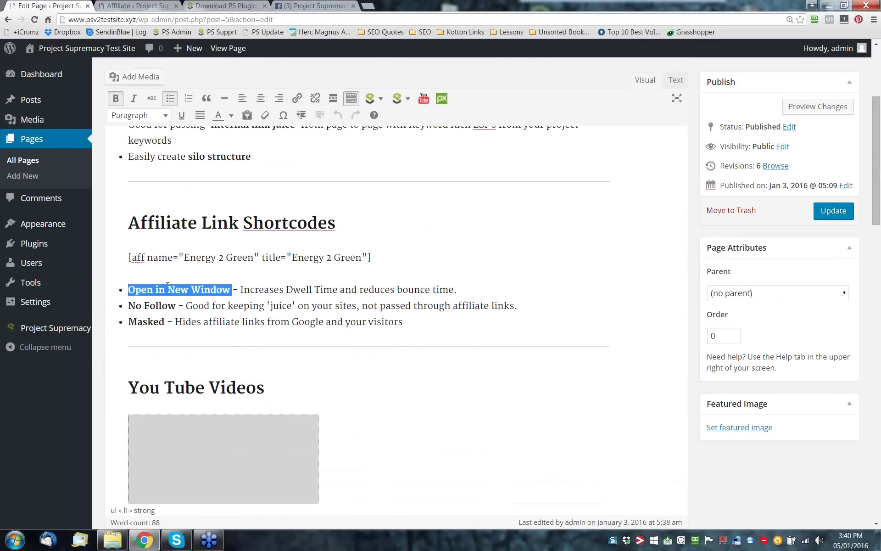
left_click(260, 289)
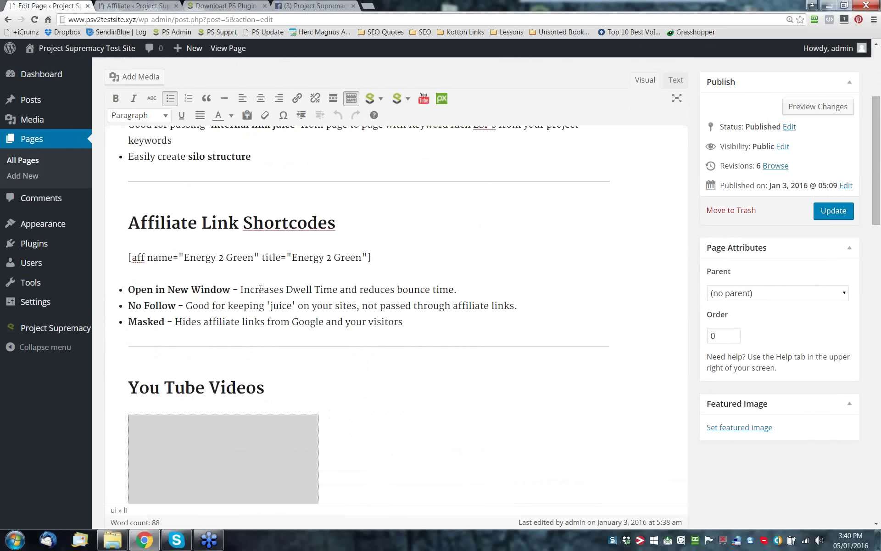
left_click_drag(127, 305, 175, 301)
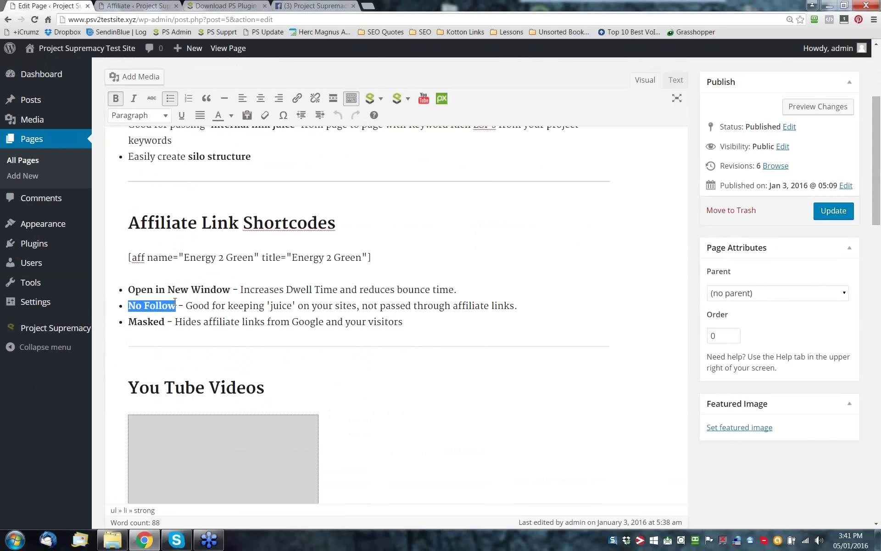
left_click_drag(221, 305, 292, 305)
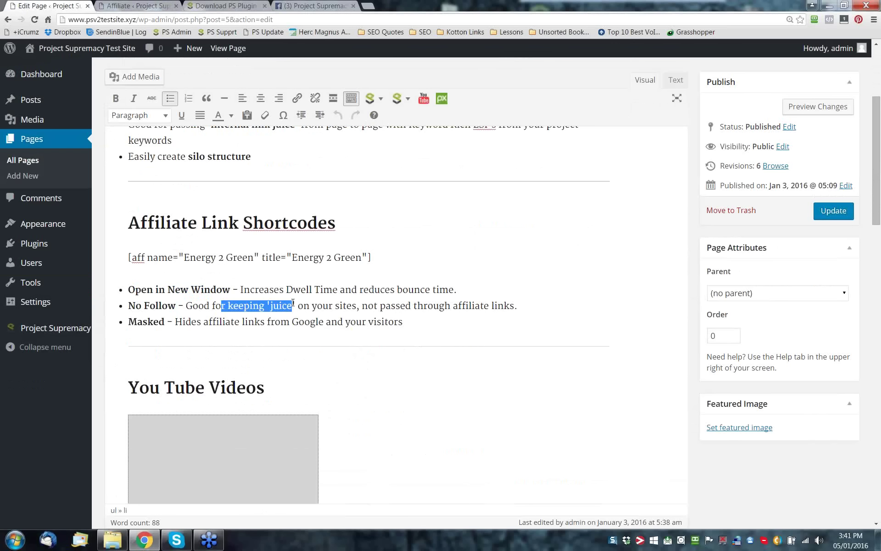
double_click(163, 321)
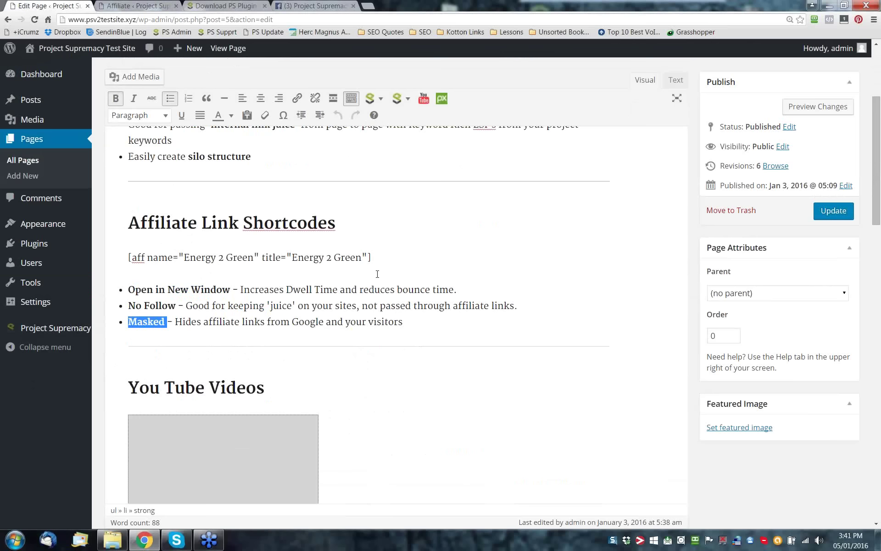
scroll(403, 344, "up", 1)
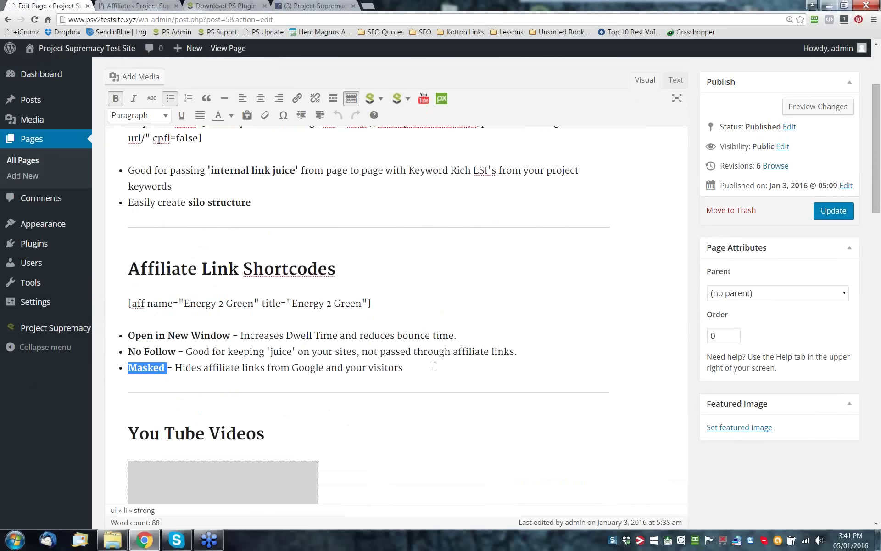
scroll(434, 366, "down", 1)
scroll(433, 366, "down", 1)
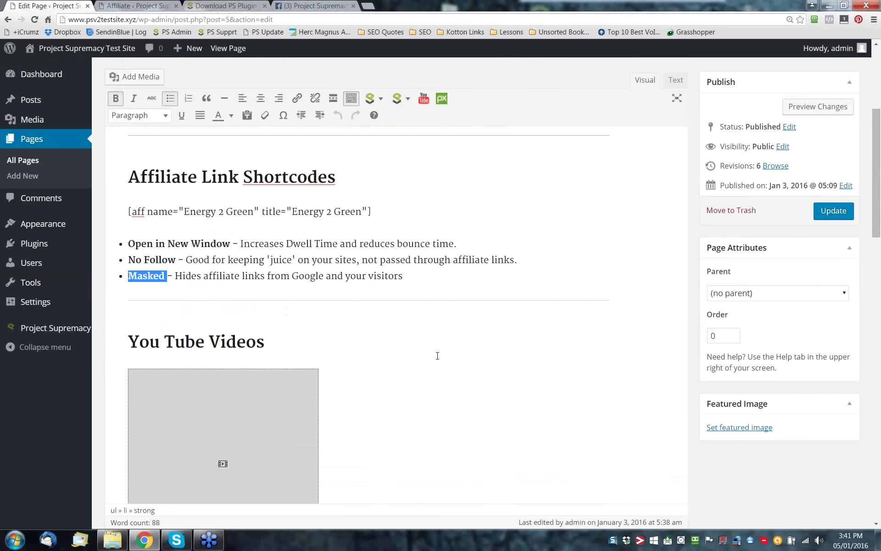
scroll(438, 356, "up", 1)
scroll(438, 355, "down", 2)
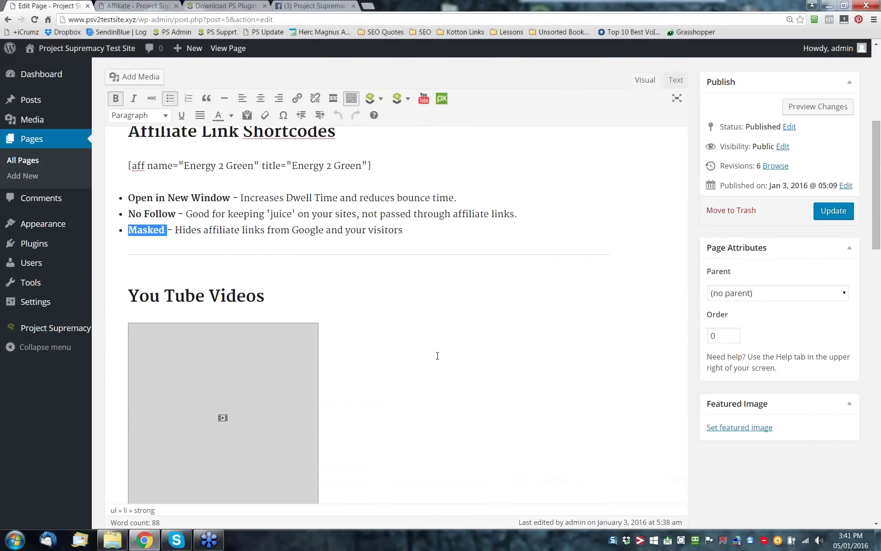
View the You Tube Videos section and the YouTube video selection dialog, then close the dialog without inserting a video.
scroll(438, 355, "down", 2)
scroll(448, 281, "down", 1)
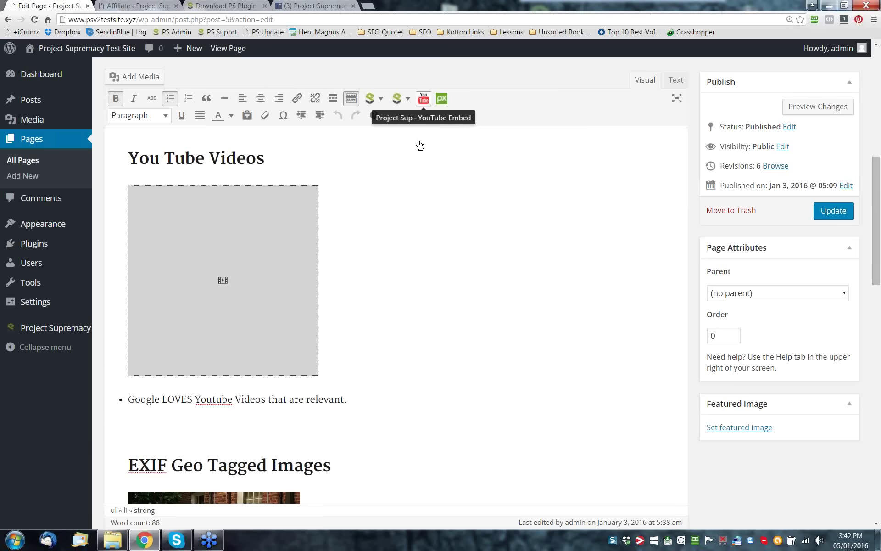
key("F5")
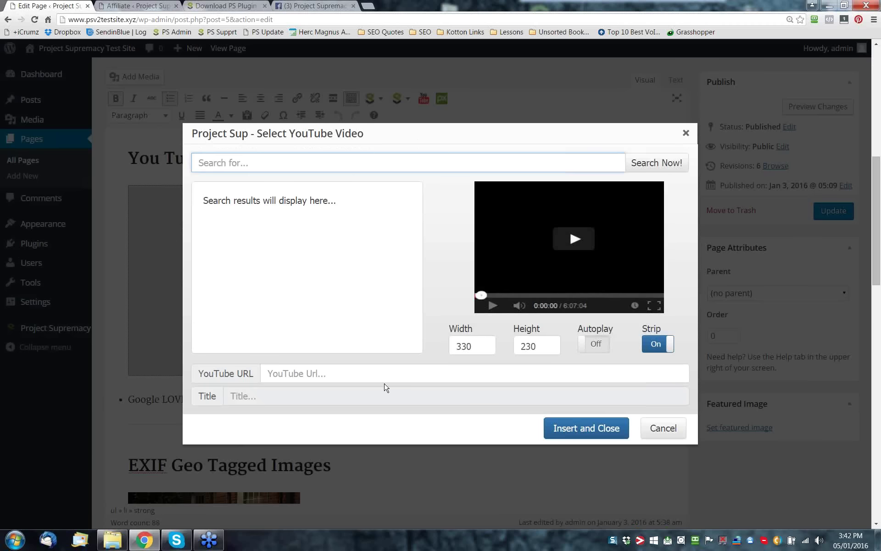
left_click(685, 132)
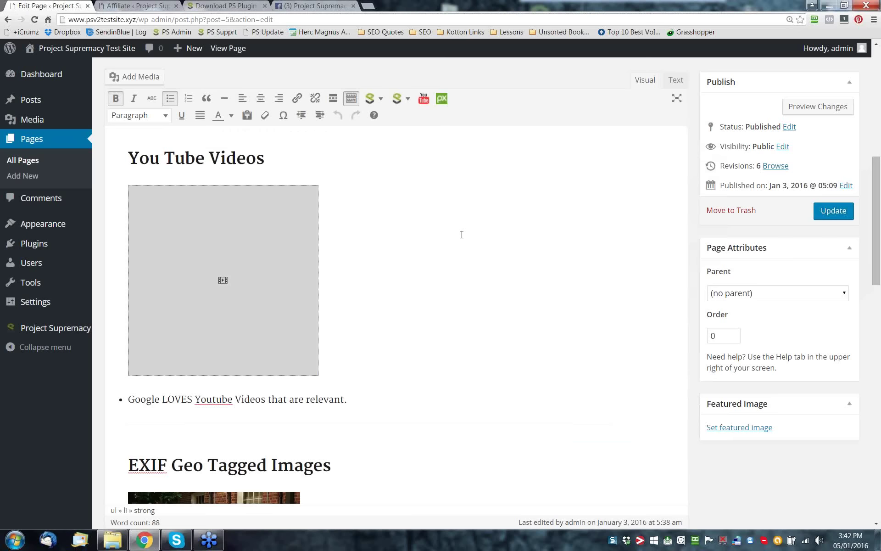
Review the EXIF Geo Tagged Images section and open the Pixabay image selection dialog from the page editor.
scroll(461, 235, "down", 3)
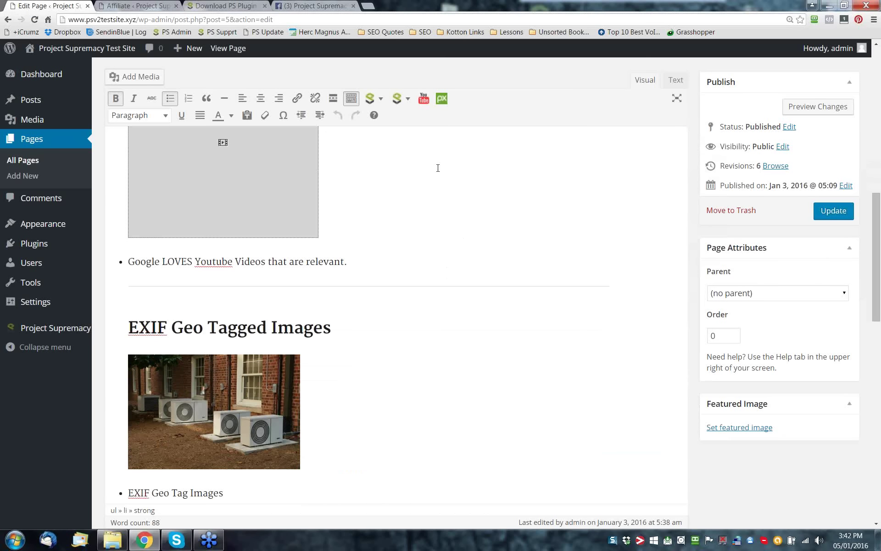
left_click(442, 102)
scroll(481, 242, "down", 2)
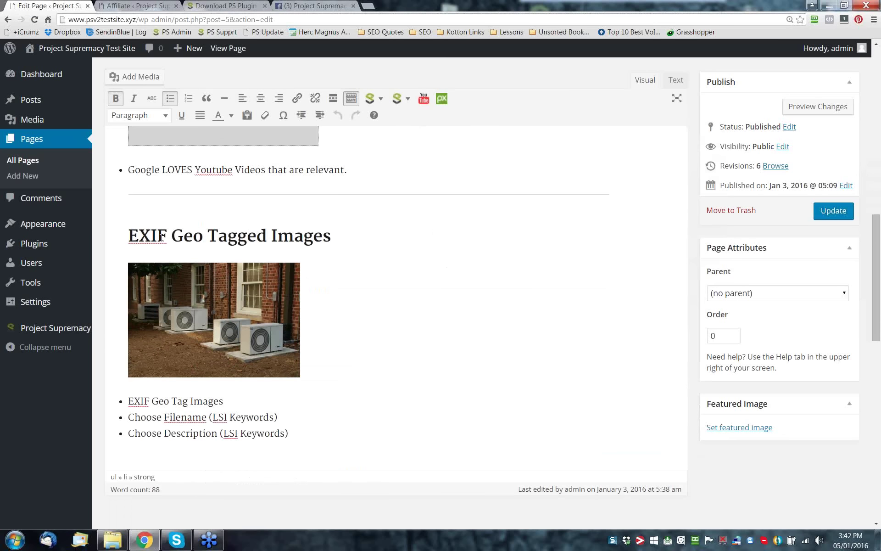
left_click_drag(128, 235, 331, 235)
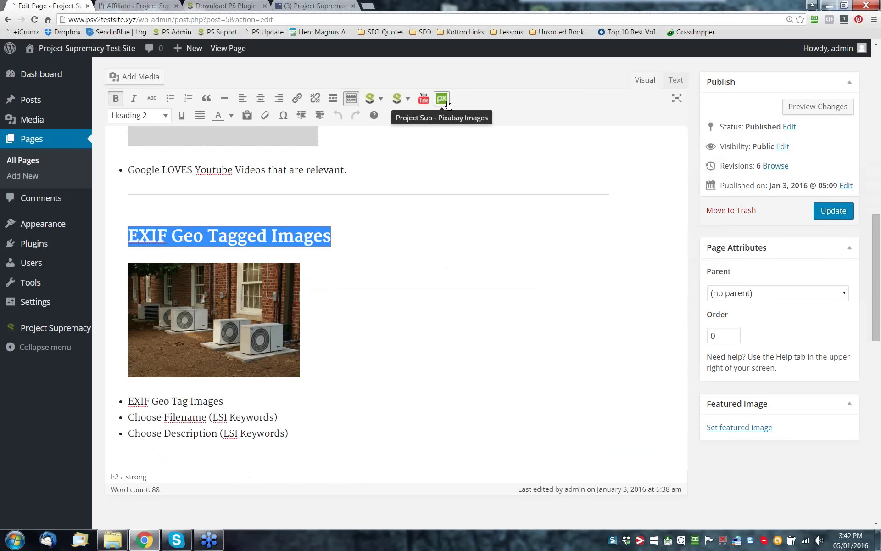
left_click(347, 301)
scroll(386, 299, "down", 1)
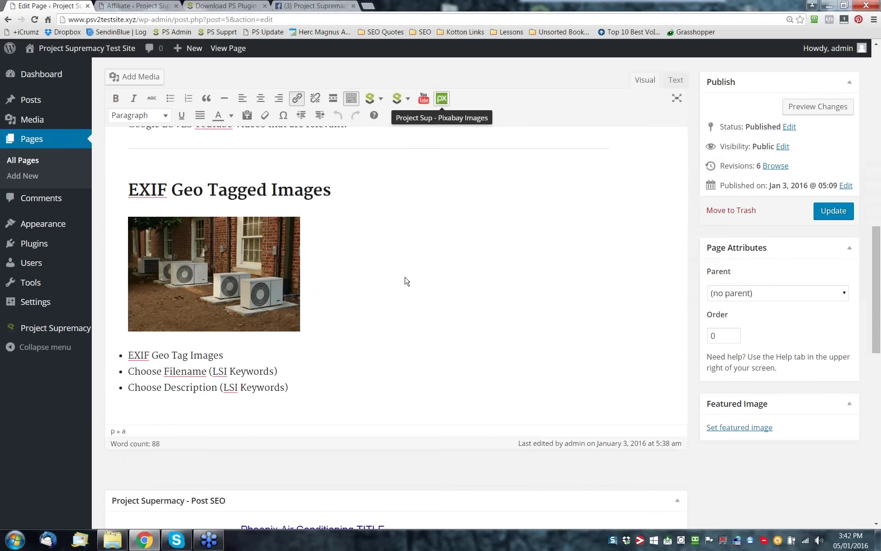
left_click(442, 99)
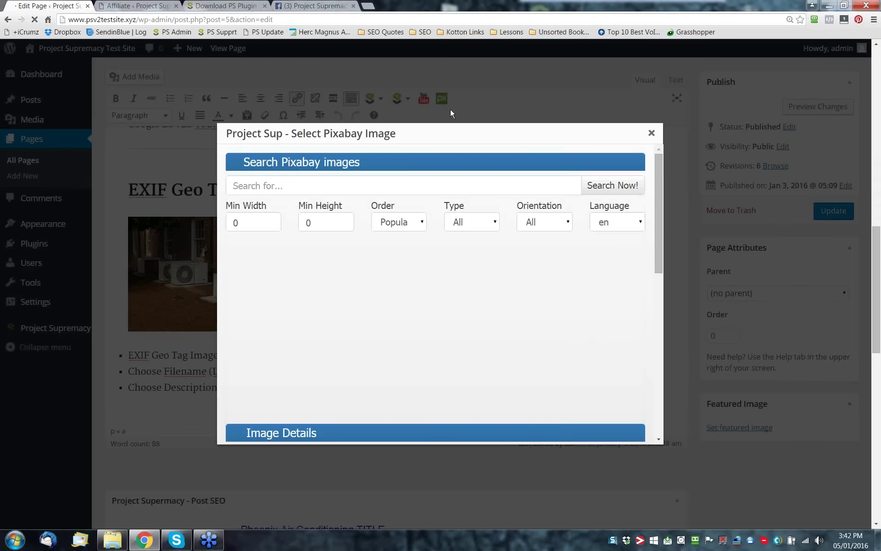
Search the Pixabay images for "ac unit", review the result and close the image selection dialog.
left_click(378, 175)
type("ac unit")
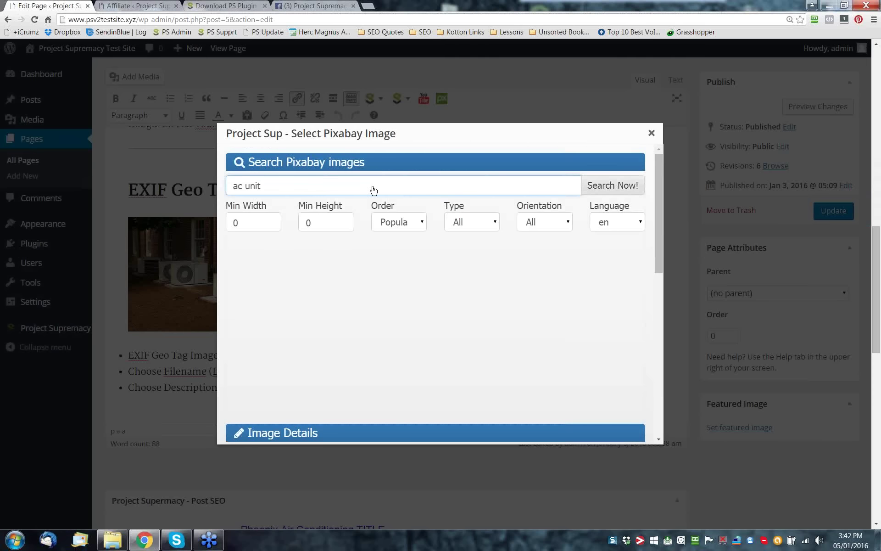
left_click(608, 185)
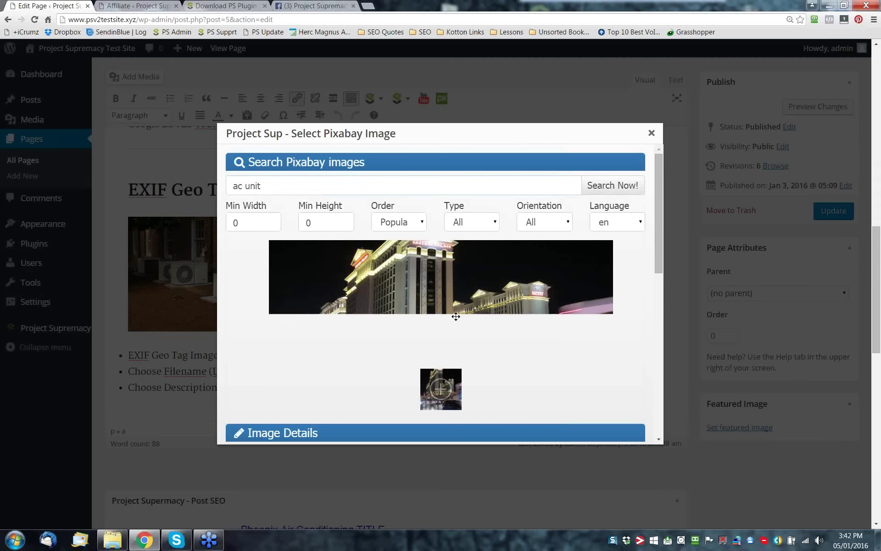
scroll(485, 324, "down", 2)
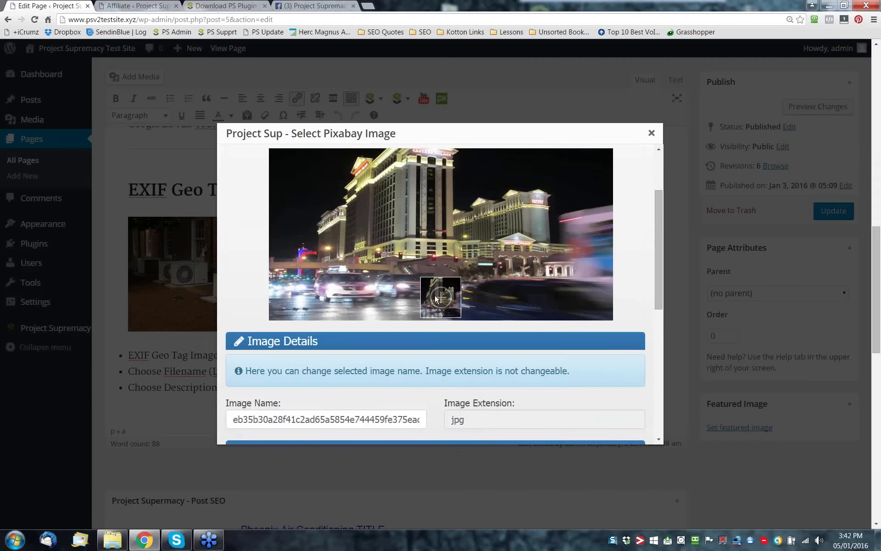
scroll(435, 299, "up", 2)
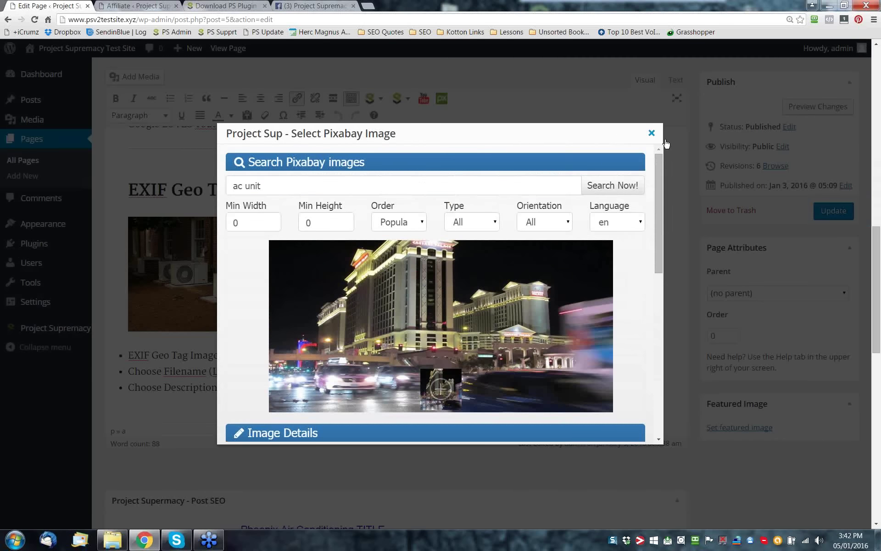
left_click(652, 132)
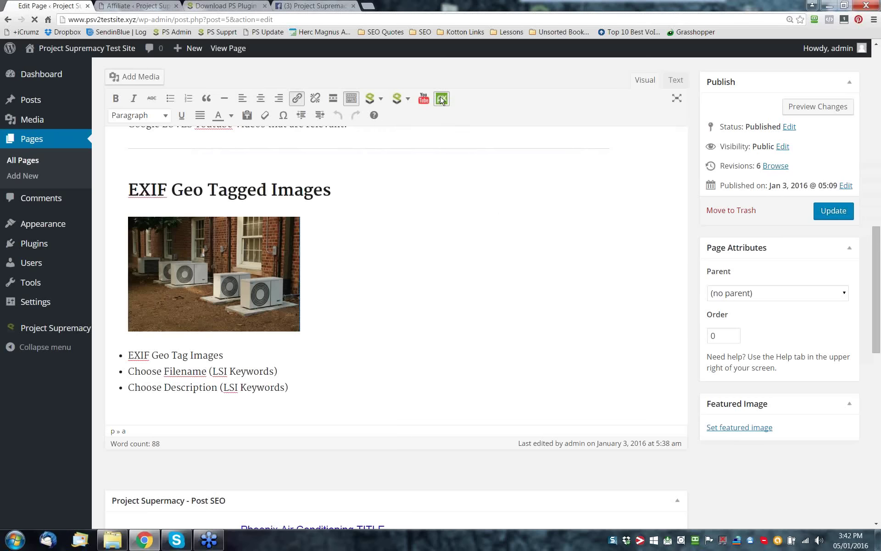
Reopen the Pixabay image selection dialog and search for "air conditioning" images.
left_click(441, 99)
left_click(292, 179)
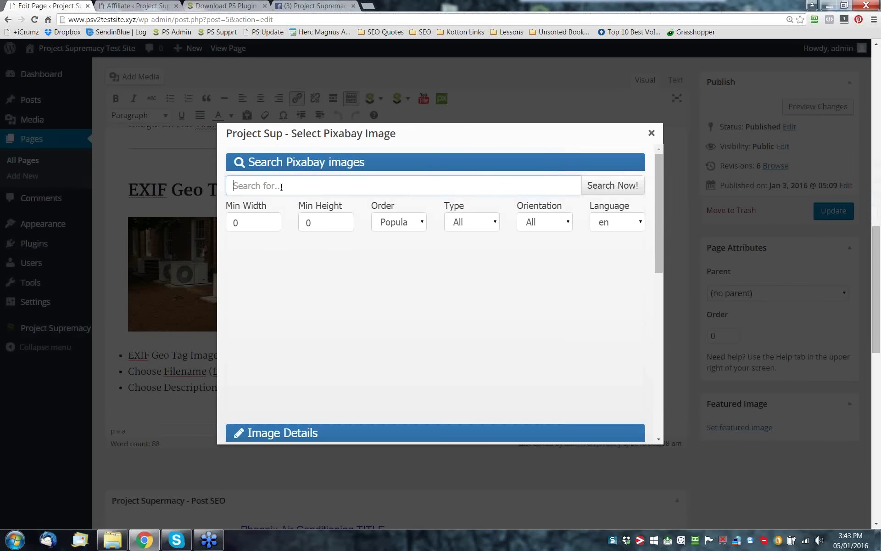
type("air conditioning")
left_click(613, 185)
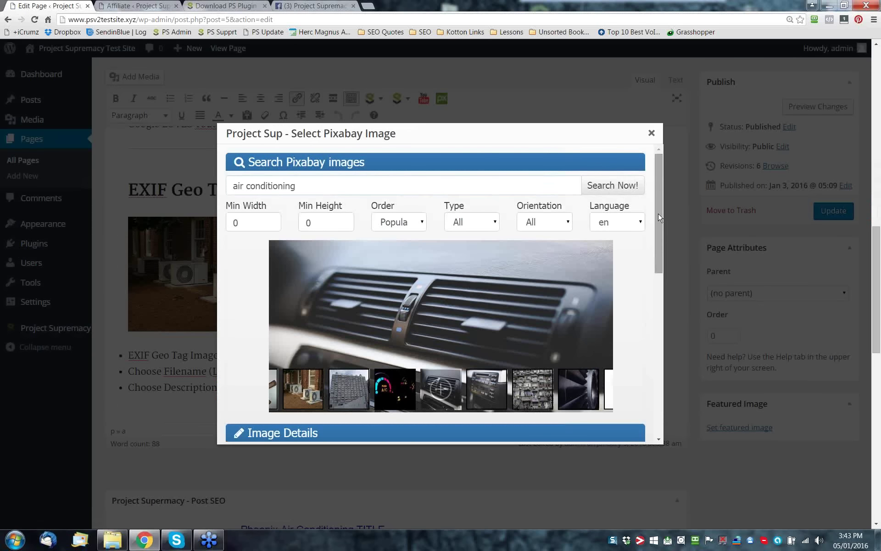
Replace the selected Pixabay image's name with "ac-unit" in the image details.
left_click_drag(659, 214, 656, 292)
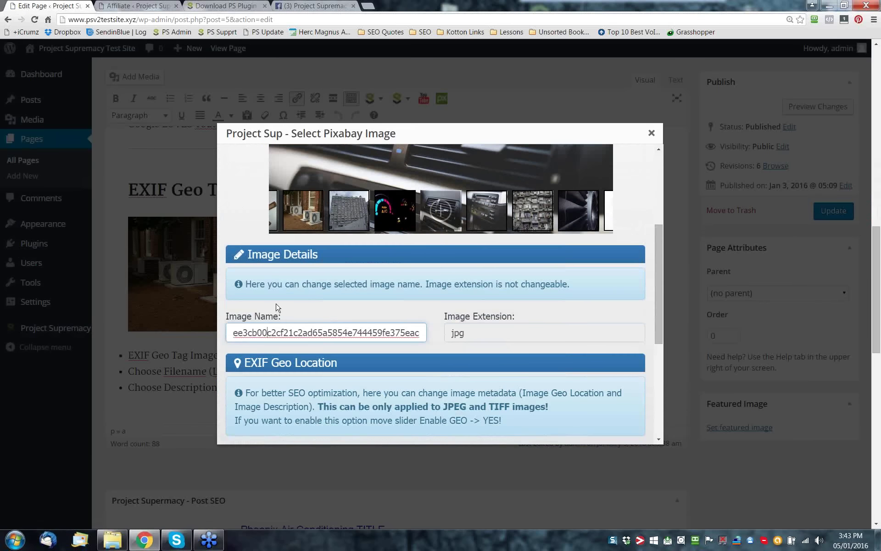
left_click_drag(408, 333, 331, 332)
left_click_drag(247, 333, 233, 332)
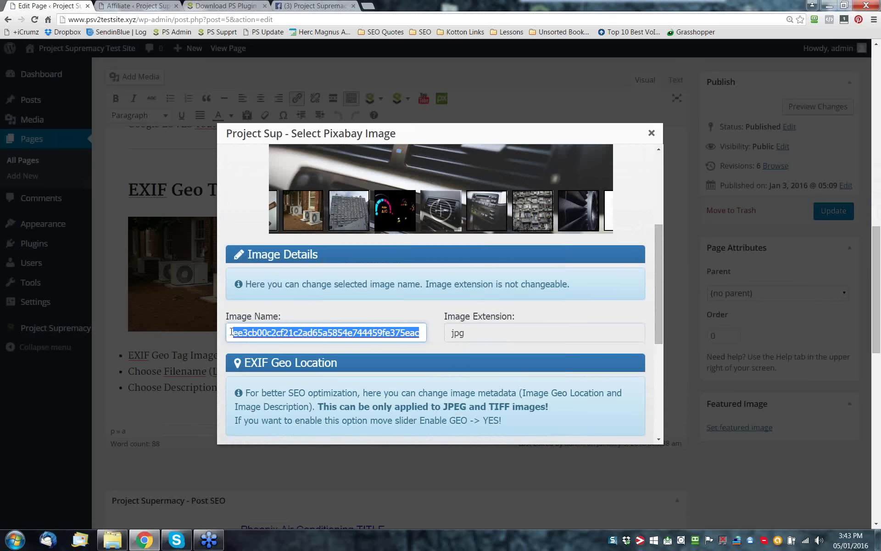
left_click(374, 335)
key("ctrl+a")
key("BackSpace")
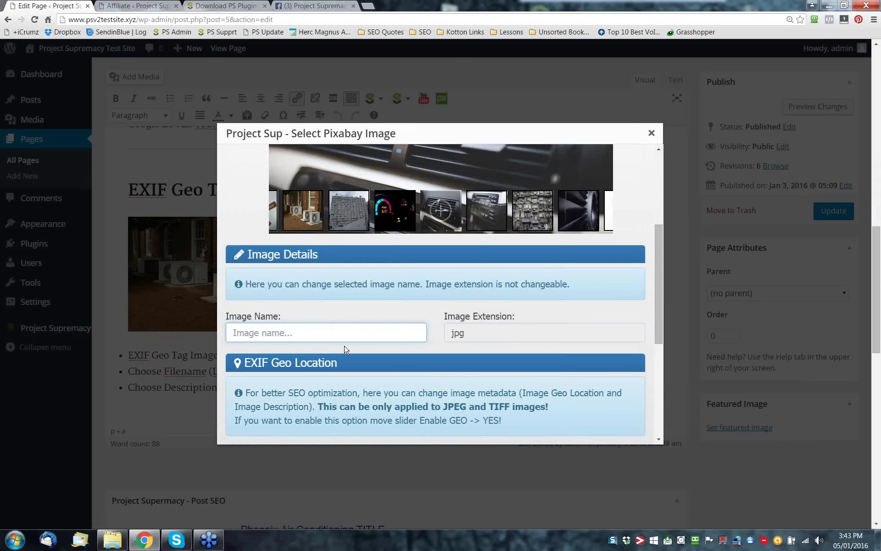
type("ac-unit")
key("ctrl+a")
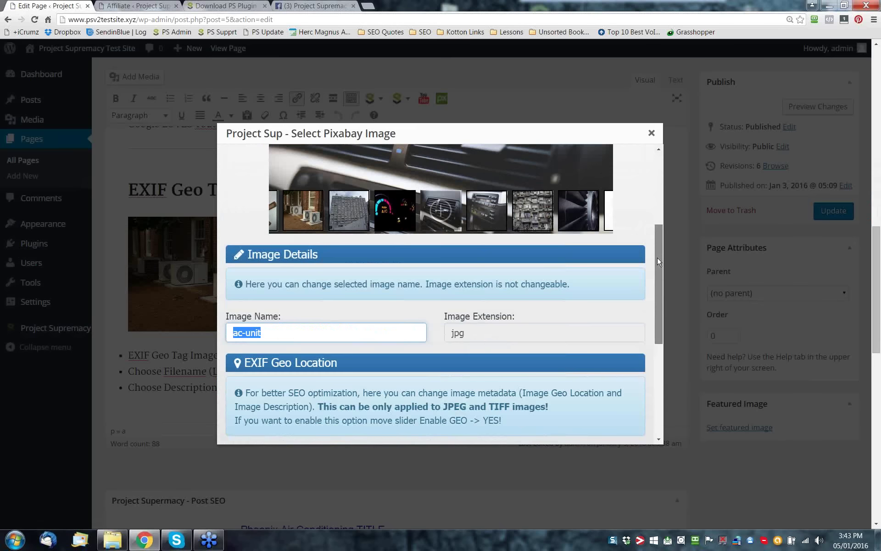
Set the image's EXIF geo location by searching the map for "Phoenix, AZ".
left_click_drag(657, 257, 668, 341)
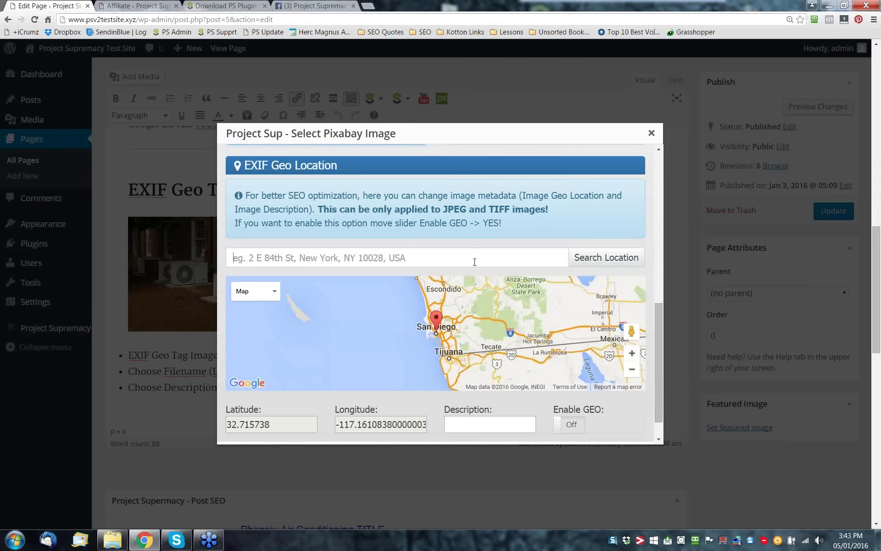
type("Phoni")
key("BackSpace")
key("BackSpace")
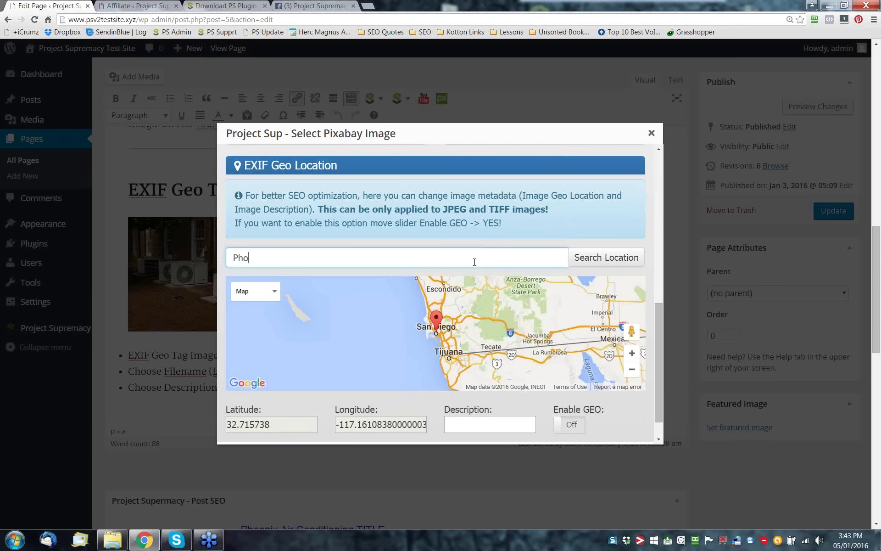
type("enix, AZ")
left_click(608, 258)
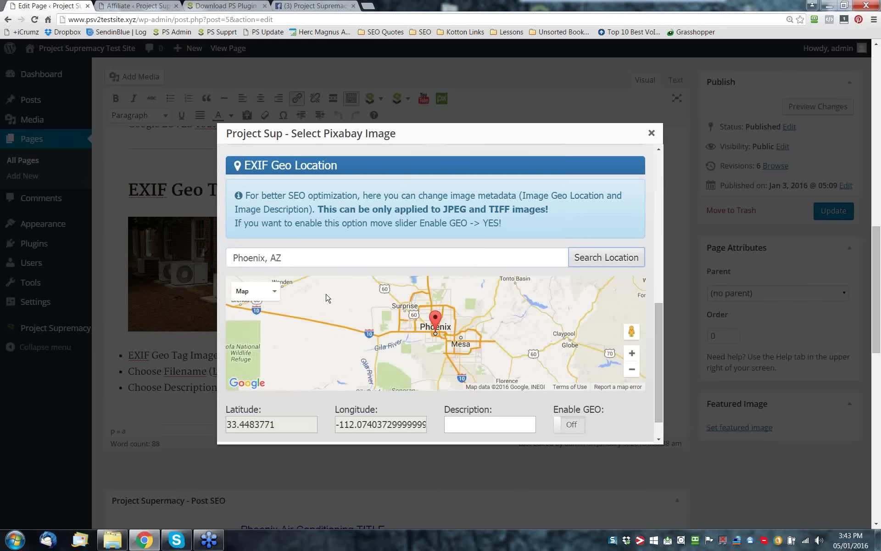
Enable GEO tagging, enter the description "LSI RICH KEYWORD", and close the Pixabay dialog without inserting the image.
scroll(660, 315, "down", 2)
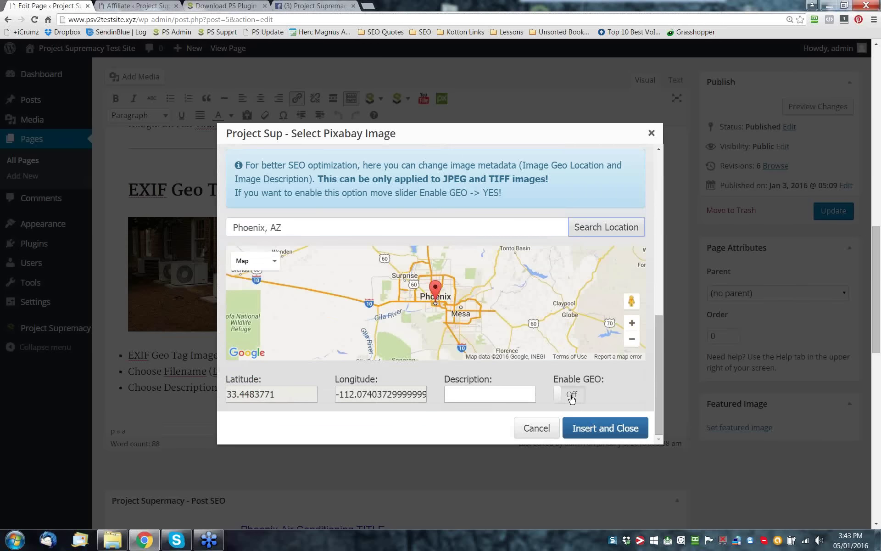
left_click(572, 396)
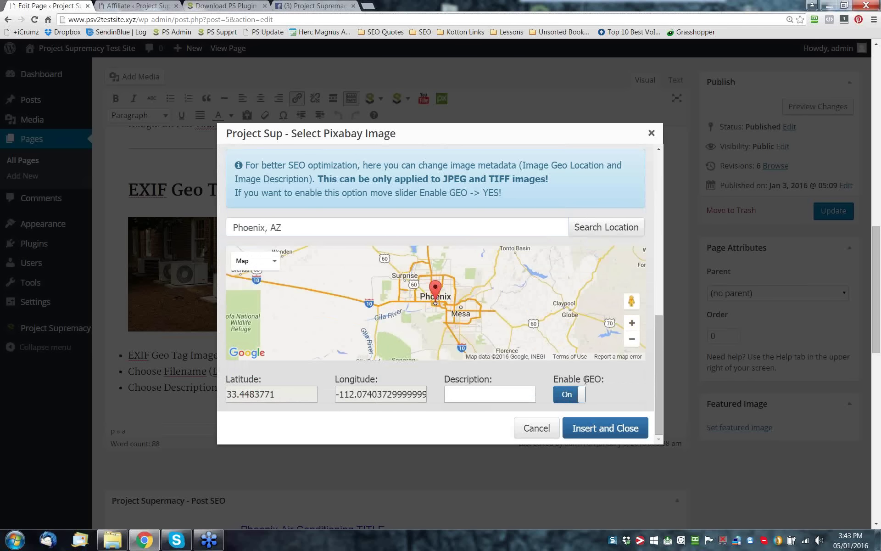
left_click(469, 392)
type("LI")
key("BackSpace")
type("SI RICH ")
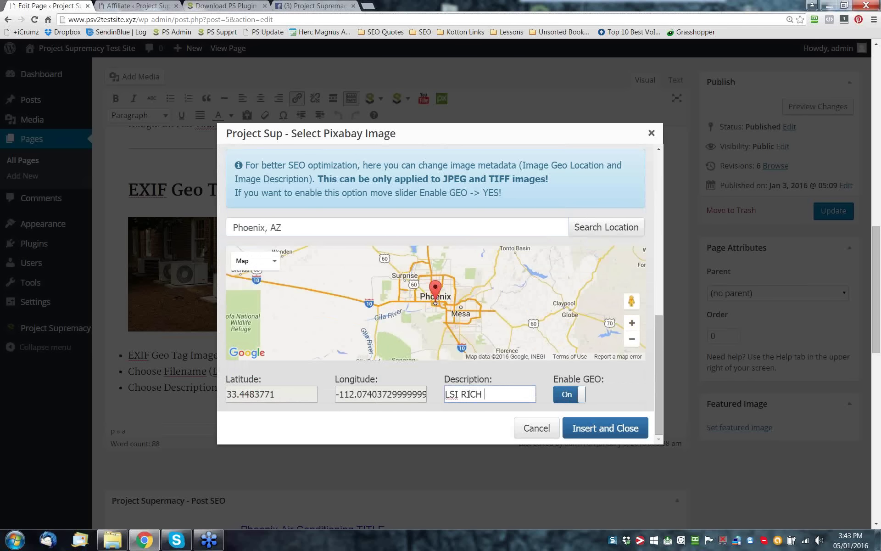
type("KEYWORD")
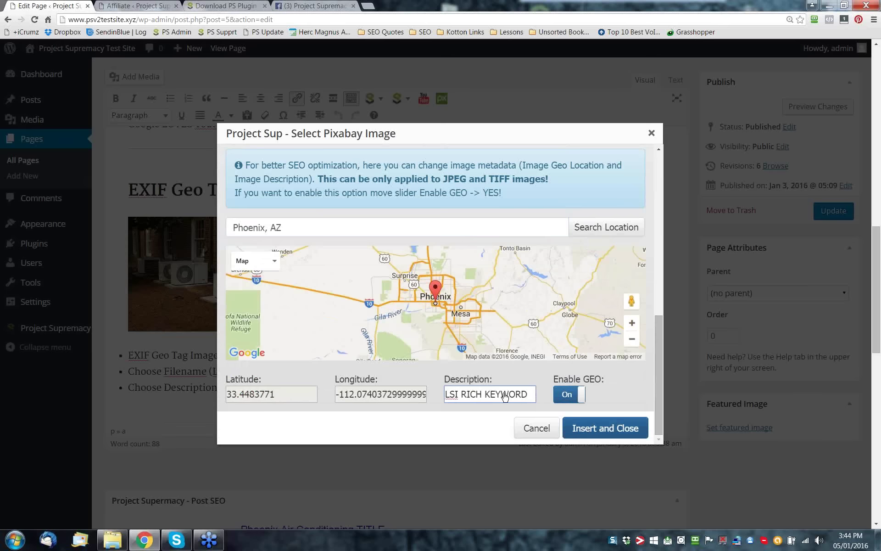
left_click(653, 138)
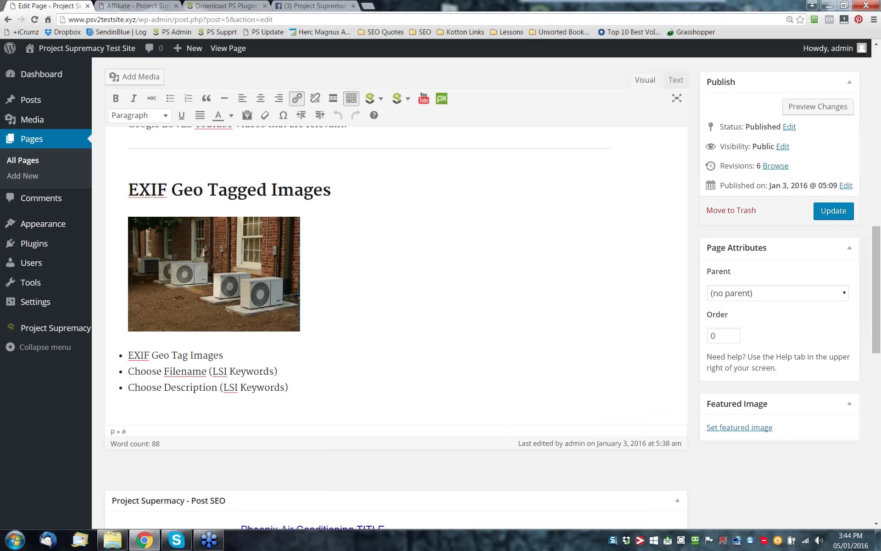
Preview the page changes and review the Phoenix Air Conditioning H1 heading and the internal linking section.
scroll(459, 241, "down", 1)
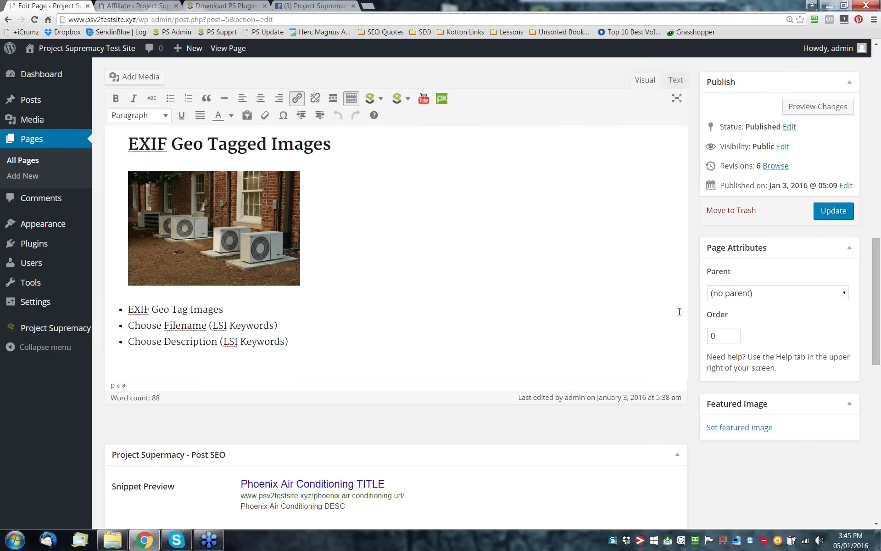
scroll(633, 260, "up", 2)
left_click(818, 106)
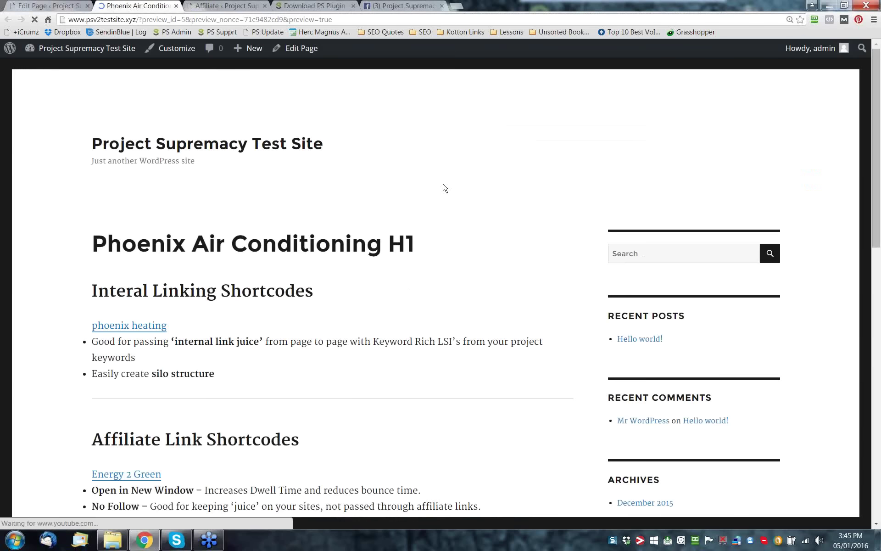
scroll(445, 188, "down", 2)
left_click_drag(109, 156, 367, 157)
left_click(445, 161)
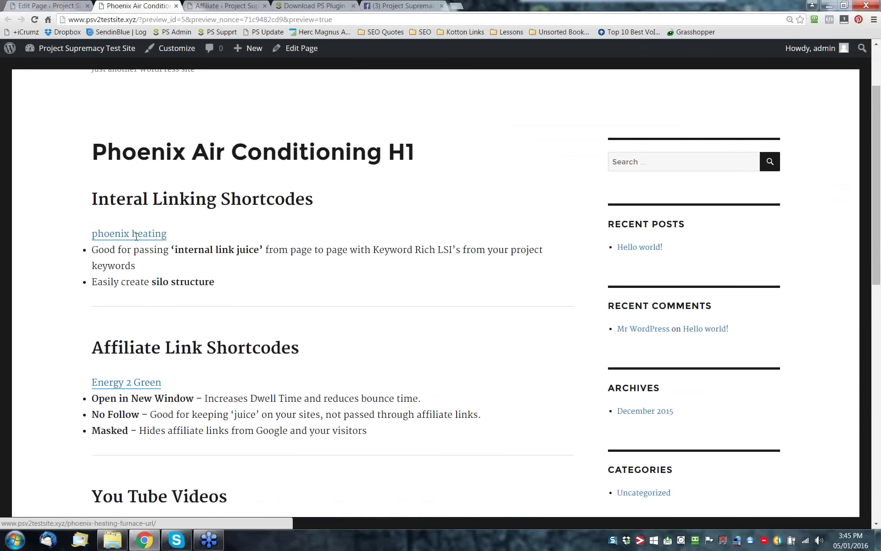
Examine the affiliate link, YouTube video and EXIF geo tagged image sections in the page preview.
scroll(137, 236, "down", 3)
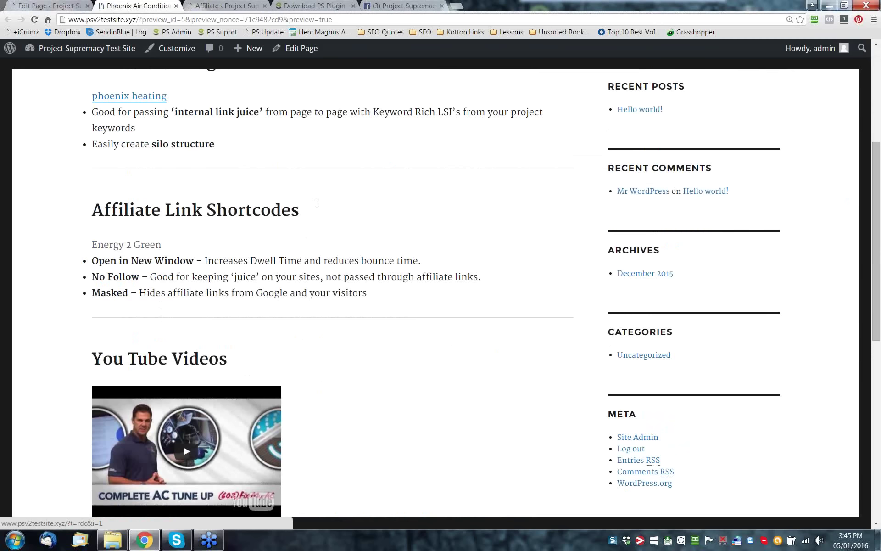
scroll(447, 315, "down", 2)
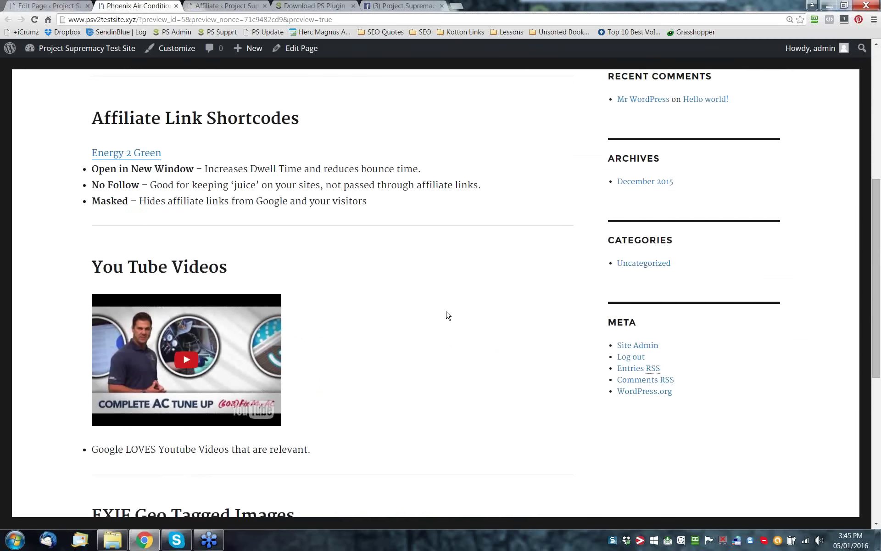
scroll(448, 315, "down", 6)
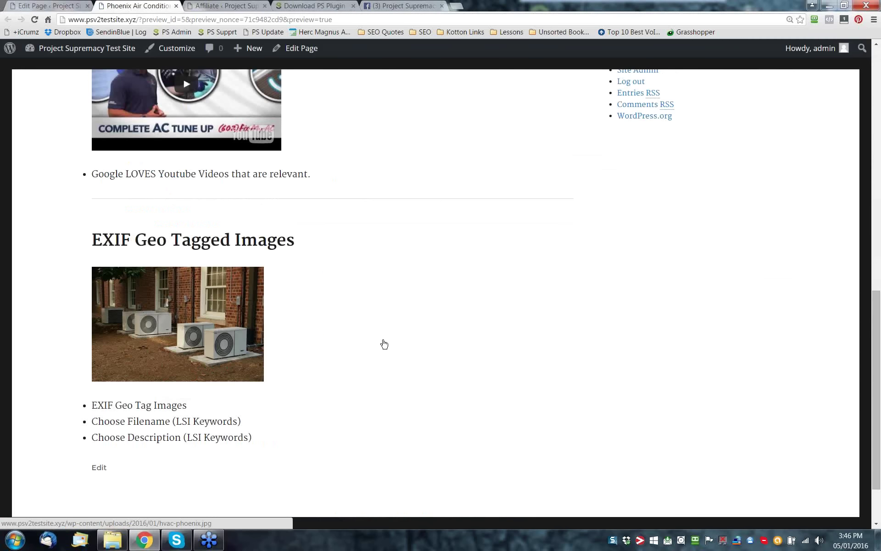
scroll(384, 344, "up", 1)
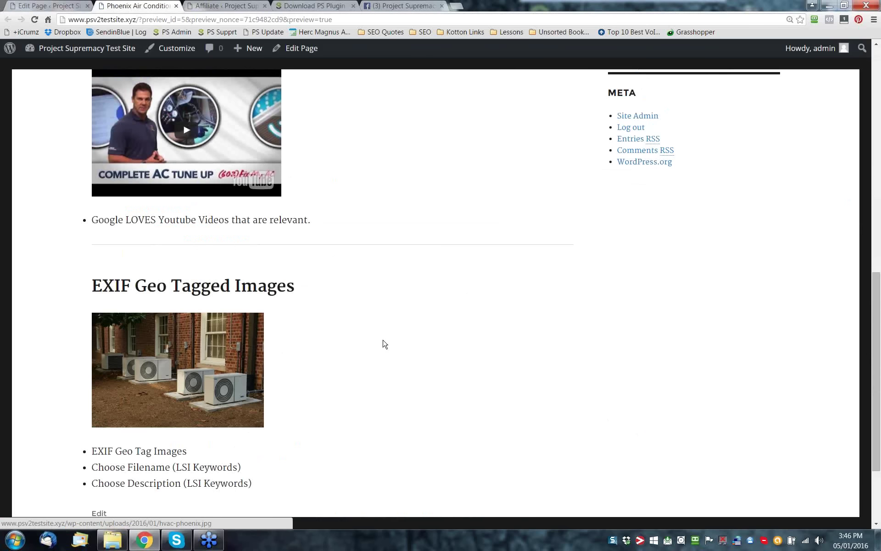
scroll(385, 344, "up", 10)
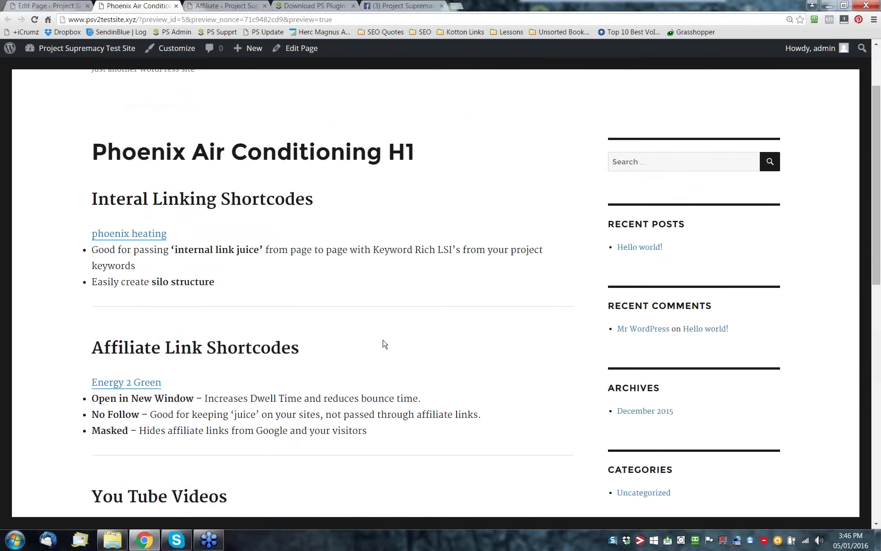
scroll(385, 345, "down", 9)
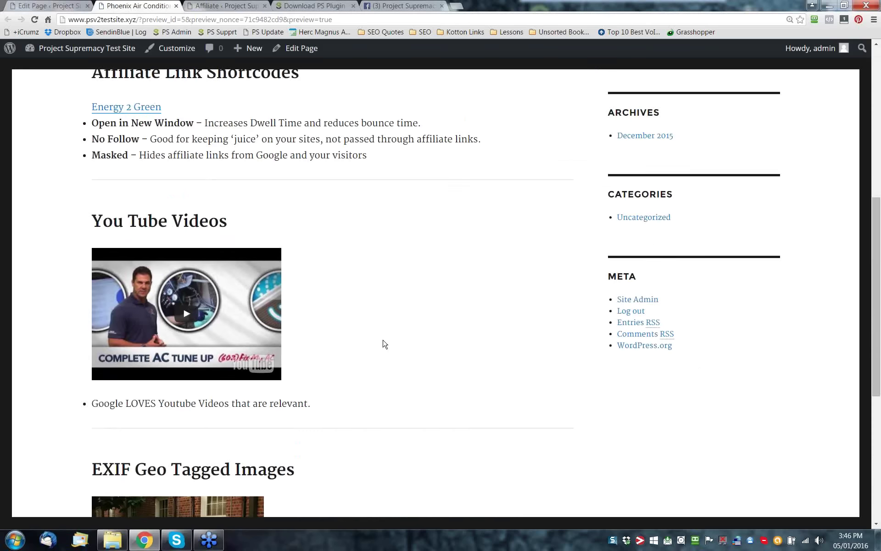
scroll(385, 344, "up", 11)
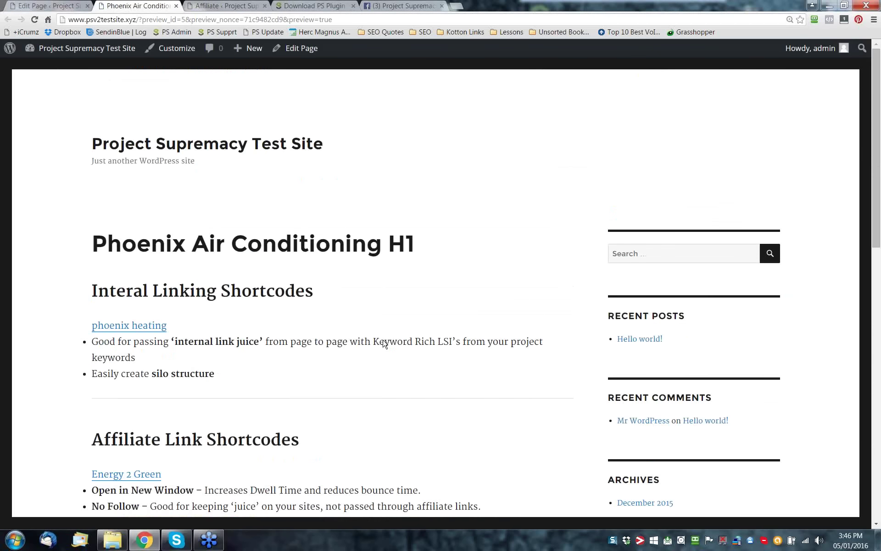
Return to the page editor and open the site's Media Library.
left_click(65, 5)
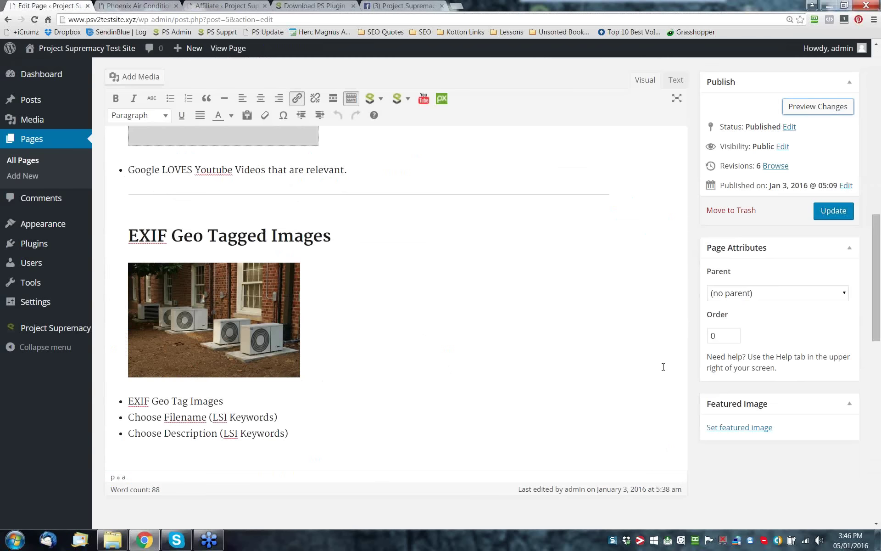
scroll(663, 366, "up", 7)
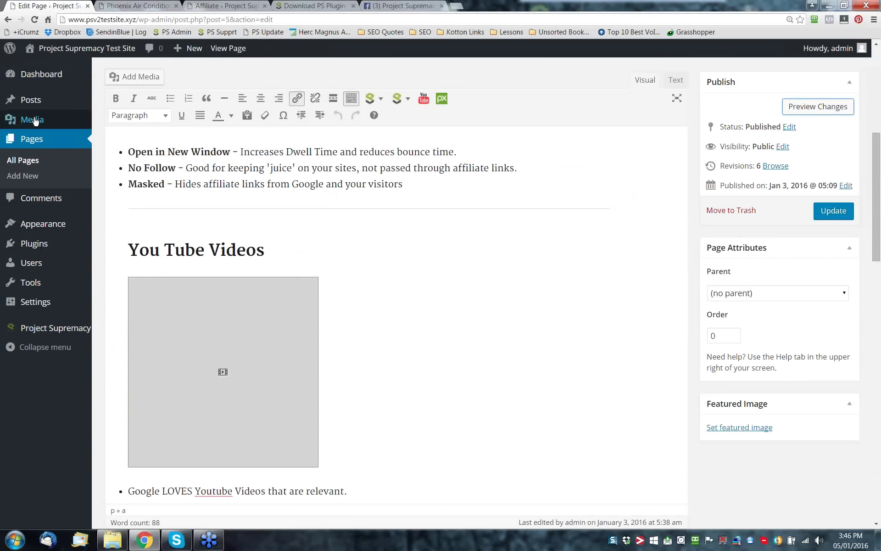
mouse_move(29, 118)
left_click(118, 122)
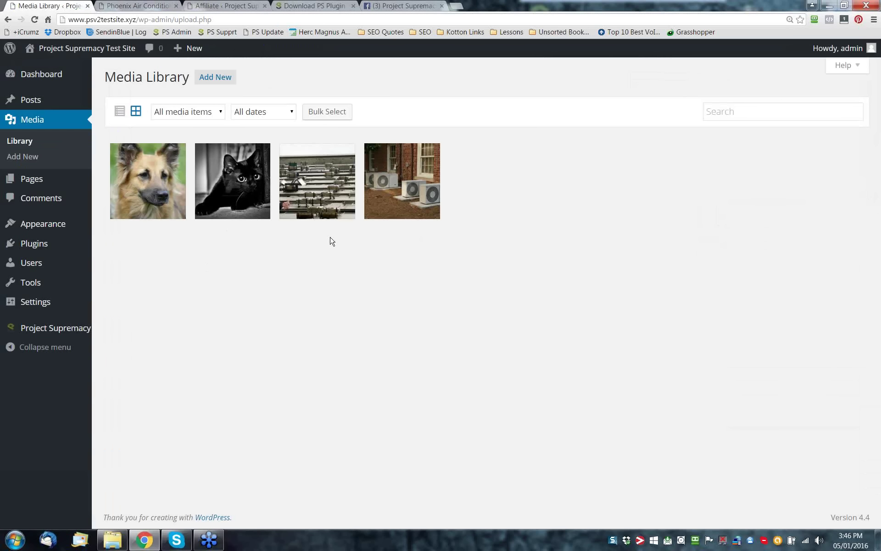
Open the dog image's attachment details and examine the Project Supremacy EXIF Data fields and map.
left_click(150, 181)
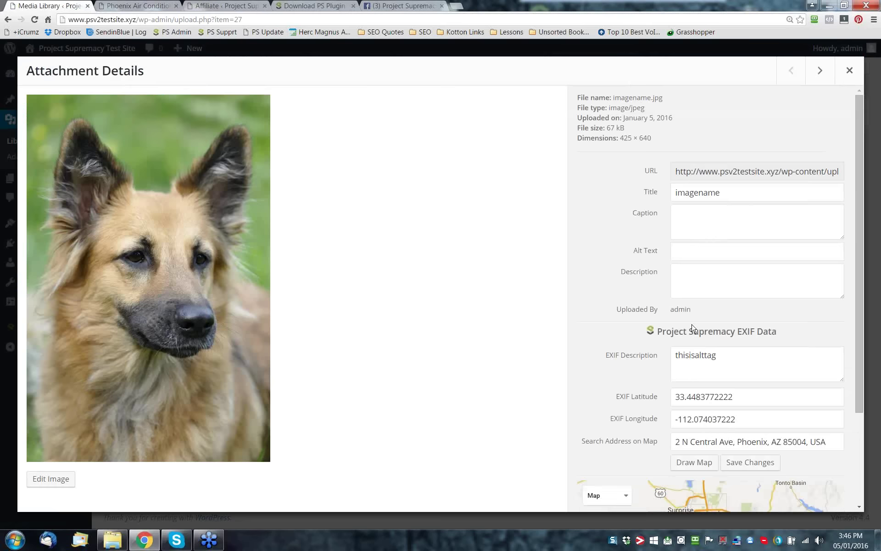
left_click_drag(643, 332, 779, 331)
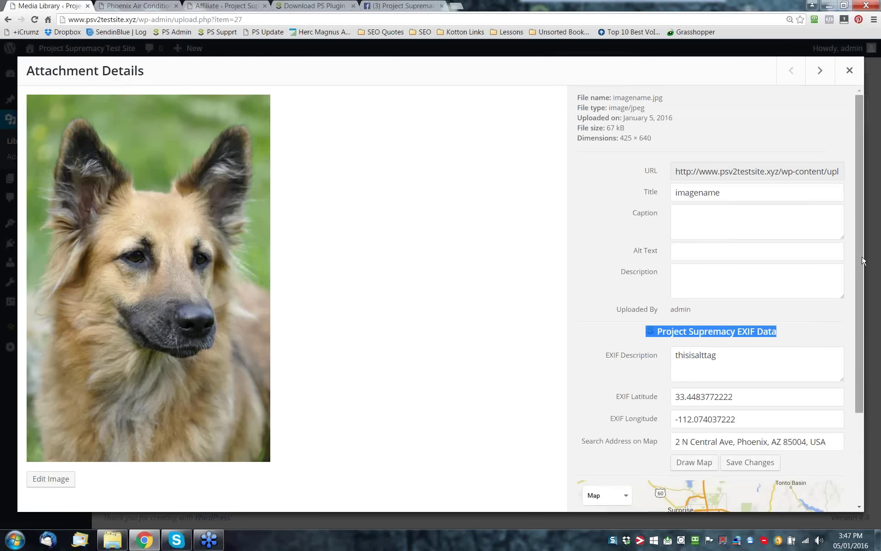
scroll(707, 242, "down", 3)
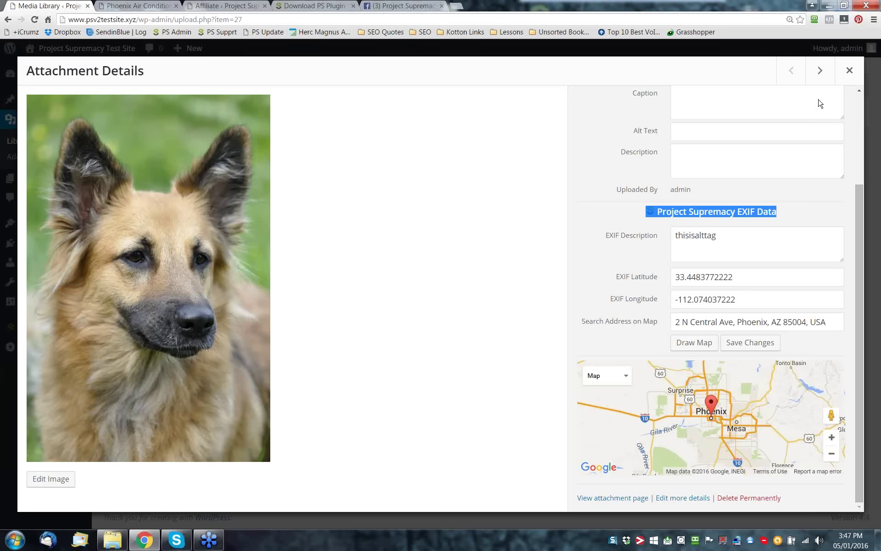
Close the attachment details and examine Project Supremacy's Image Converter page, including its support for PNG and GIF images.
left_click(853, 77)
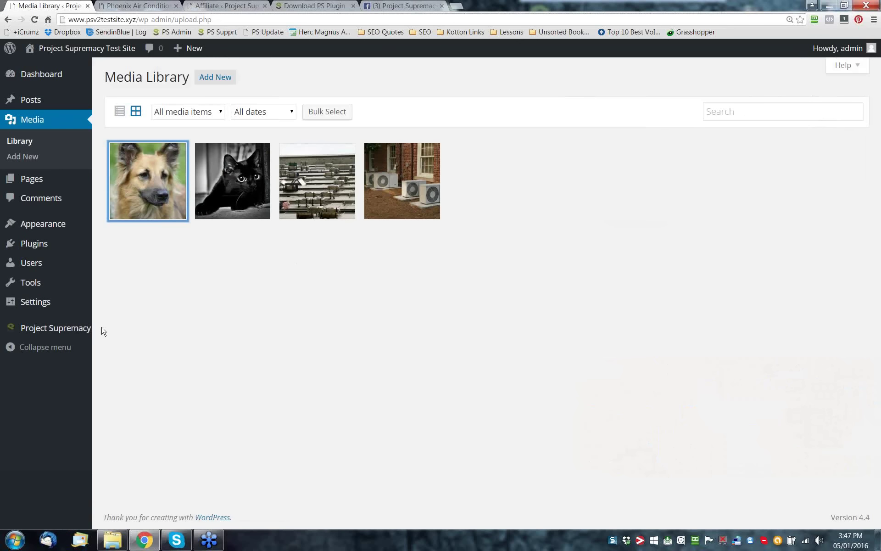
mouse_move(103, 331)
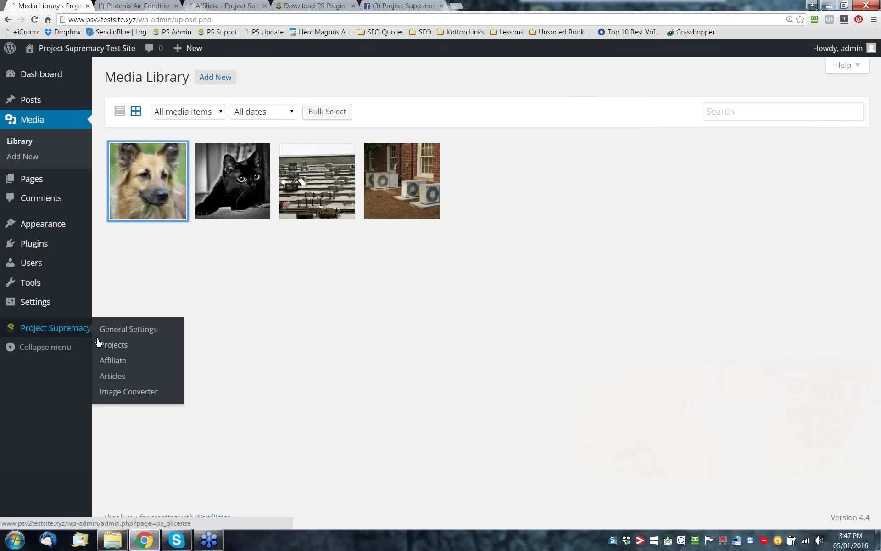
left_click(124, 393)
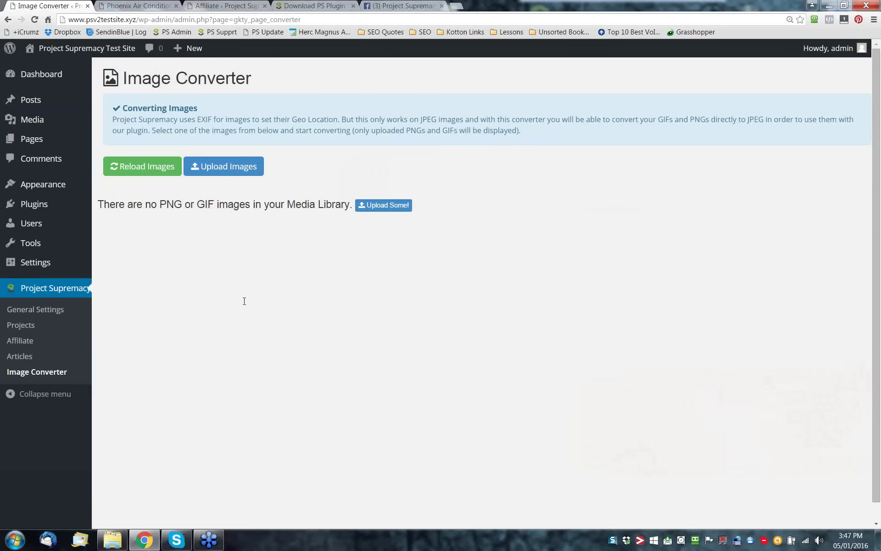
left_click_drag(159, 205, 215, 208)
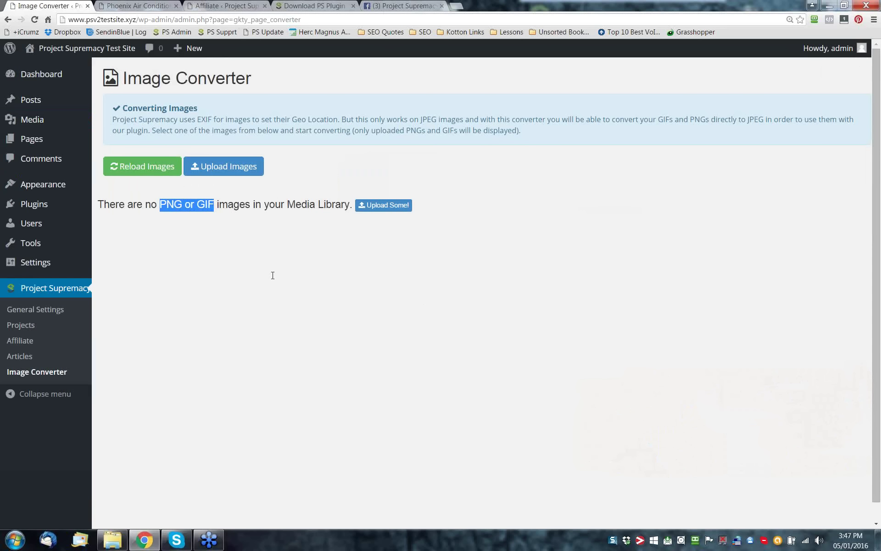
left_click_drag(122, 79, 278, 88)
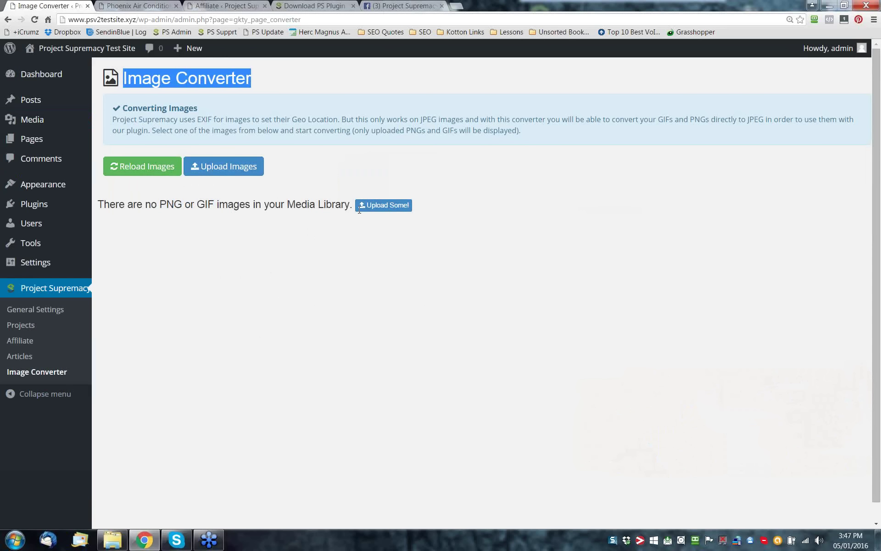
left_click(283, 259)
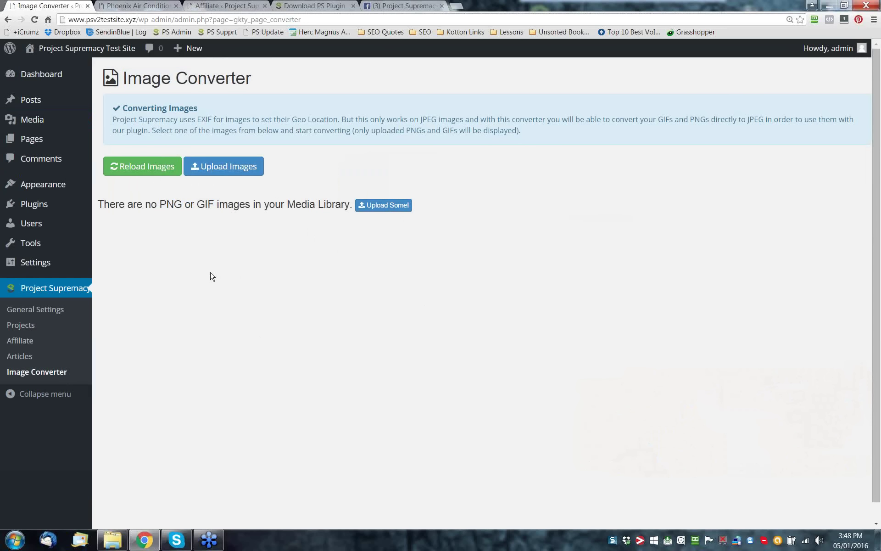
Open the Phoenix Air Conditioning H1 front page for editing from the list of all pages.
left_click(143, 8)
left_click(14, 6)
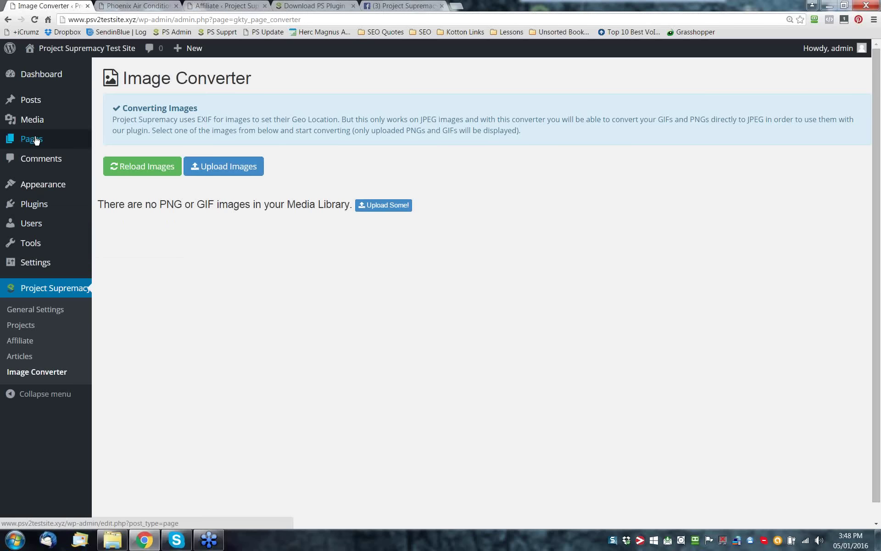
mouse_move(37, 140)
left_click(108, 140)
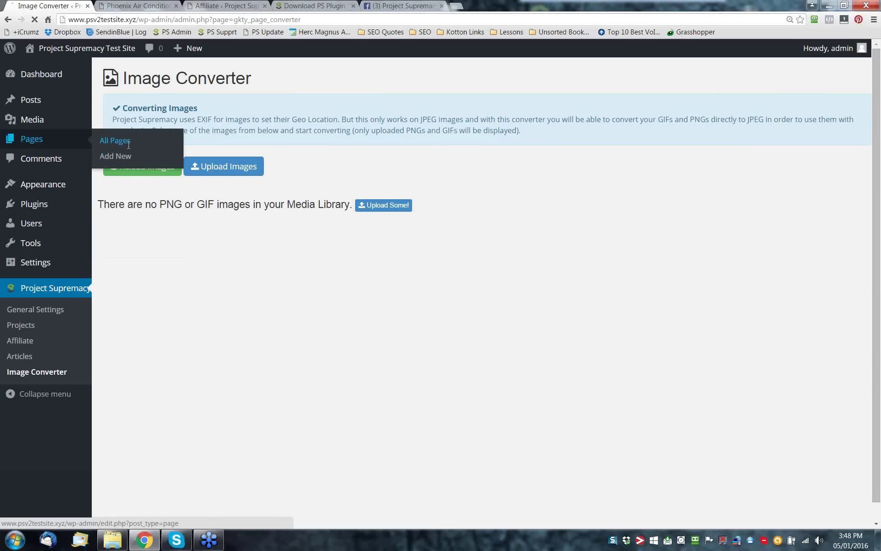
left_click(226, 9)
left_click(138, 6)
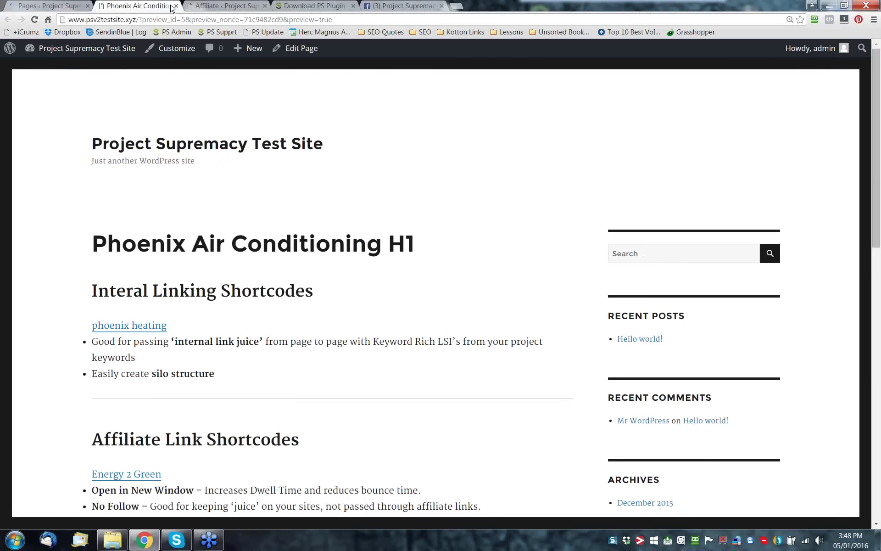
left_click(68, 6)
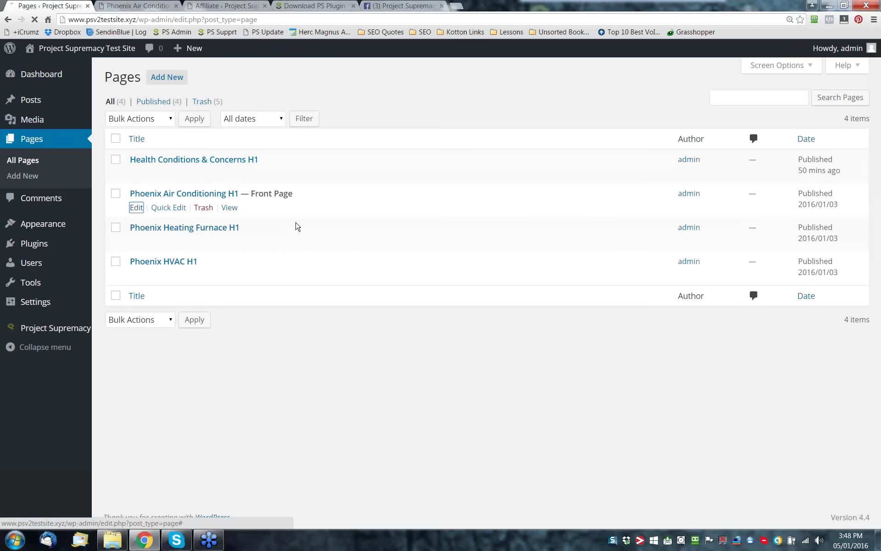
left_click(137, 207)
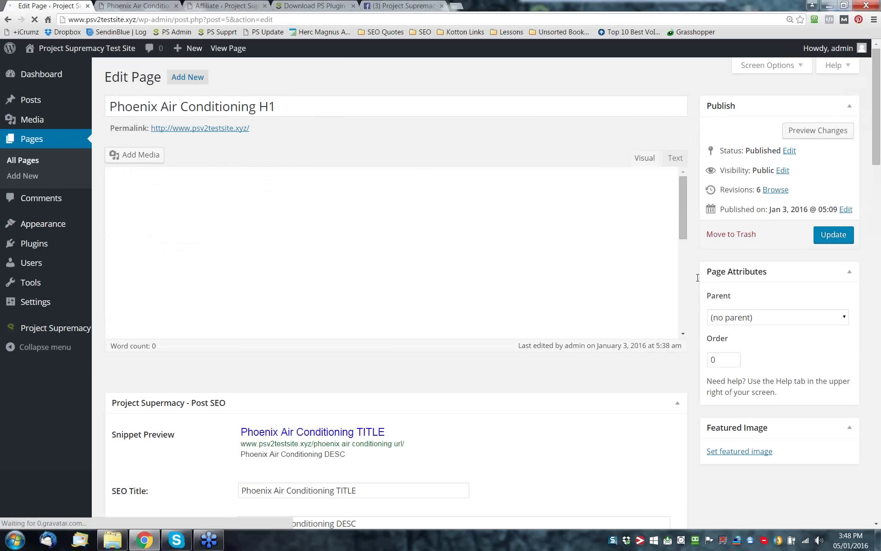
Examine the page-level Page Schema settings for Local Business and Address below the page content.
scroll(697, 277, "down", 3)
scroll(697, 281, "up", 3)
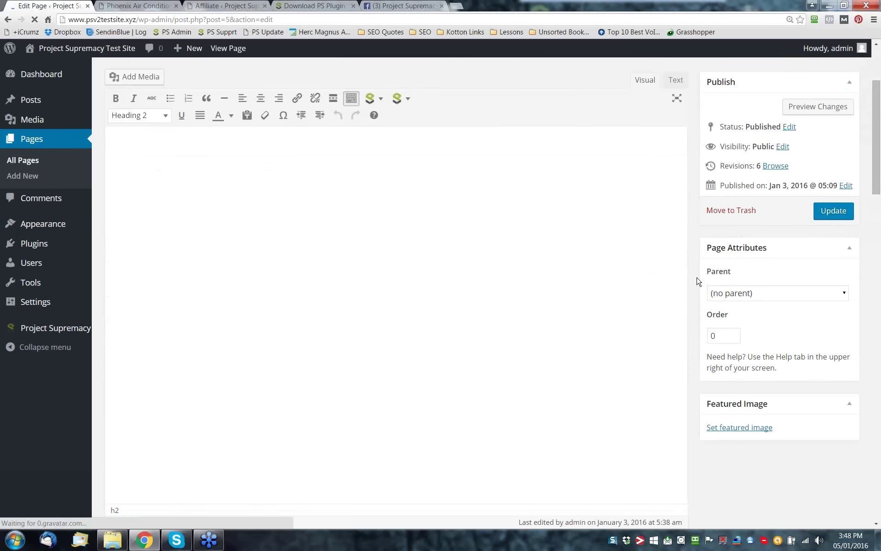
scroll(697, 281, "down", 4)
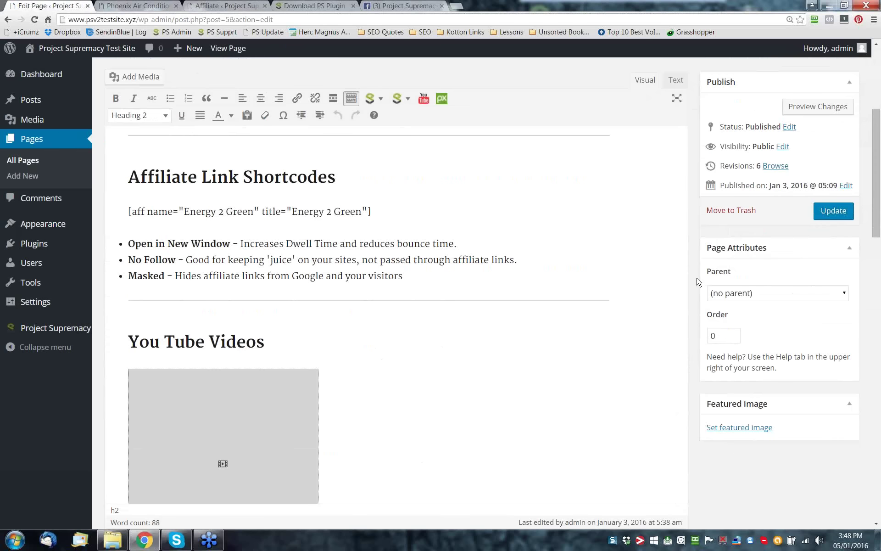
scroll(698, 281, "down", 10)
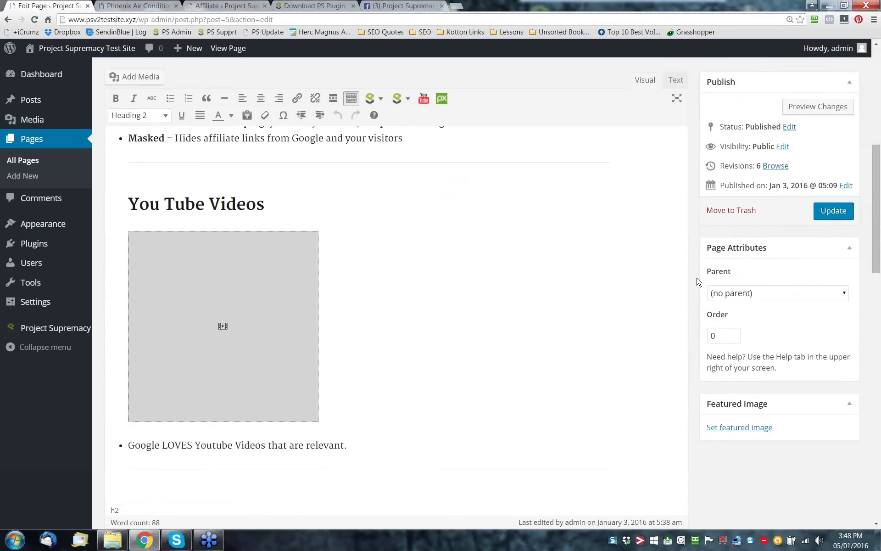
scroll(698, 281, "down", 16)
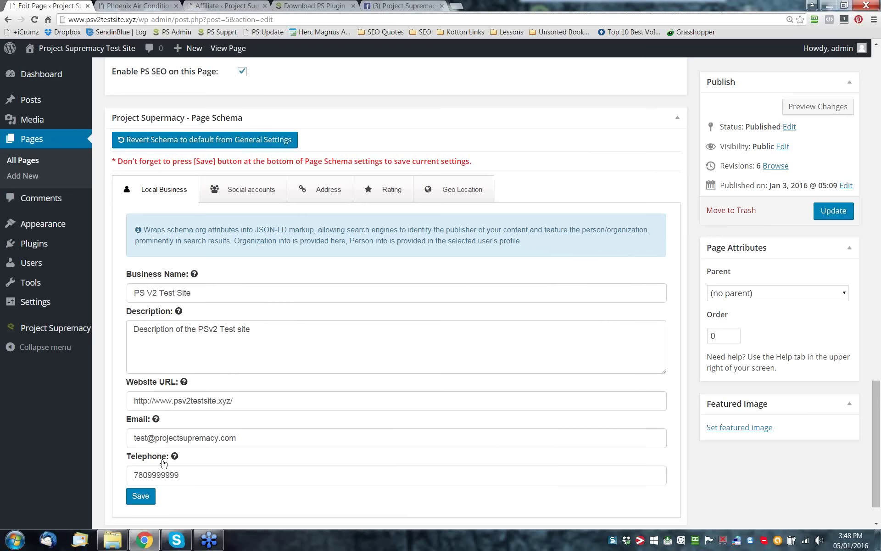
left_click(320, 194)
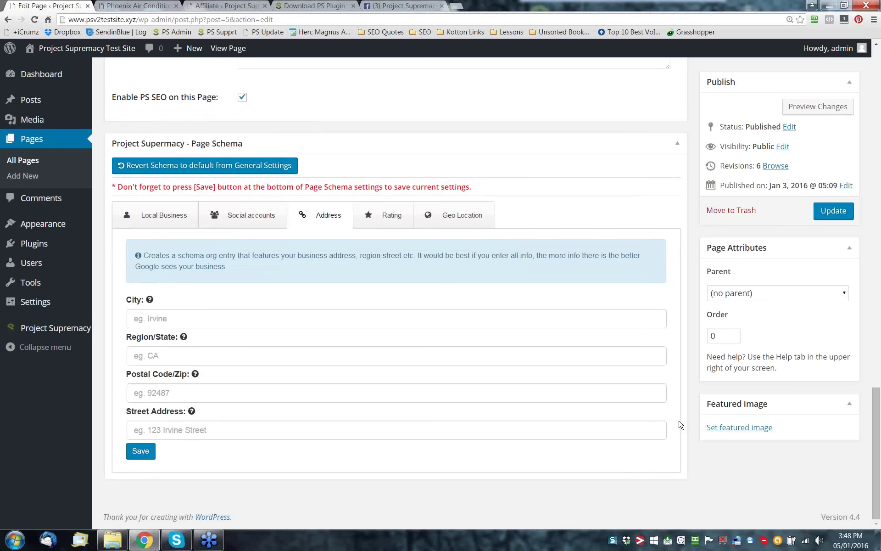
scroll(695, 432, "up", 15)
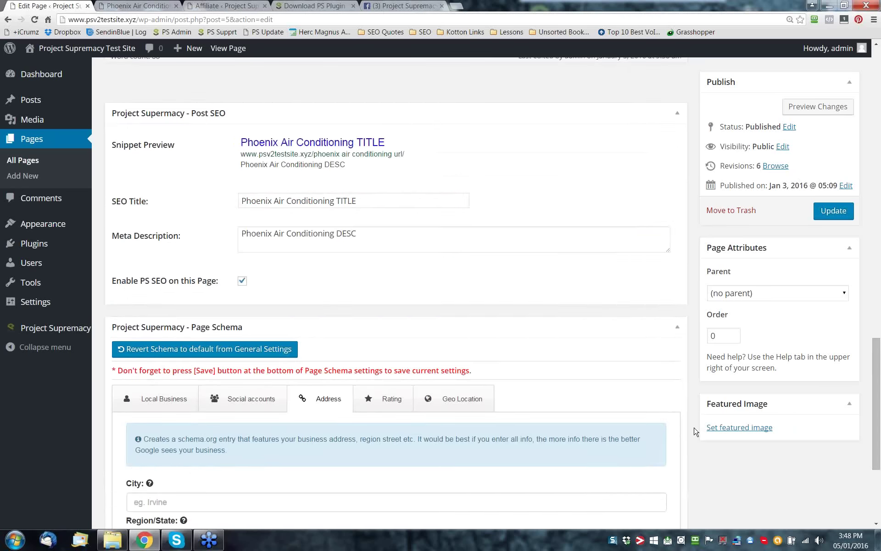
scroll(696, 432, "up", 5)
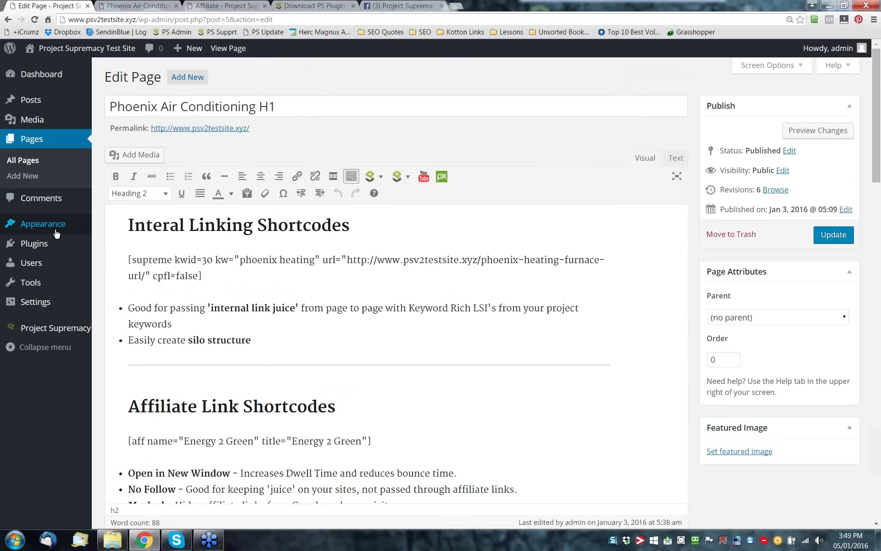
Open Project Supremacy's General Settings and examine the API, Conditional Formatting and Markup Schema - Local Business sections.
mouse_move(64, 330)
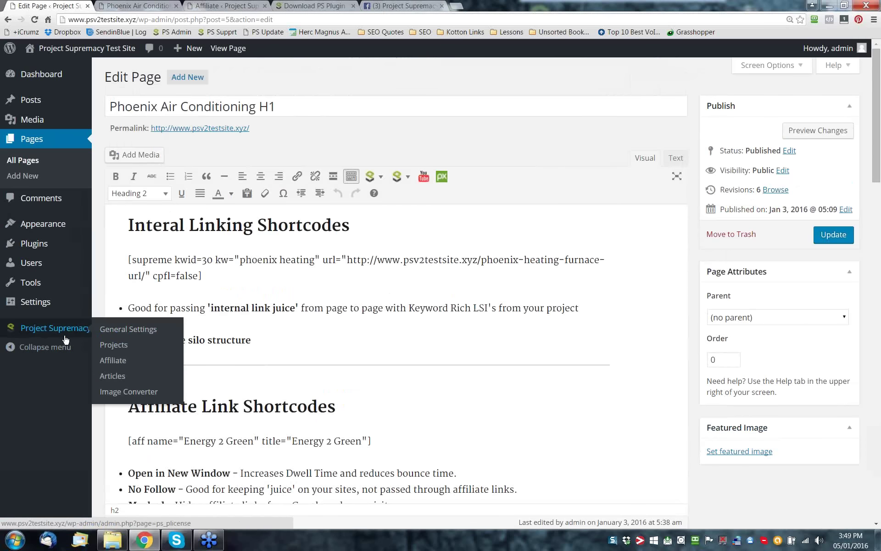
left_click(116, 333)
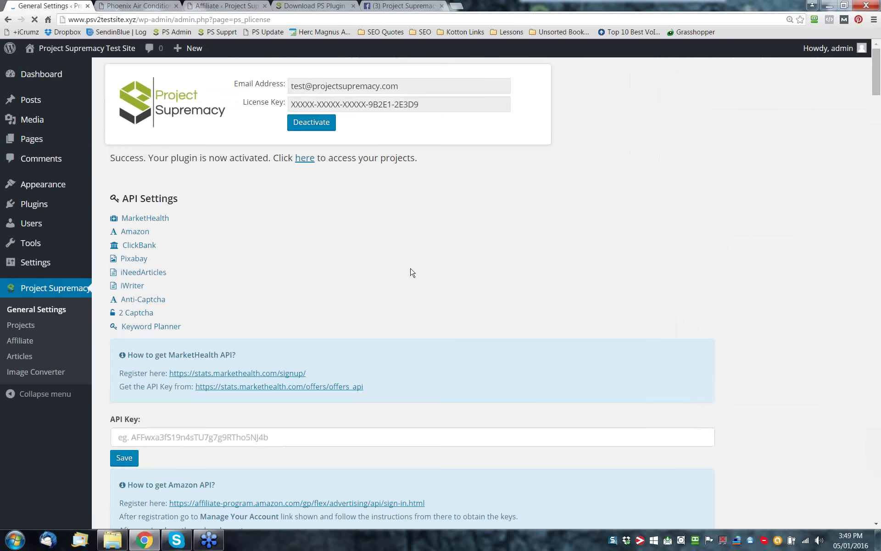
scroll(412, 272, "down", 8)
scroll(412, 272, "down", 4)
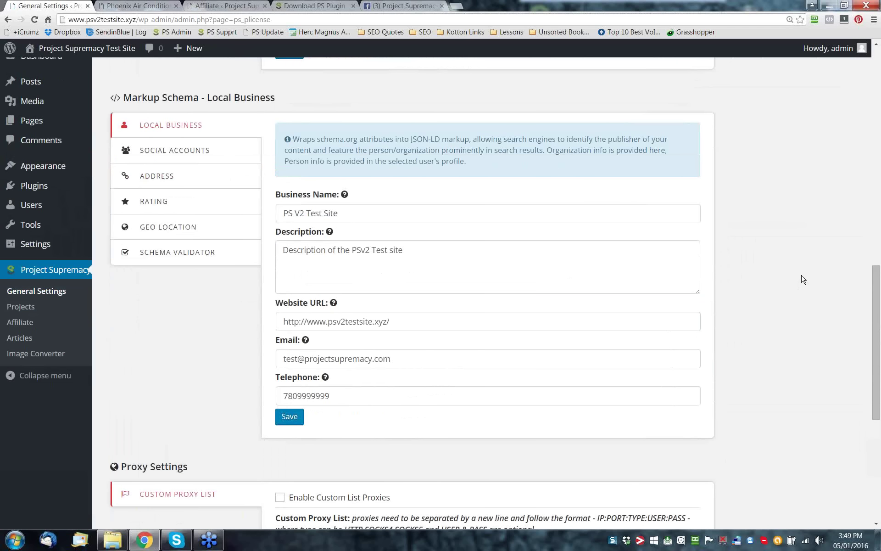
scroll(803, 279, "up", 13)
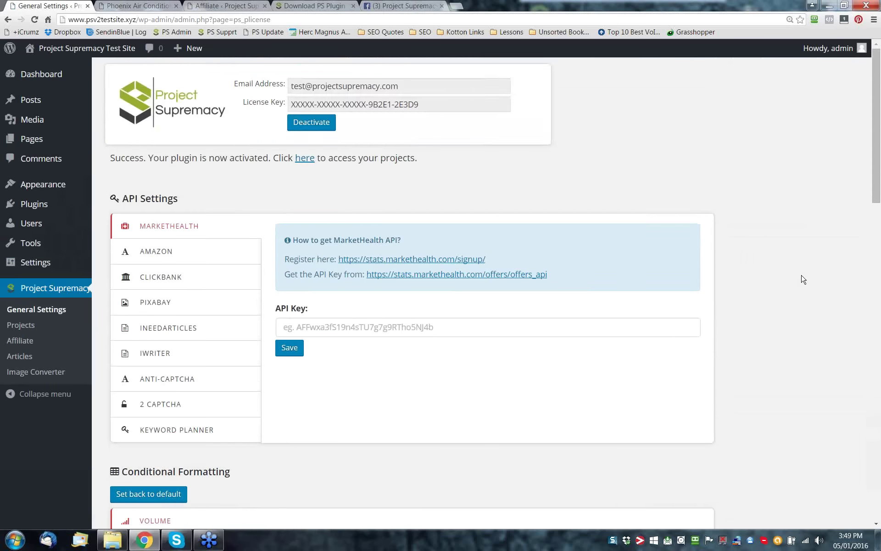
scroll(803, 279, "down", 12)
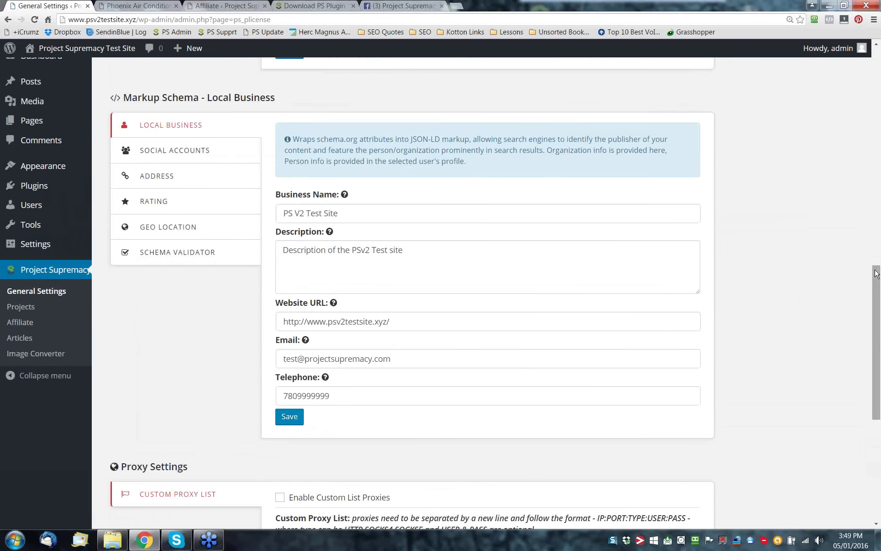
left_click_drag(878, 279, 878, 285)
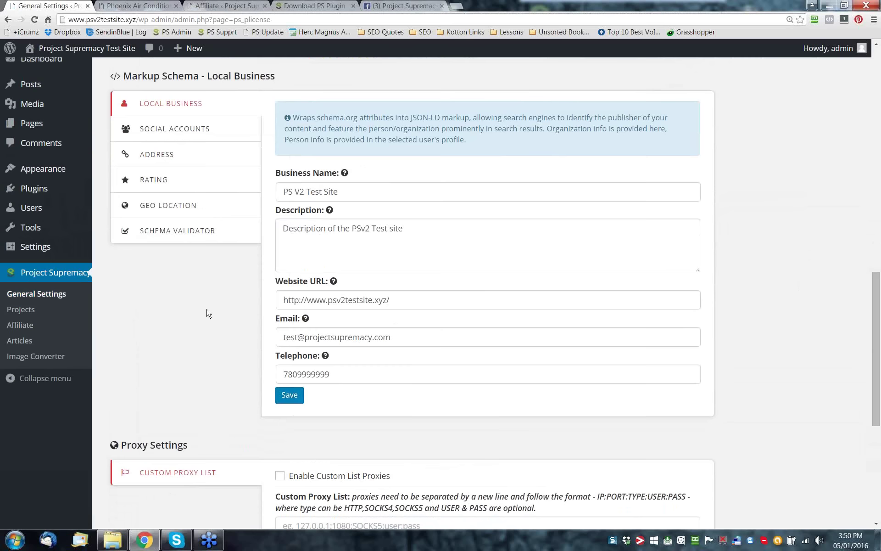
scroll(206, 313, "up", 15)
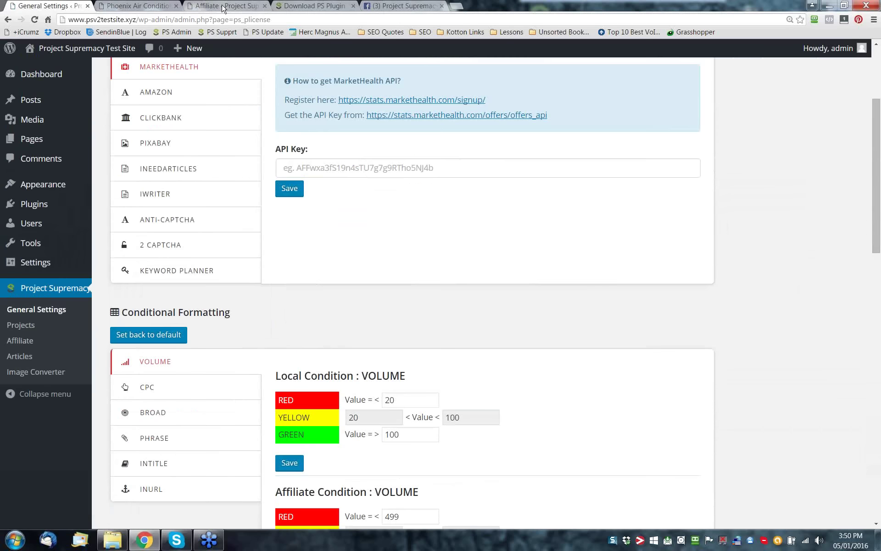
Switch to the Project Supremacy members site and highlight psv2testsite.xyz in the list of activated domains.
left_click(224, 6)
key("ctrl+shift+Tab")
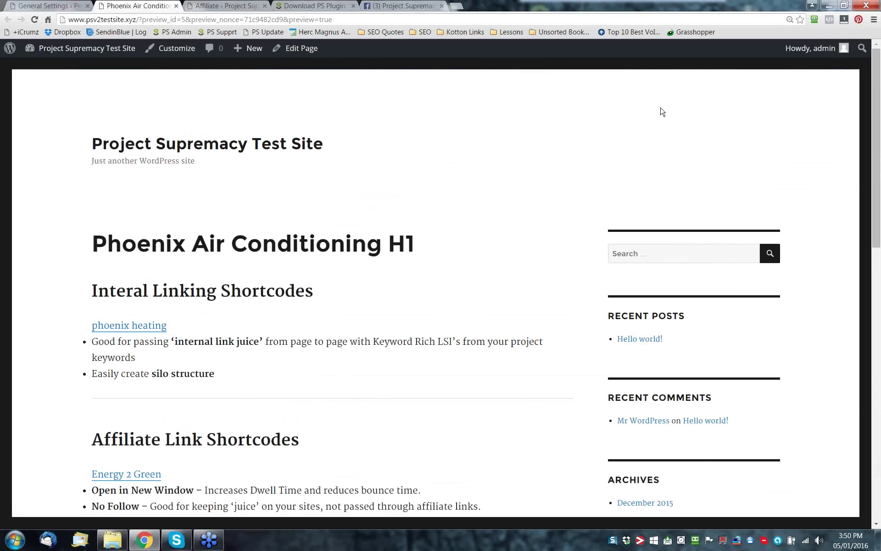
key("ctrl+shift+Tab")
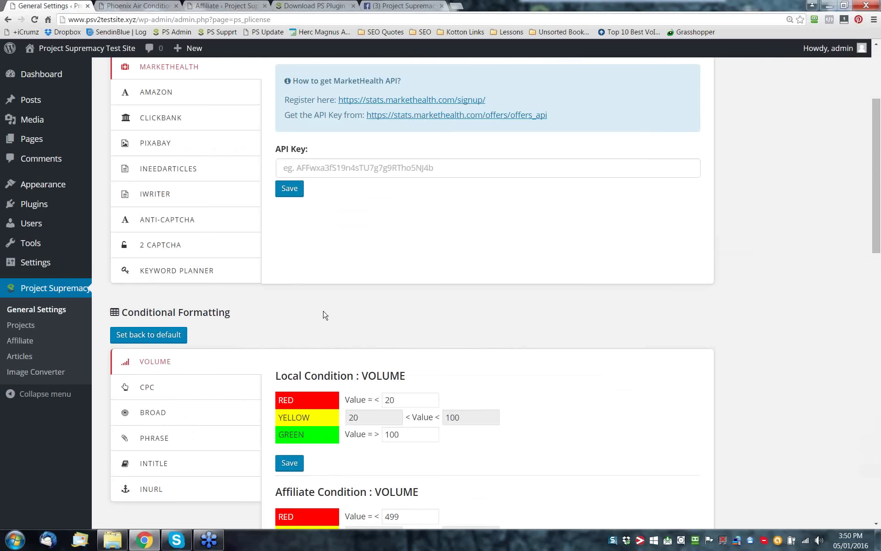
scroll(325, 315, "up", 4)
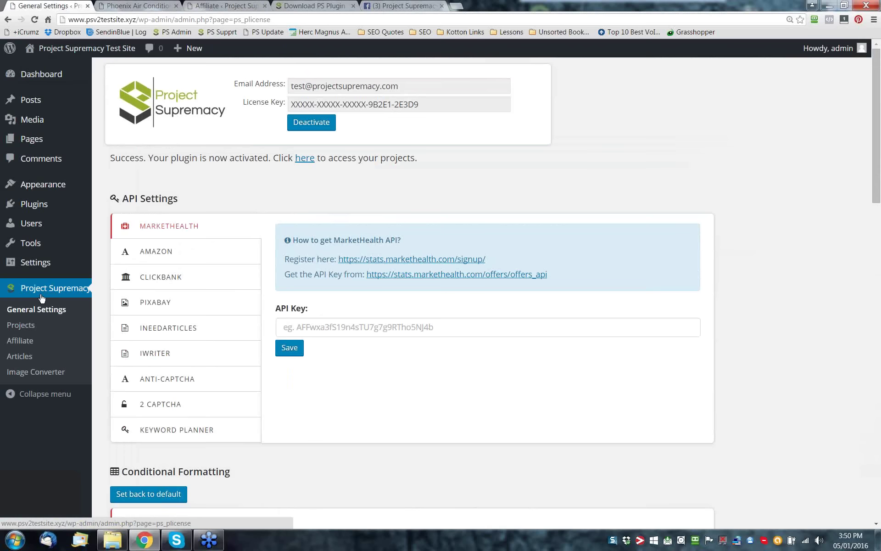
left_click(299, 6)
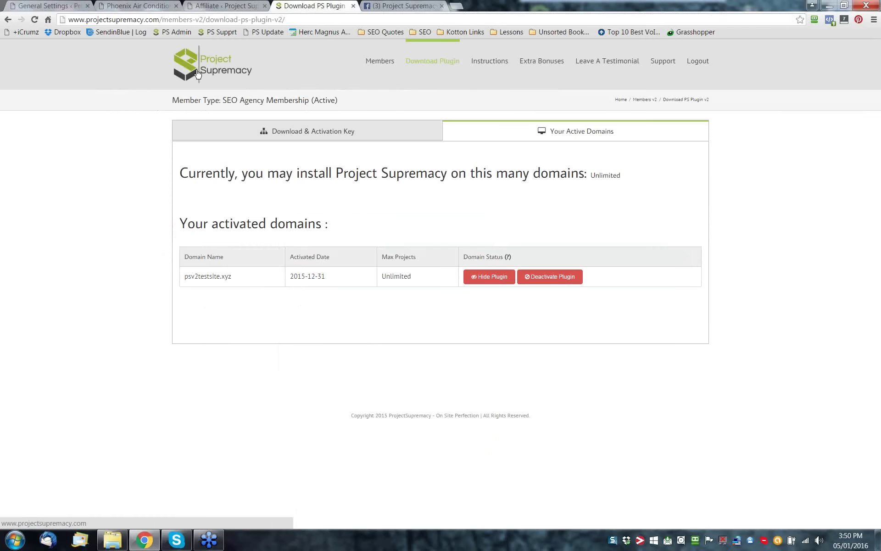
left_click_drag(237, 277, 182, 281)
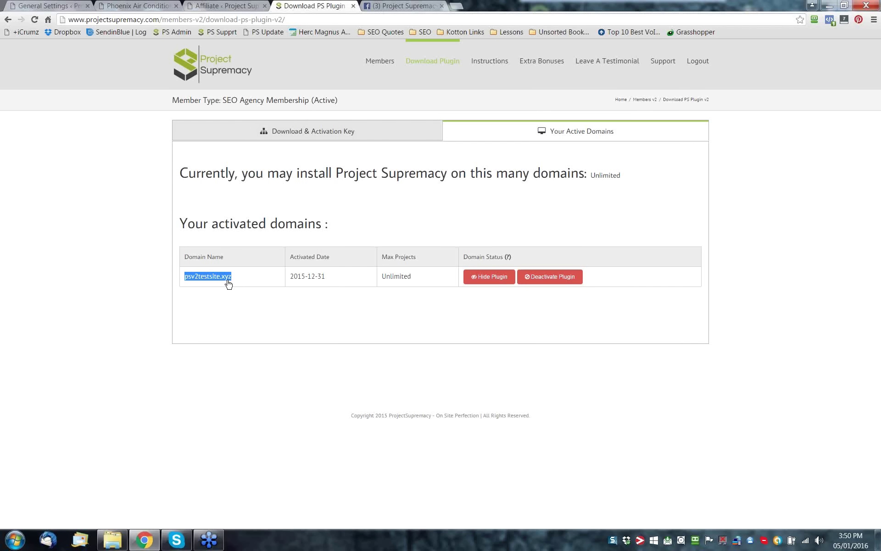
Place the WordPress admin tab beside the members site tab, open the Dashboard and reveal the Project Supremacy submenu.
left_click(64, 7)
left_click_drag(64, 7, 232, 7)
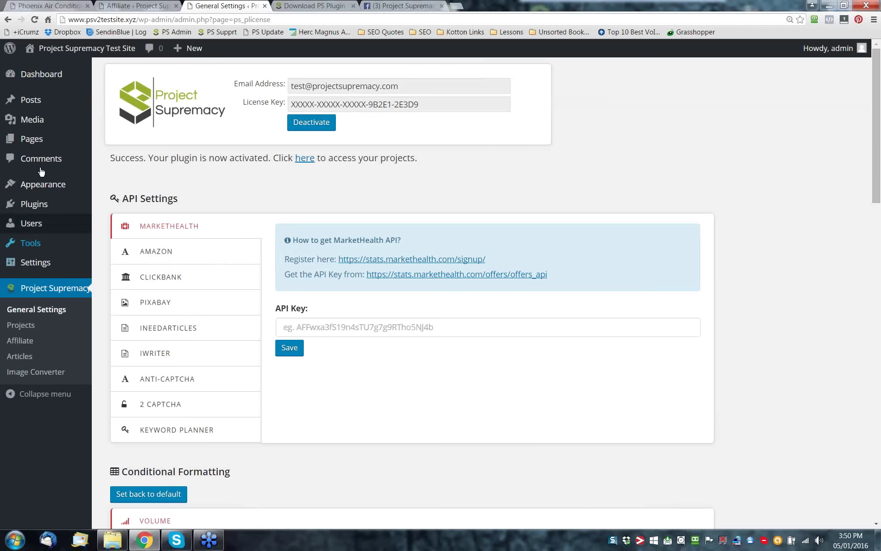
left_click(34, 77)
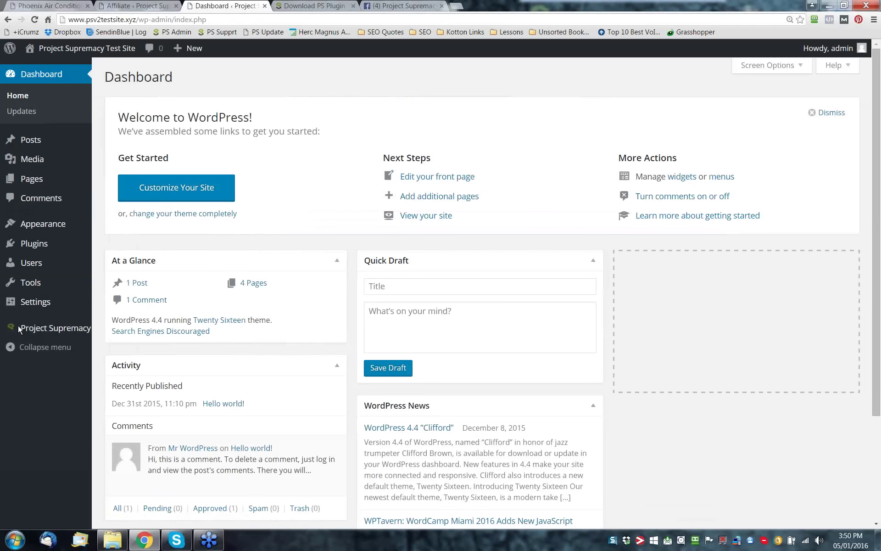
mouse_move(32, 331)
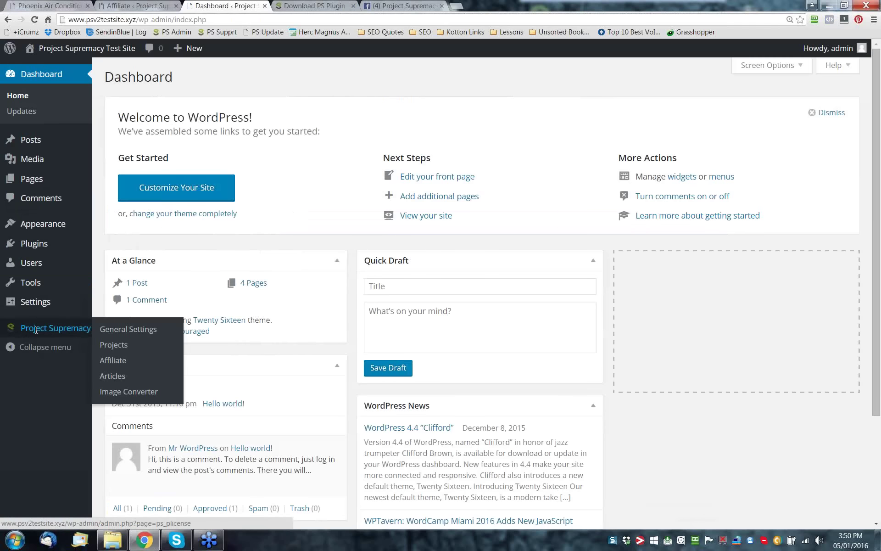
Return to the Project Supremacy members site and hide the plugin on psv2testsite.xyz, accepting the confirmation.
left_click(320, 6)
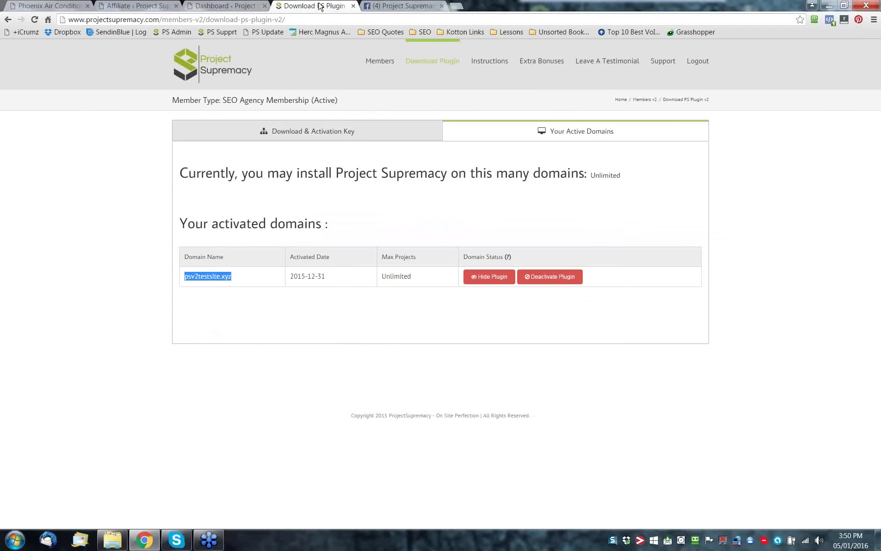
left_click_drag(225, 278, 480, 280)
left_click(480, 280)
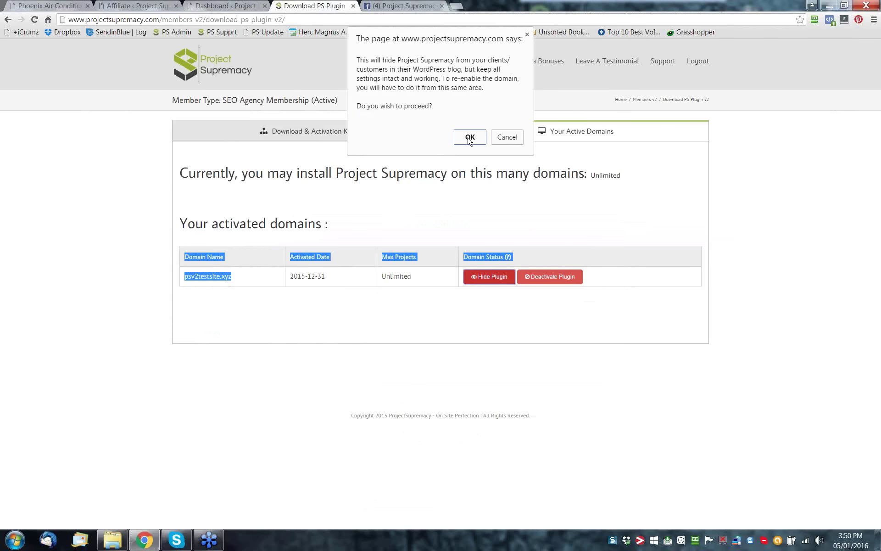
left_click(469, 138)
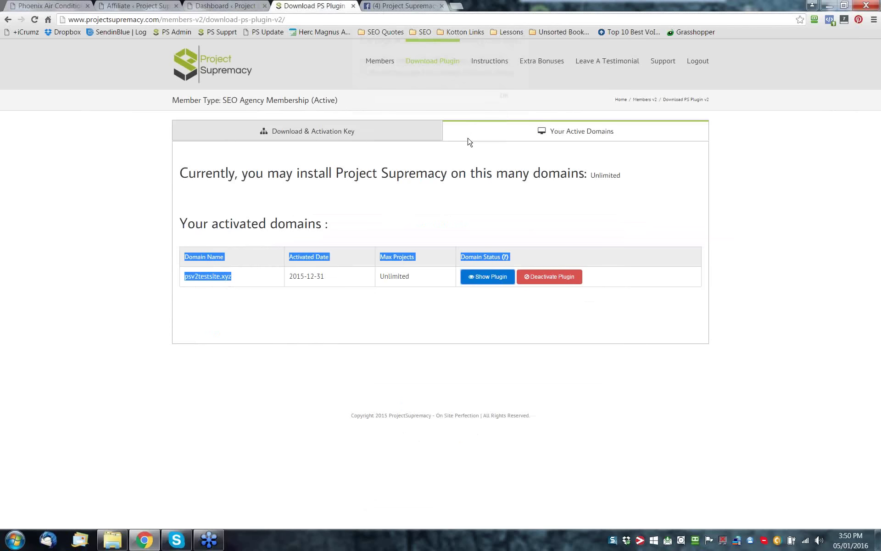
left_click(505, 96)
Switch to the WordPress admin, reload the Dashboard to check the menu for Project Supremacy, and open the installed plugins list.
key("ctrl+shift+Tab")
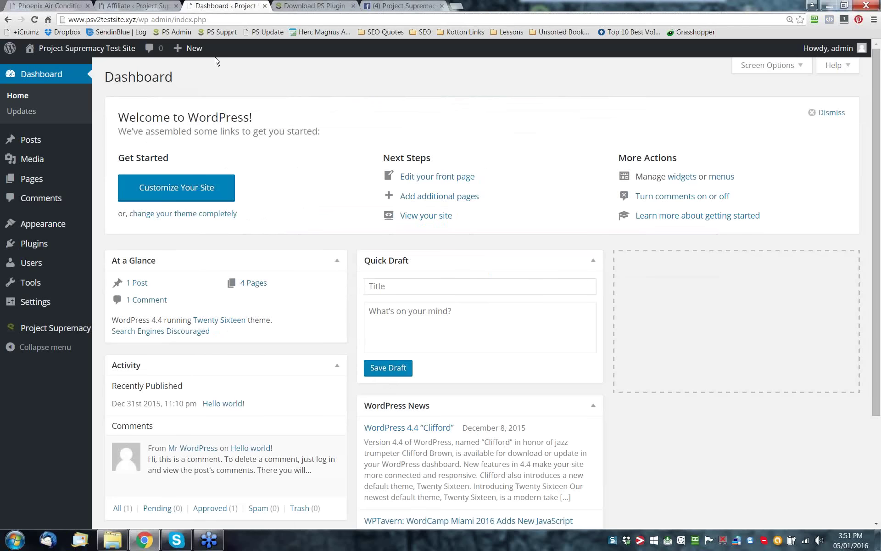
left_click(49, 79)
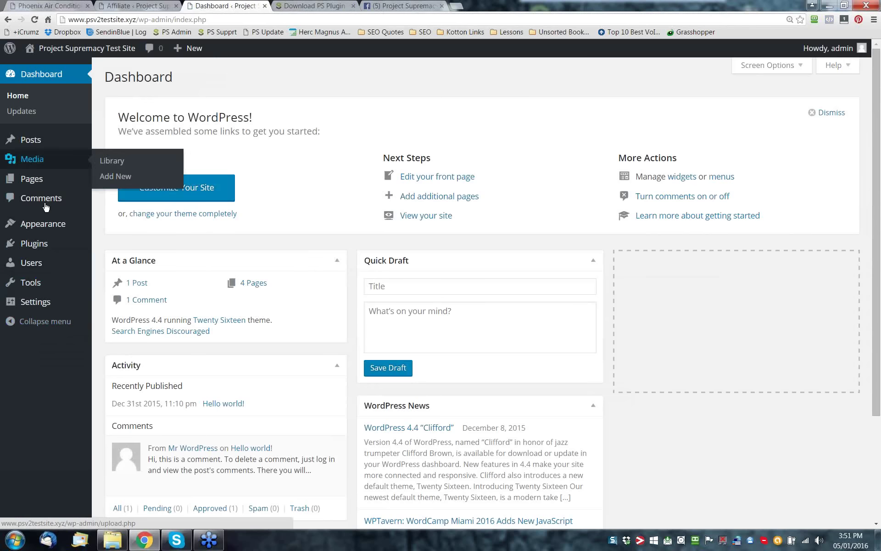
left_click(129, 246)
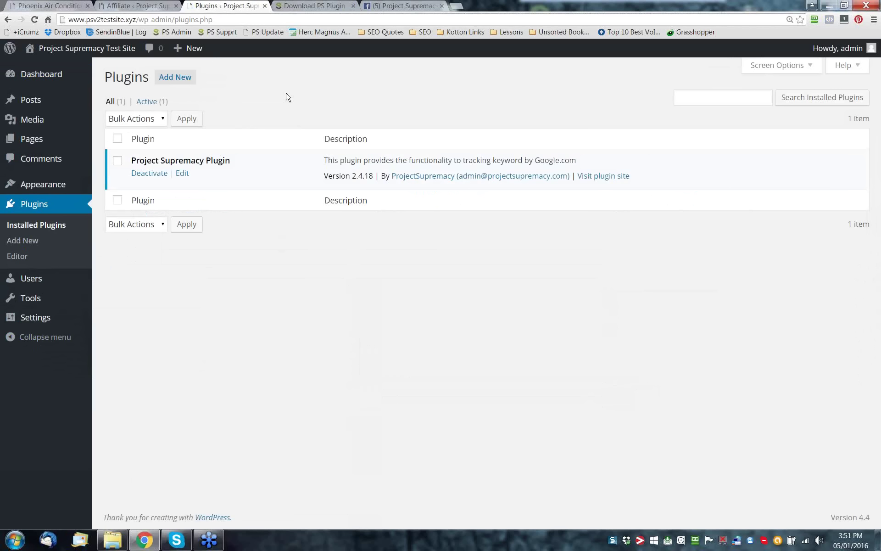
Go back to the activated domains list, clear the text highlight, and view the Phoenix Air Conditioning page preview.
left_click(306, 6)
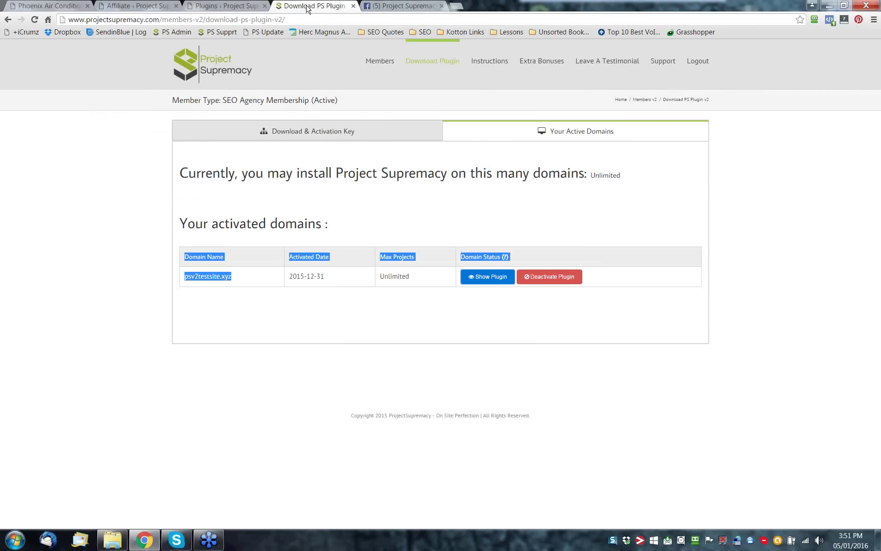
left_click(469, 195)
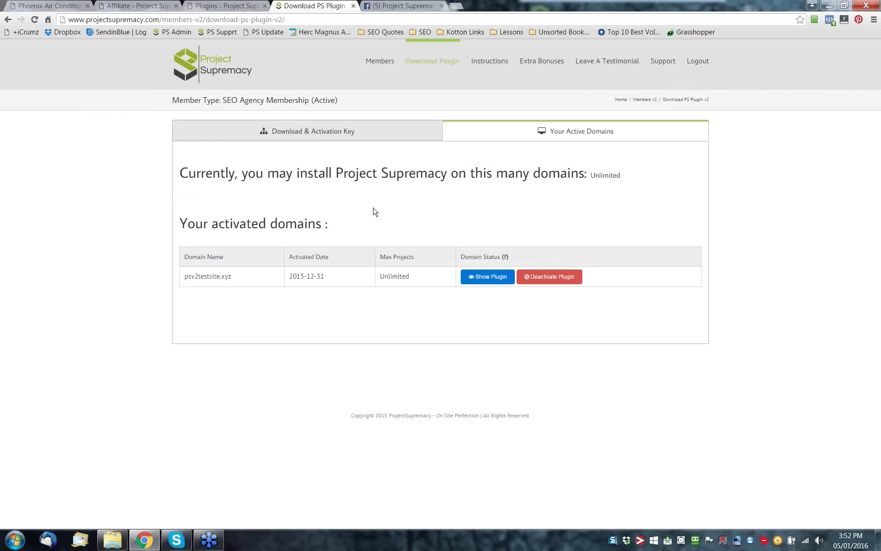
left_click(55, 5)
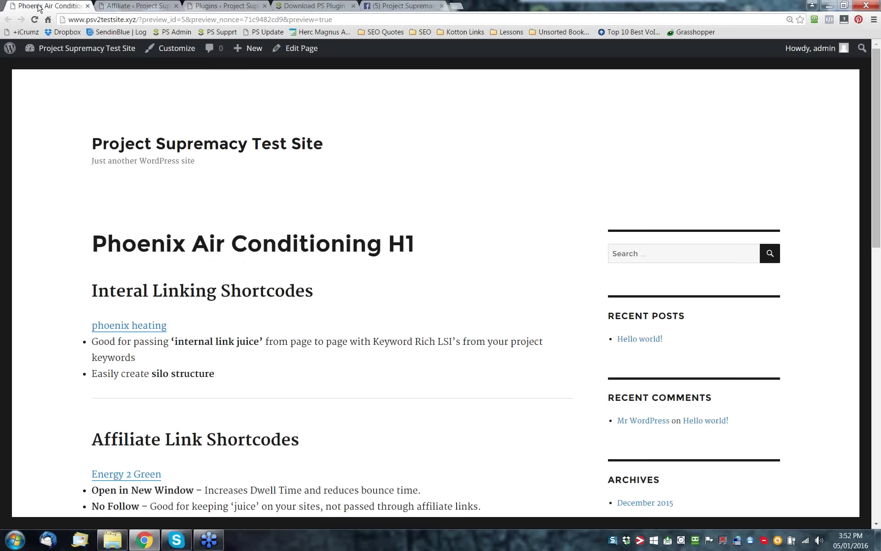
Call up the plugin deactivation confirmation for psv2testsite.xyz on the members site, read it and cancel it.
left_click(321, 6)
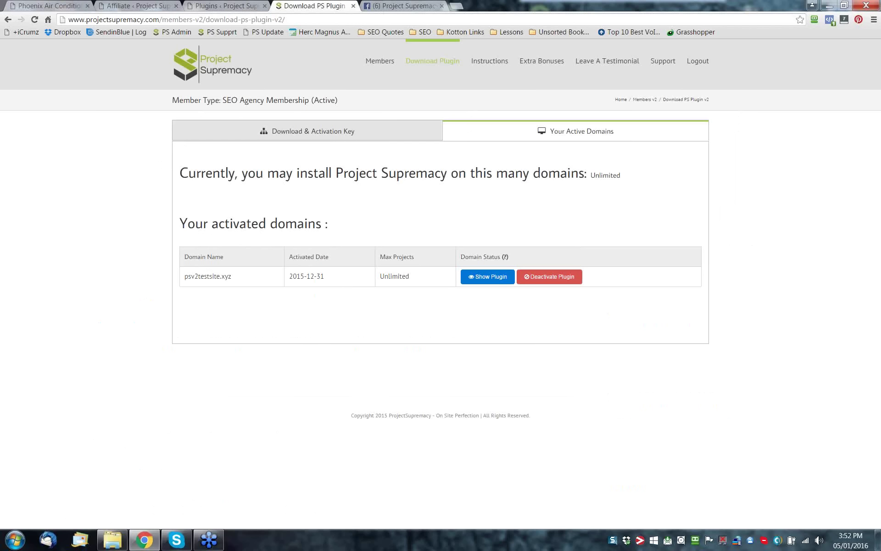
left_click(548, 281)
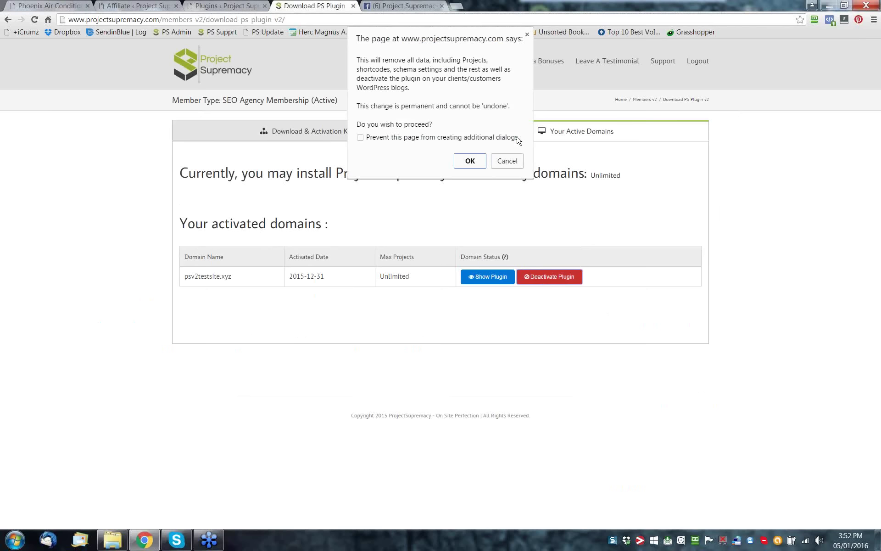
left_click(504, 163)
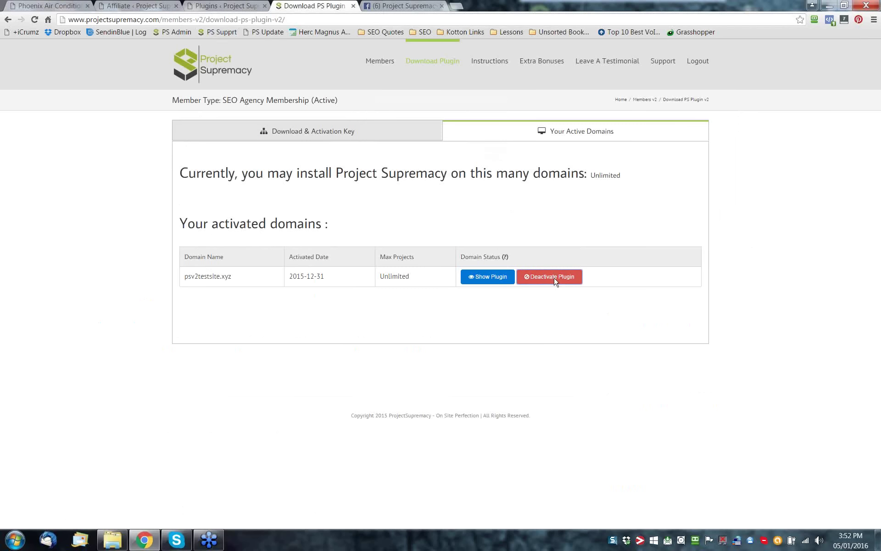
Open Project Supremacy's Articles page, examine the iNeedArticles request form and articles table, and return to the installed plugins list.
left_click(64, 6)
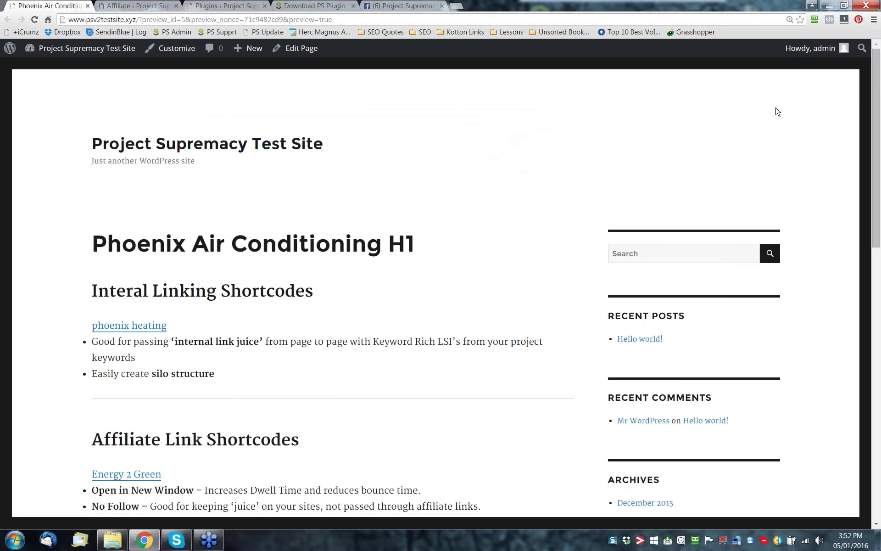
left_click(121, 6)
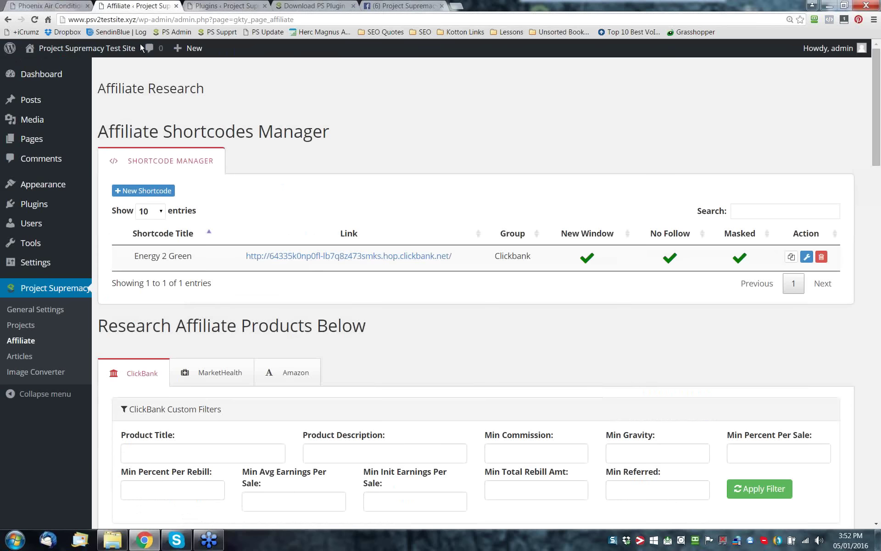
left_click(23, 360)
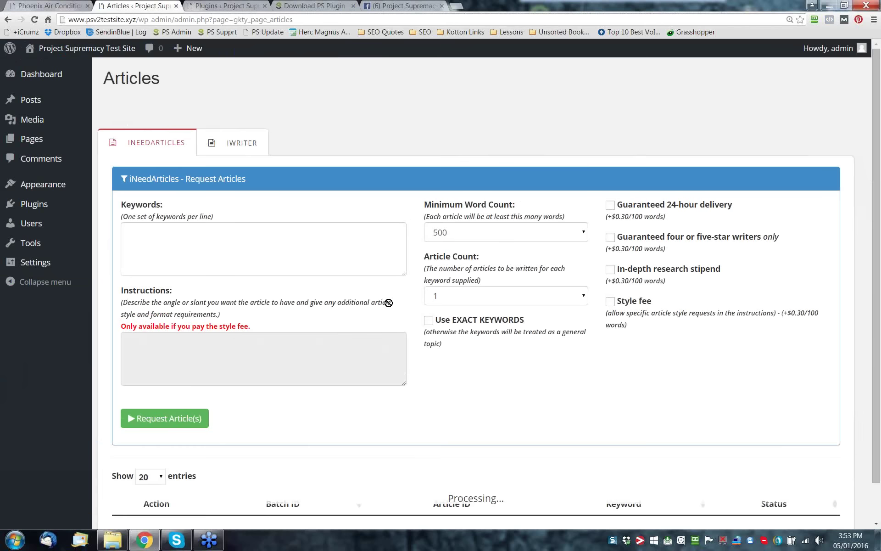
scroll(515, 348, "down", 1)
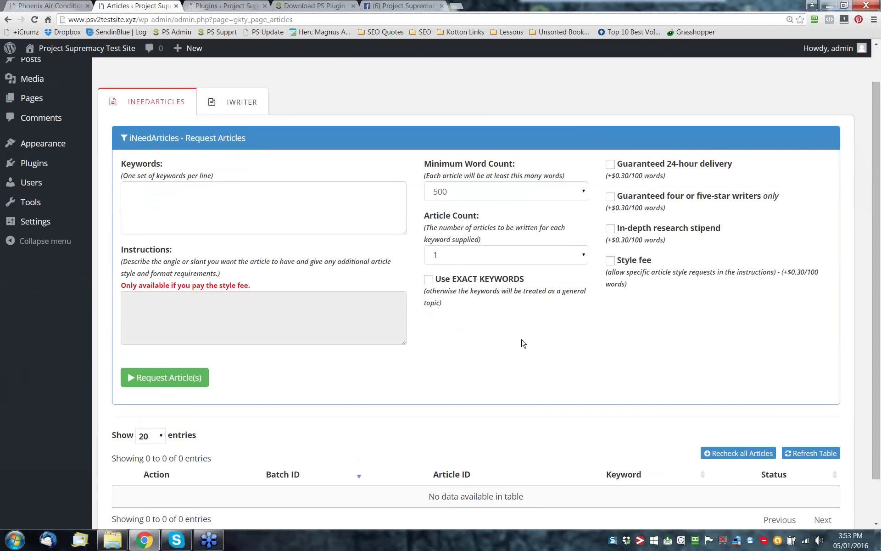
scroll(524, 343, "down", 2)
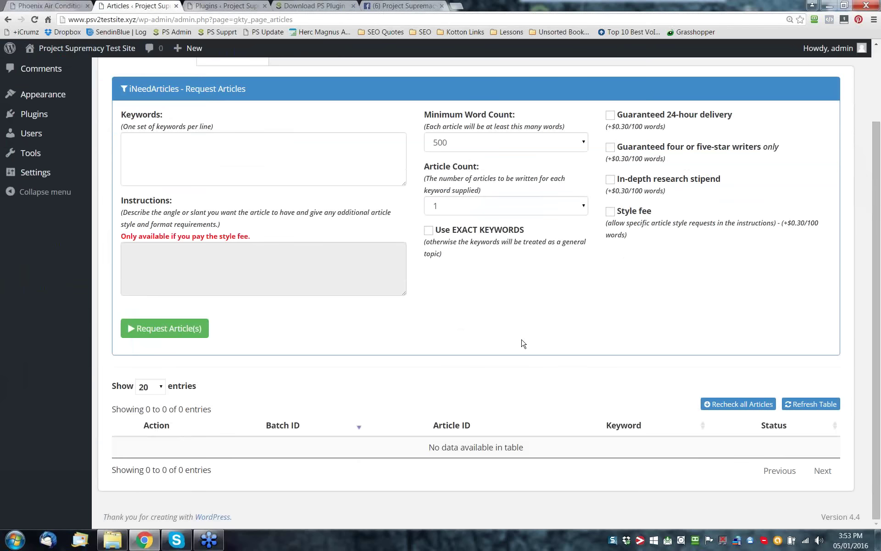
scroll(523, 344, "up", 2)
scroll(573, 363, "down", 2)
scroll(271, 185, "up", 1)
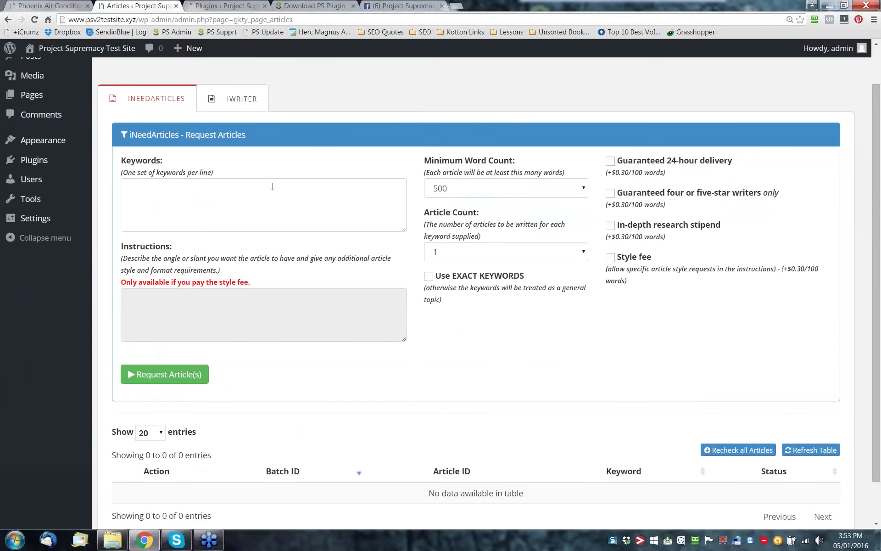
scroll(273, 189, "down", 1)
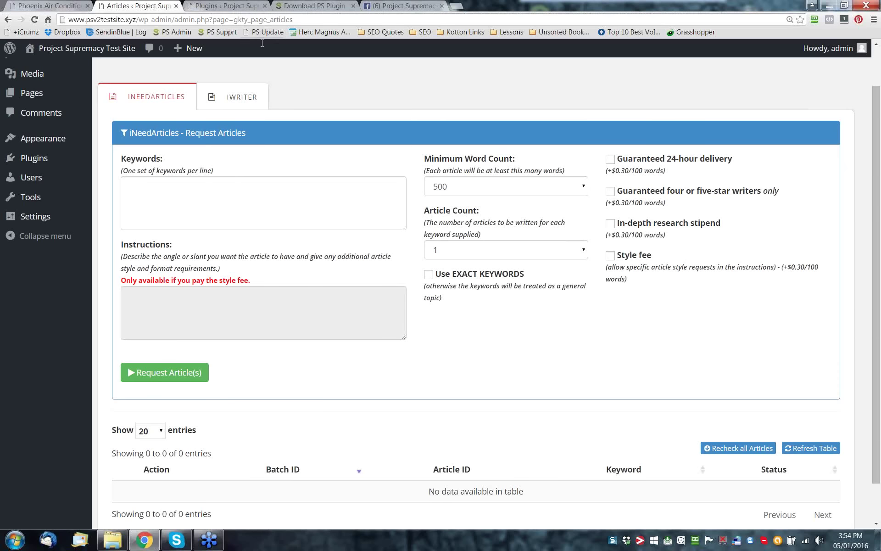
left_click(238, 7)
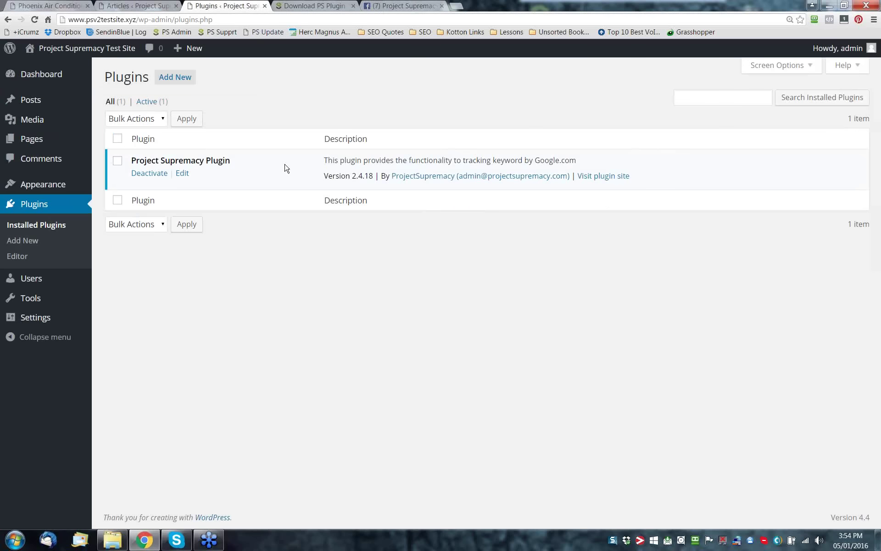
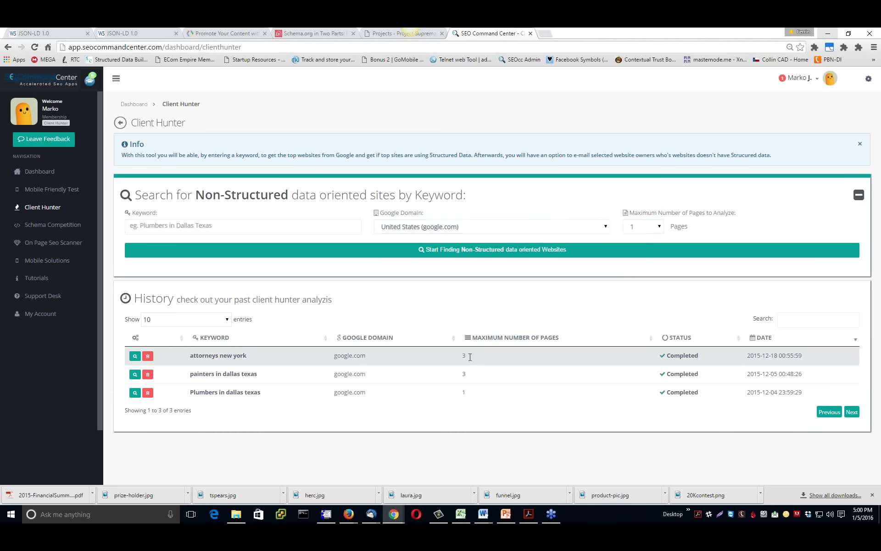
Open the saved "attorneys new york" analysis in SEO Command Center's Client Hunter and examine the structured data and WordPress columns.
left_click(136, 357)
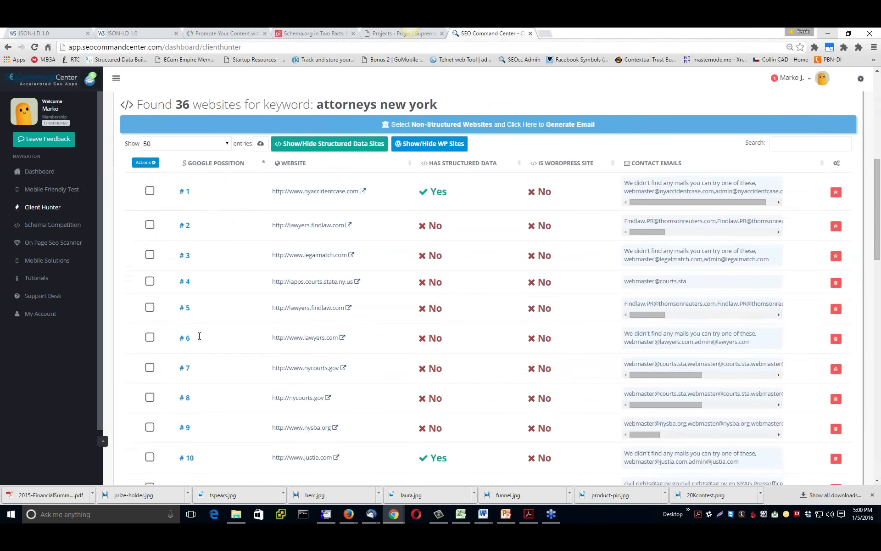
scroll(472, 324, "down", 6)
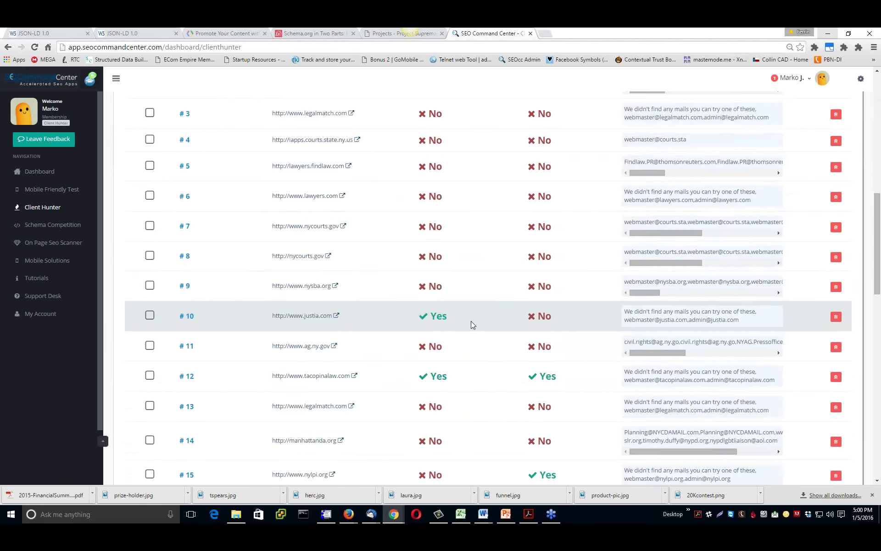
scroll(473, 325, "down", 7)
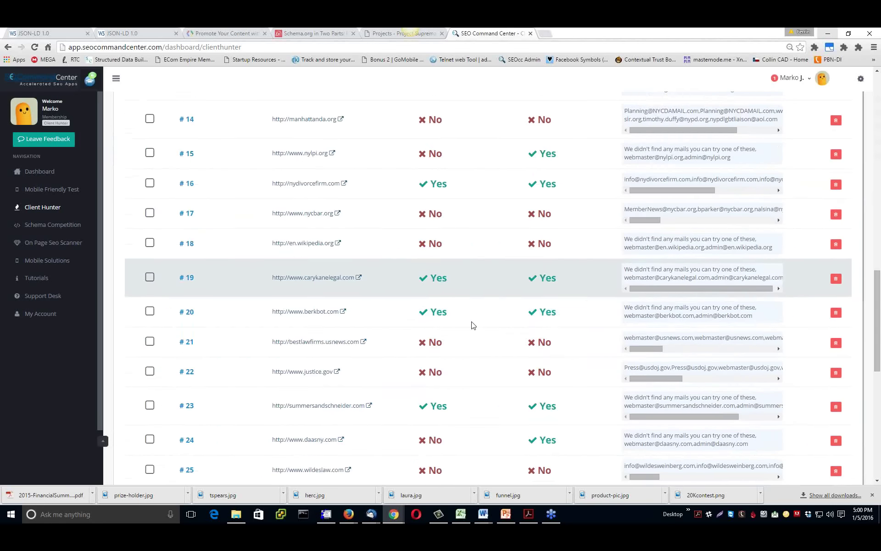
scroll(473, 325, "up", 13)
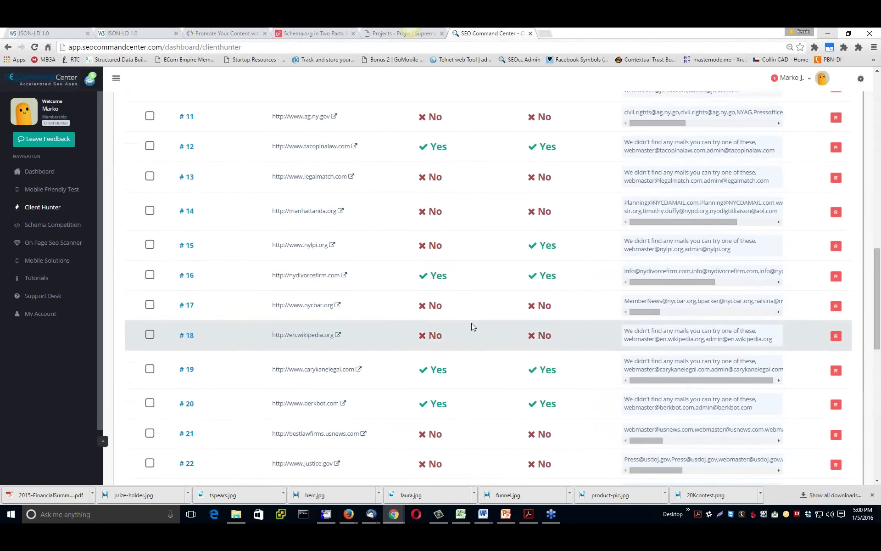
scroll(472, 325, "up", 3)
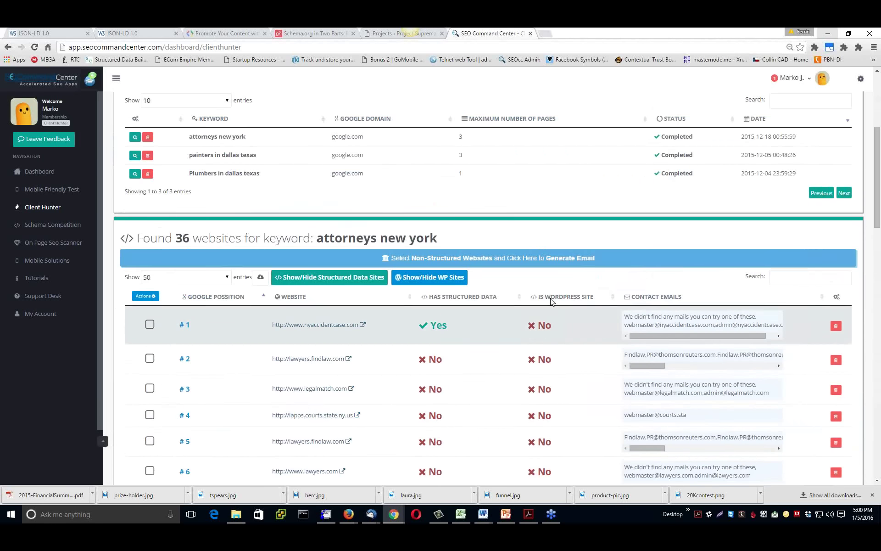
scroll(488, 429, "down", 6)
scroll(488, 430, "down", 8)
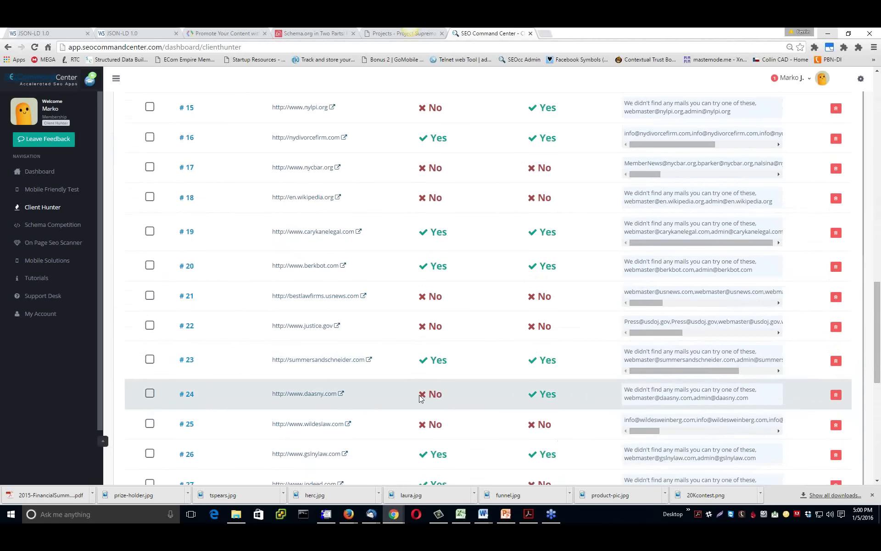
left_click_drag(421, 397, 440, 396)
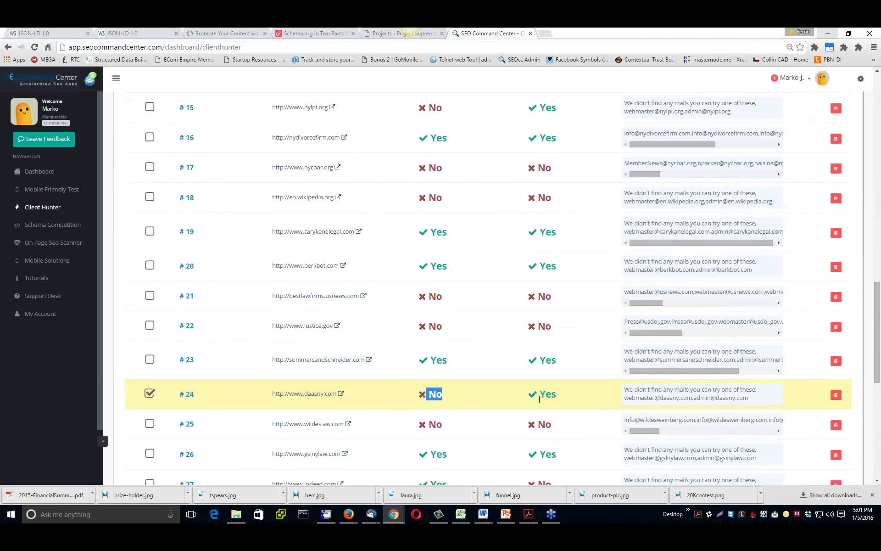
scroll(540, 399, "down", 2)
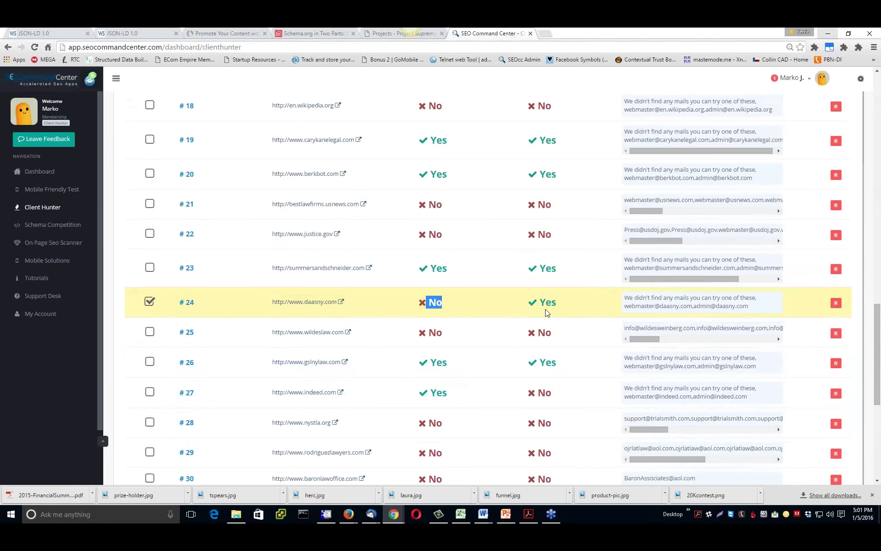
scroll(547, 312, "down", 2)
Hide the structured data sites from the "attorneys new york" results, show them again, and review the full list.
scroll(162, 232, "up", 7)
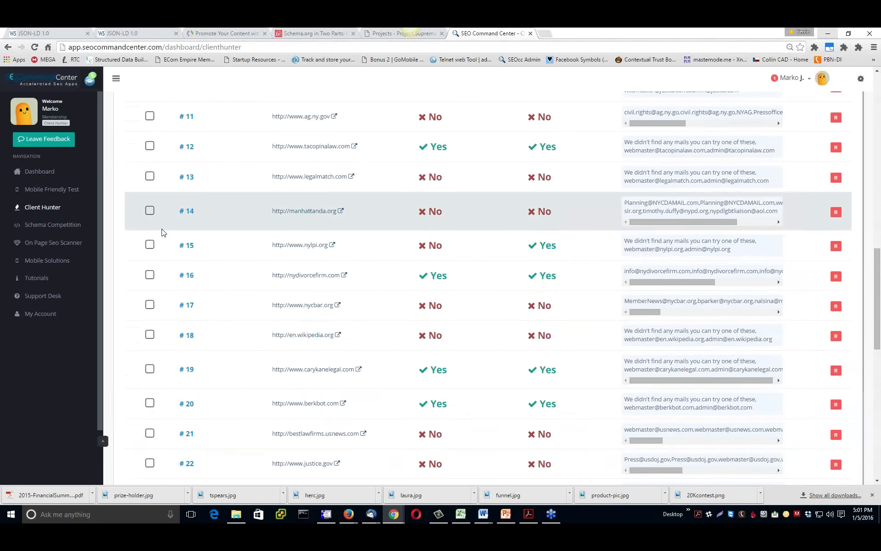
scroll(164, 232, "up", 14)
scroll(364, 388, "down", 2)
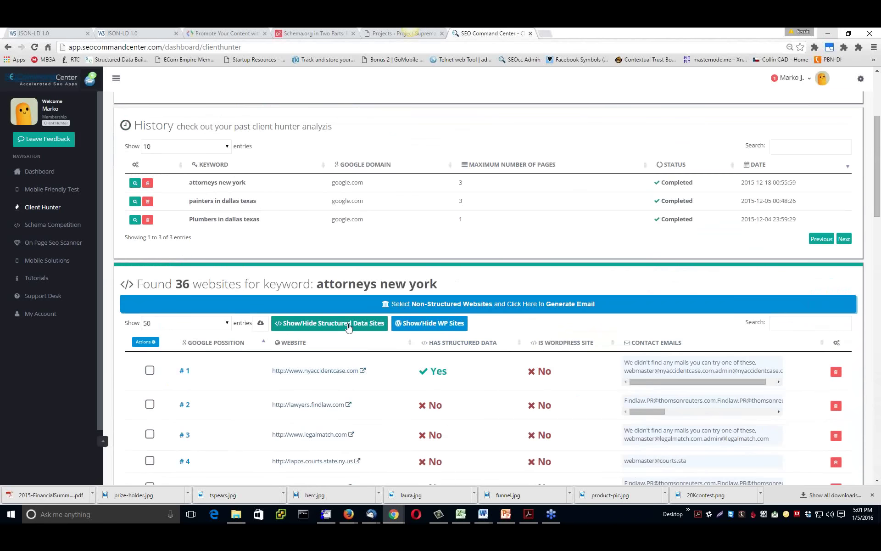
left_click(348, 324)
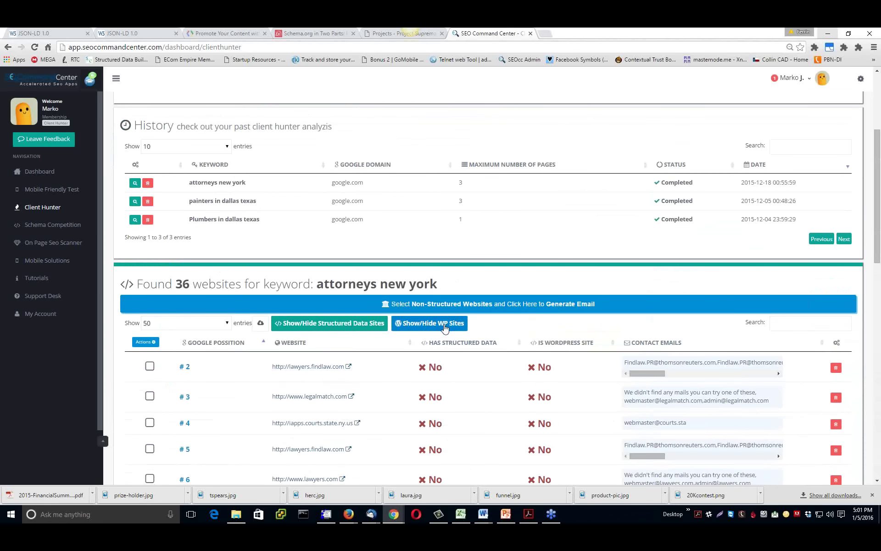
scroll(500, 337, "down", 3)
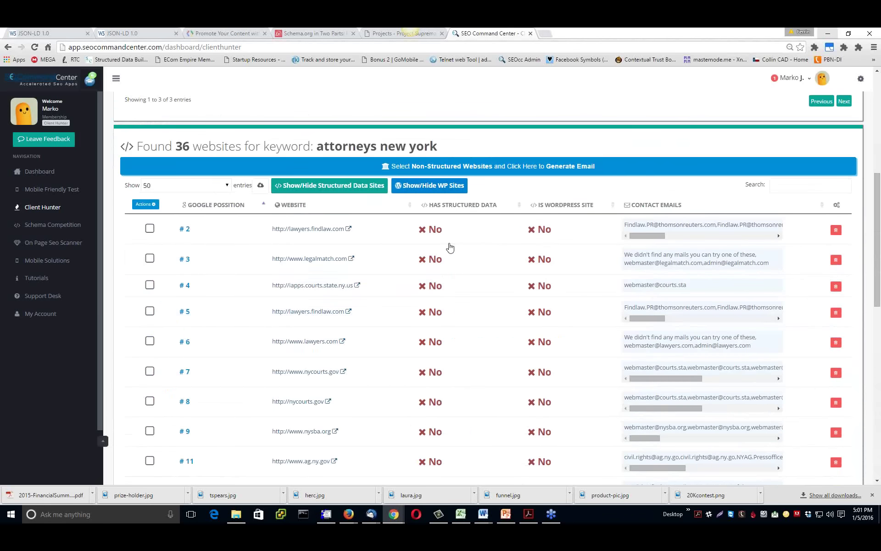
left_click(339, 186)
scroll(456, 236, "down", 1)
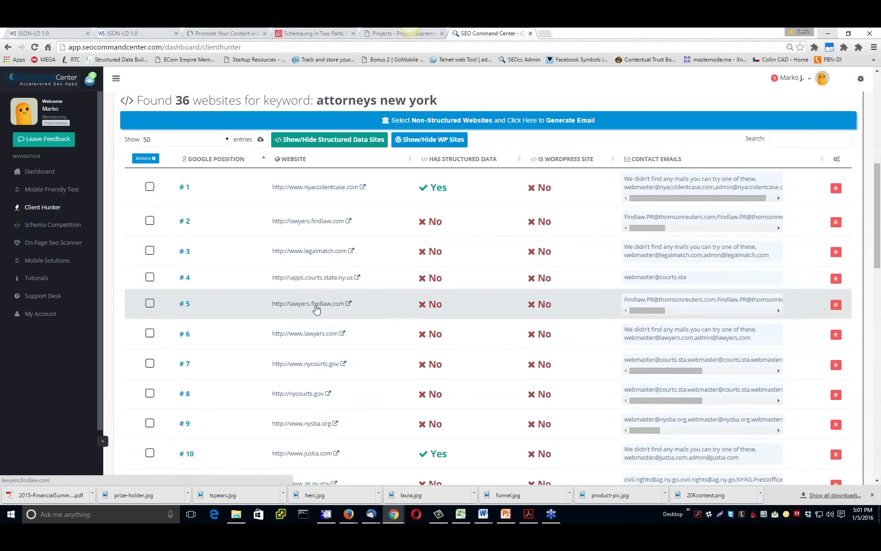
scroll(319, 354, "down", 1)
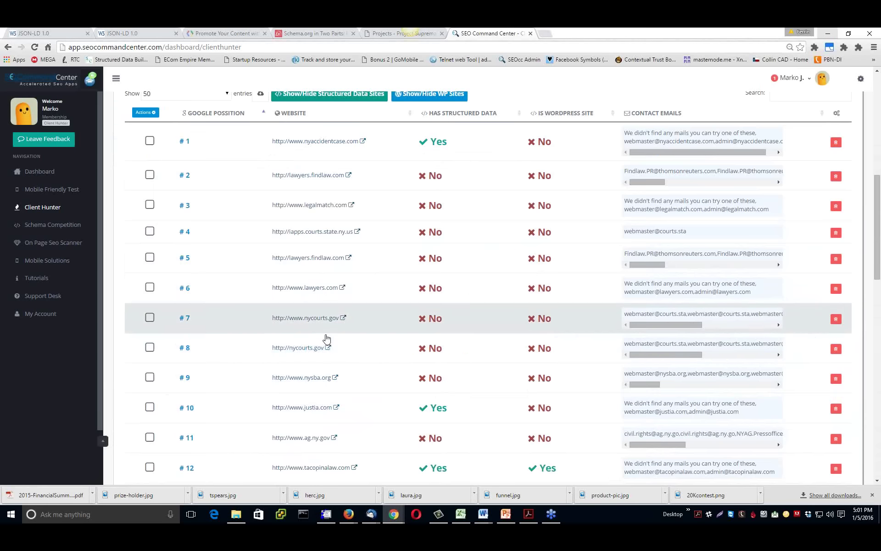
scroll(326, 342, "down", 1)
scroll(322, 349, "up", 7)
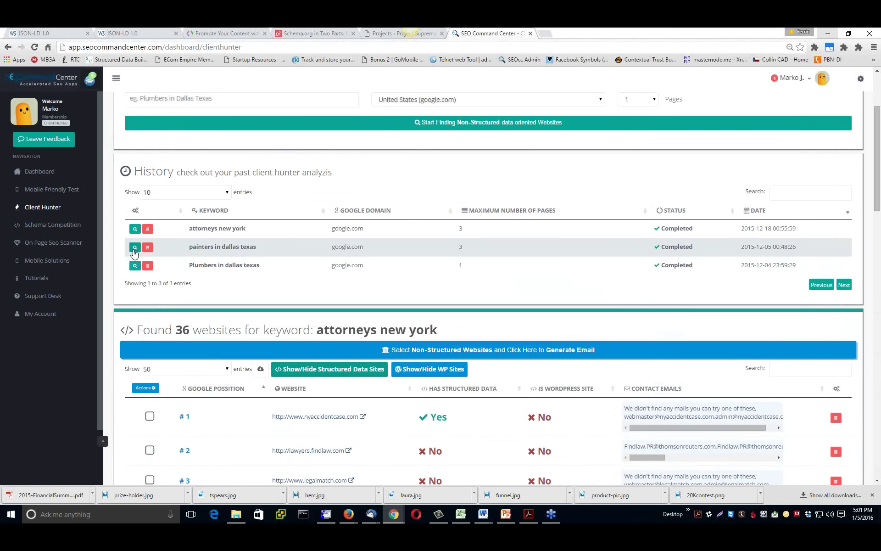
left_click(135, 253)
scroll(403, 251, "down", 5)
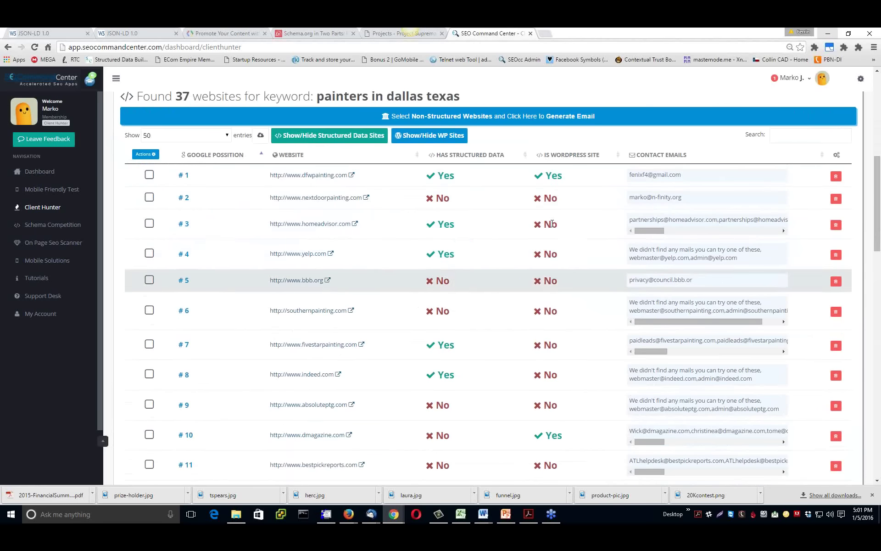
scroll(435, 306, "down", 1)
scroll(435, 306, "down", 1)
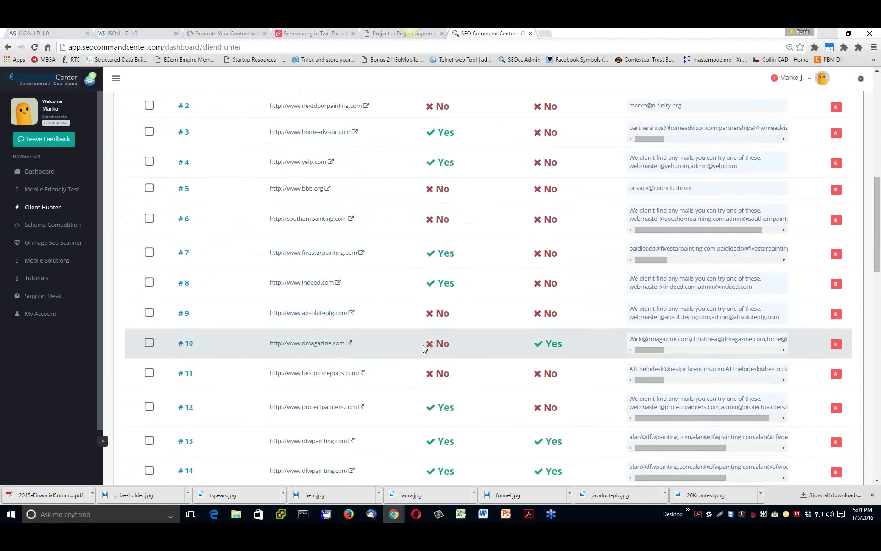
left_click_drag(423, 345, 449, 346)
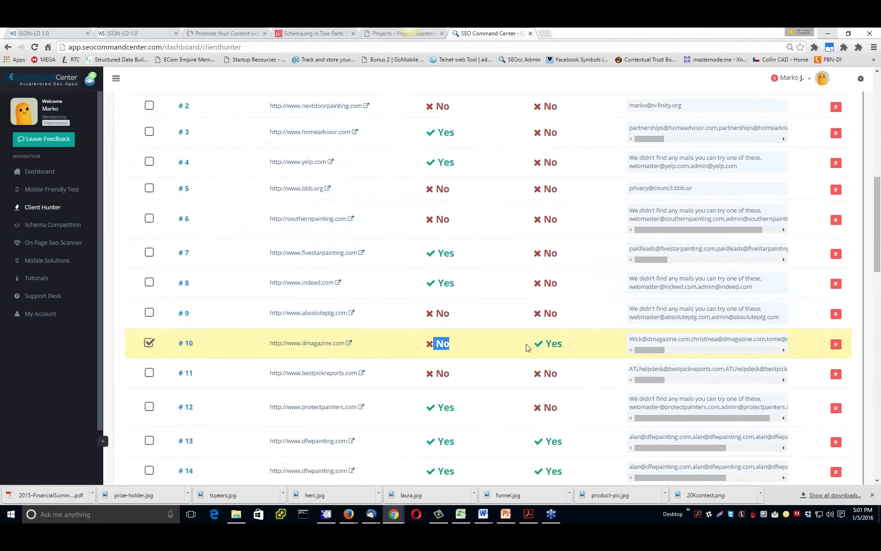
scroll(388, 344, "down", 1)
scroll(389, 344, "down", 4)
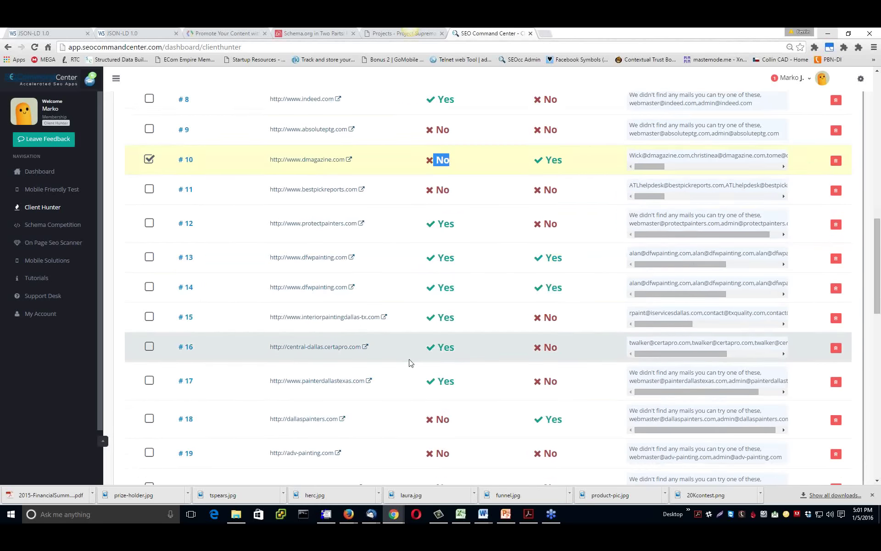
left_click(149, 408)
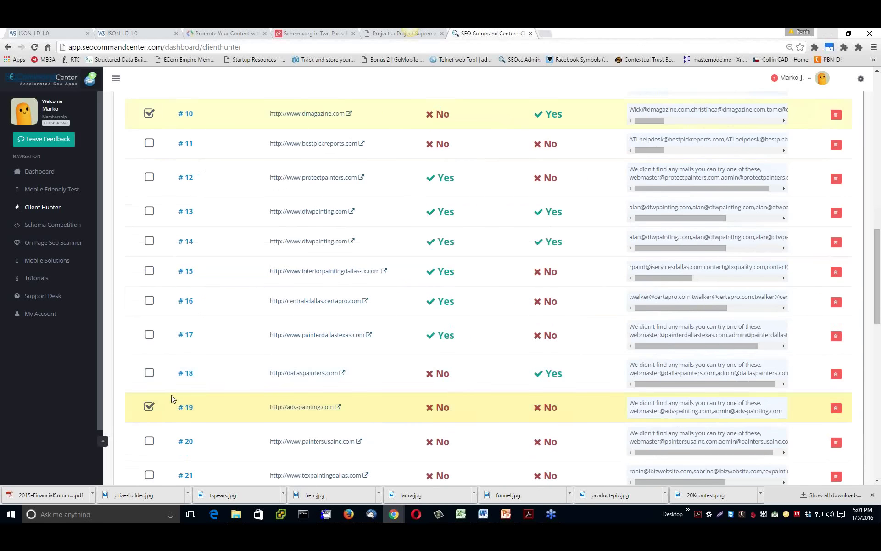
left_click(150, 407)
left_click(149, 373)
scroll(160, 373, "down", 5)
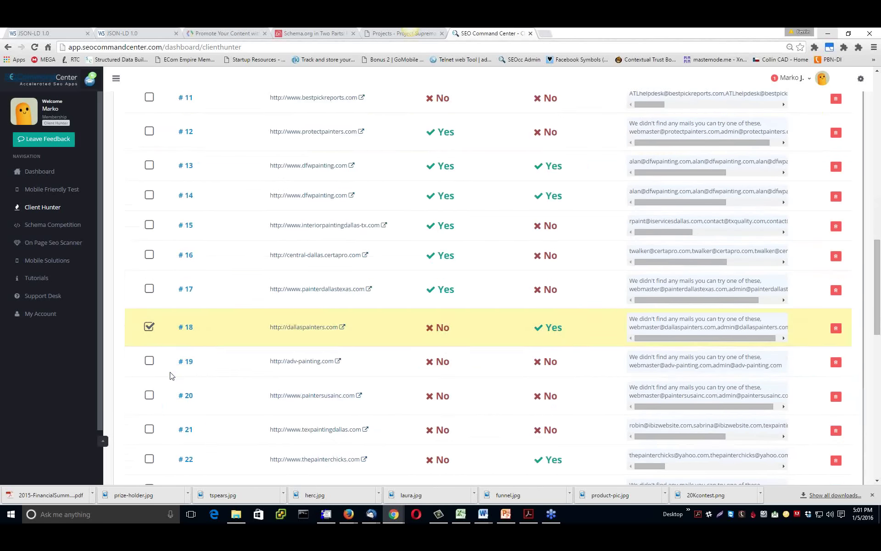
scroll(170, 376, "down", 2)
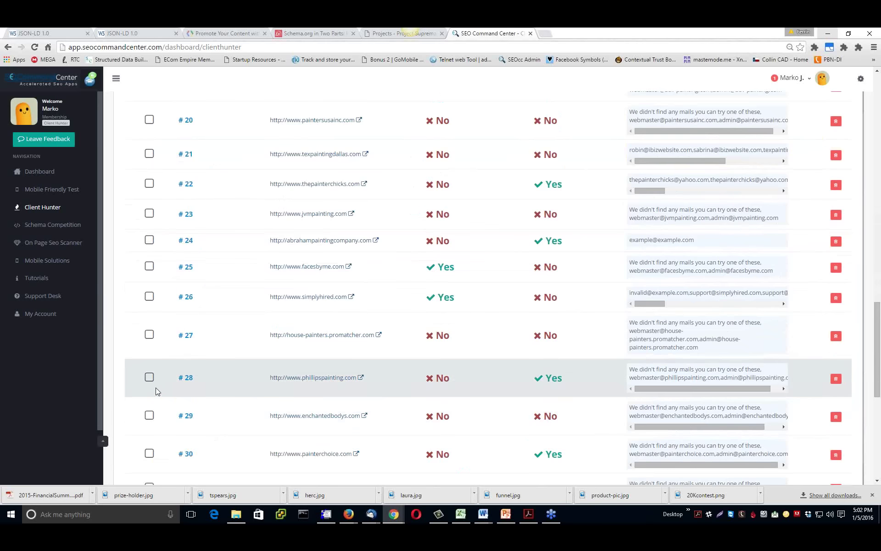
left_click(149, 376)
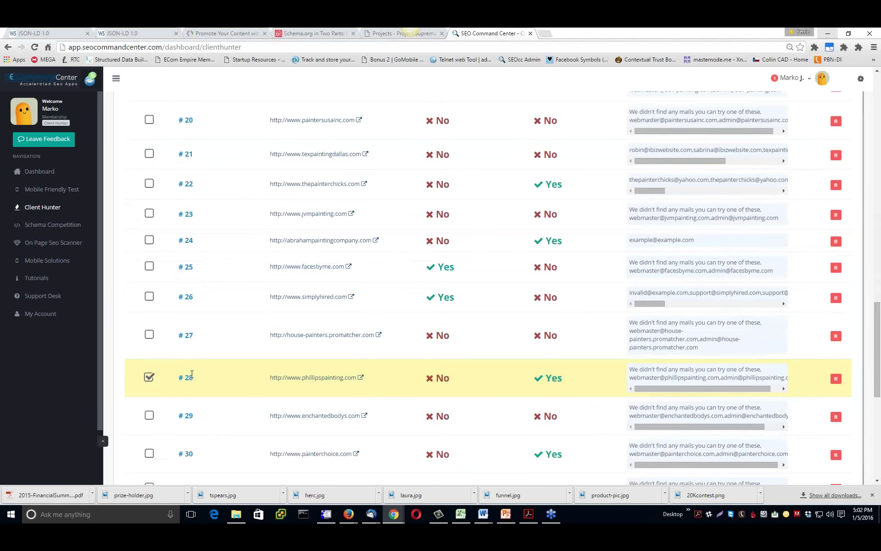
Check the remaining painter results down to position 37 and generate the Prospect Report e-mail for the selected websites.
scroll(192, 374, "down", 7)
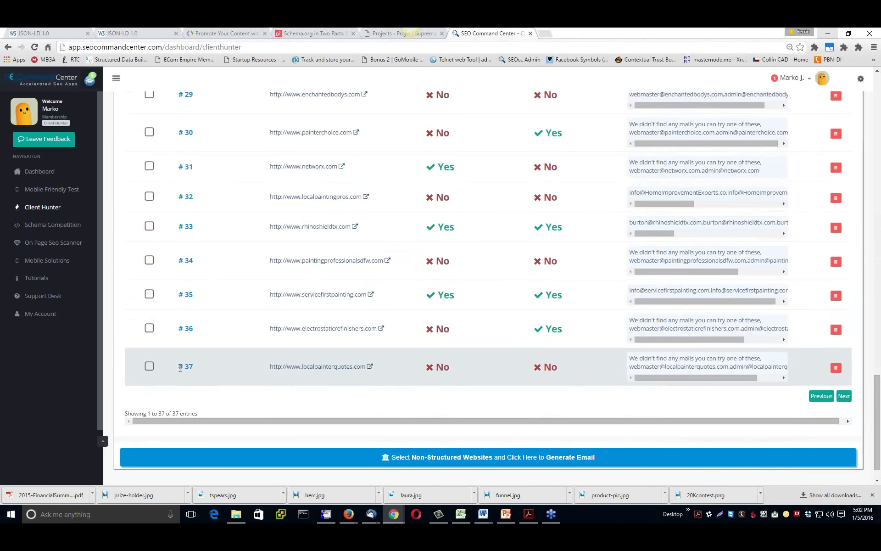
scroll(179, 365, "up", 17)
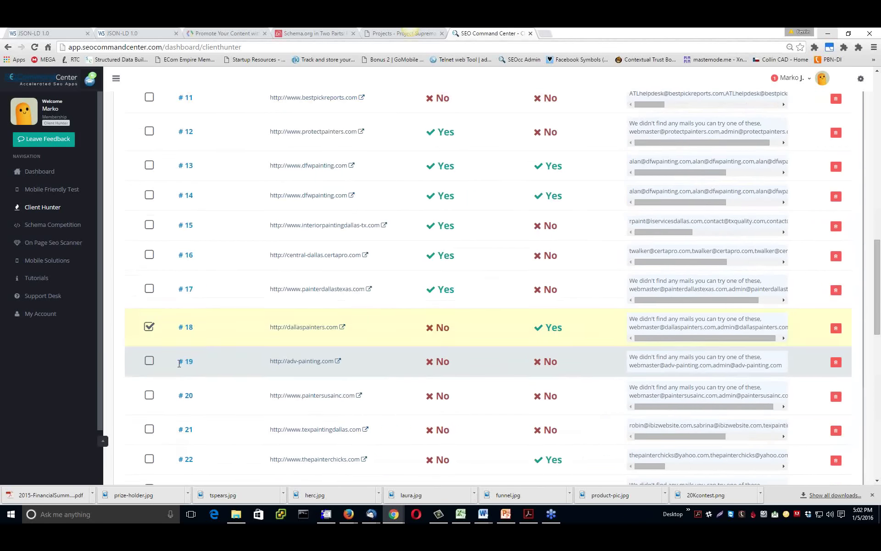
scroll(179, 366, "up", 5)
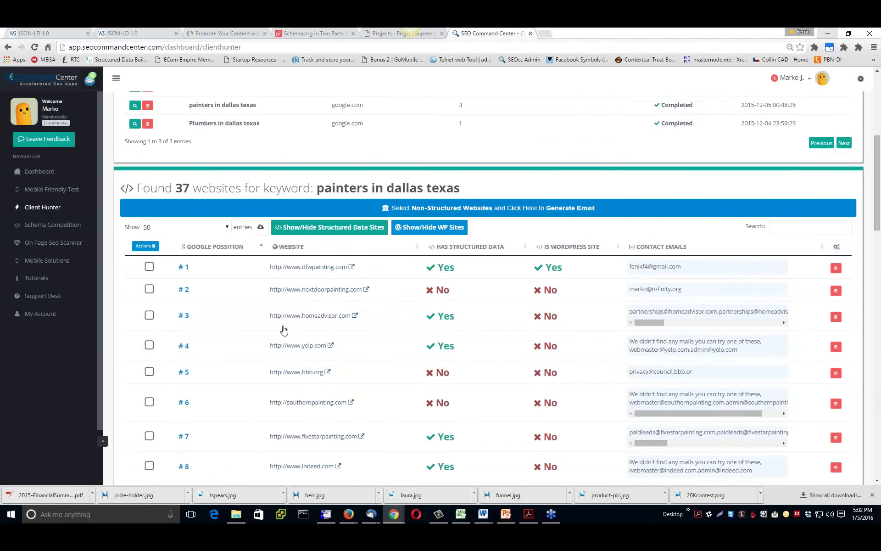
left_click(540, 208)
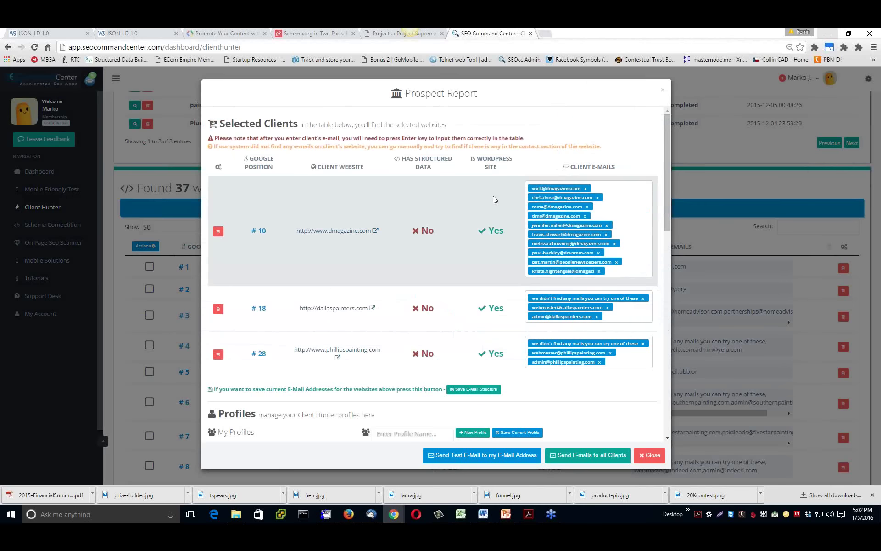
Remove the last dmagazine.com client e-mail, plus the placeholder text and admin addresses listed for dallaspainters.com and phillipspainting.com.
scroll(419, 218, "down", 1)
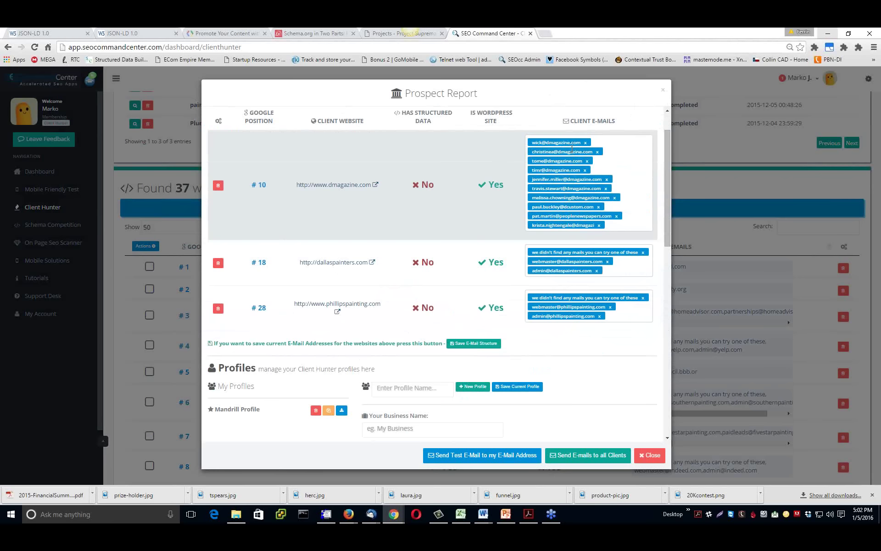
left_click(599, 225)
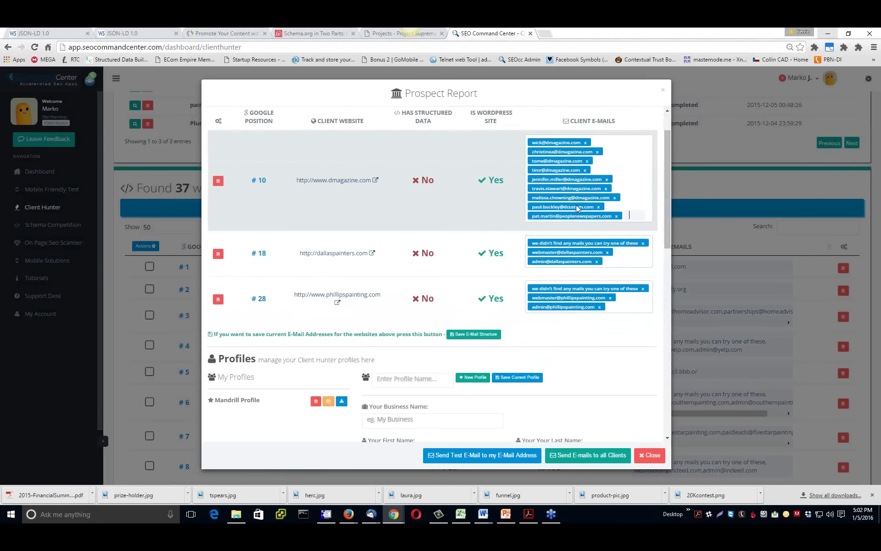
left_click(643, 243)
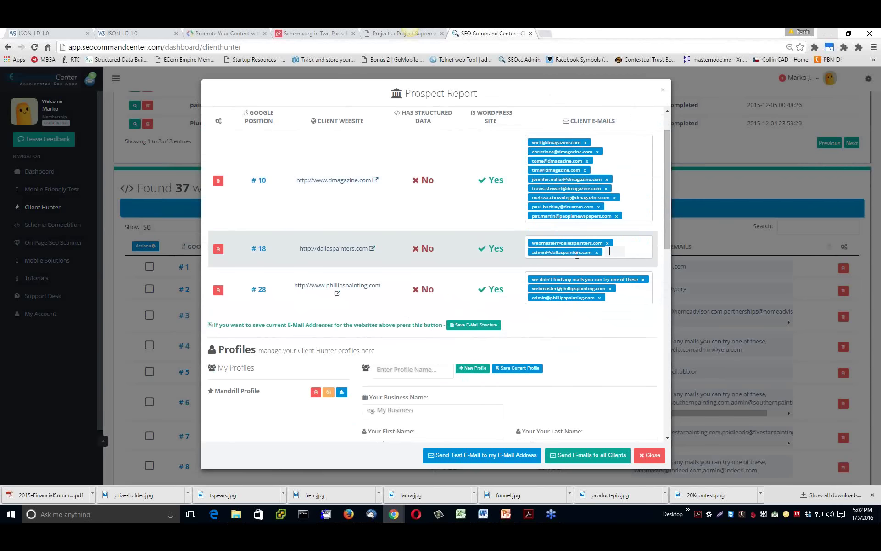
left_click(597, 252)
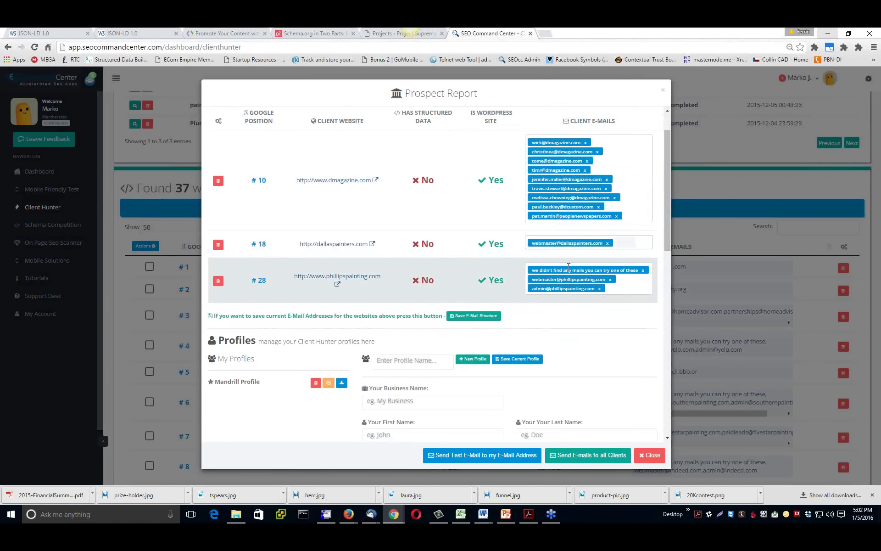
left_click(643, 270)
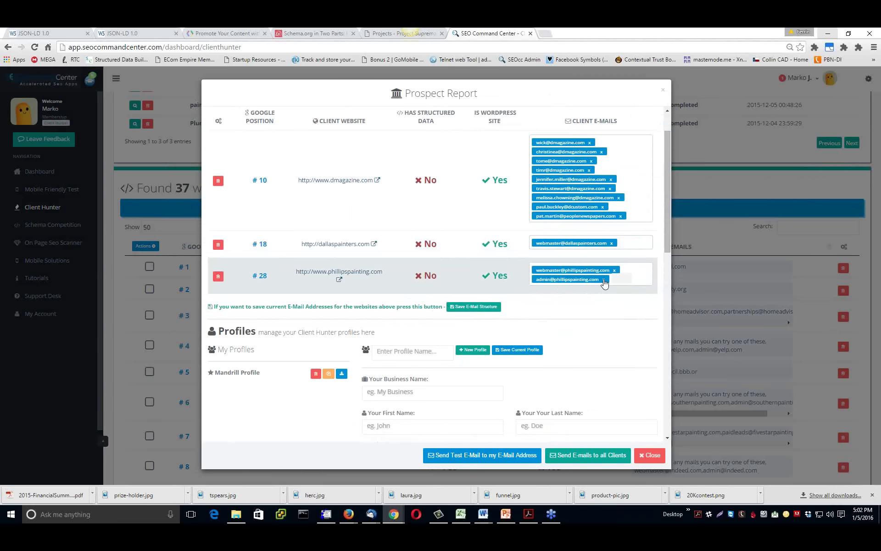
left_click(604, 280)
Load the saved Mandrill Profile into the Prospect Report and review its e-mail message template.
scroll(552, 290, "down", 4)
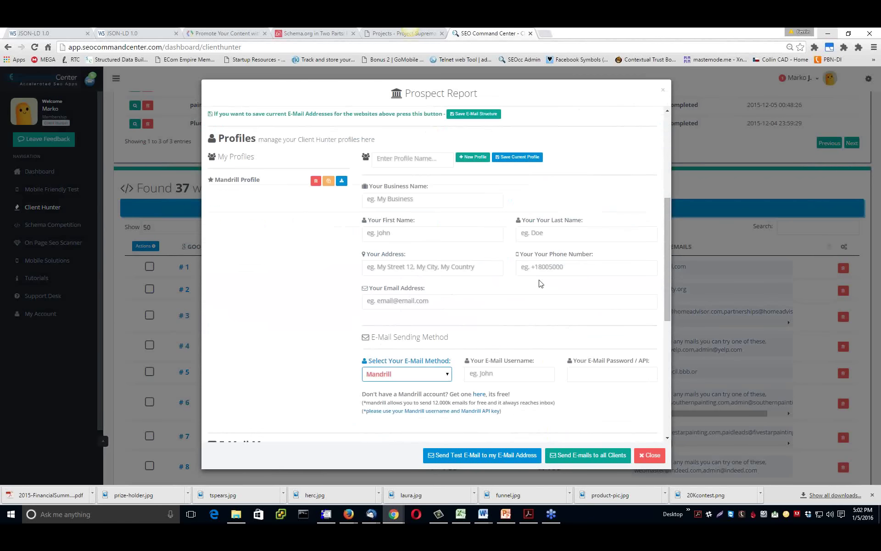
left_click(342, 181)
scroll(341, 219, "down", 7)
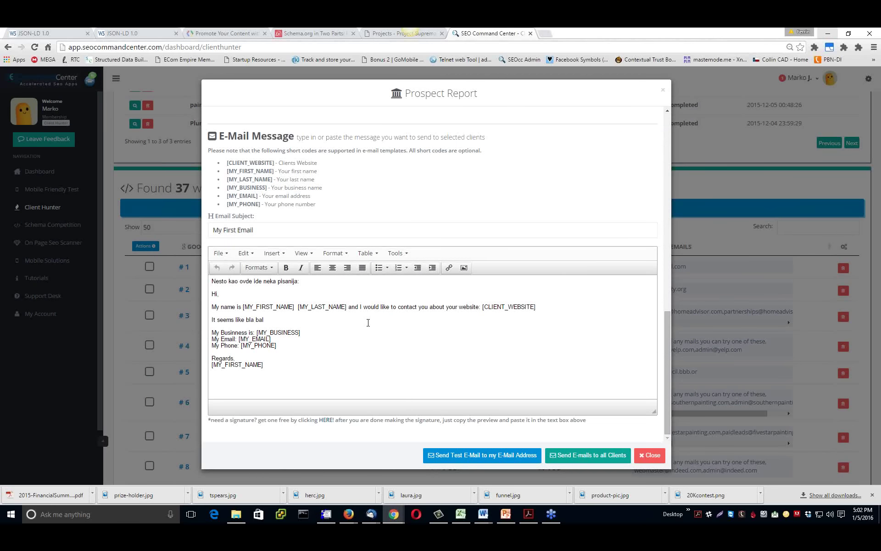
Examine the loaded profile's sender details and the available e-mail sending methods, keeping Sendgrid selected.
scroll(368, 322, "up", 5)
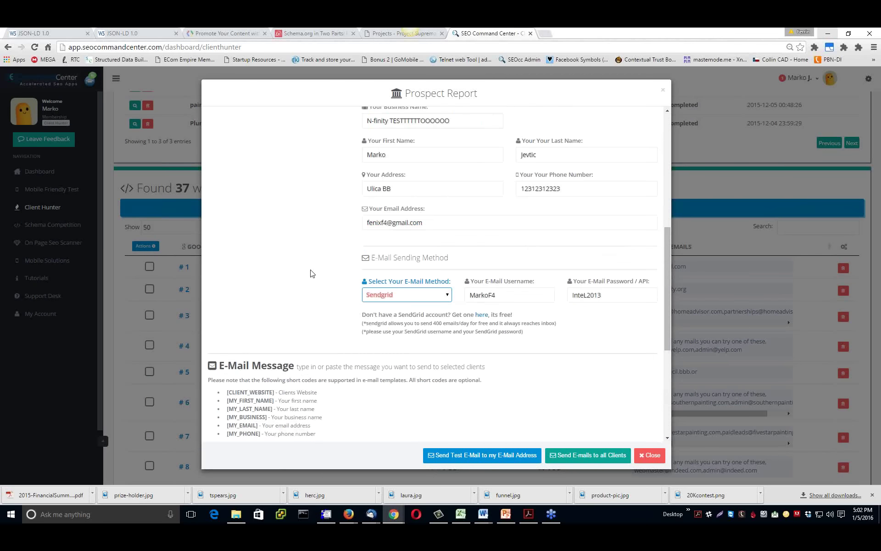
scroll(310, 274, "up", 1)
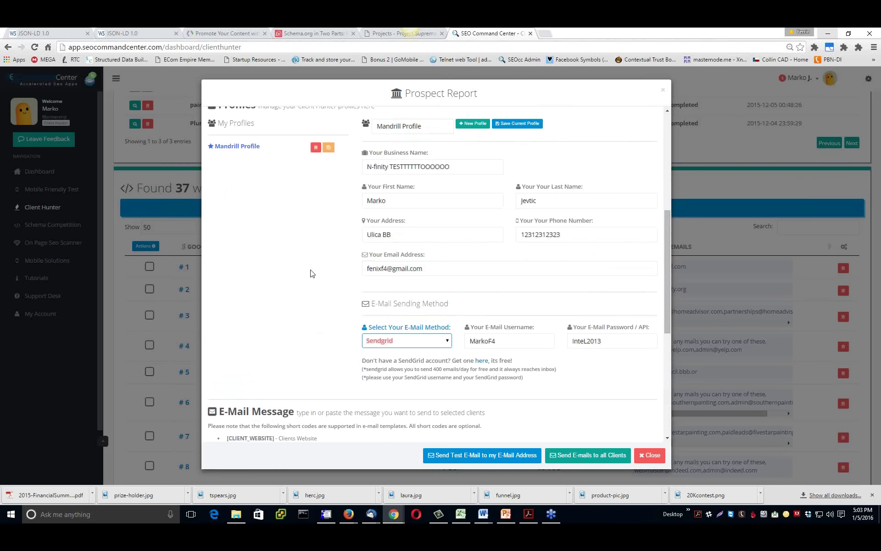
scroll(310, 274, "down", 2)
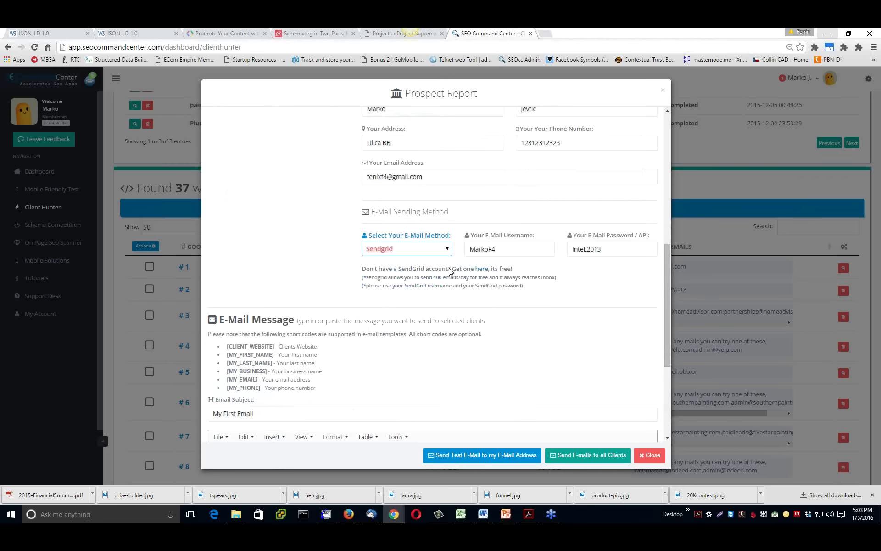
left_click(446, 249)
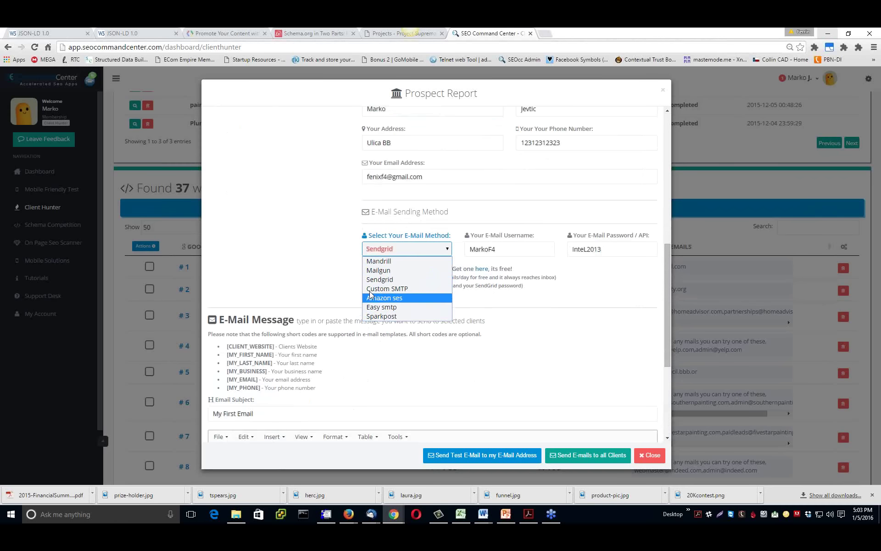
left_click(316, 253)
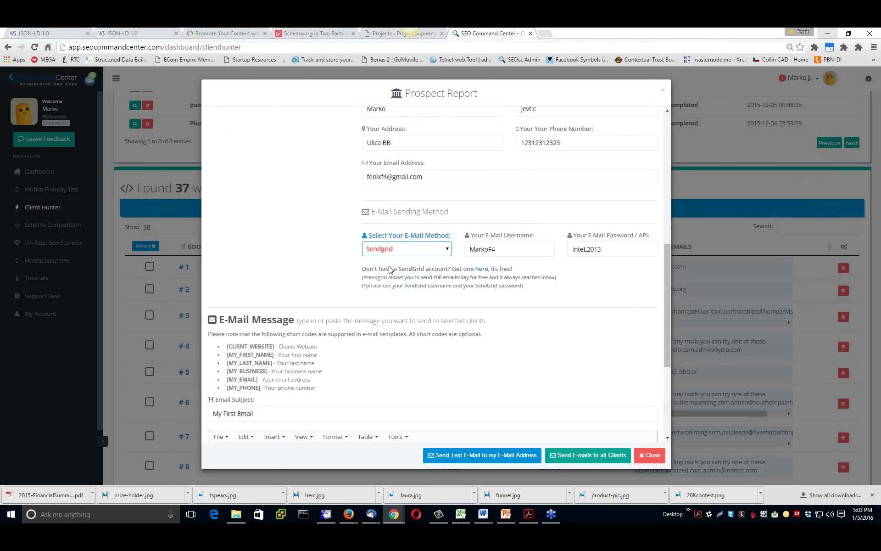
Review the selected clients and the e-mail message with its short codes, and close the Prospect Report.
scroll(389, 269, "up", 4)
scroll(389, 269, "down", 1)
scroll(389, 269, "up", 5)
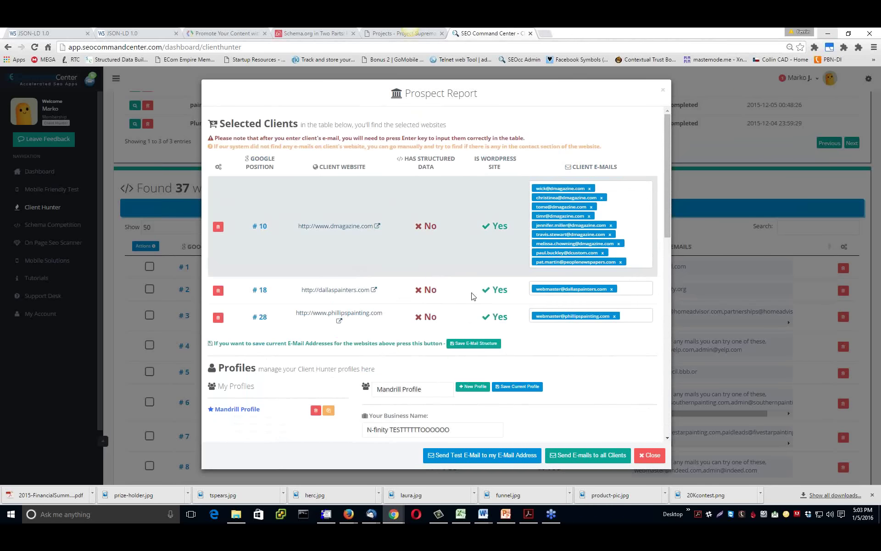
scroll(473, 297, "down", 10)
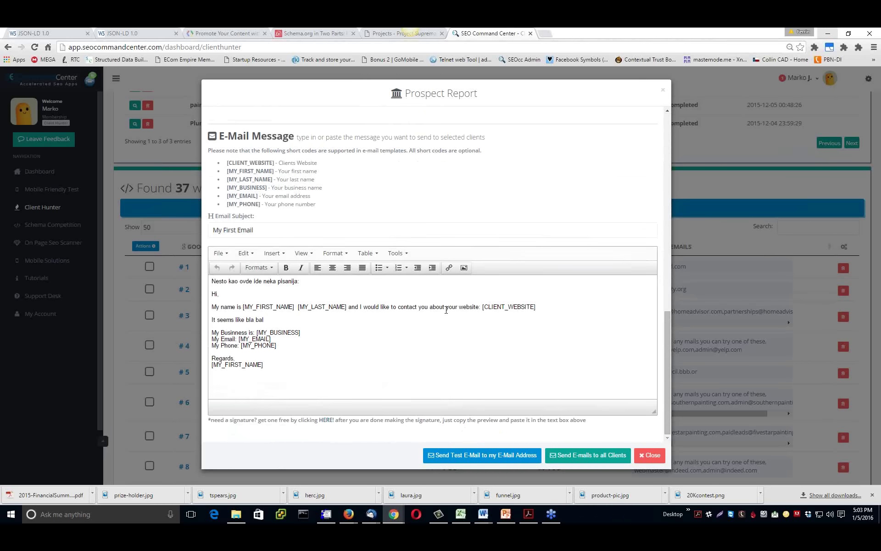
scroll(446, 310, "up", 10)
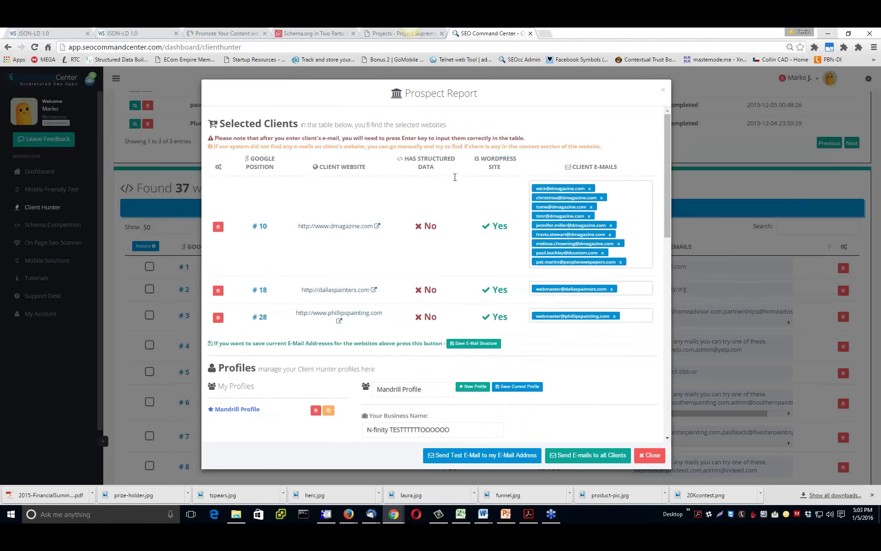
left_click(650, 459)
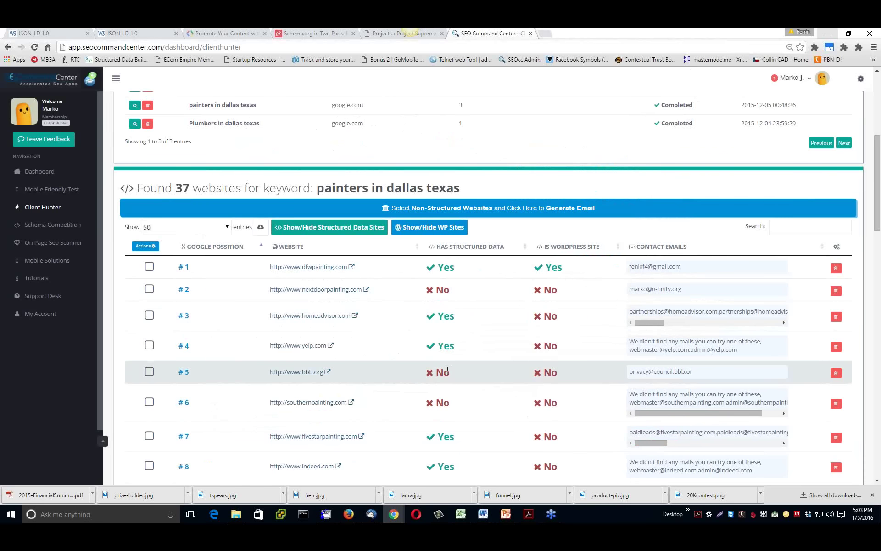
Reload the Client Hunter page from the painters results and mark all notifications as seen.
scroll(448, 370, "down", 4)
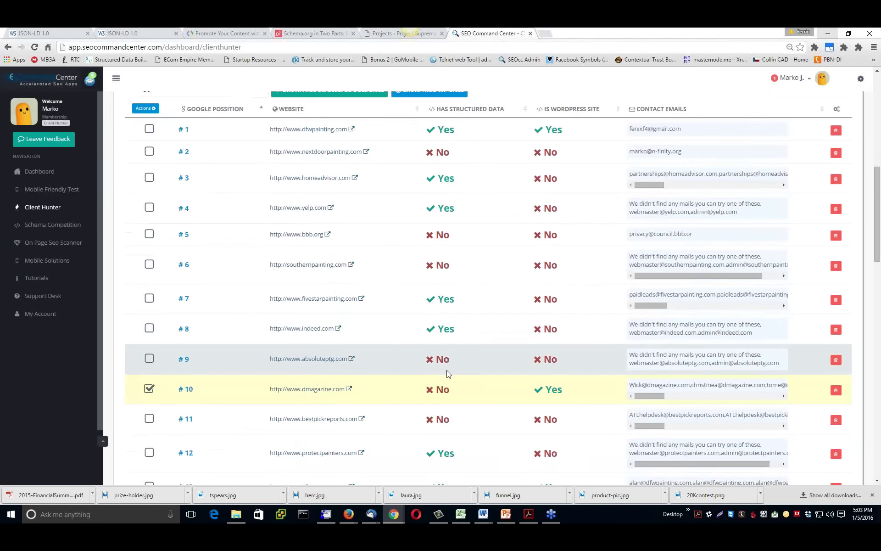
scroll(447, 371, "up", 2)
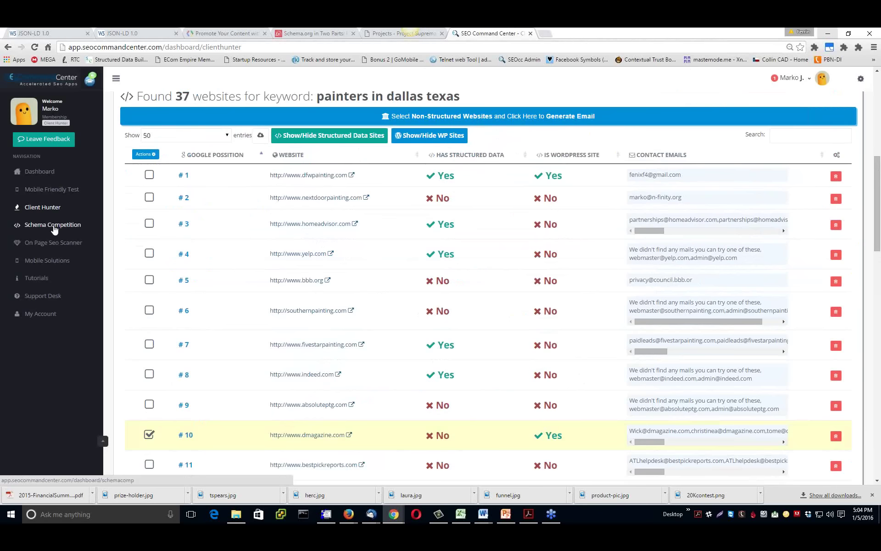
left_click(45, 210)
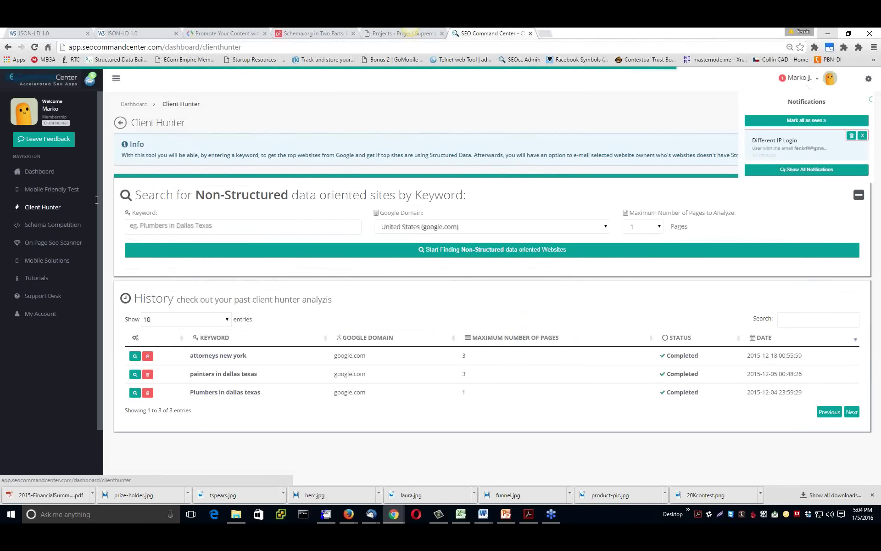
left_click(809, 121)
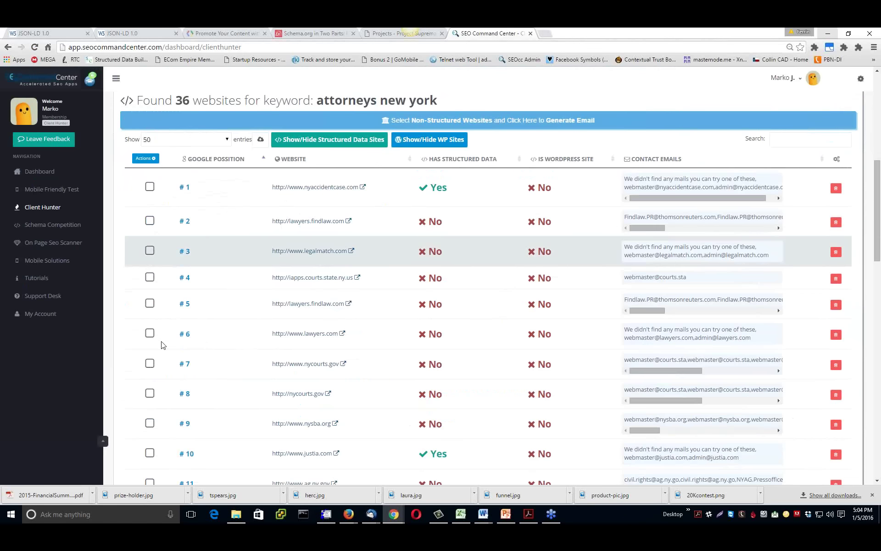
Review the attorneys new york website results, and bring up the past results for Plumbers in dallas texas.
scroll(161, 345, "down", 5)
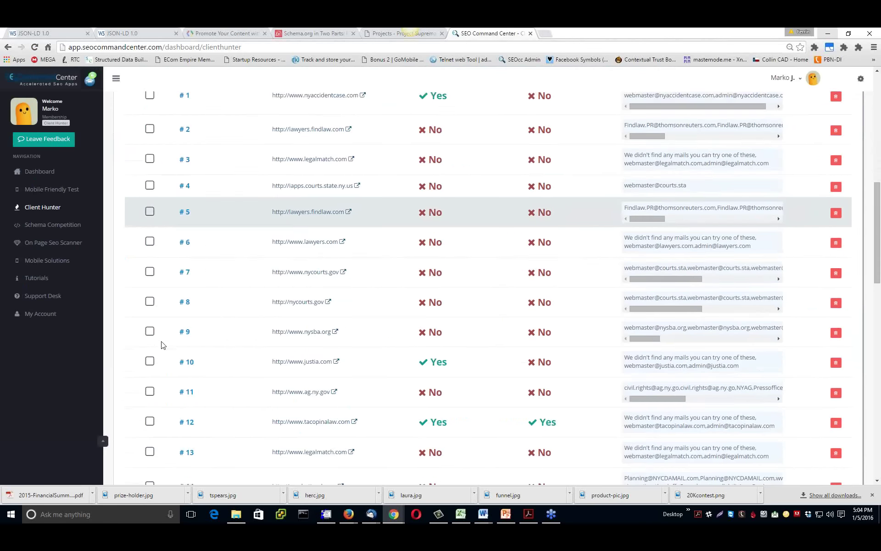
scroll(161, 345, "down", 7)
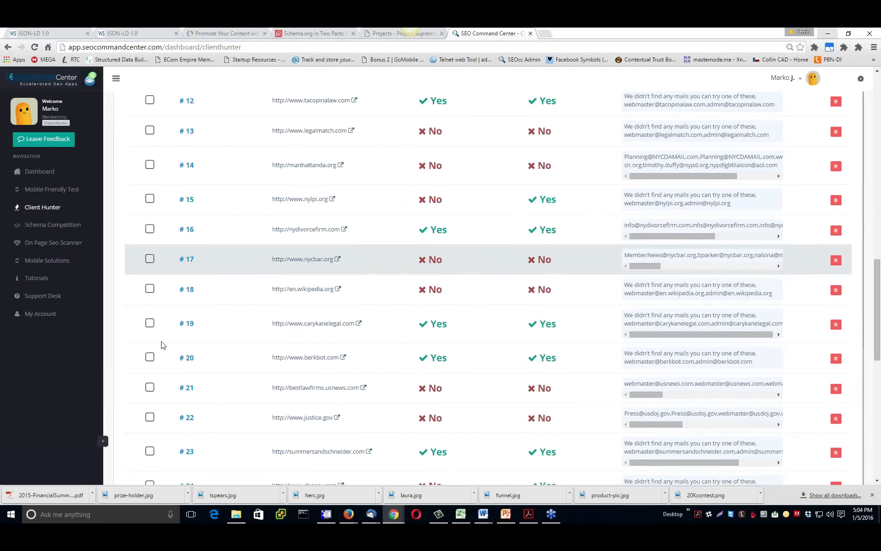
scroll(161, 346, "down", 6)
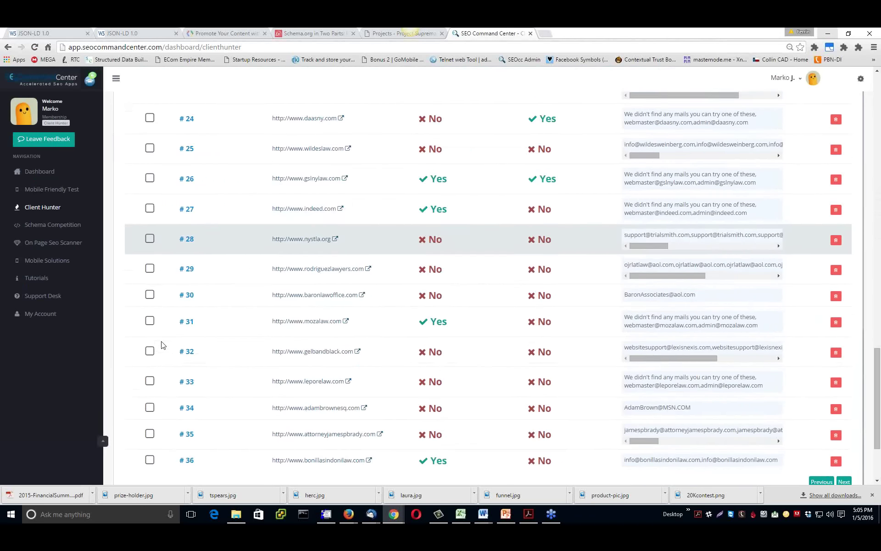
scroll(161, 346, "up", 18)
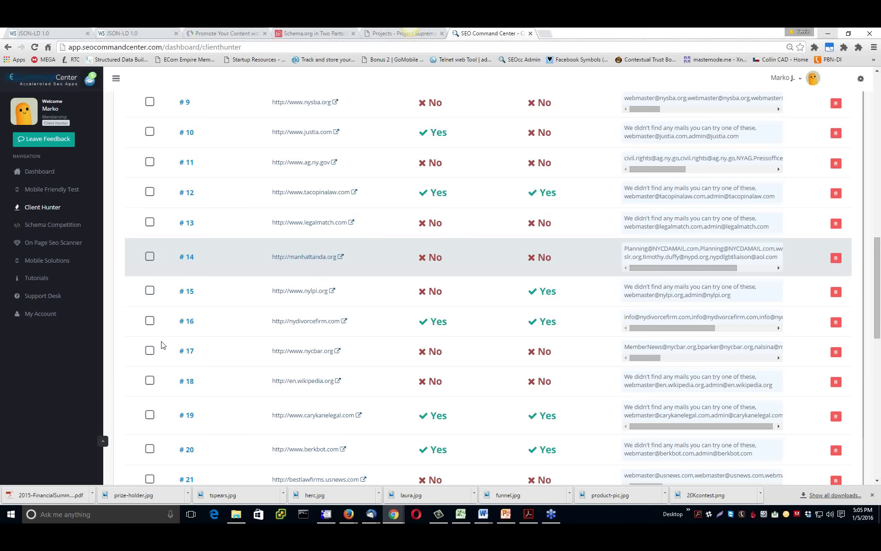
scroll(161, 345, "up", 3)
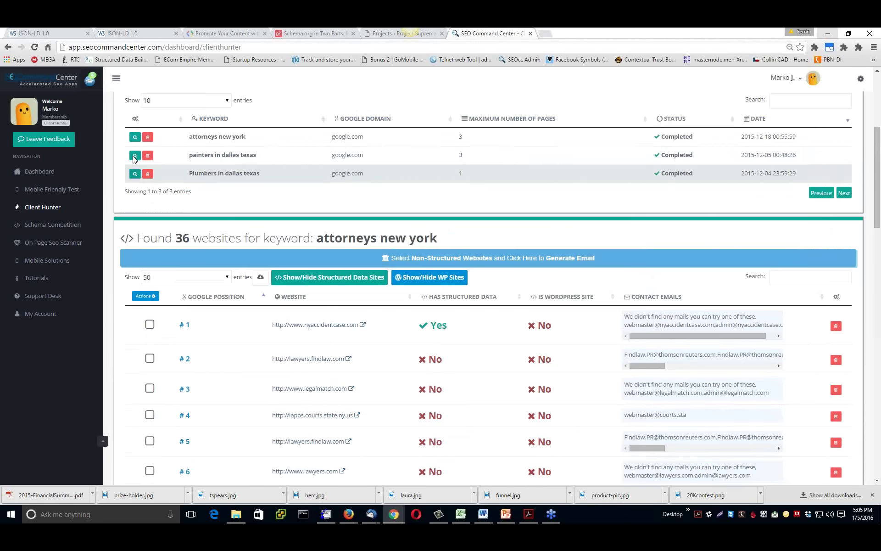
left_click(135, 174)
scroll(331, 173, "down", 3)
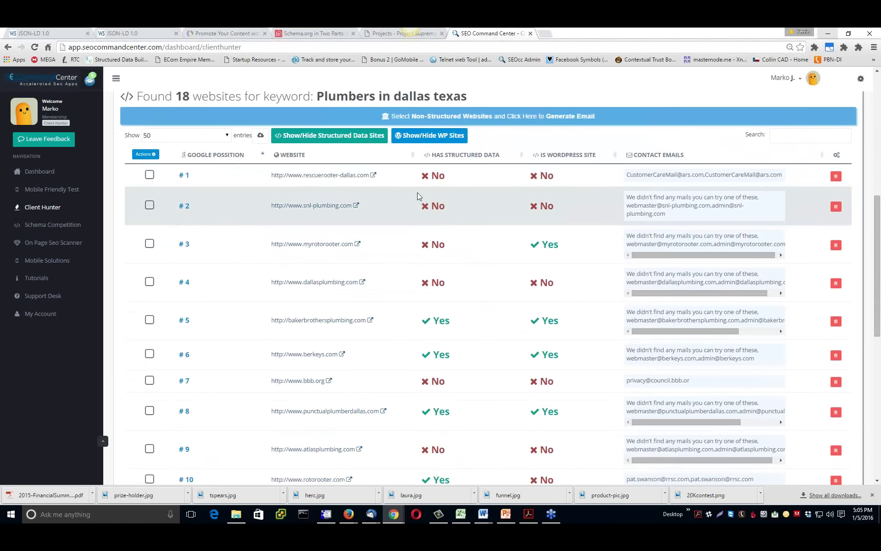
Open Schema Competition and examine the structured-data and WordPress status of the ranked sites for pool builders dallas texas.
left_click(76, 227)
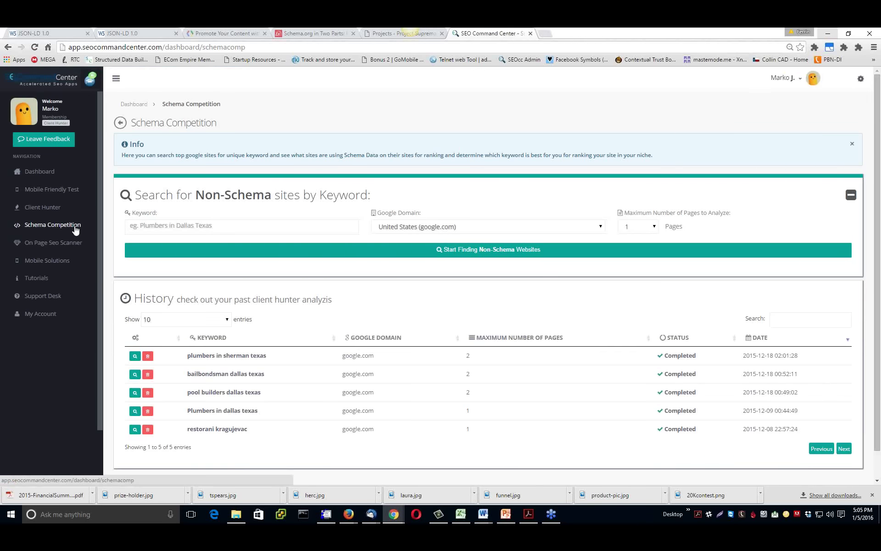
scroll(122, 289, "down", 1)
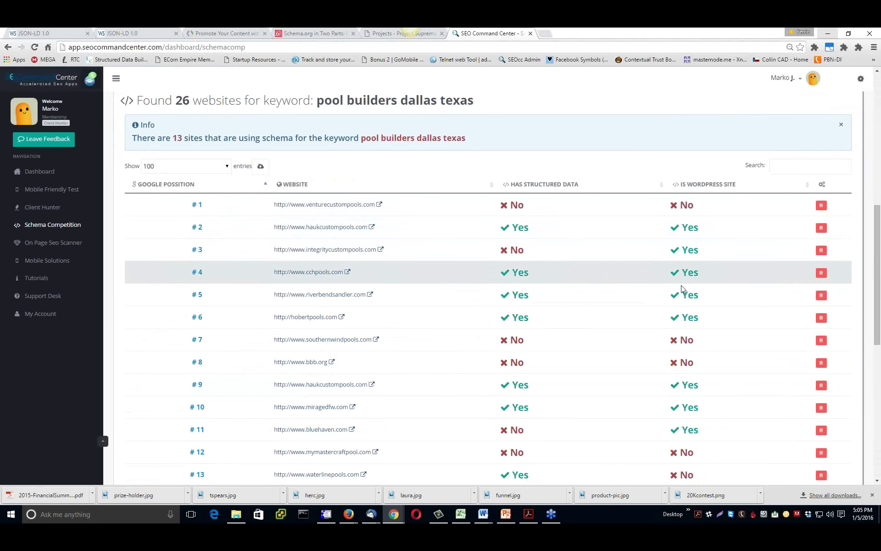
scroll(678, 362, "down", 2)
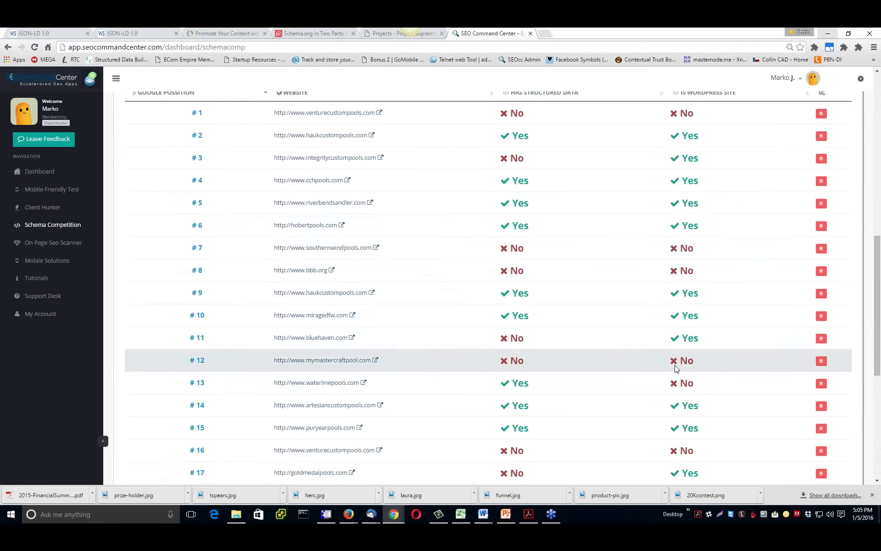
scroll(675, 369, "down", 2)
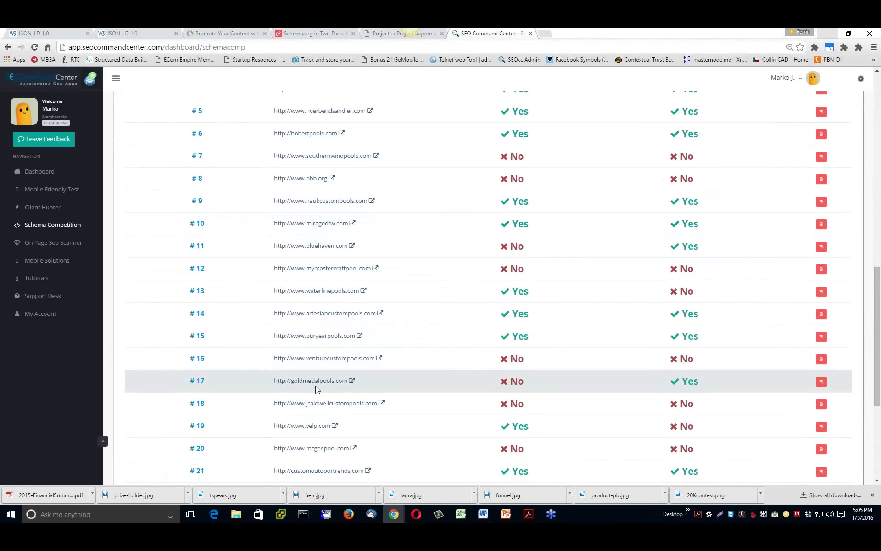
scroll(470, 316, "up", 4)
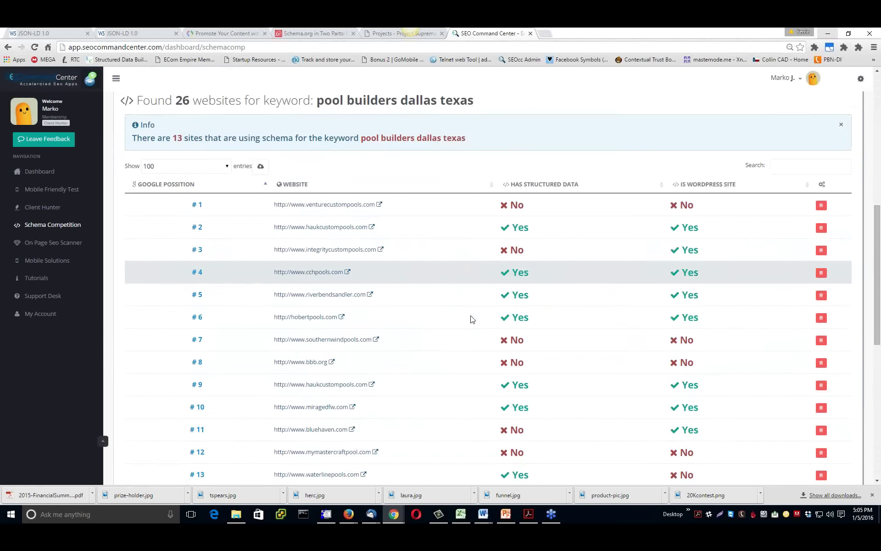
scroll(470, 317, "down", 8)
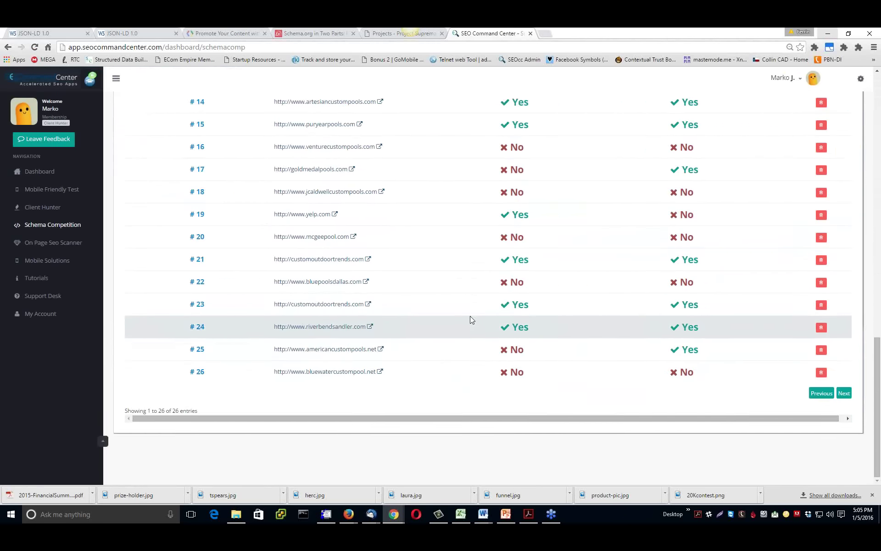
Load the past plumbers in sherman texas analysis from the history and read through its list of ranked websites.
scroll(470, 316, "up", 15)
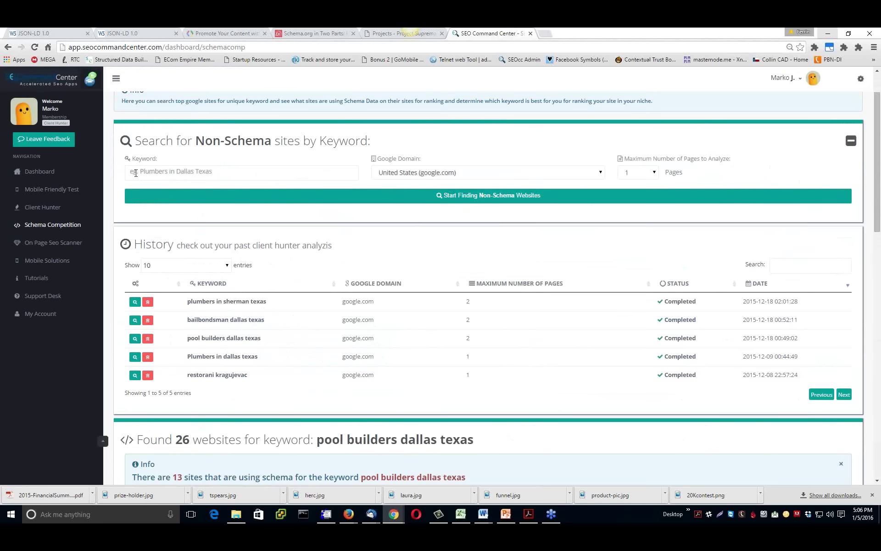
left_click_drag(187, 307, 275, 312)
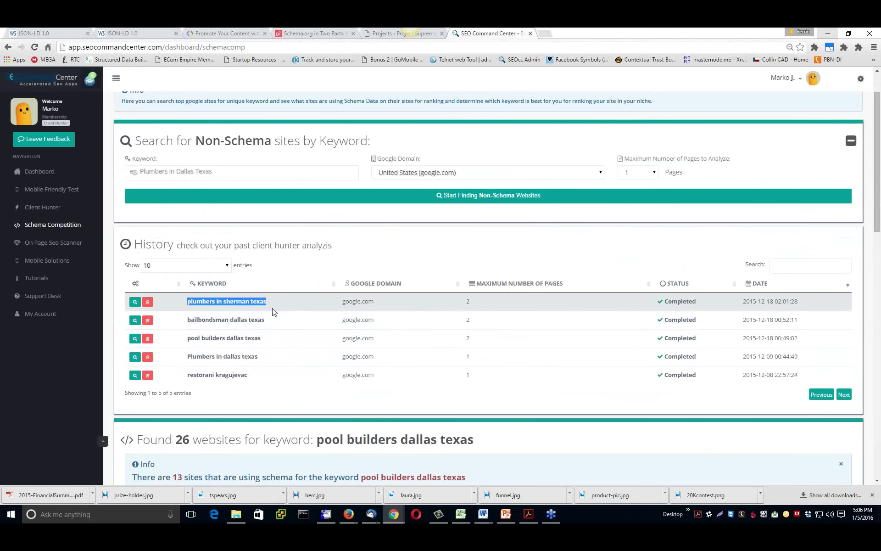
left_click(134, 303)
scroll(314, 241, "down", 1)
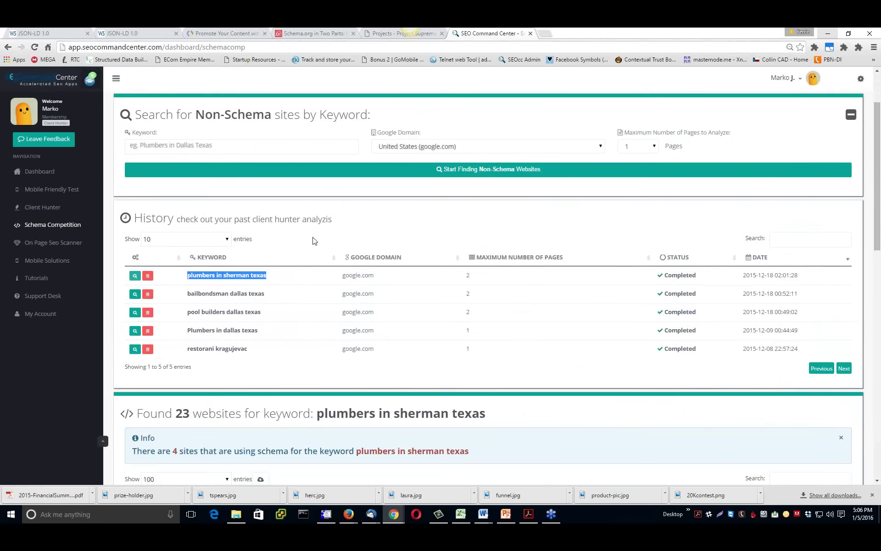
scroll(314, 241, "down", 7)
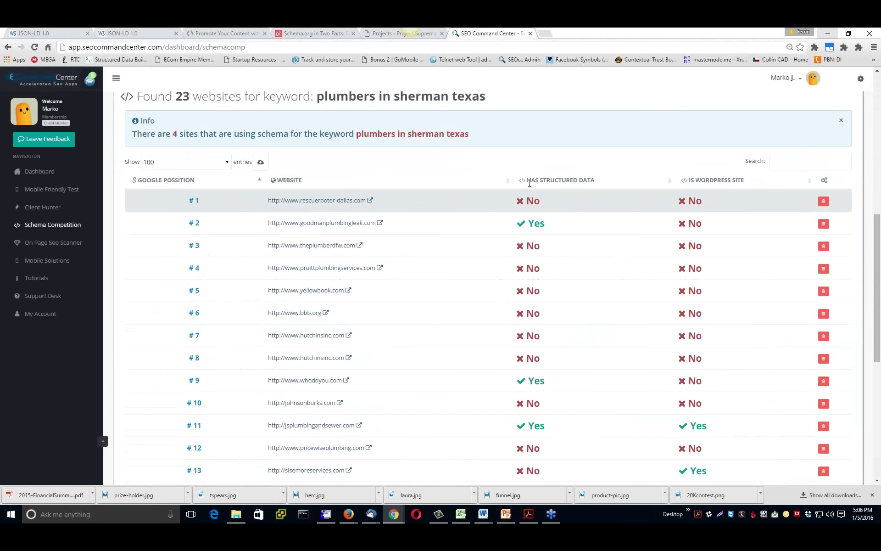
scroll(527, 278, "down", 3)
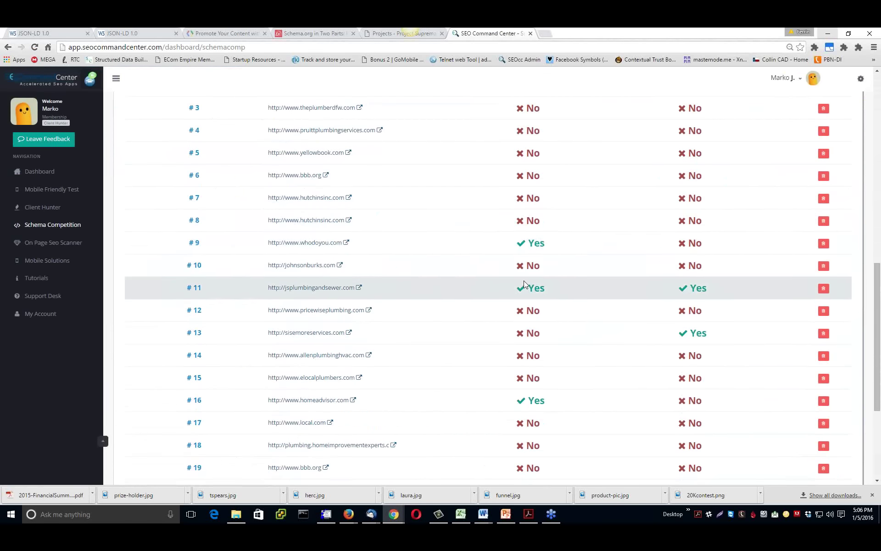
scroll(524, 283, "down", 4)
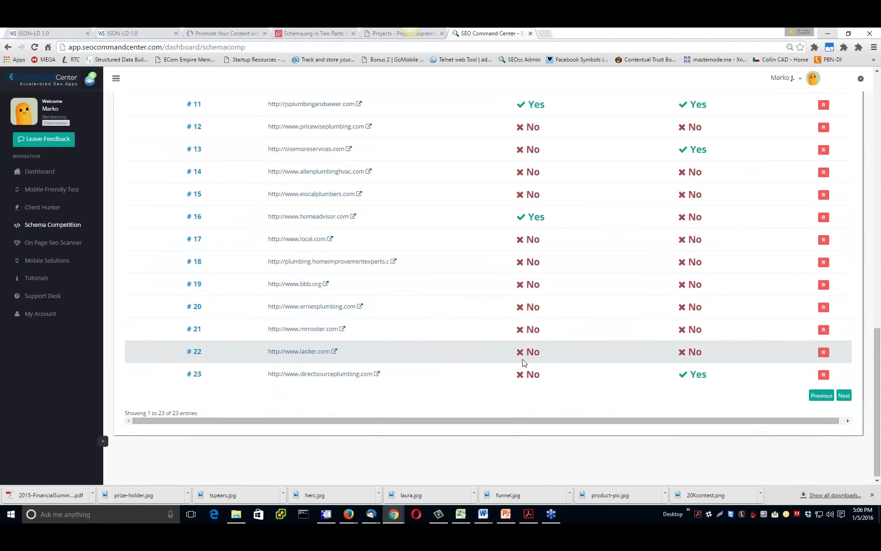
Examine which Google positions for plumbers in sherman texas use structured data, comparing them with the summary of schema sites.
scroll(523, 362, "up", 4)
scroll(524, 360, "down", 4)
scroll(527, 344, "up", 1)
scroll(527, 344, "up", 6)
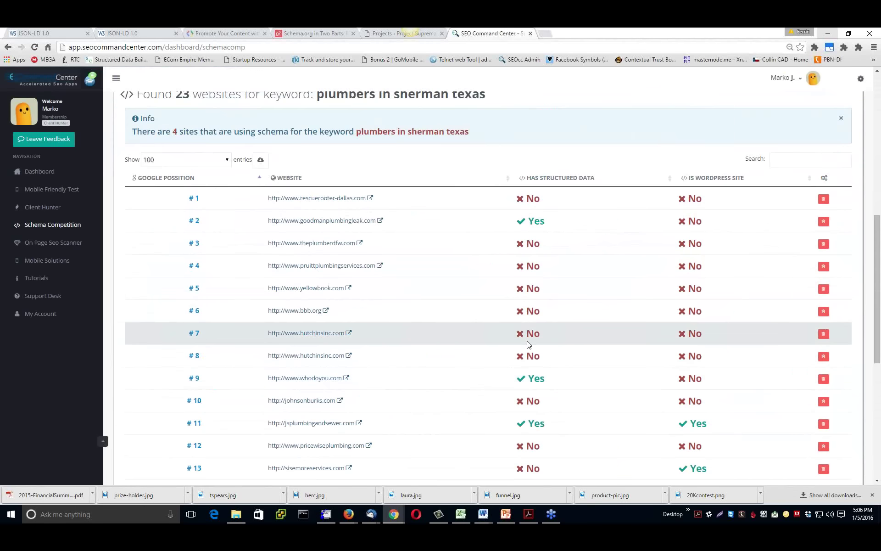
scroll(528, 344, "down", 1)
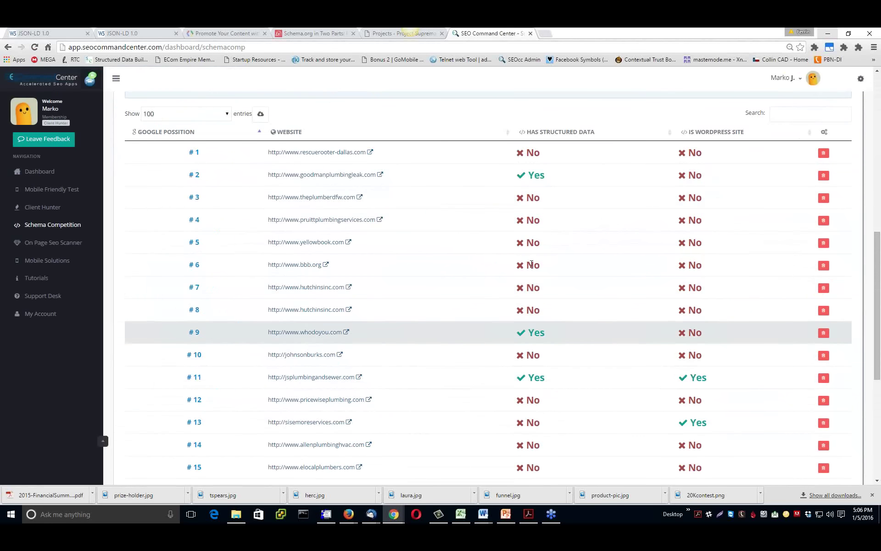
scroll(530, 339, "down", 1)
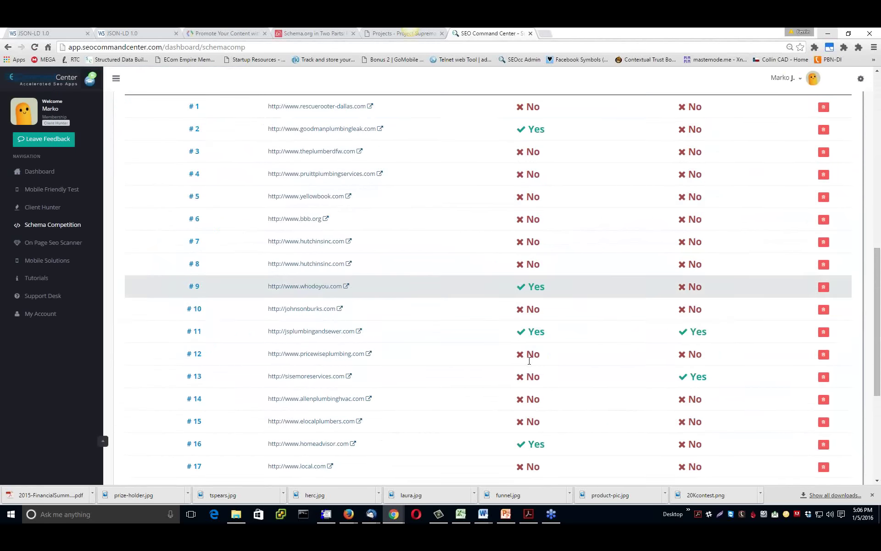
scroll(528, 339, "down", 3)
scroll(527, 340, "up", 8)
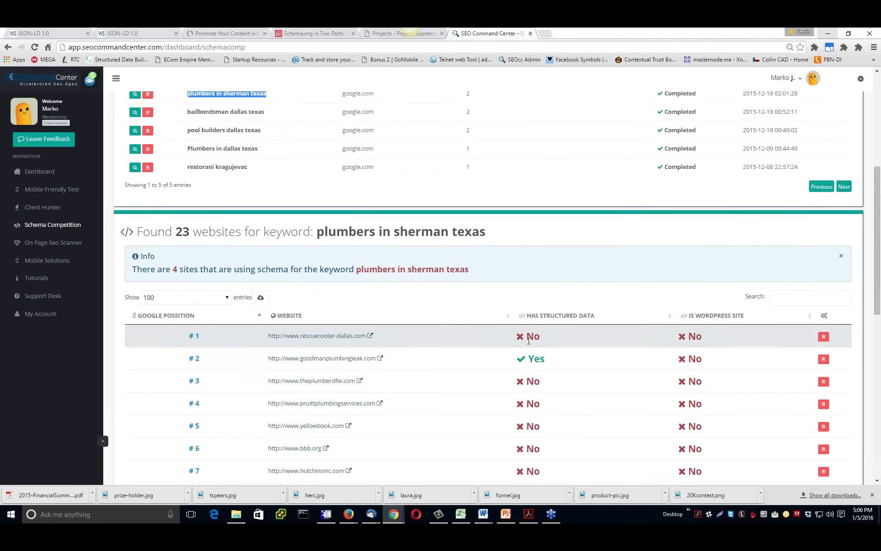
scroll(528, 341, "up", 2)
scroll(543, 364, "down", 4)
scroll(543, 364, "down", 3)
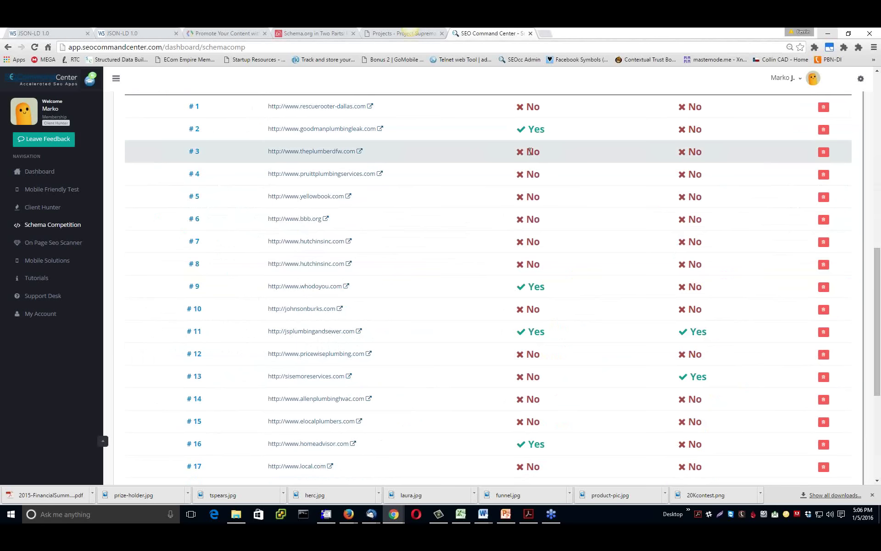
scroll(526, 193, "down", 3)
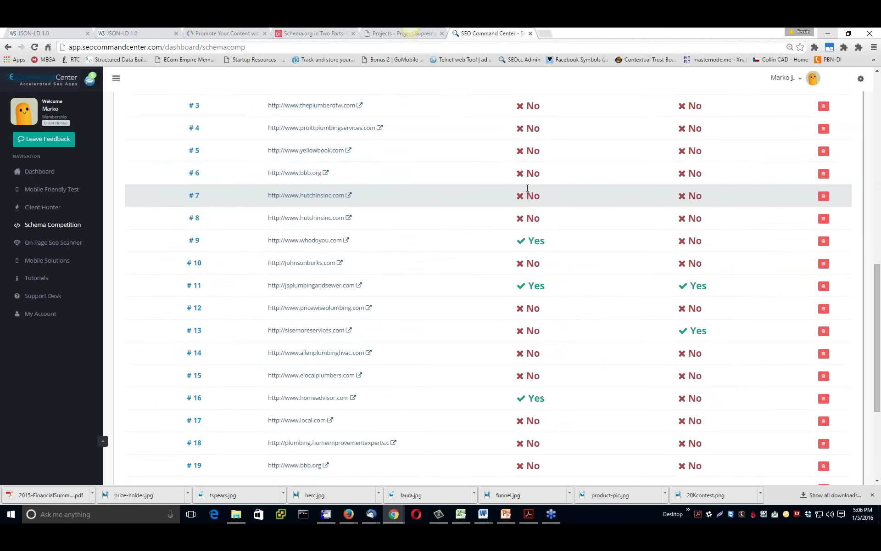
scroll(526, 201, "down", 2)
scroll(526, 204, "up", 8)
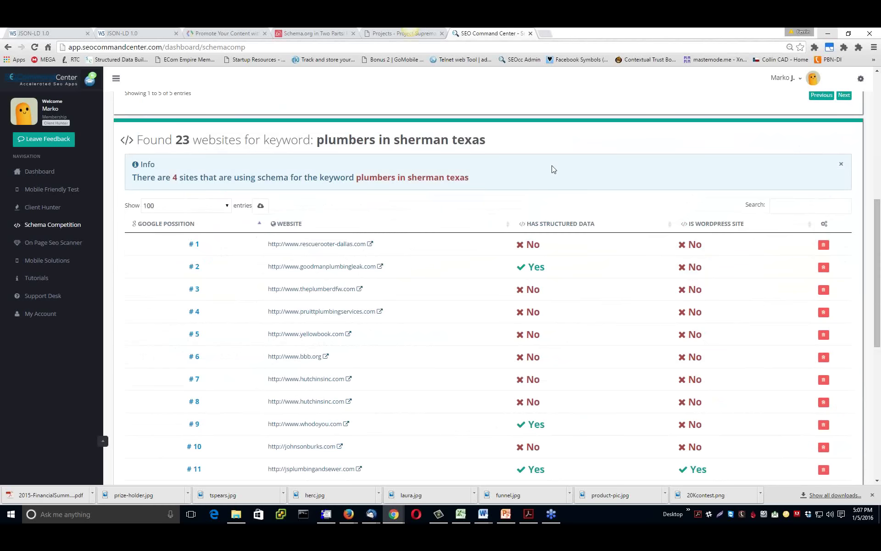
View the Mobile Friendly Test's URL analysis form and the On Page Seo Scanner.
left_click(59, 192)
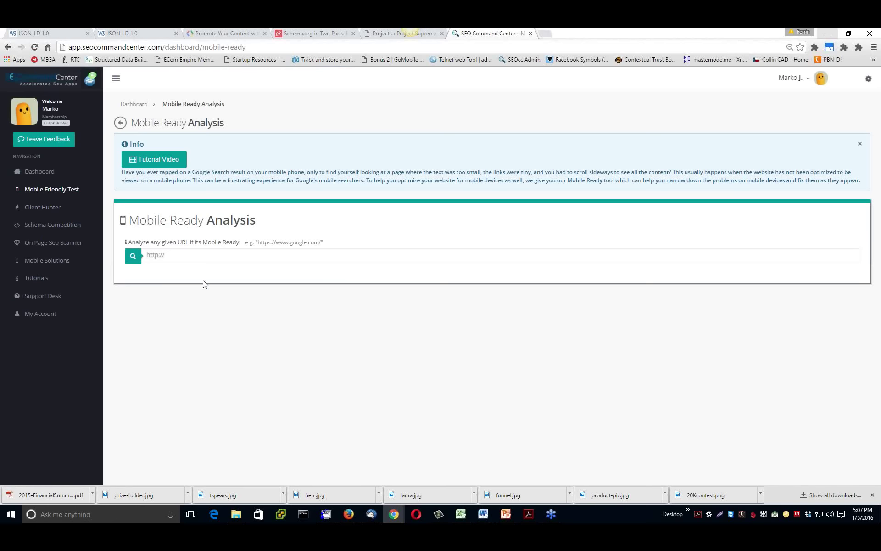
left_click(180, 256)
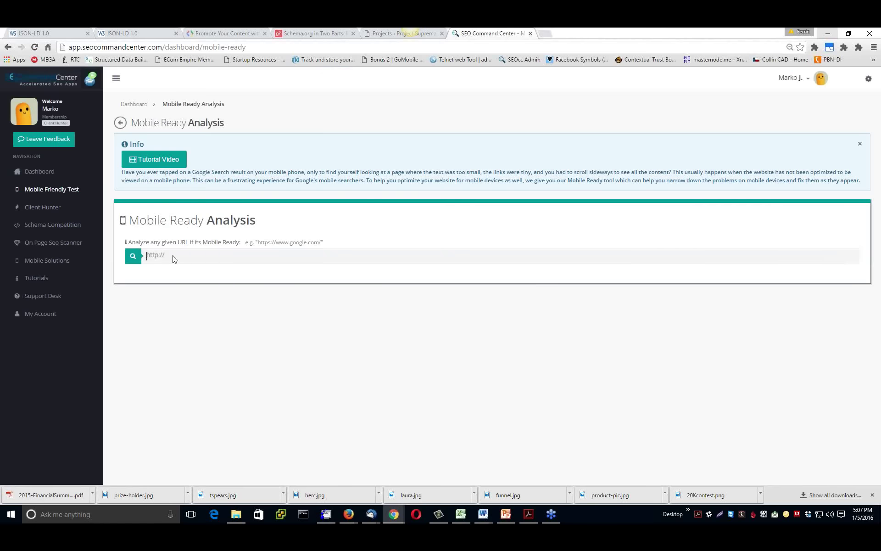
left_click(64, 243)
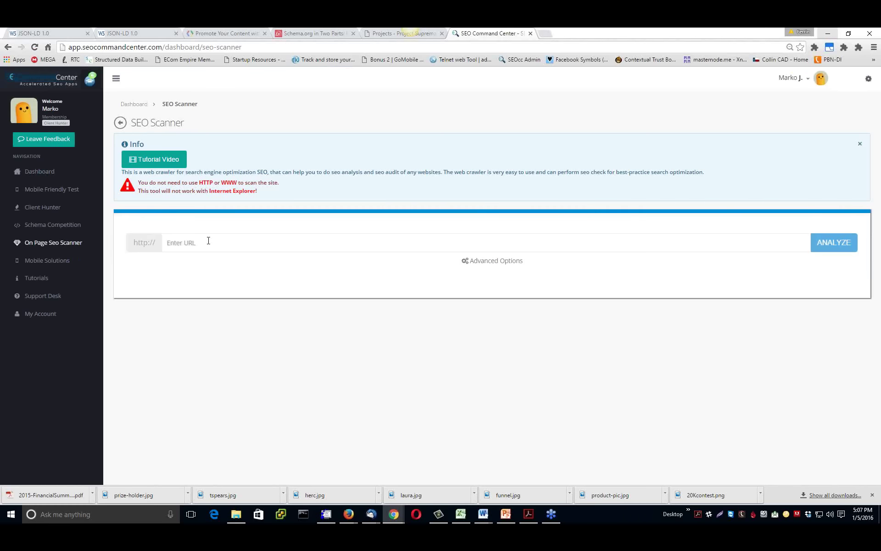
Open Mobile Solutions and browse its suggested mobile plugins and the free responsive website templates from w3layouts.
left_click(29, 261)
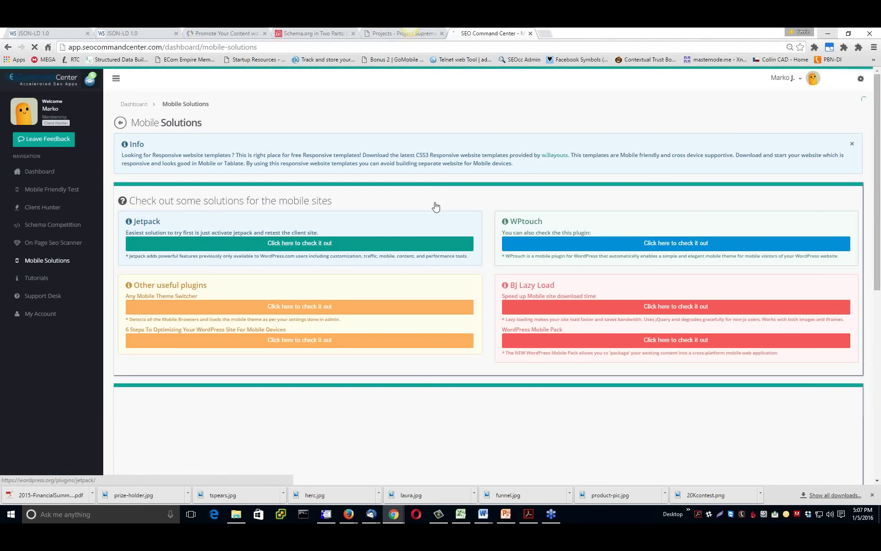
scroll(436, 206, "down", 3)
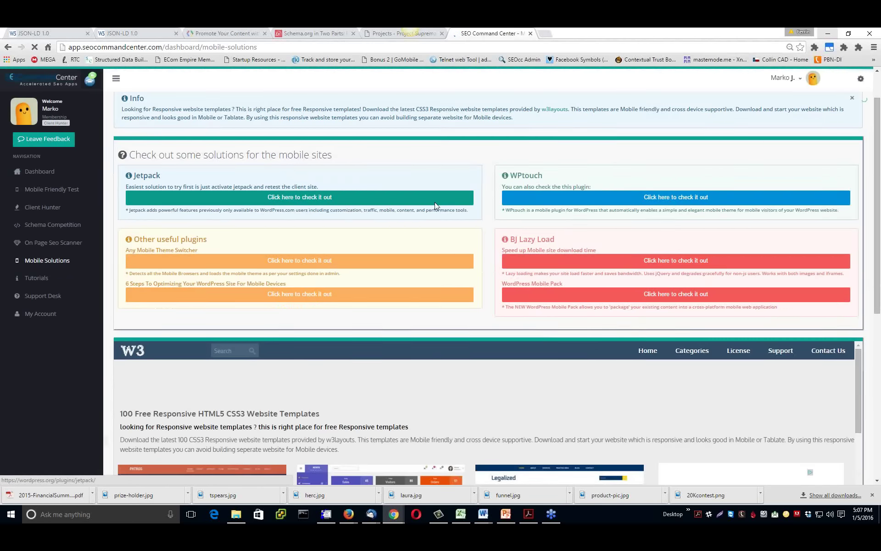
scroll(327, 300, "down", 3)
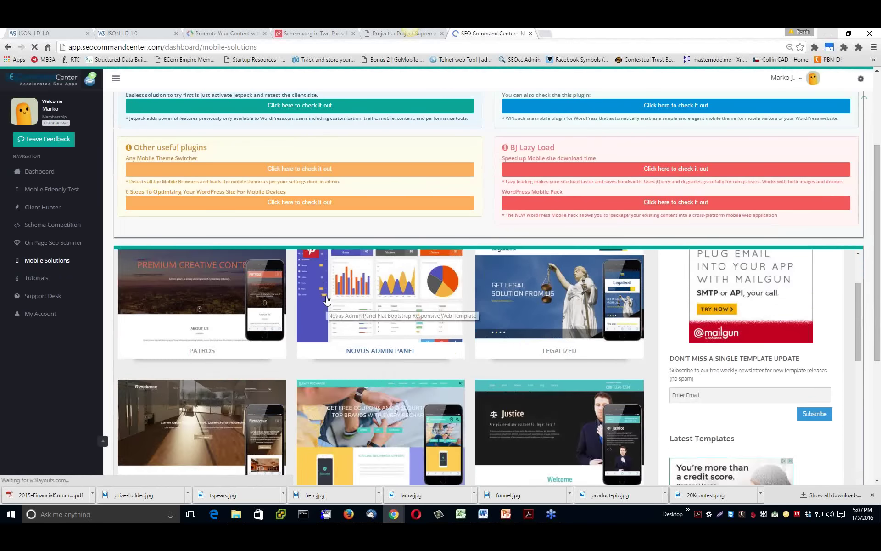
scroll(327, 300, "up", 2)
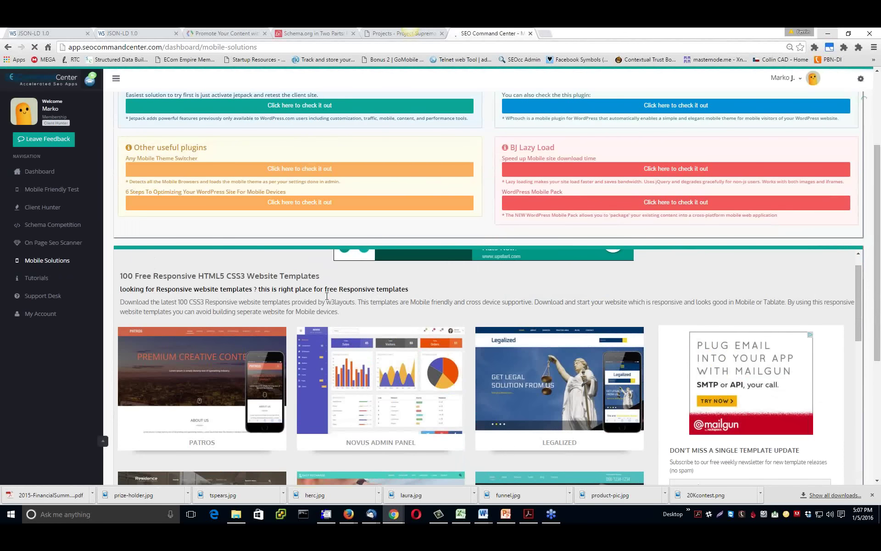
scroll(326, 296, "down", 6)
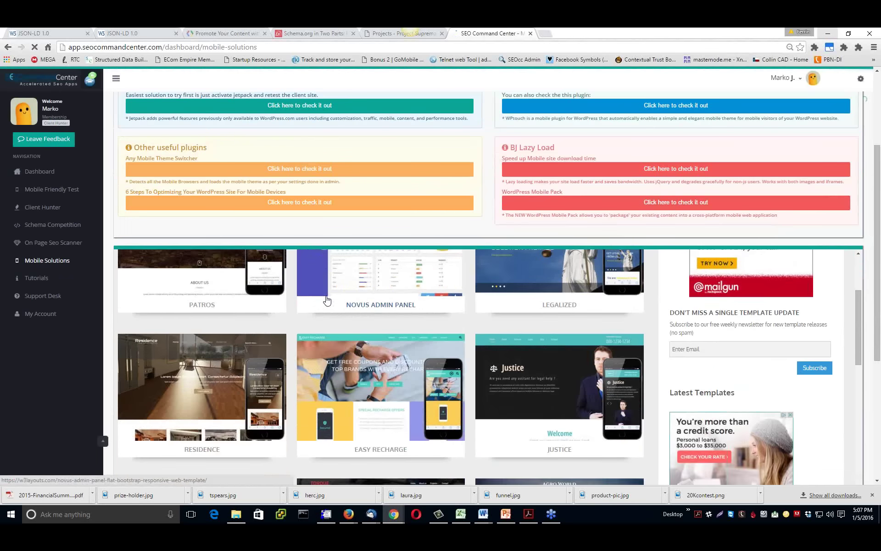
scroll(327, 298, "down", 4)
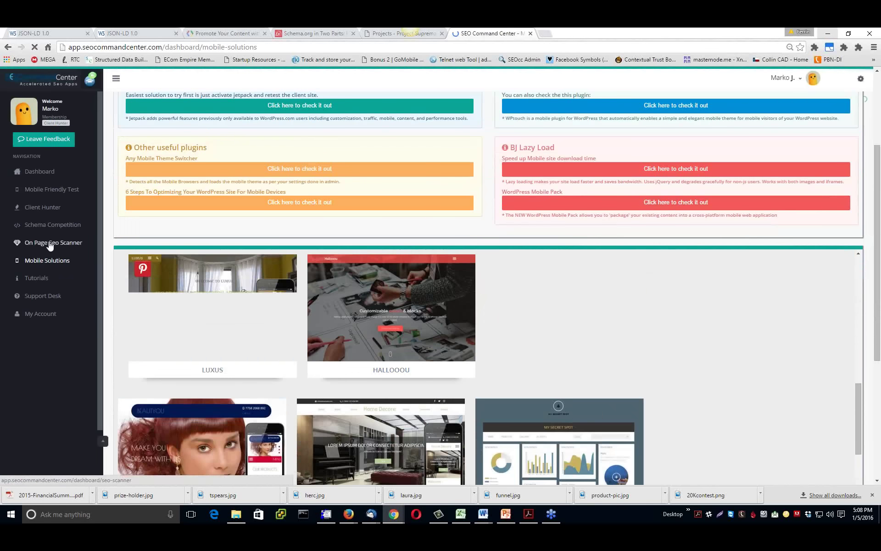
scroll(50, 241, "up", 3)
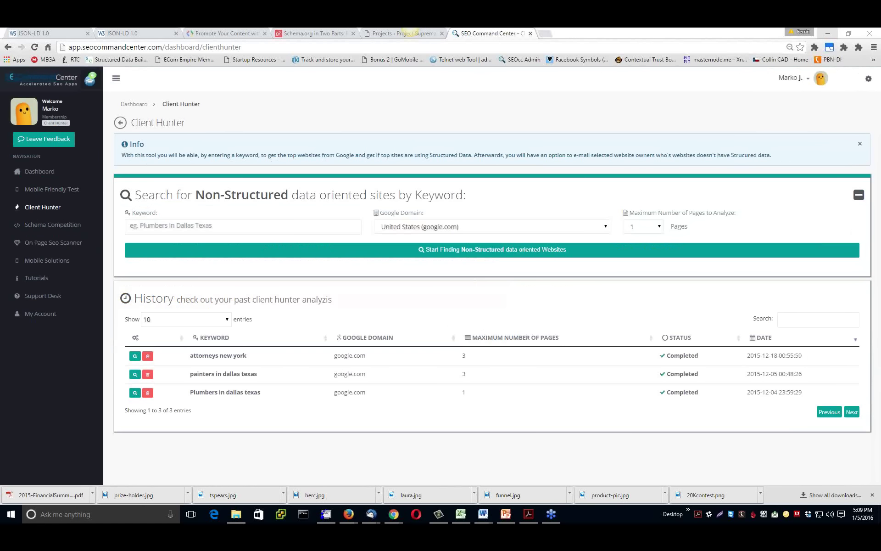
Switch to the Project Supremacy Test Site, try to add a new project, and read the text on the Add New Project page.
left_click(375, 35)
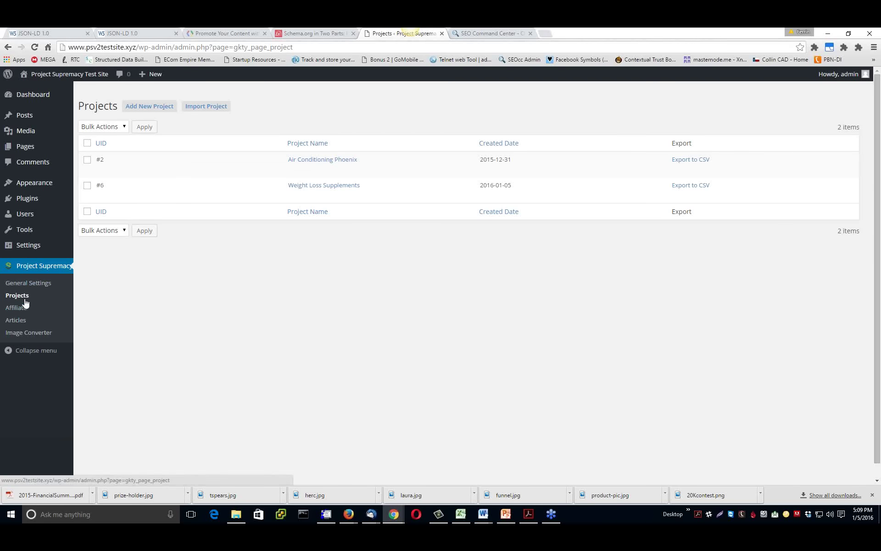
left_click(150, 106)
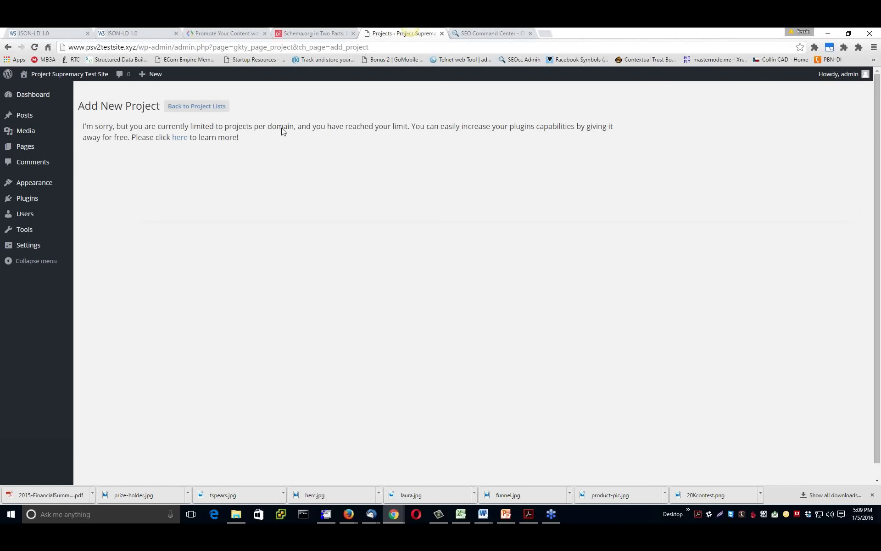
left_click_drag(180, 126, 356, 136)
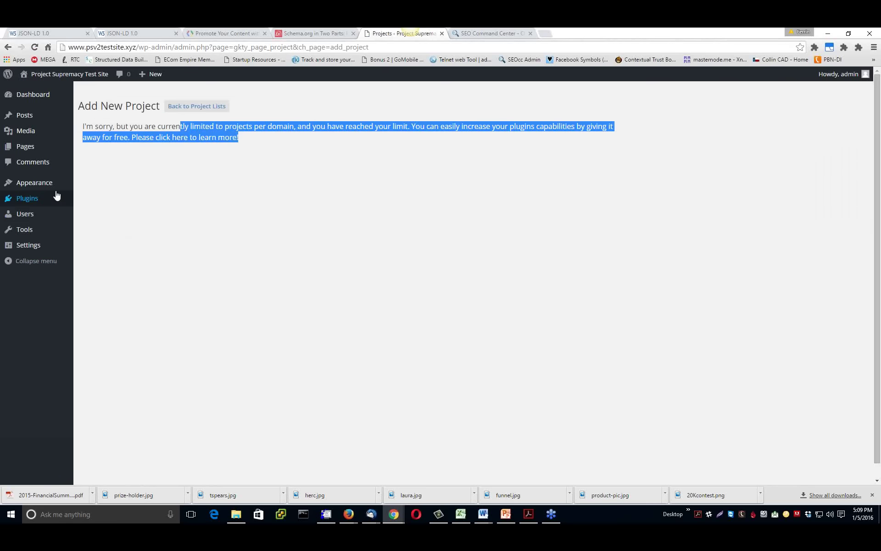
left_click(226, 194)
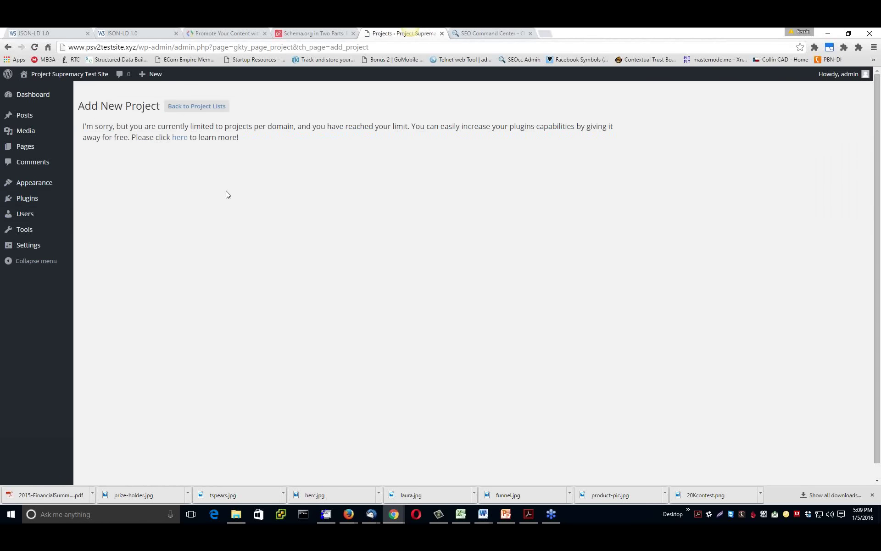
Return to the WordPress dashboard, then switch to PowerPoint and show slide 22, TO LOCK IN YOUR SOFTWARE.
left_click(37, 97)
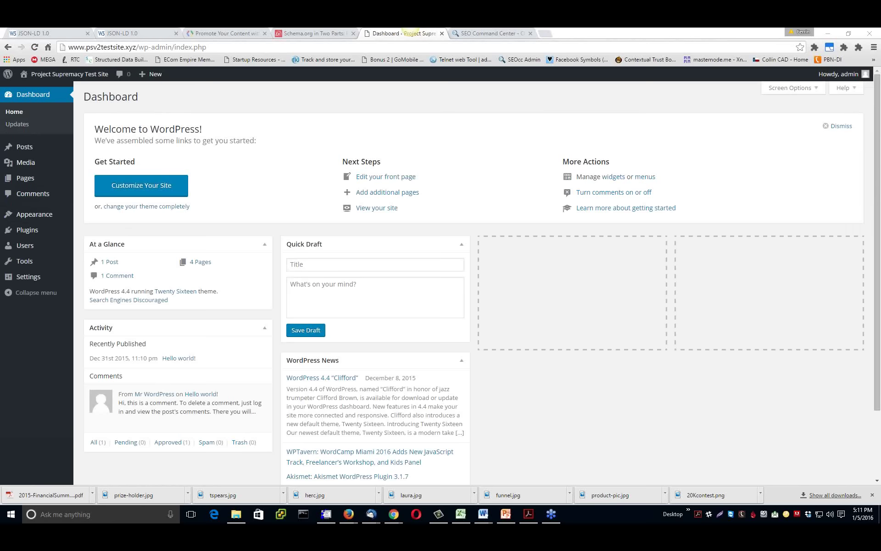
left_click(507, 513)
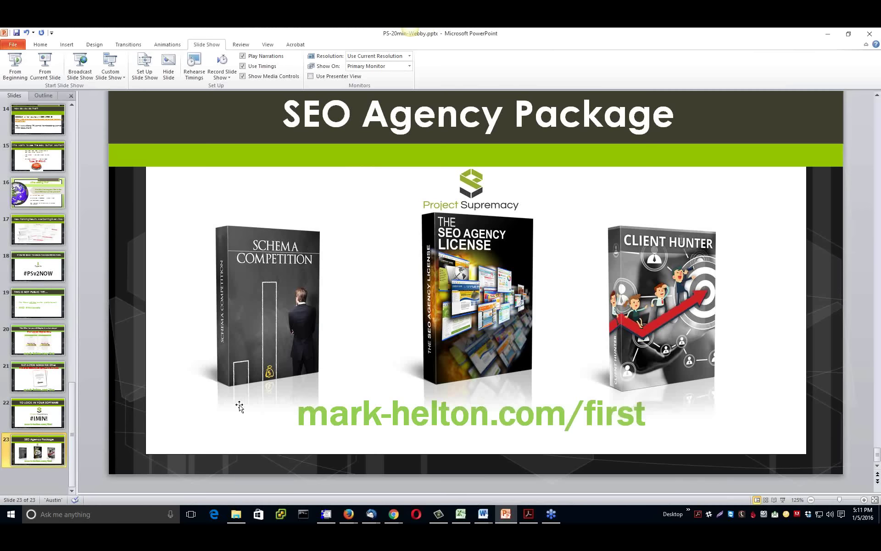
left_click(46, 417)
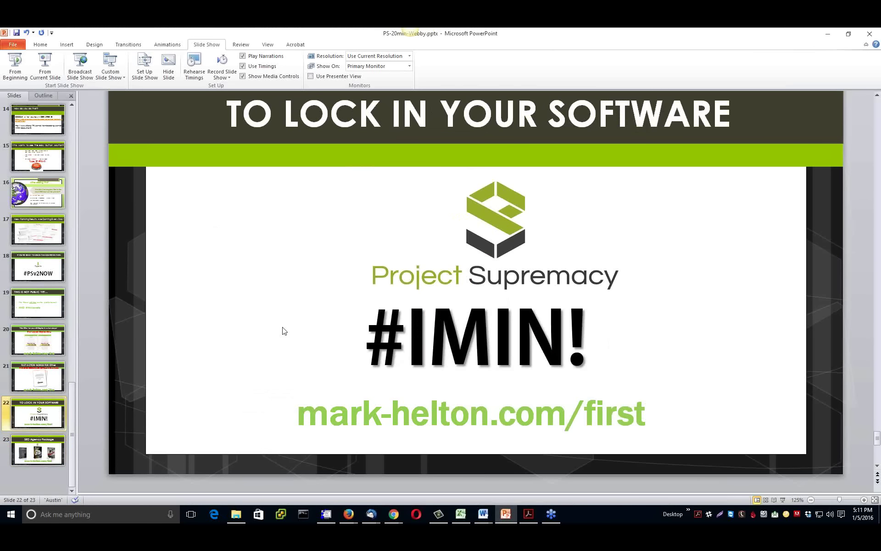
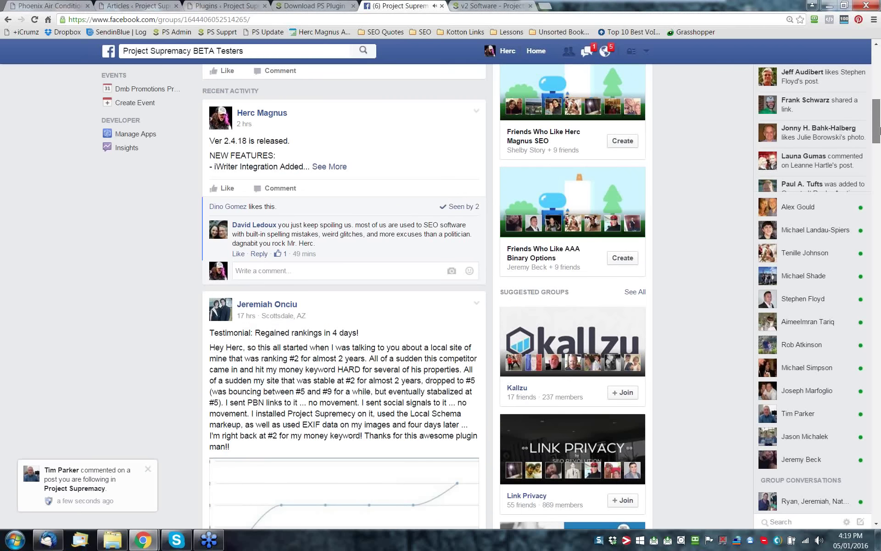
Find the ranking testimonial in the Project Supremacy BETA Testers group and highlight "Regained rankings in 4 days!".
scroll(880, 137, "down", 1)
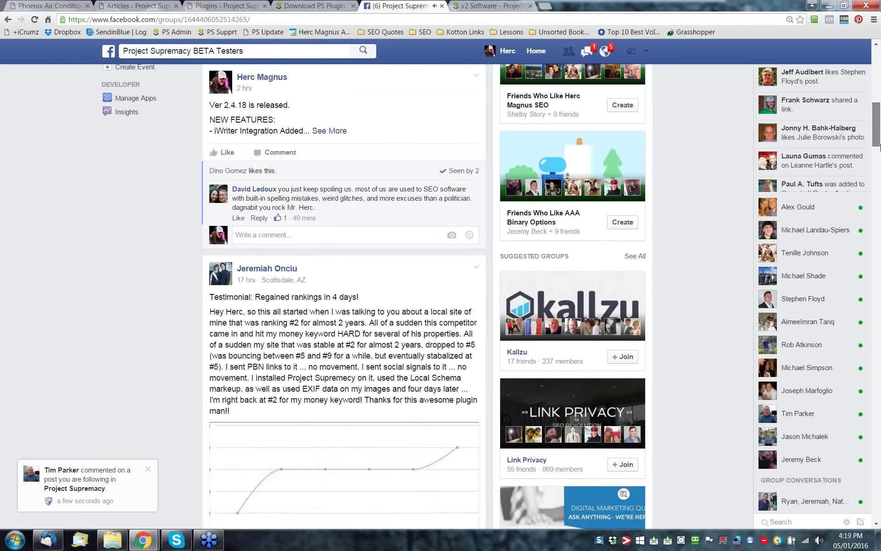
scroll(880, 146, "down", 4)
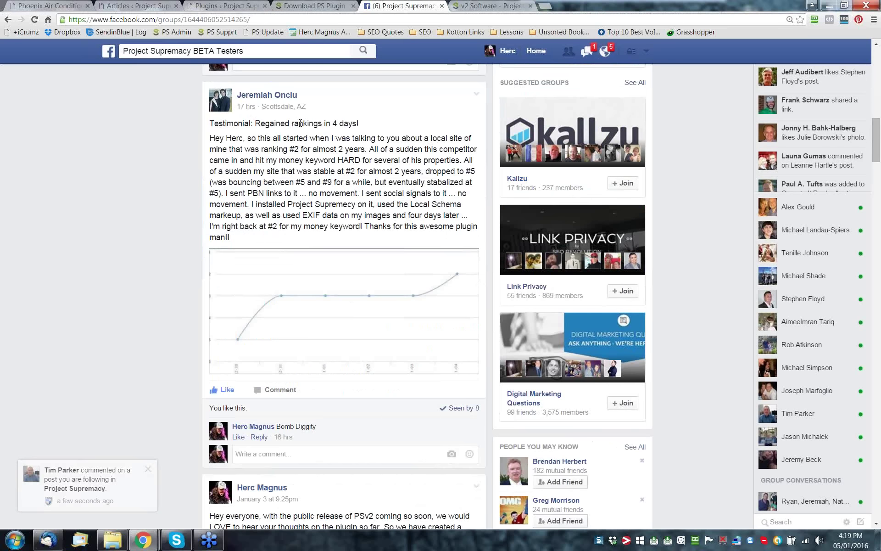
left_click_drag(255, 123, 361, 123)
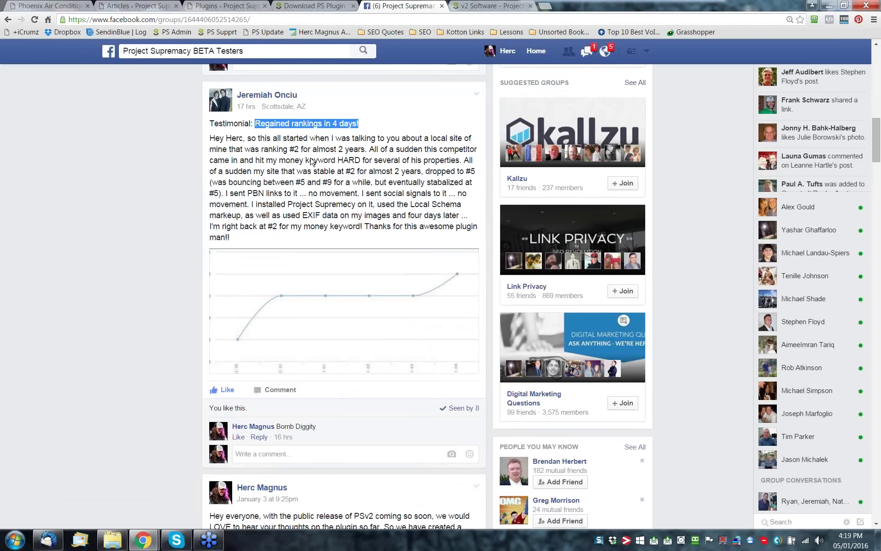
Examine the "Regained rankings in 4 days!" testimonial and the other member posts in the Project Supremacy BETA Testers group.
left_click_drag(279, 149, 369, 148)
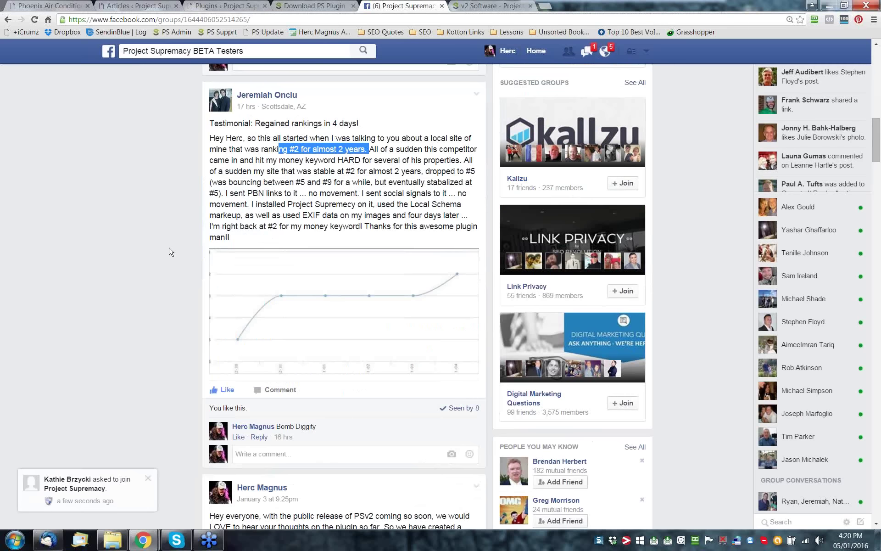
scroll(170, 252, "down", 1)
scroll(191, 262, "down", 8)
scroll(191, 262, "down", 7)
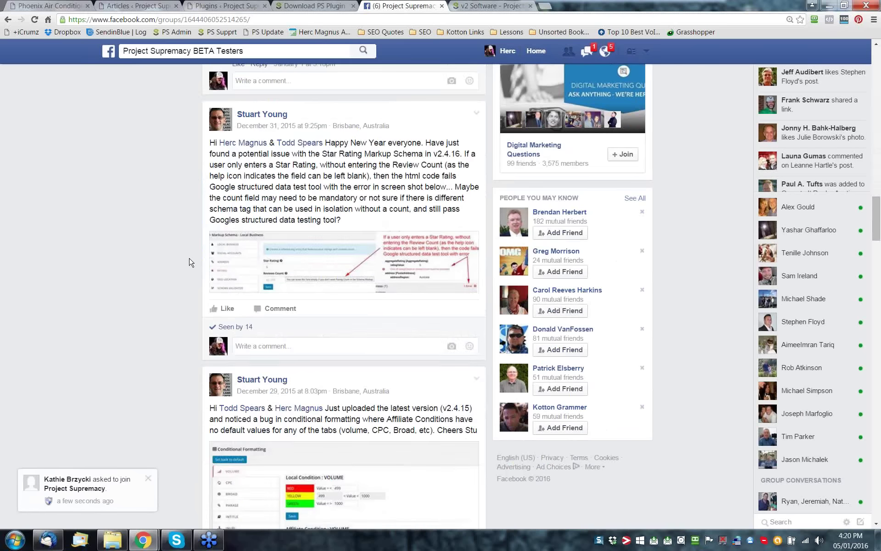
scroll(191, 262, "down", 6)
scroll(191, 263, "up", 9)
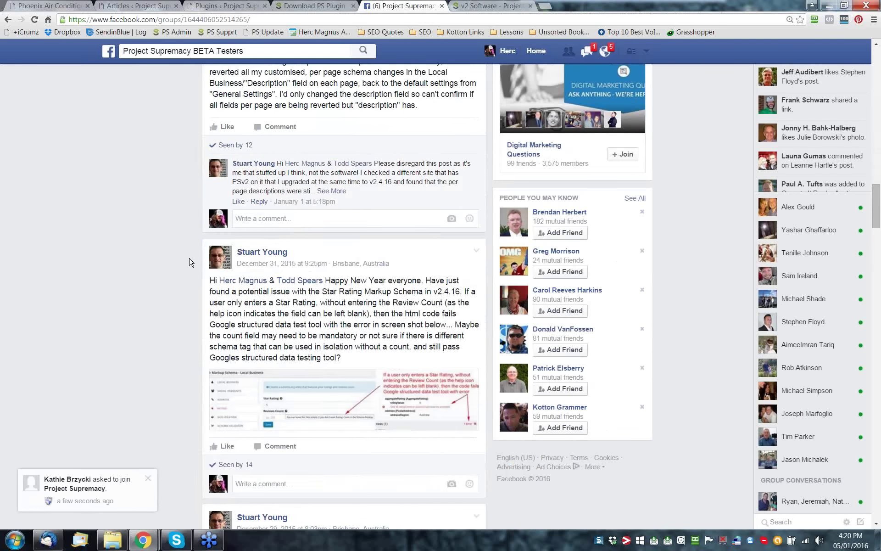
scroll(191, 263, "up", 10)
scroll(191, 262, "up", 15)
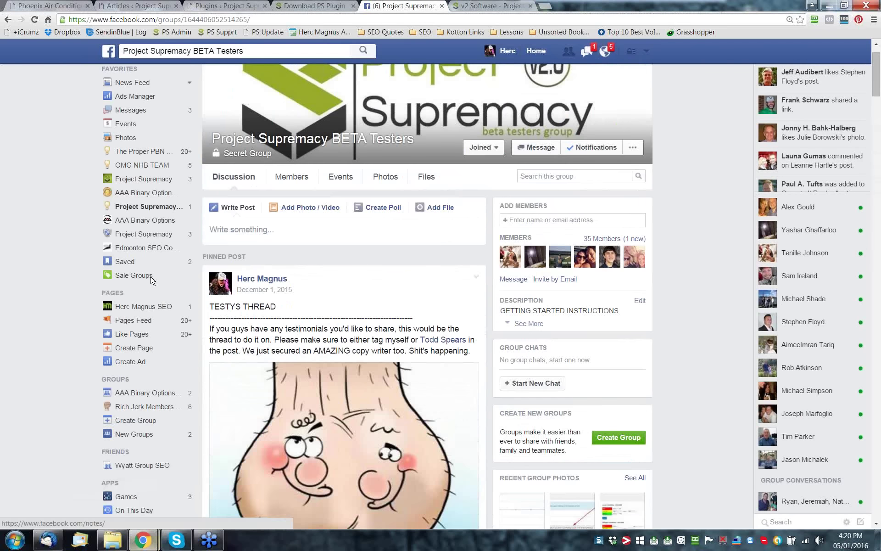
mouse_move(143, 540)
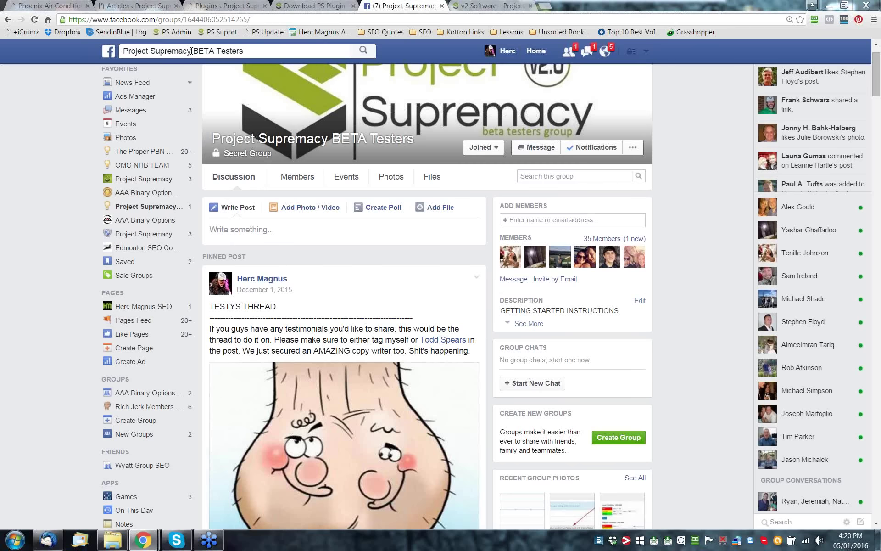
Search Facebook for "Project" and open the Project Supremacy software page.
left_click(251, 51)
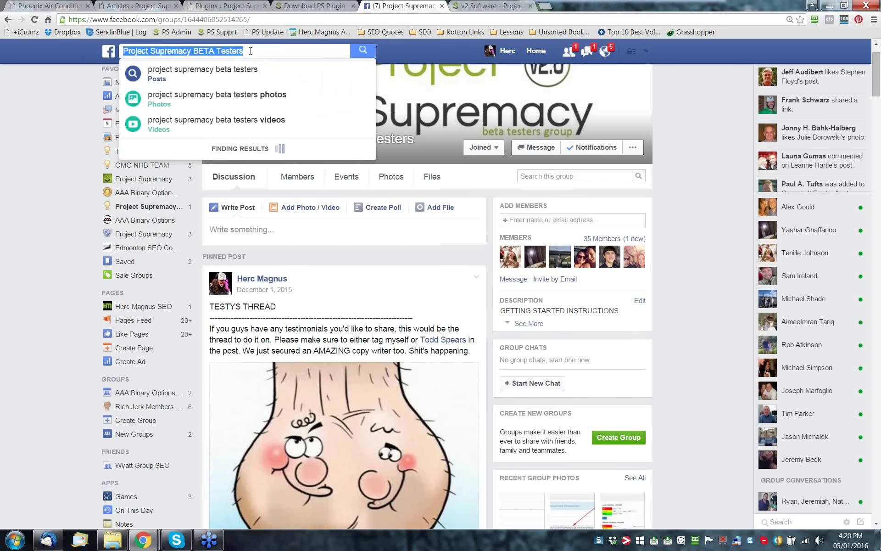
type("Pr")
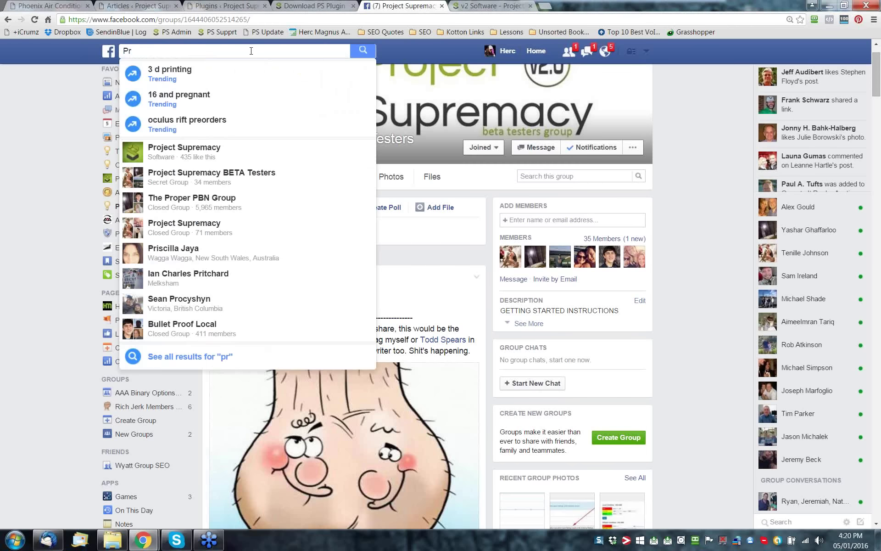
type("oject")
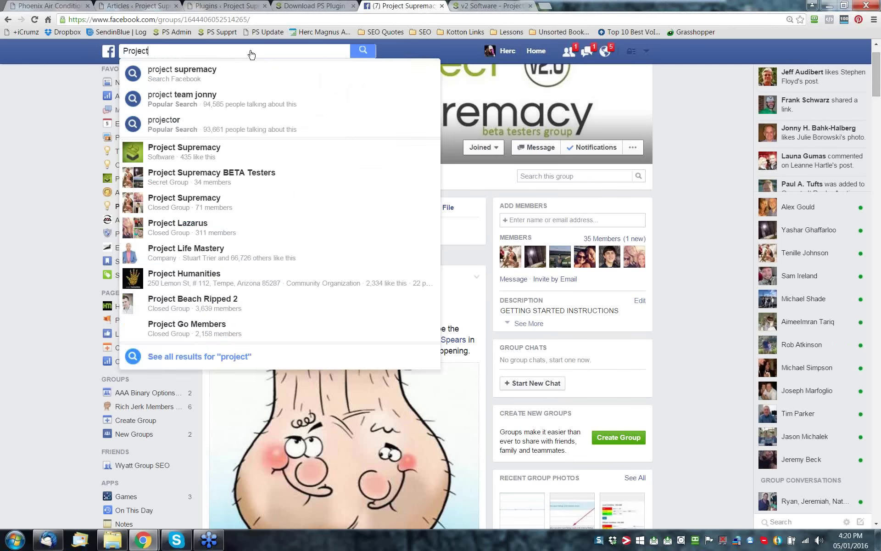
key("Return")
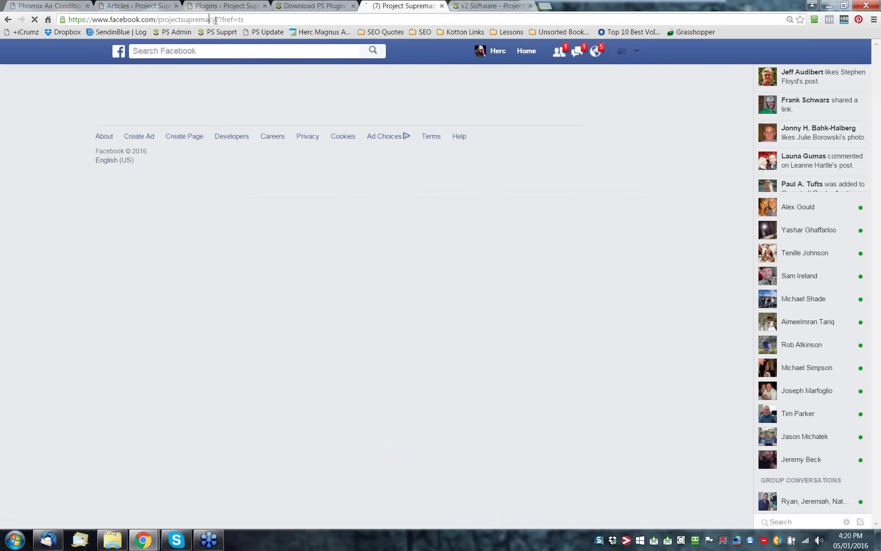
left_click_drag(216, 19, 30, 8)
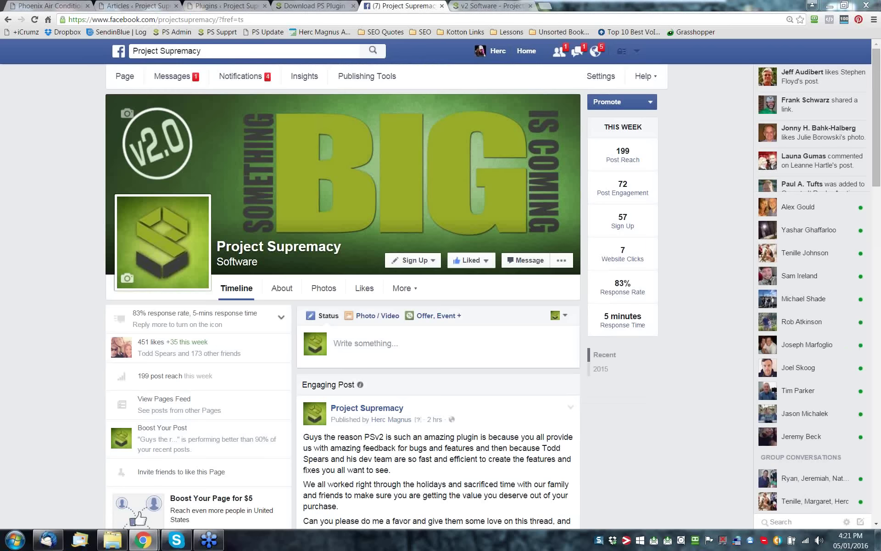
Bring up the sprayfoaminsulationedmonton.net rank report and merge its separate window into the main browser window as a tab.
left_click(143, 539)
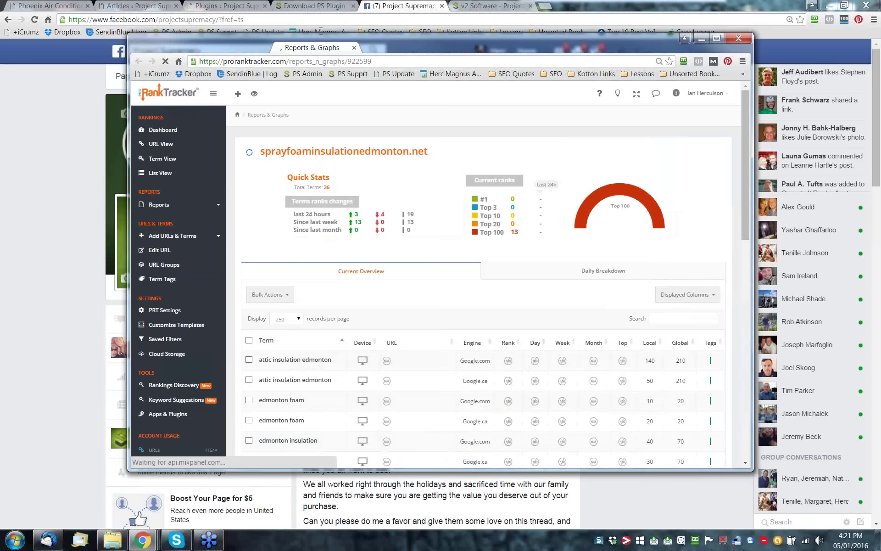
left_click_drag(321, 31, 402, 7)
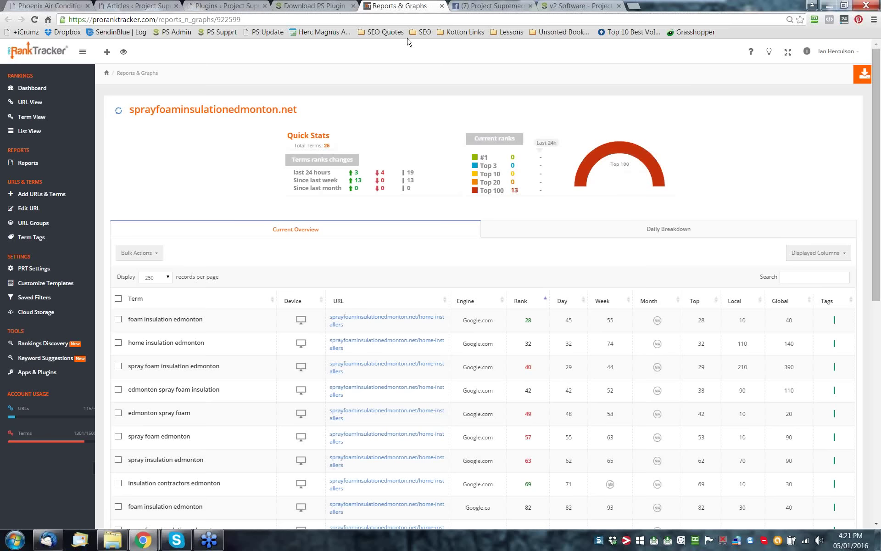
left_click(636, 9)
key("ctrl+w")
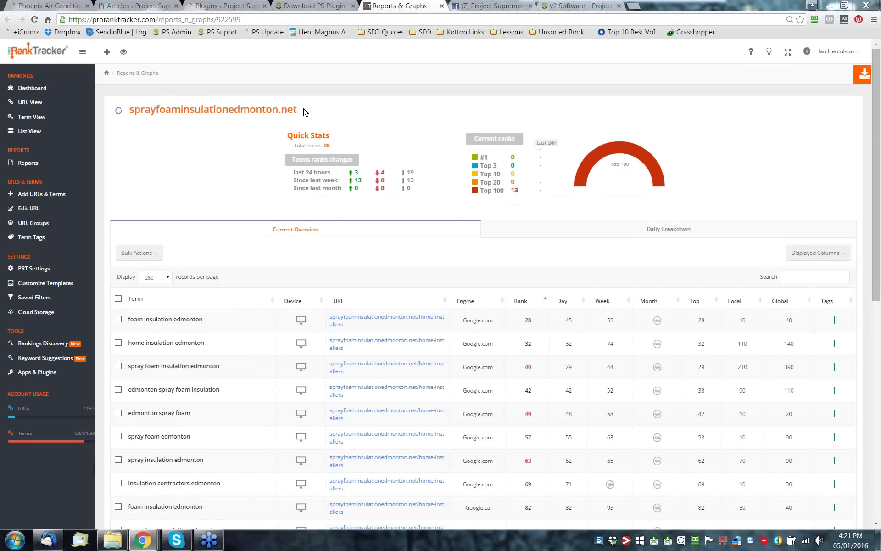
Copy the domain sprayfoaminsulationedmonton.net from the report heading and open that site in a new tab.
left_click_drag(307, 111, 173, 116)
left_click(174, 124)
left_click_drag(300, 109, 248, 109)
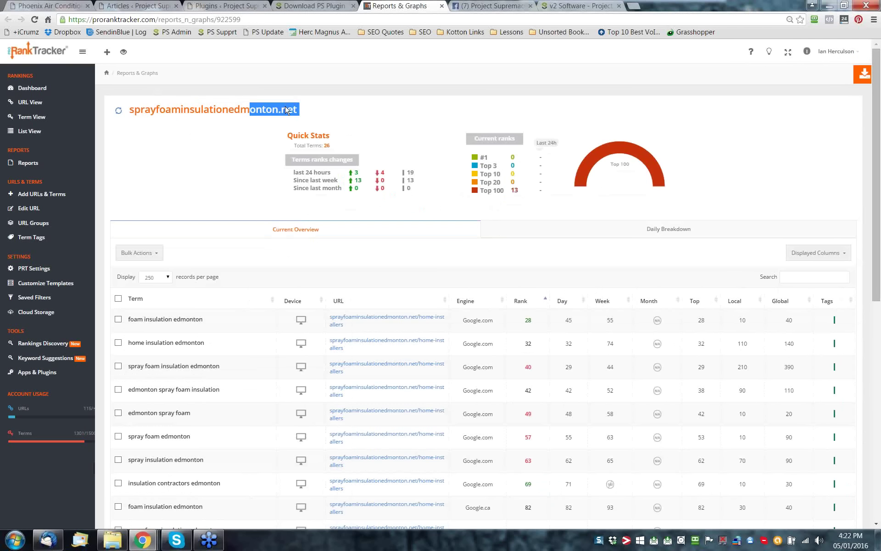
left_click(315, 107)
left_click_drag(316, 106, 128, 109)
key("ctrl+c")
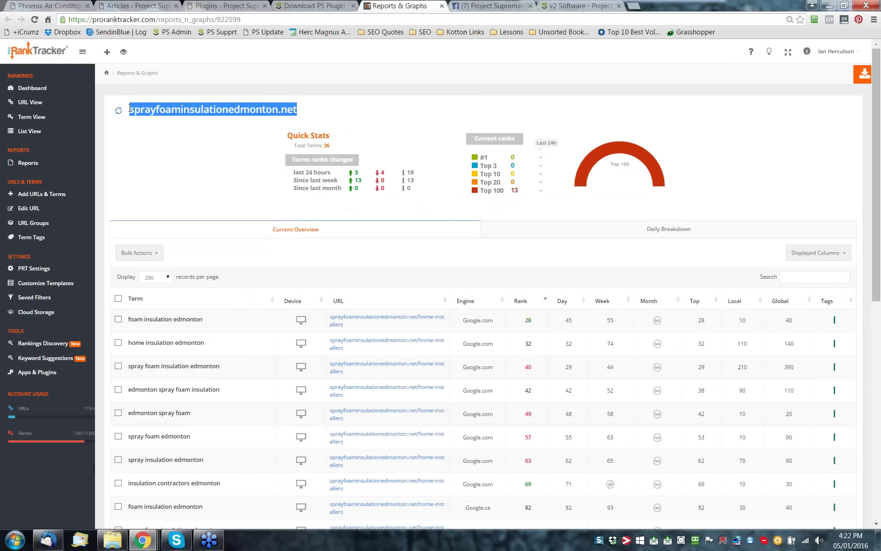
left_click(633, 6)
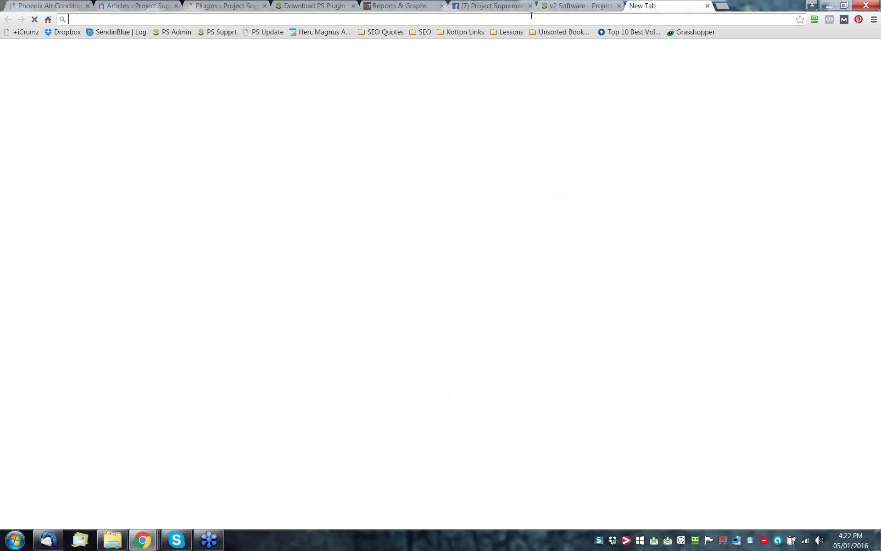
key("ctrl+v")
key("Return")
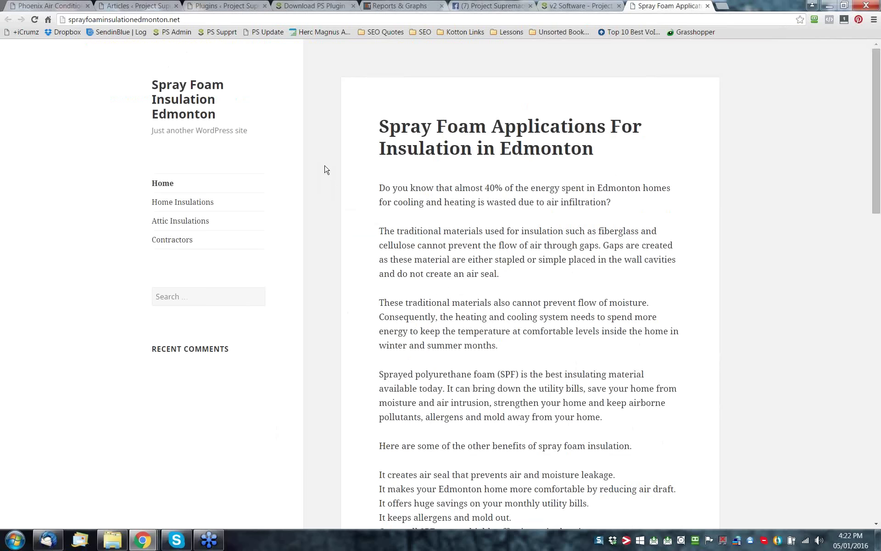
Look through the site's home page and Home Insulations page, and open the Attic Insulations page.
scroll(326, 169, "down", 8)
scroll(327, 169, "up", 8)
scroll(538, 302, "down", 5)
scroll(537, 302, "down", 10)
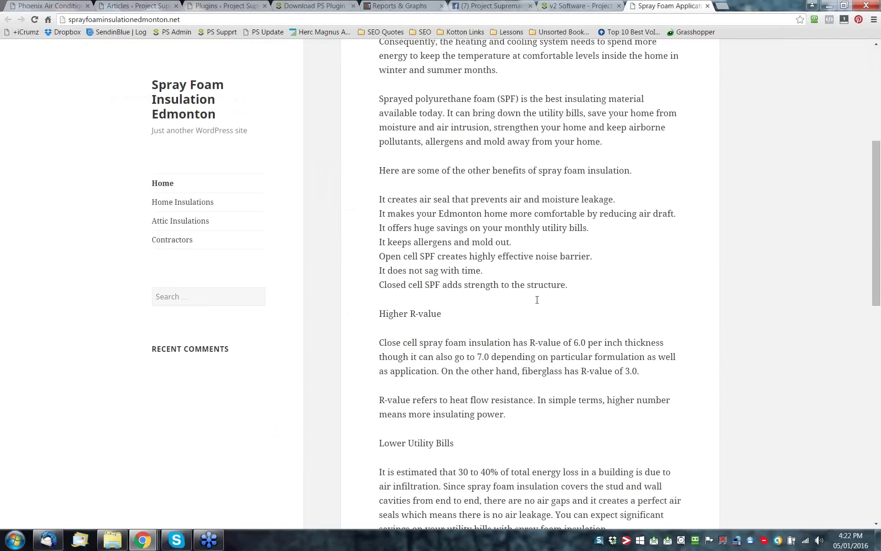
left_click(186, 205)
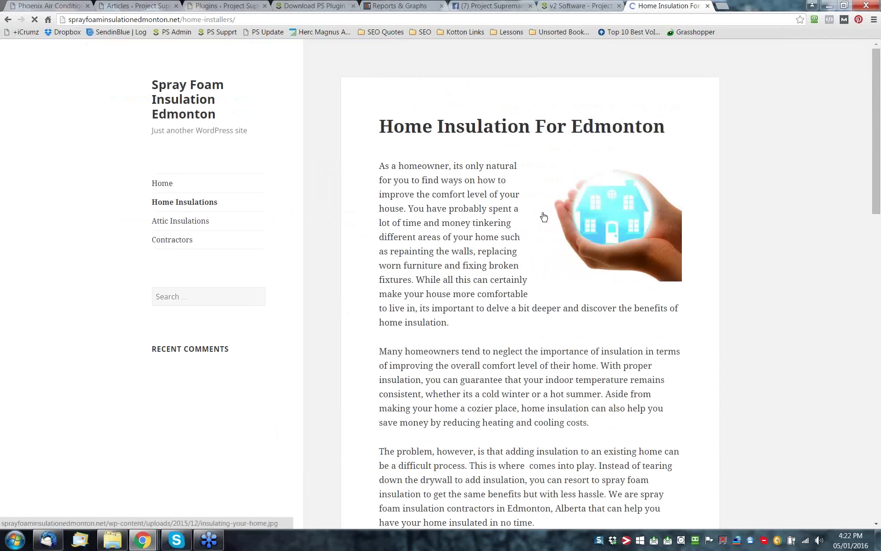
scroll(544, 217, "down", 7)
scroll(544, 216, "down", 9)
left_click(264, 221)
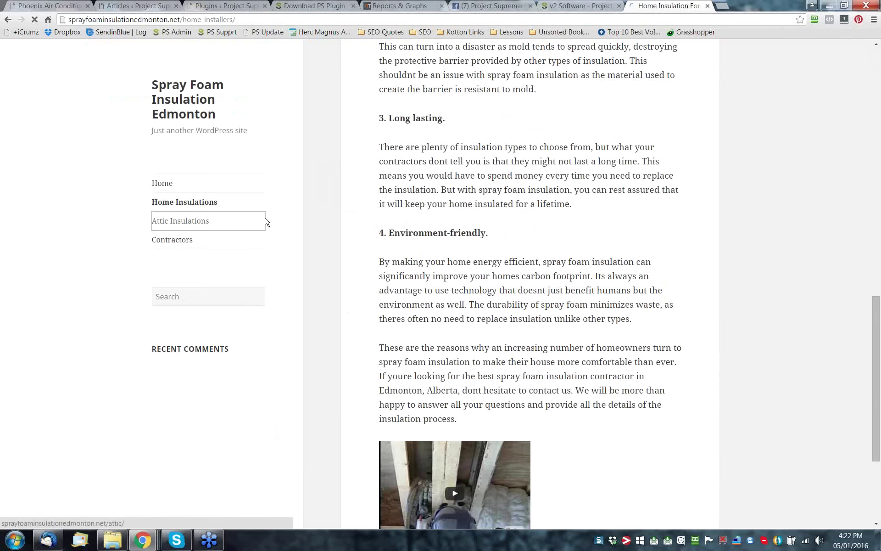
Return to the rank report and examine the keyword rankings table, starting with the rank for "foam insulation edmonton".
left_click(431, 6)
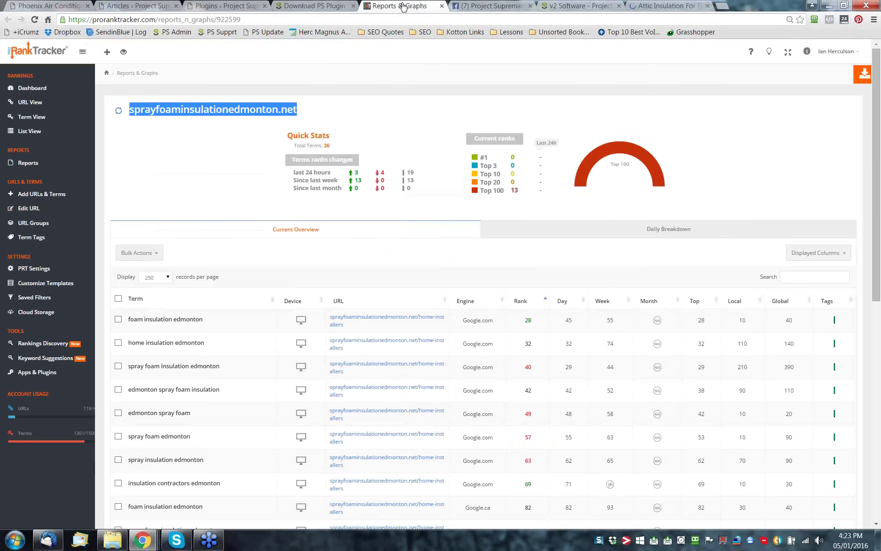
scroll(505, 184, "down", 2)
double_click(528, 228)
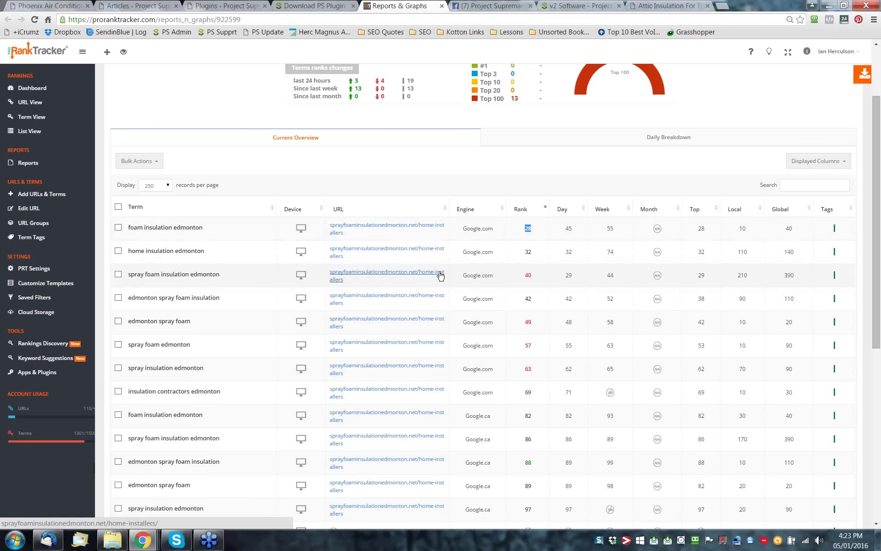
scroll(440, 276, "up", 2)
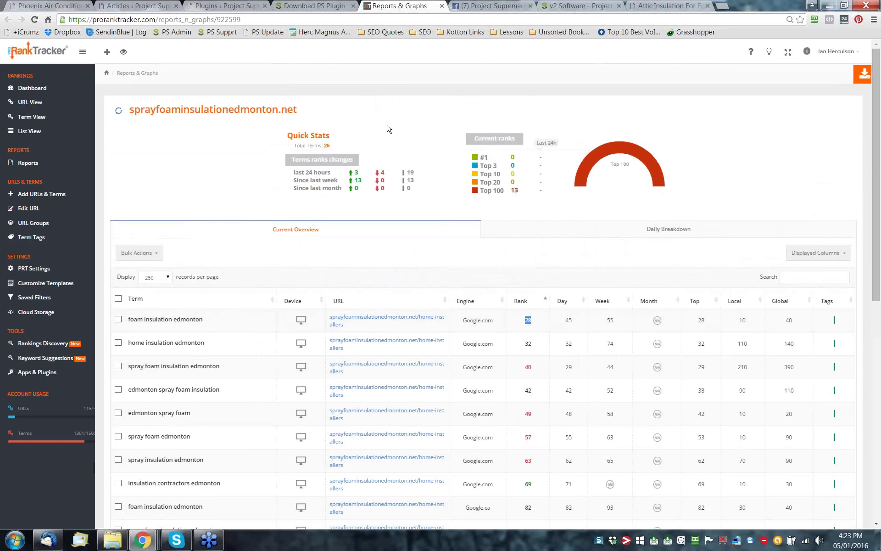
scroll(446, 129, "down", 1)
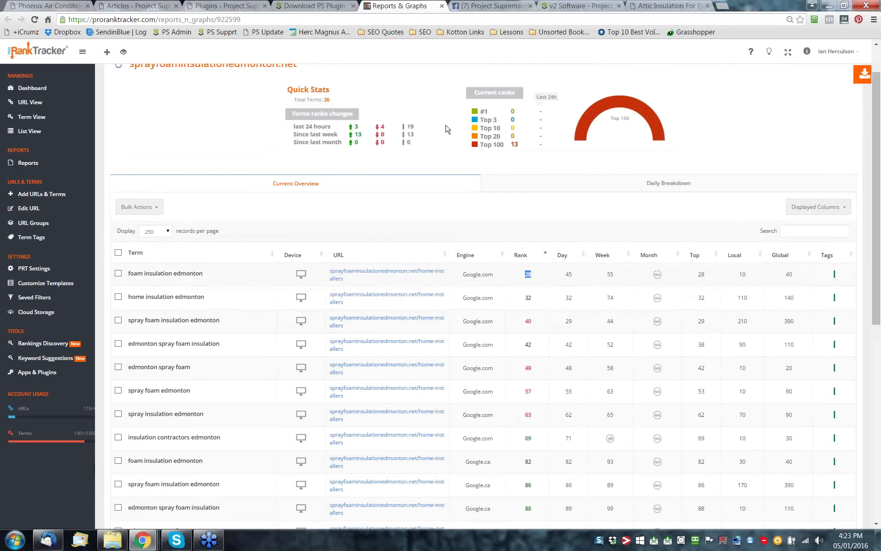
scroll(447, 129, "down", 4)
scroll(464, 181, "up", 2)
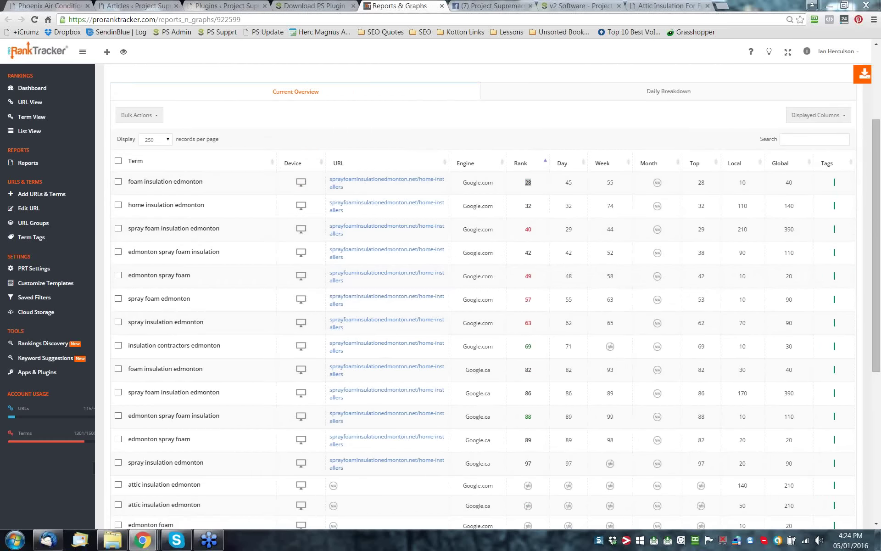
Switch to the Name.com window, view the registration details of sprayfoaminsulationedmonton.net, and close that window.
key("alt+Tab")
left_click_drag(406, 73, 414, 22)
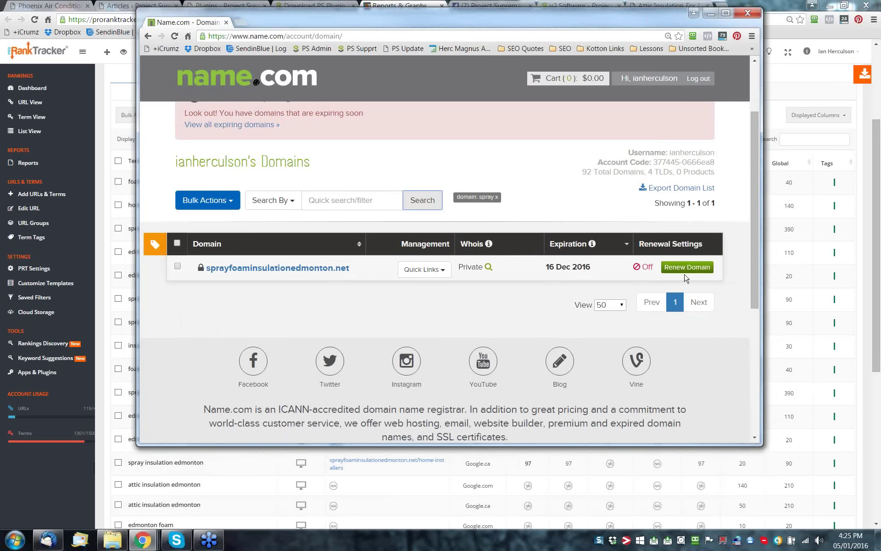
left_click(300, 270)
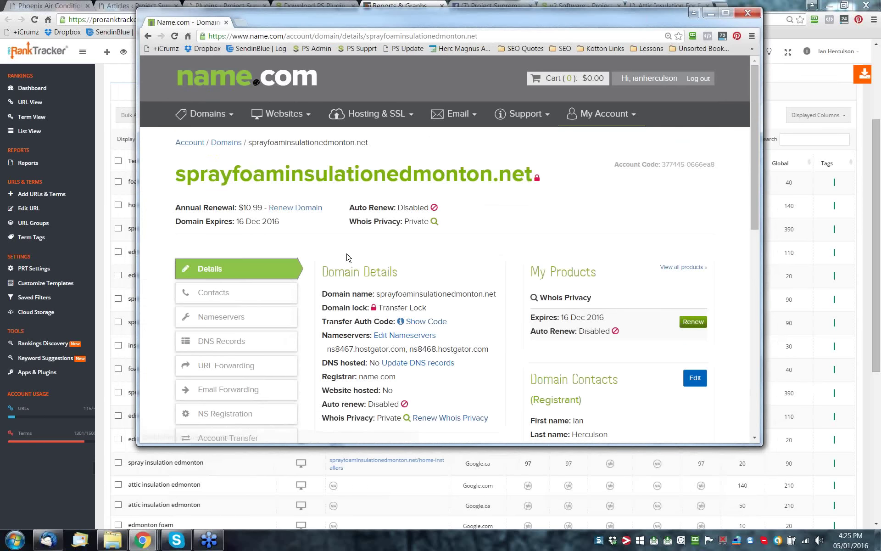
scroll(349, 255, "down", 2)
scroll(449, 282, "up", 2)
key("ctrl+w")
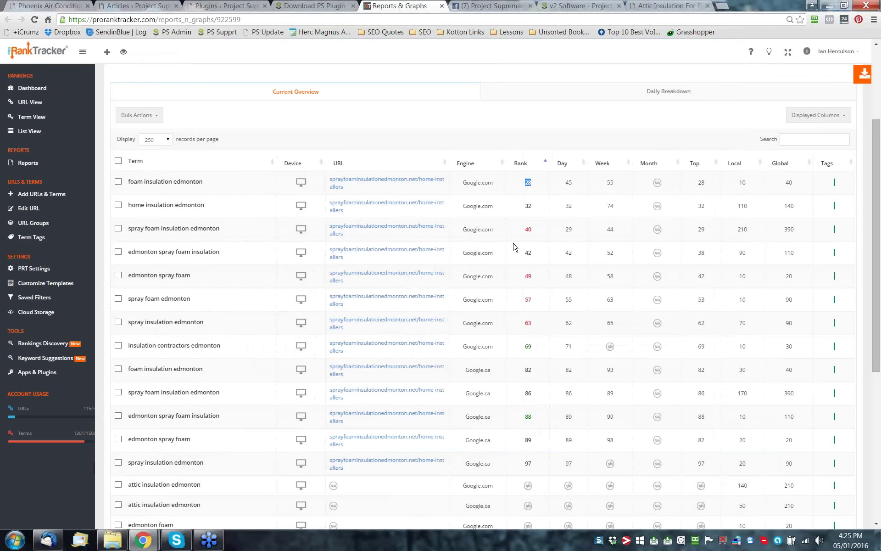
Remove the rank report and Articles tabs from the window and open the Project Supremacy Test Site's WordPress dashboard.
left_click(793, 395)
mouse_move(399, 9)
left_mouse_down()
mouse_move(386, 9)
mouse_move(386, 18)
left_mouse_up()
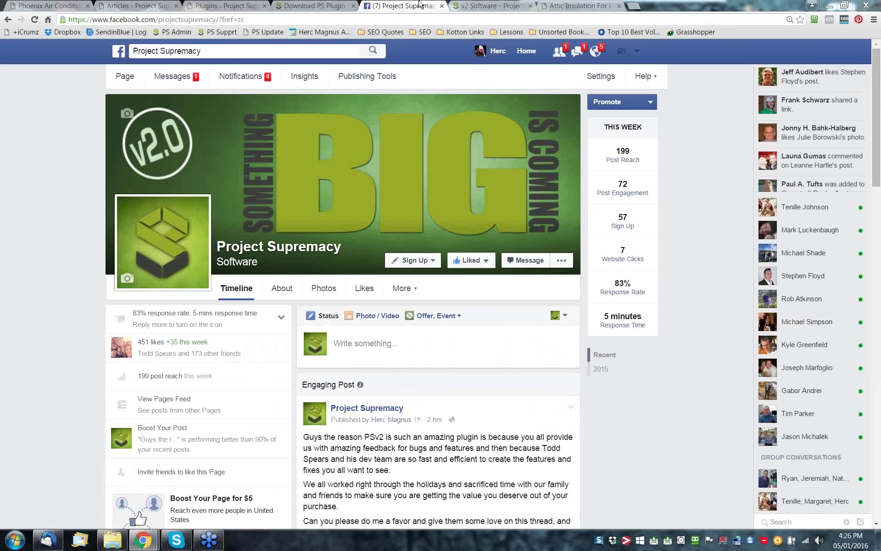
left_click(39, 7)
left_click(176, 5)
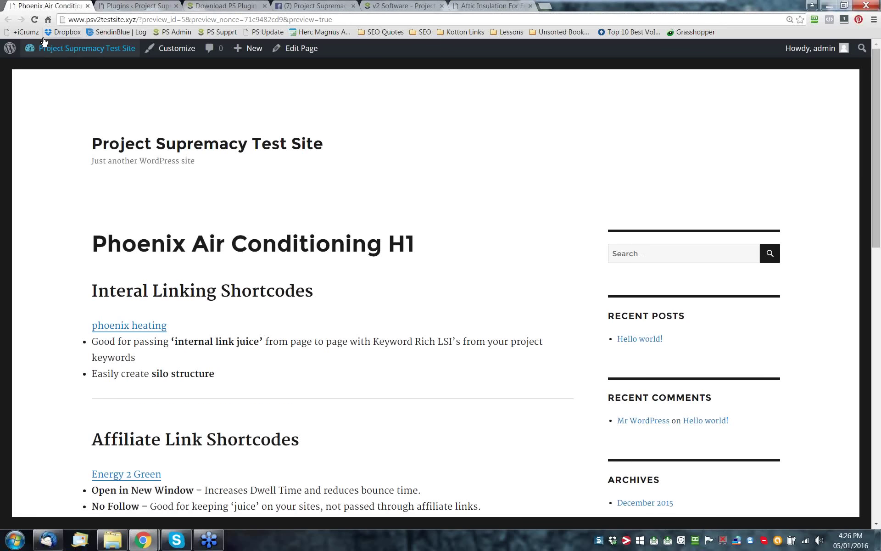
mouse_move(69, 48)
left_click(39, 68)
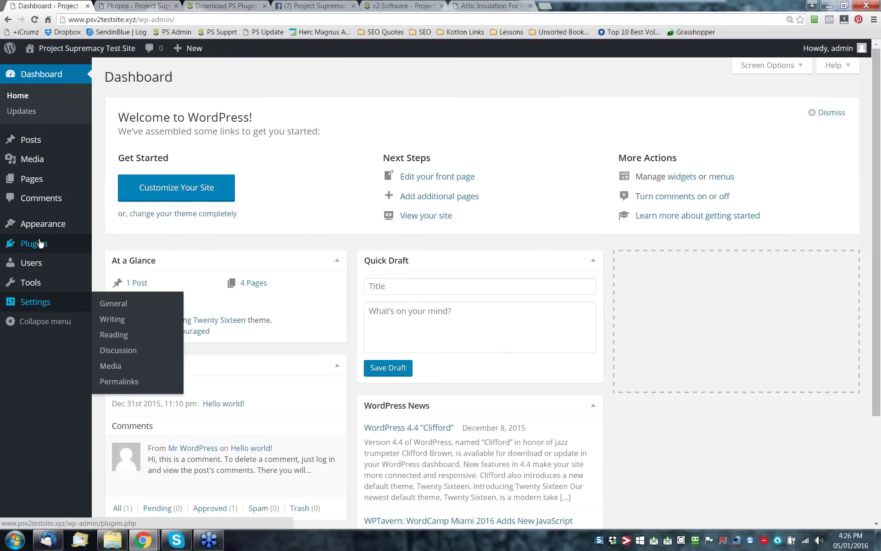
mouse_move(42, 224)
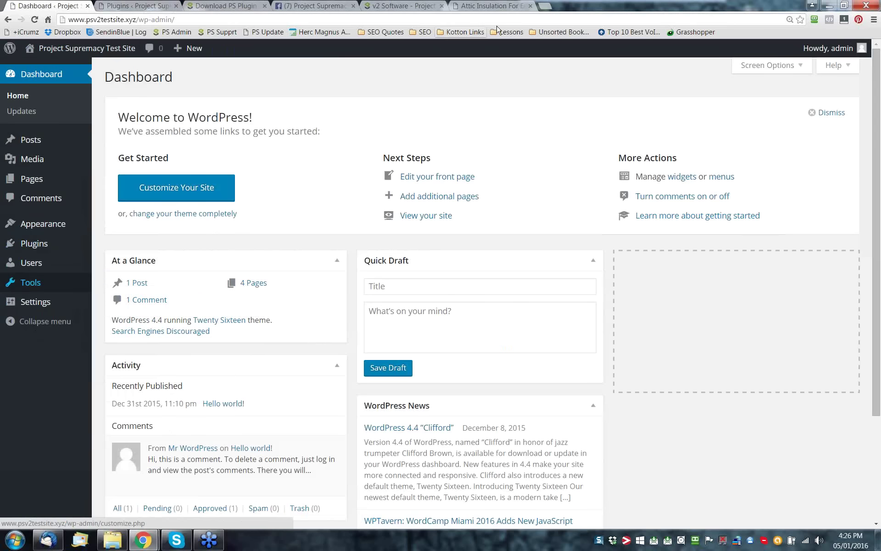
Unhide the plugin for psv2testsite.xyz in the member site's active domains list and reload the test site's WordPress dashboard.
left_click(210, 6)
left_click(488, 276)
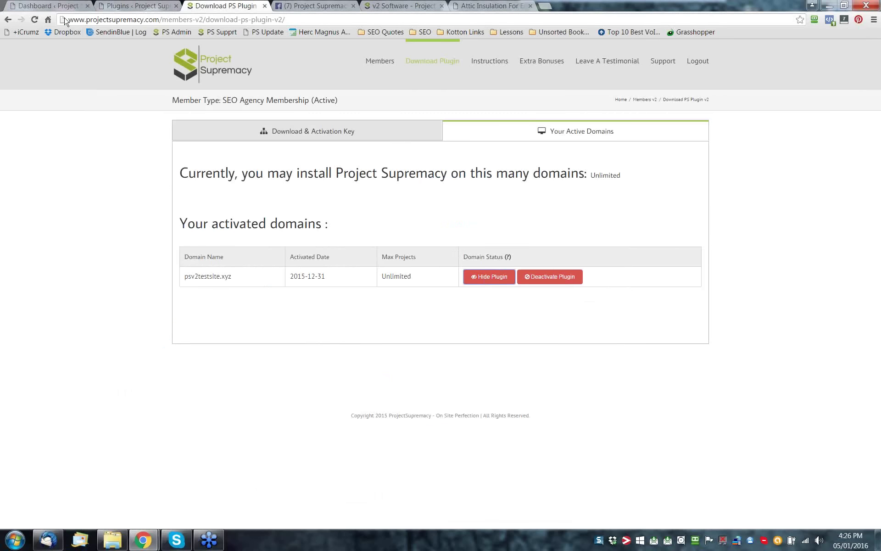
left_click(509, 103)
left_click(39, 9)
left_click(35, 19)
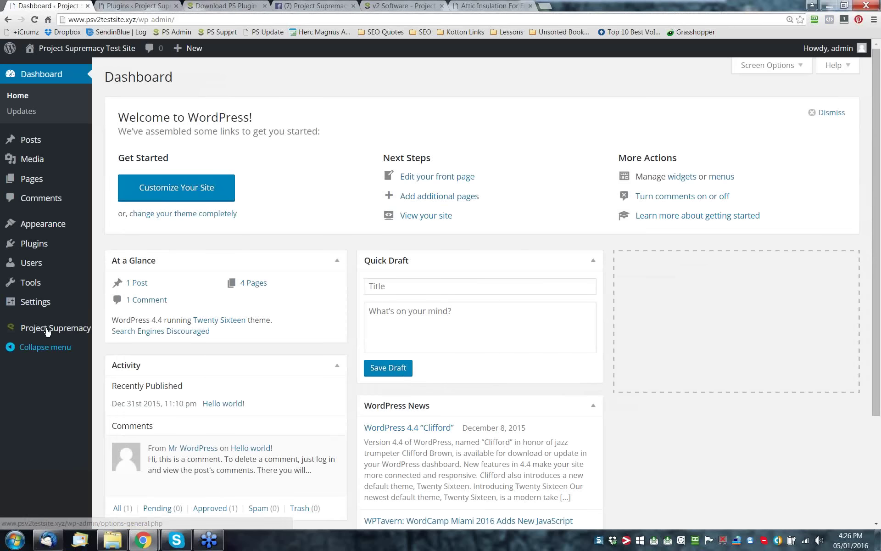
mouse_move(48, 331)
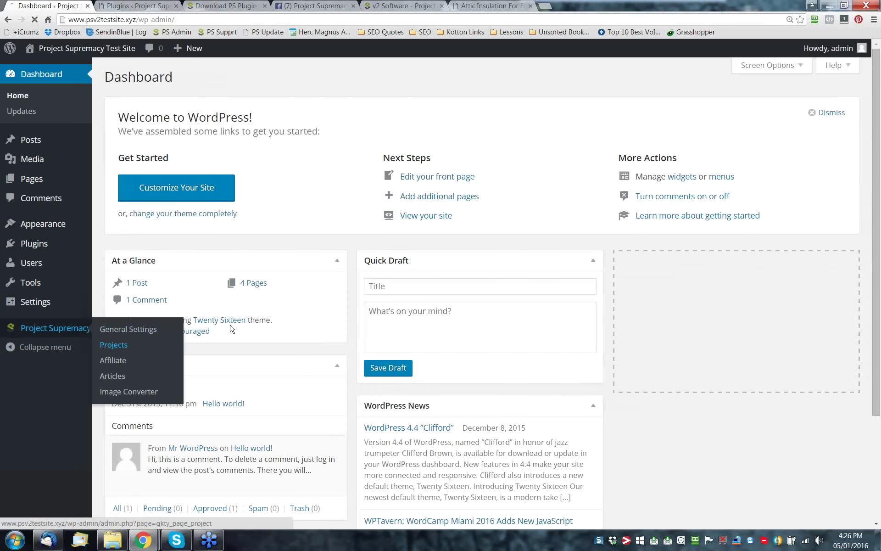
Open the Project Supremacy plugin's list of projects on the test site.
left_click(113, 345)
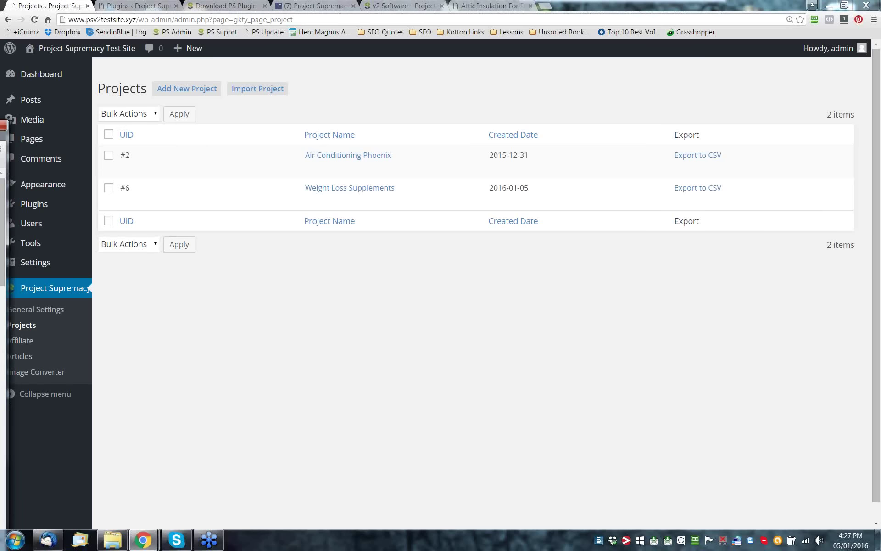
Bring the StatCounter summary window for TemperedGlassScreenProtector.org onto the screen, maximize it and enlarge the page.
left_click_drag(0, 134, 384, 212)
double_click(384, 212)
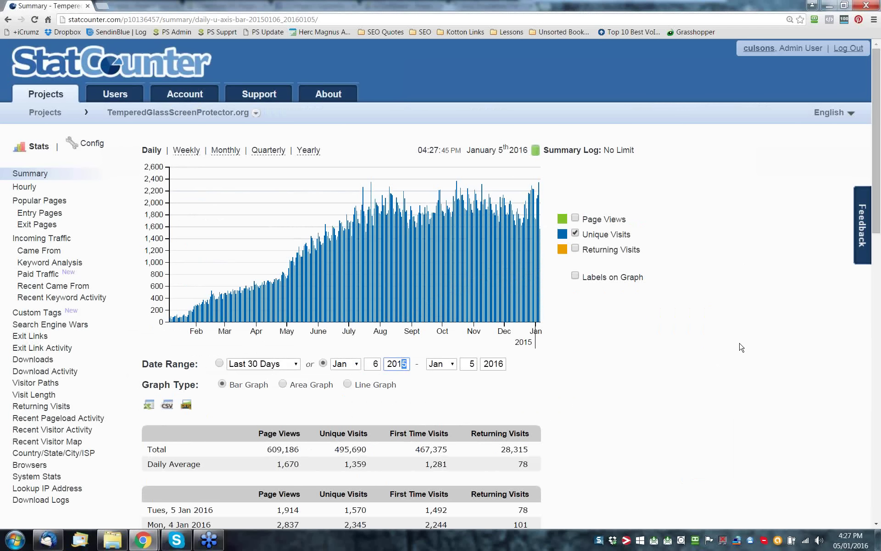
key("ctrl+plus")
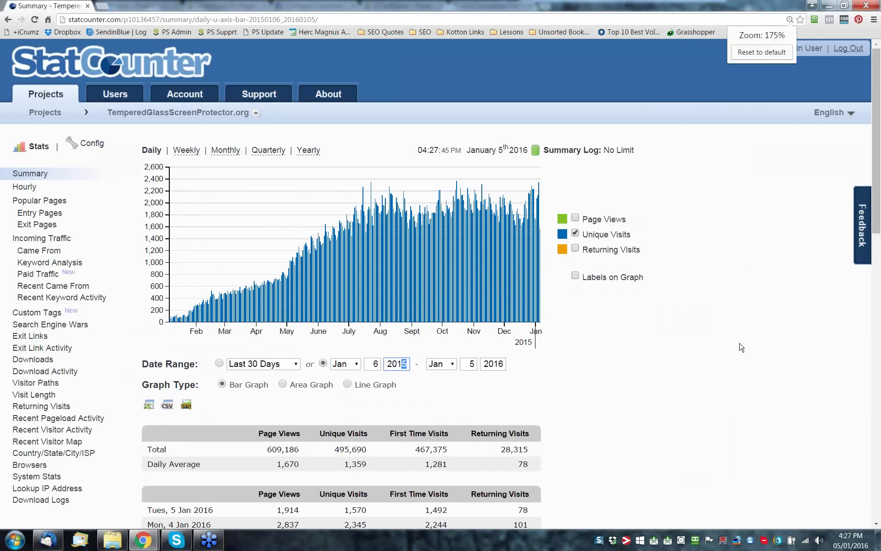
key("ctrl+plus")
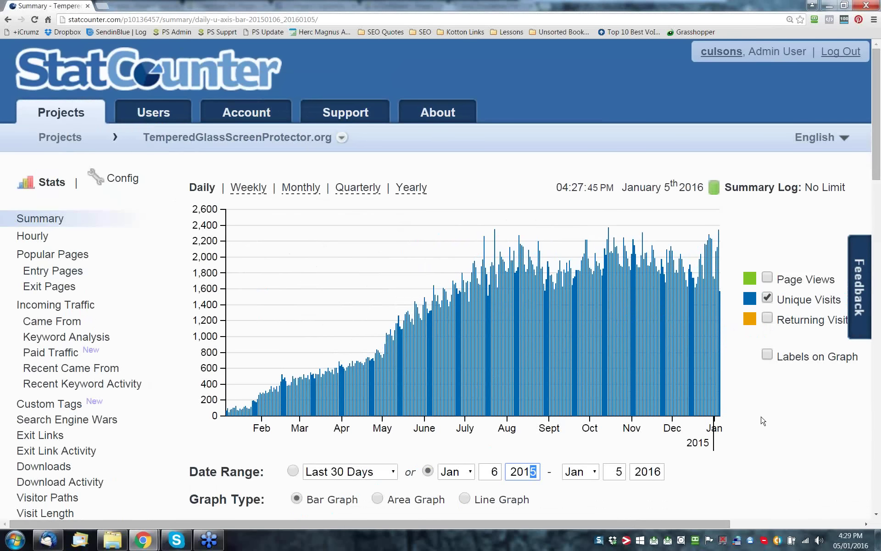
Examine the unique visits for early January 2016 in the StatCounter table and the yearly graph, and minimize that window.
scroll(762, 420, "down", 2)
scroll(753, 404, "down", 6)
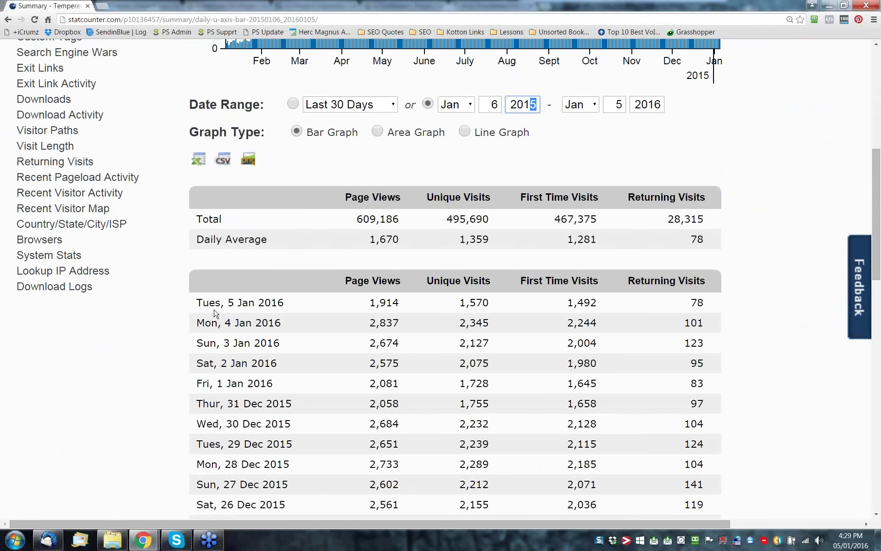
double_click(477, 303)
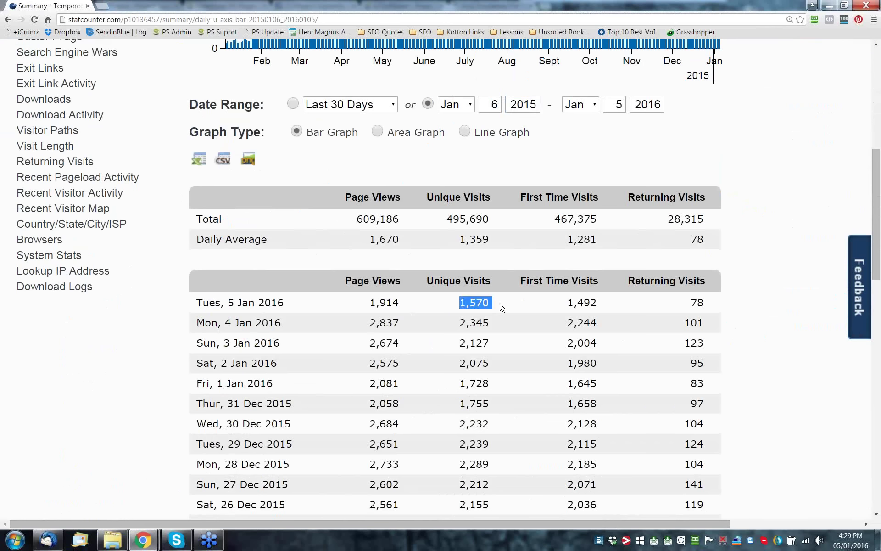
double_click(452, 327)
double_click(466, 342)
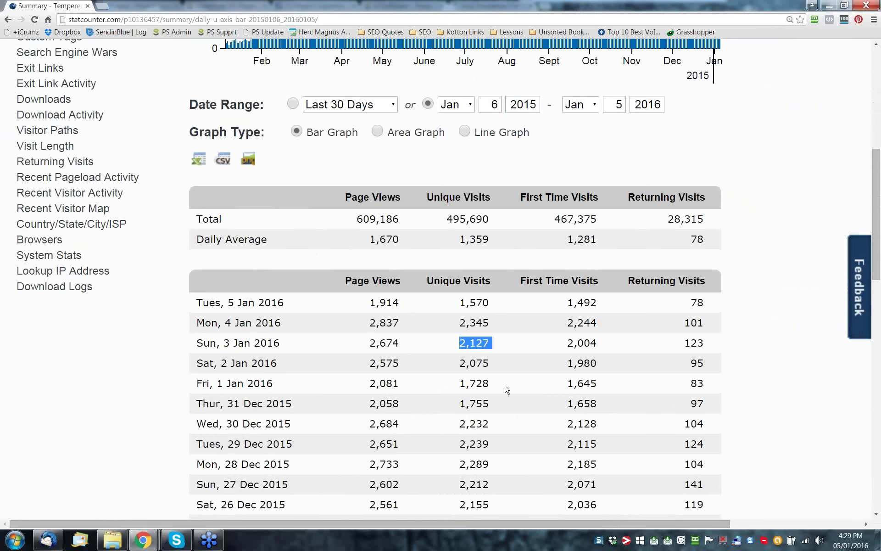
scroll(507, 389, "up", 4)
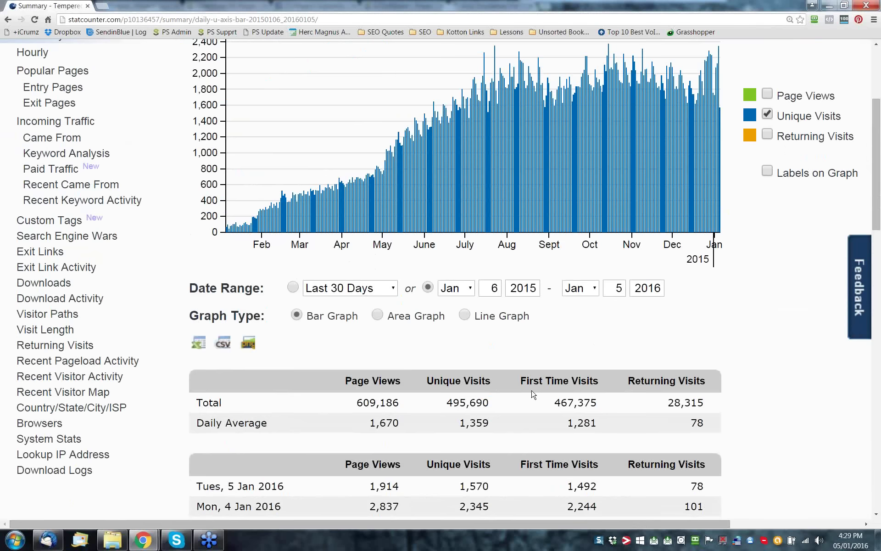
scroll(533, 394, "up", 2)
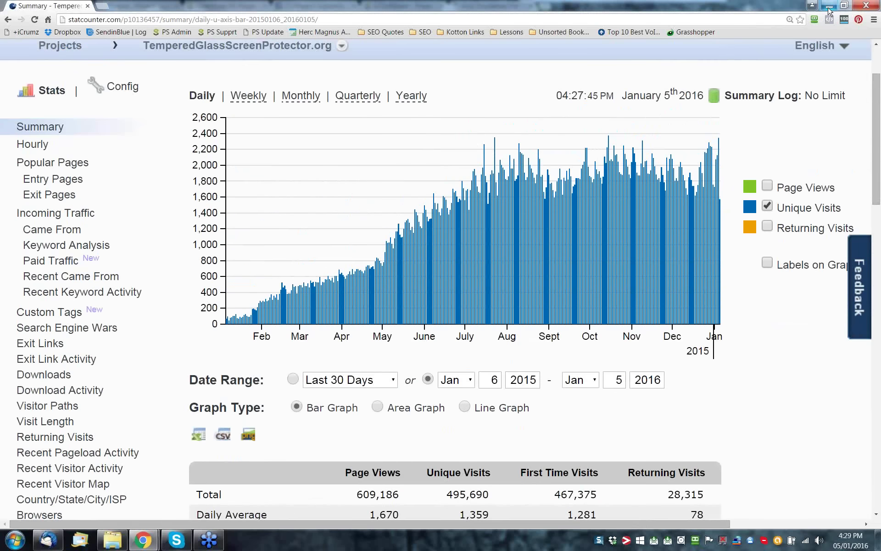
left_click(829, 6)
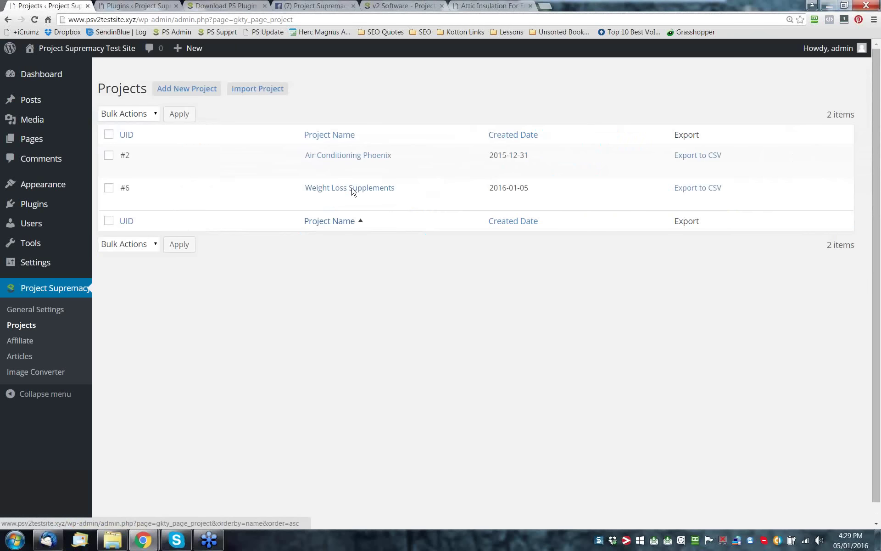
Open the Weight Loss Supplements project and look over its keyword groups.
left_click(316, 203)
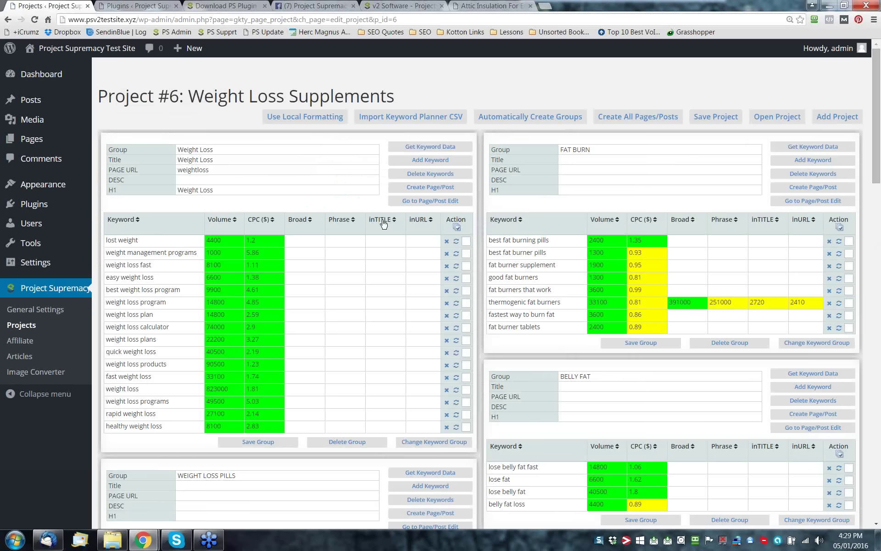
scroll(476, 247, "down", 8)
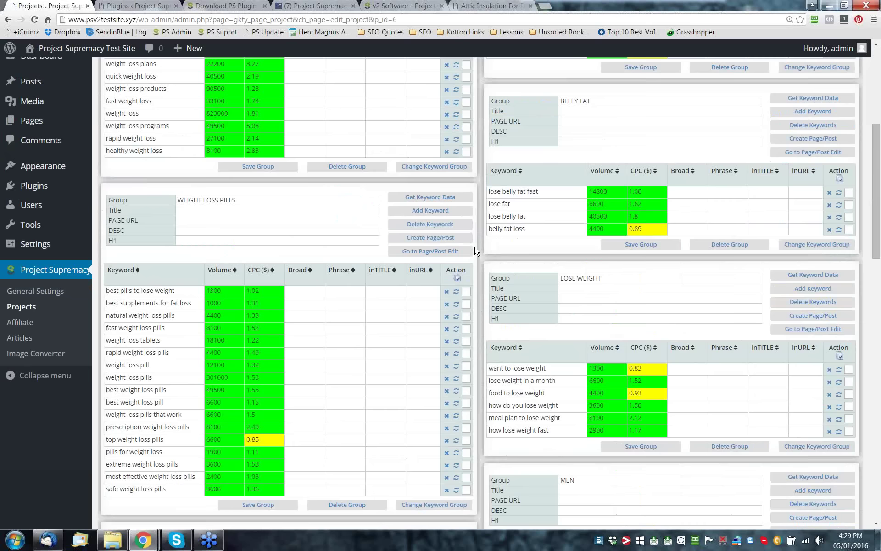
scroll(475, 247, "up", 8)
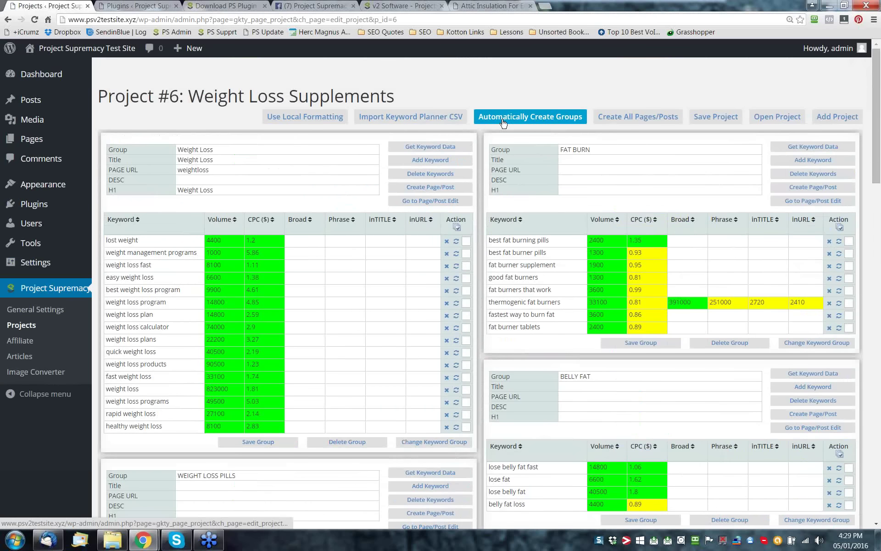
View the seed keyword and filter settings for automatically creating groups, and dismiss them without generating anything.
left_click(535, 121)
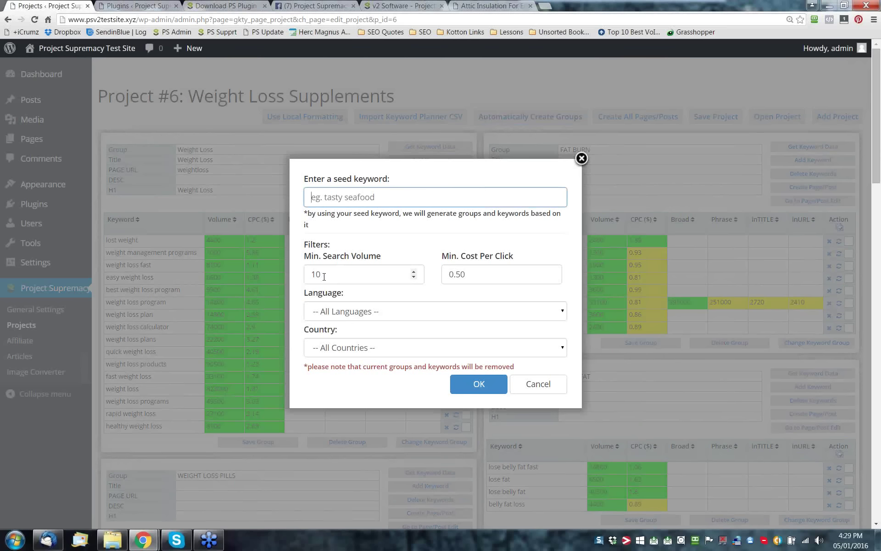
left_click(584, 159)
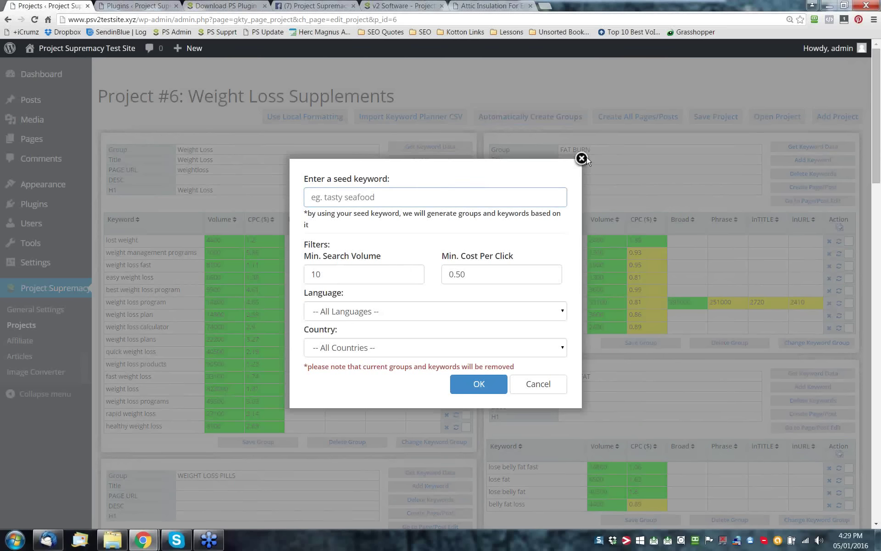
scroll(238, 270, "down", 2)
scroll(238, 269, "up", 2)
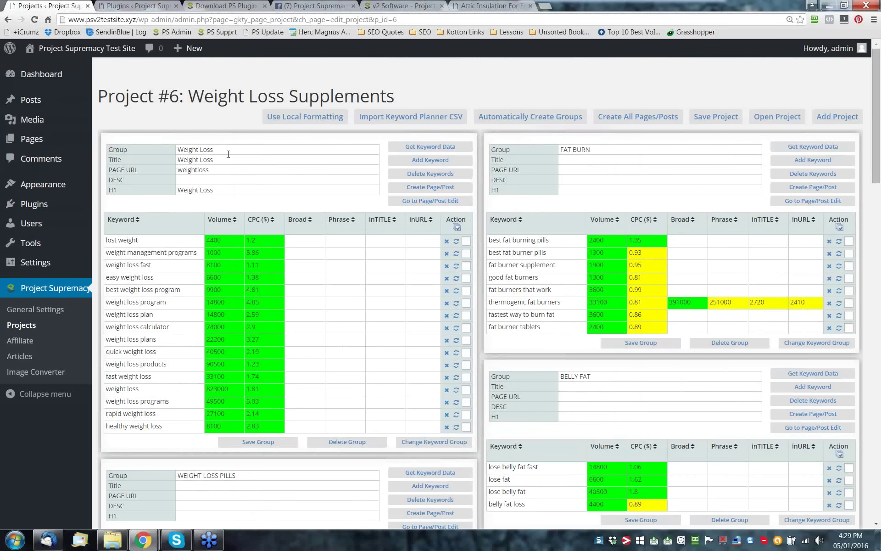
Highlight the group names Weight Loss, FAT BURN, BELLY FAT and WEIGHT LOSS PILLS in the project.
left_click_drag(212, 150, 179, 145)
left_click_drag(593, 150, 561, 149)
scroll(517, 295, "down", 2)
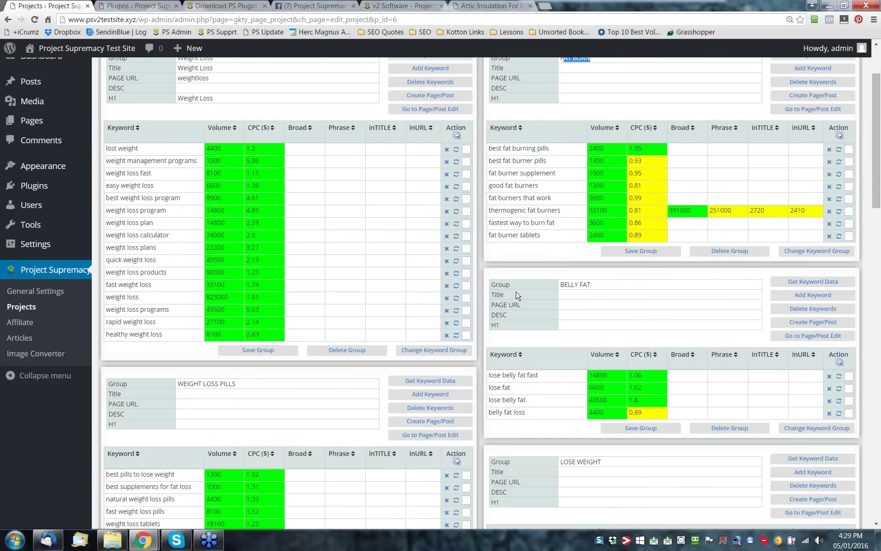
scroll(518, 295, "down", 1)
scroll(517, 292, "down", 1)
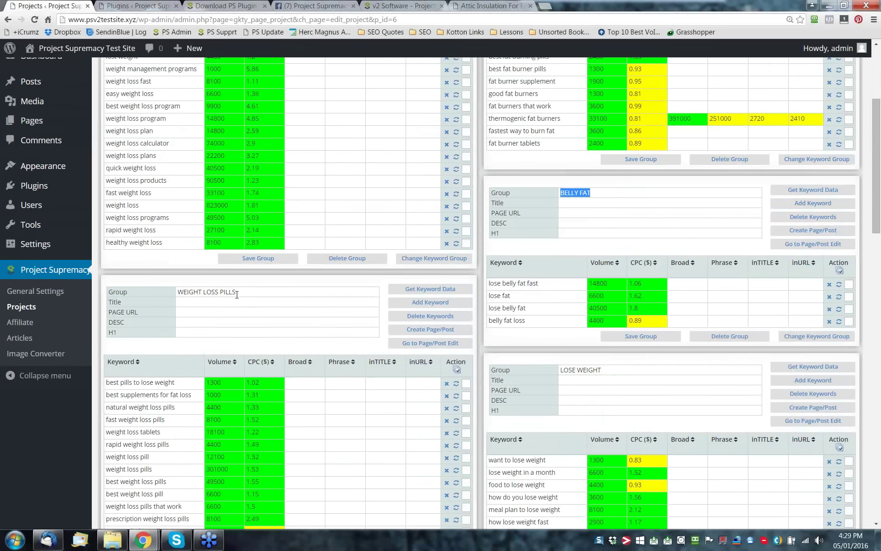
left_click_drag(236, 292, 178, 292)
scroll(559, 391, "down", 2)
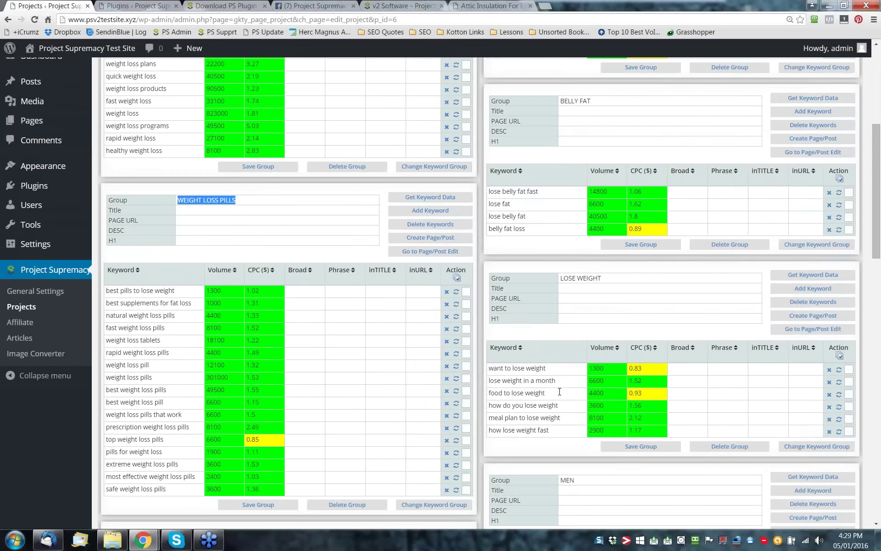
Examine the keywords in the LOSE WEIGHT group, highlighting part of "how do you lose weight".
scroll(560, 391, "down", 3)
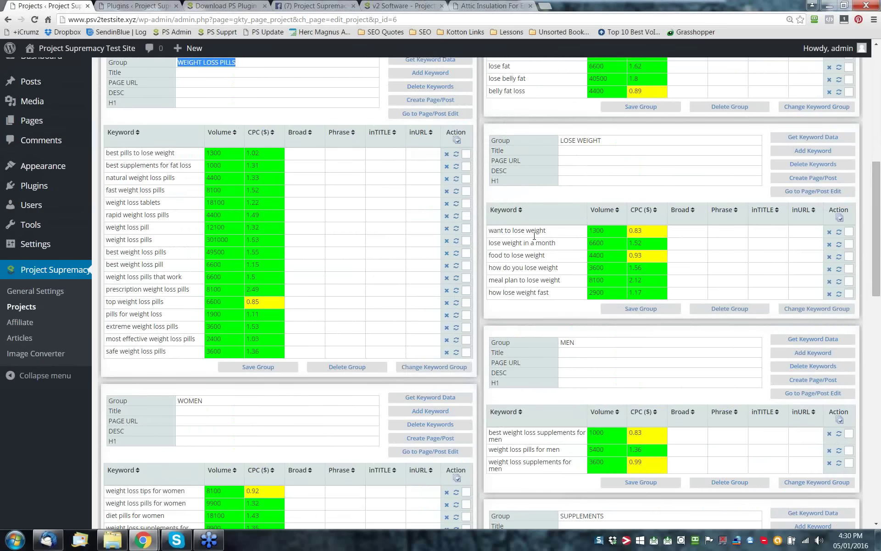
scroll(554, 277, "up", 1)
left_click_drag(555, 277, 505, 286)
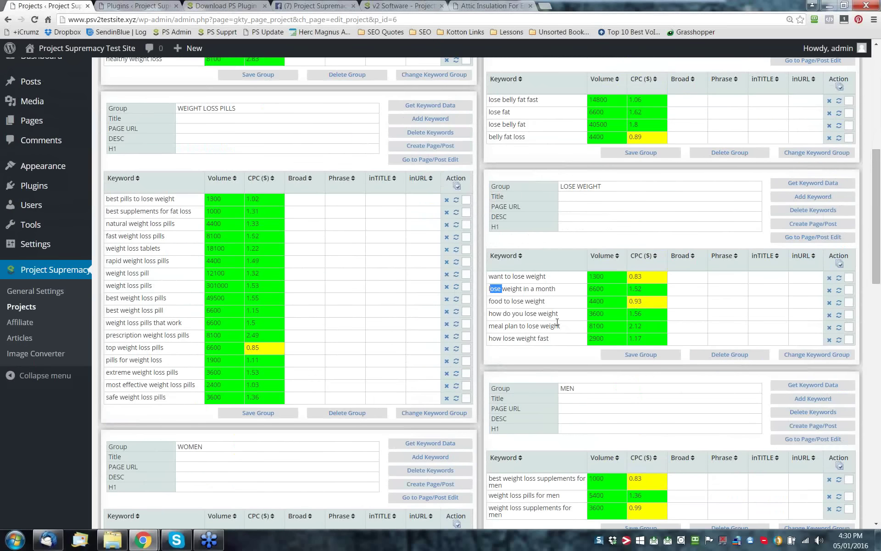
left_click_drag(558, 313, 511, 313)
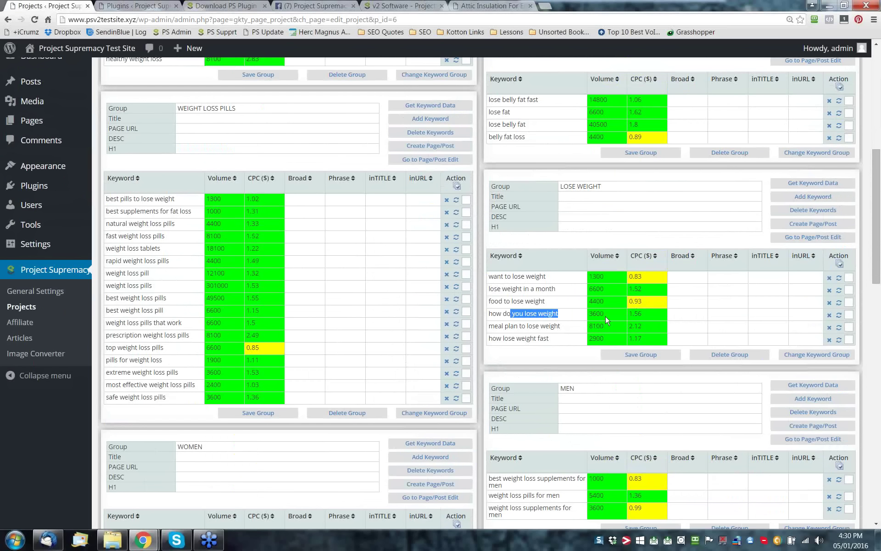
key("Home")
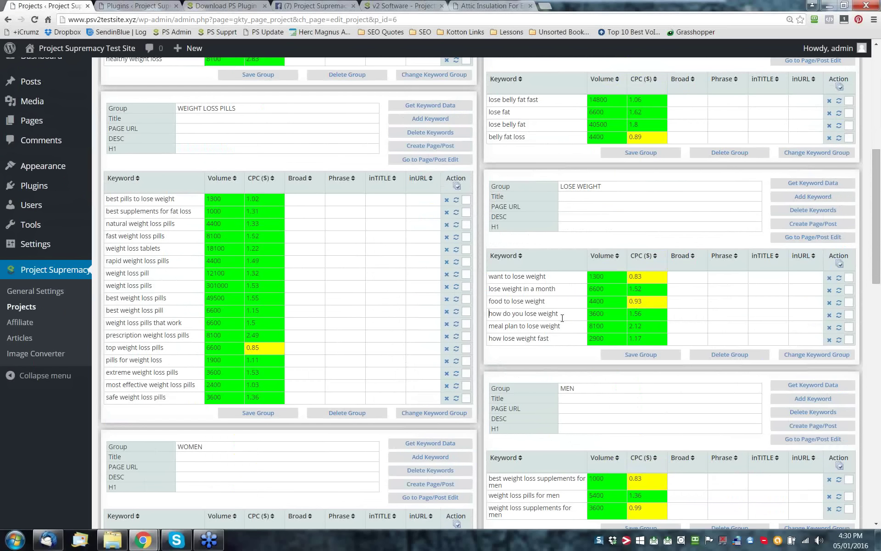
Look through the project's remaining keyword groups, including MEN, WOMEN, SUPPLEMENTS, DRINKS, HELP and HOW TO.
scroll(563, 317, "down", 1)
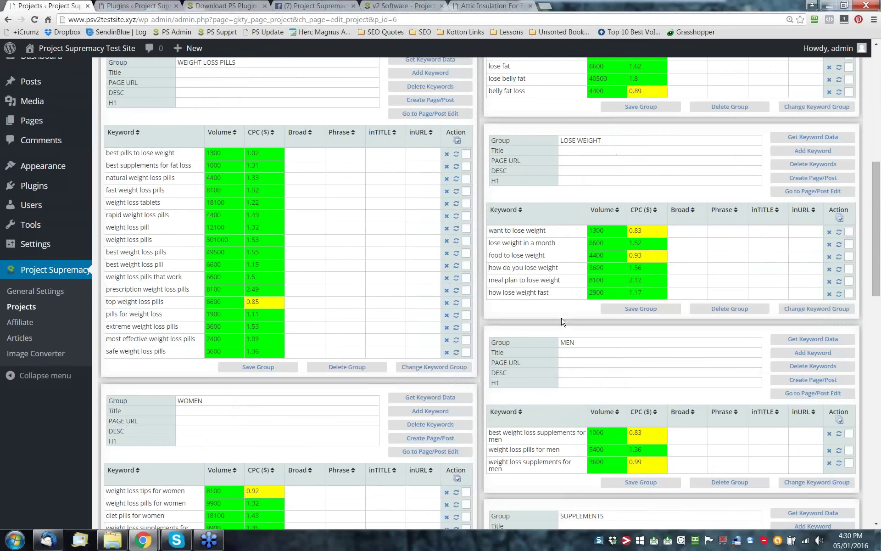
scroll(564, 321, "down", 1)
scroll(539, 224, "up", 1)
scroll(539, 224, "down", 1)
scroll(539, 224, "down", 2)
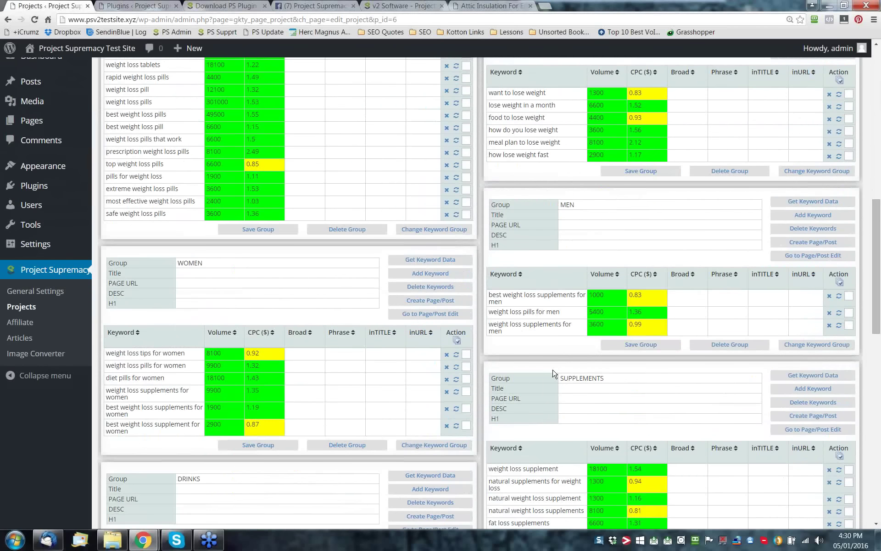
scroll(553, 373, "down", 1)
scroll(554, 373, "down", 1)
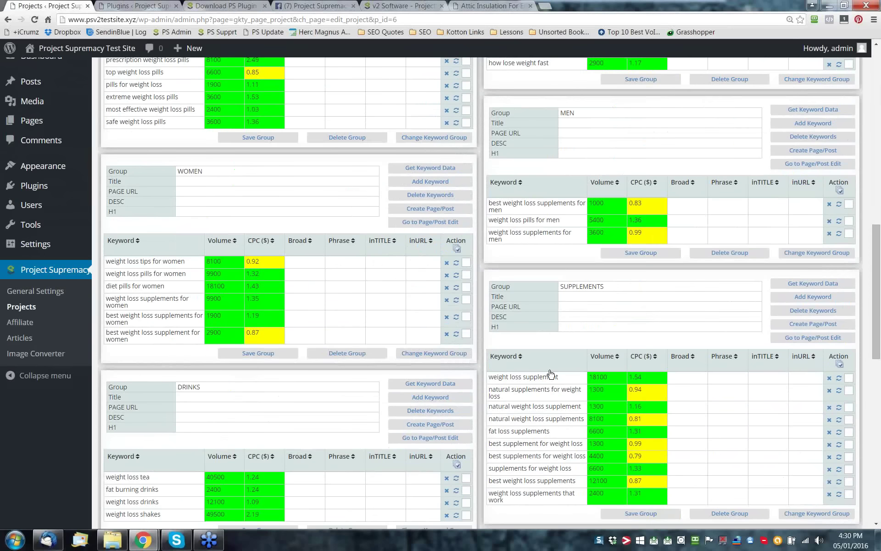
scroll(551, 374, "down", 4)
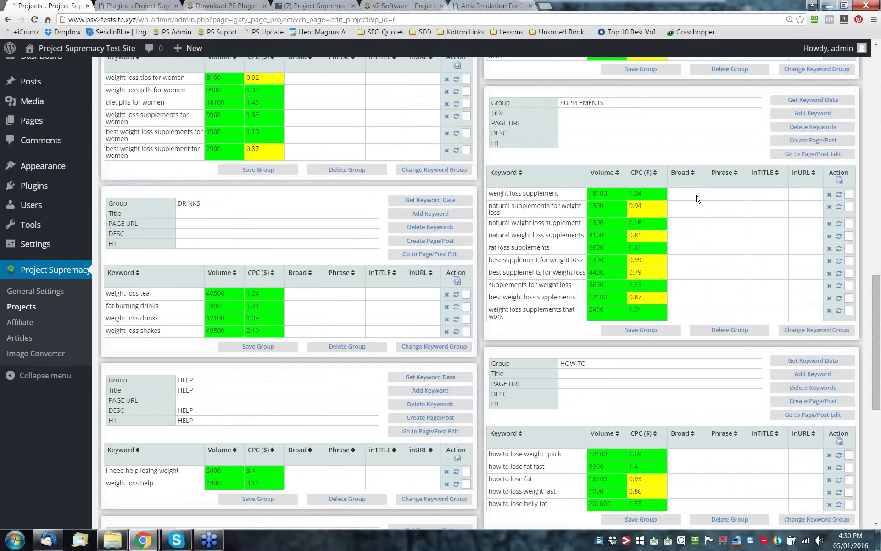
Show the desktop, restore the browser window with the project, and review the WEIGHT LOSS PILLS and LOSE WEIGHT groups.
left_click(830, 5)
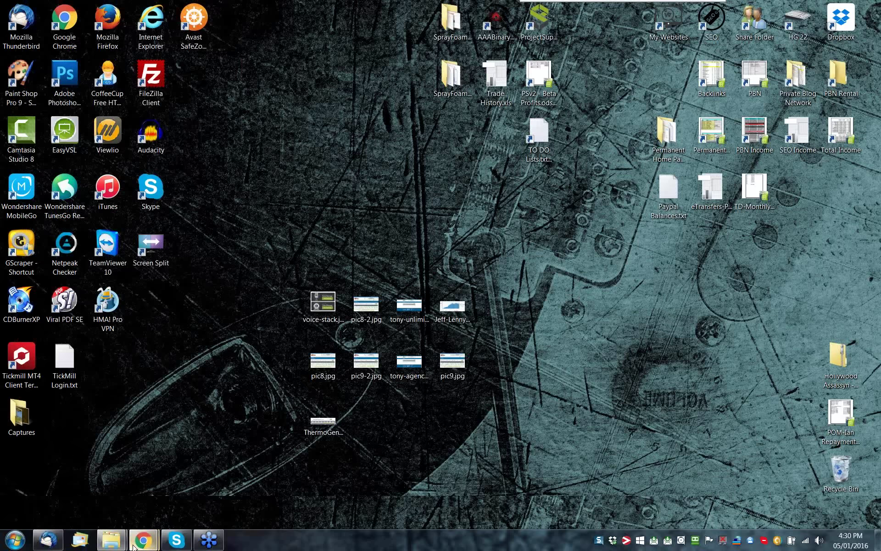
mouse_move(133, 546)
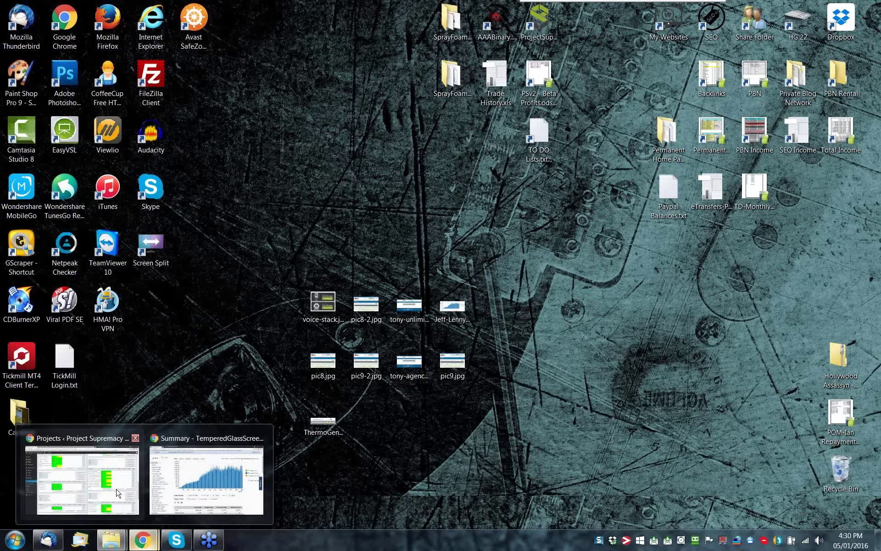
left_click(82, 481)
scroll(556, 235, "up", 6)
scroll(557, 235, "up", 5)
scroll(557, 235, "up", 6)
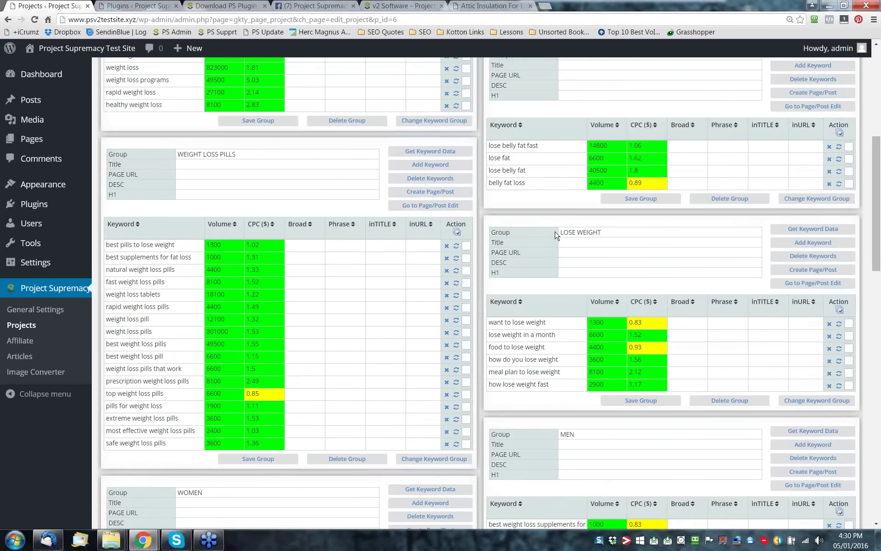
scroll(556, 232, "down", 4)
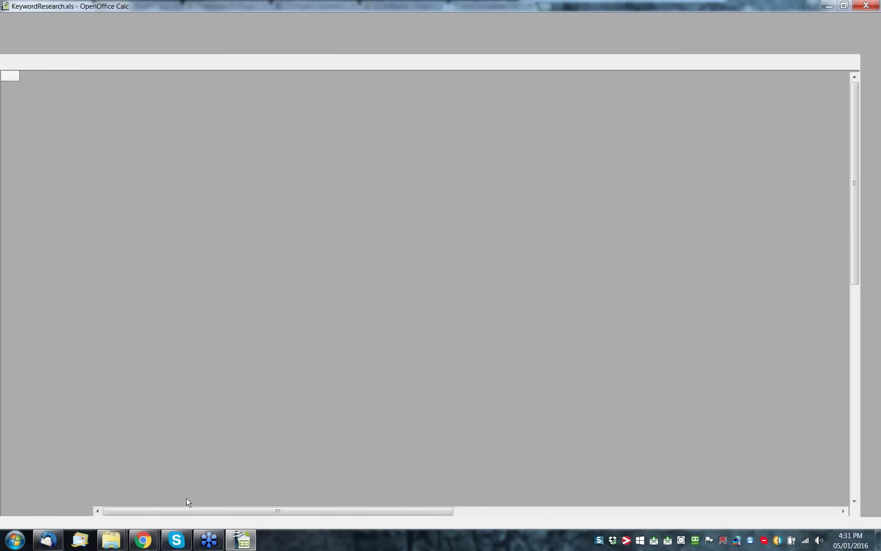
Switch to KeywordResearch.xls in OpenOffice Calc, enlarge and examine the TemperedGlassScreenProtector.org keyword sheet, and minimize it.
key("alt+Tab")
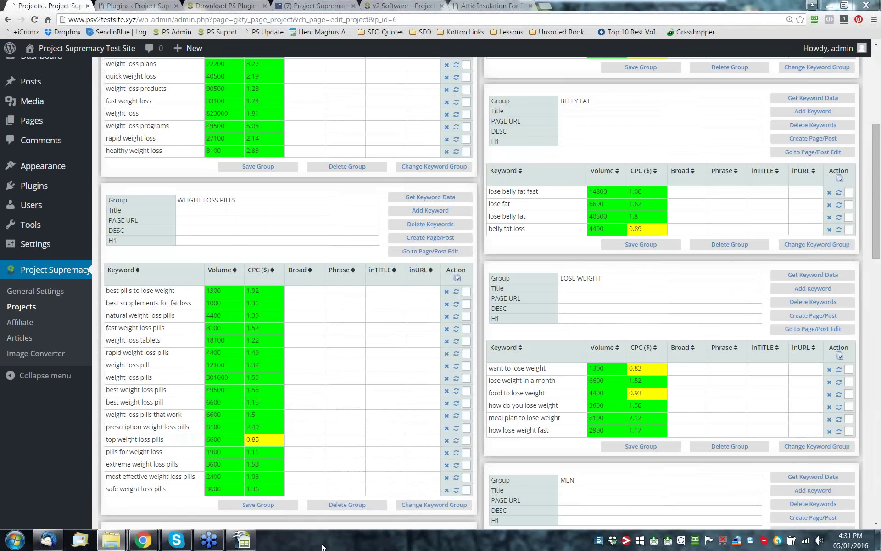
left_click(242, 541)
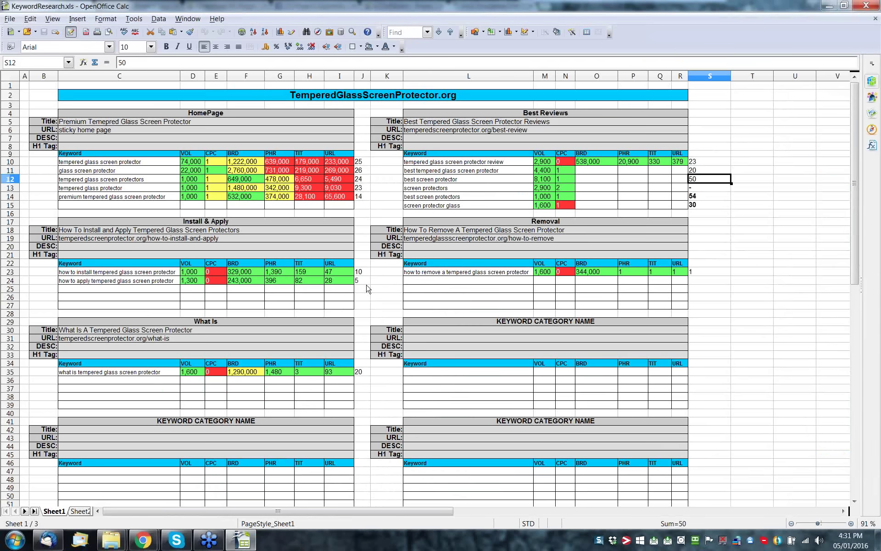
scroll(366, 288, "up", 1)
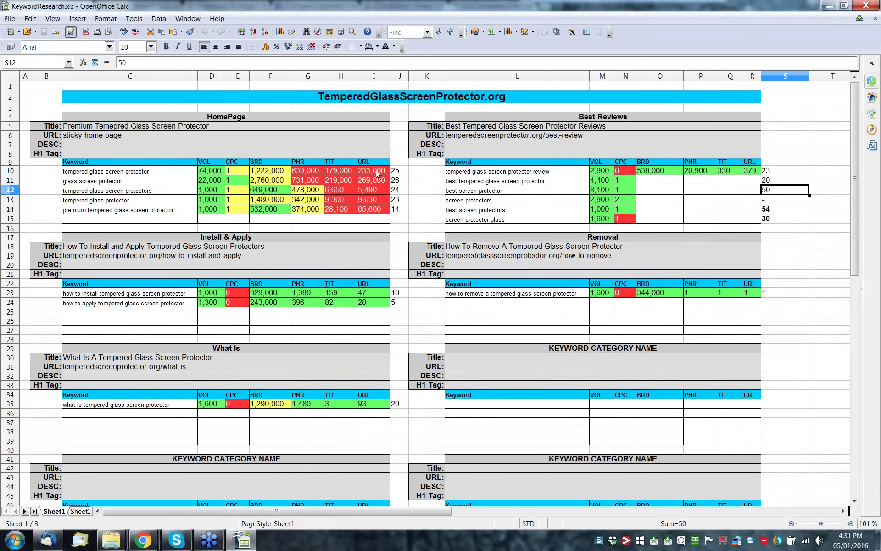
left_click(830, 9)
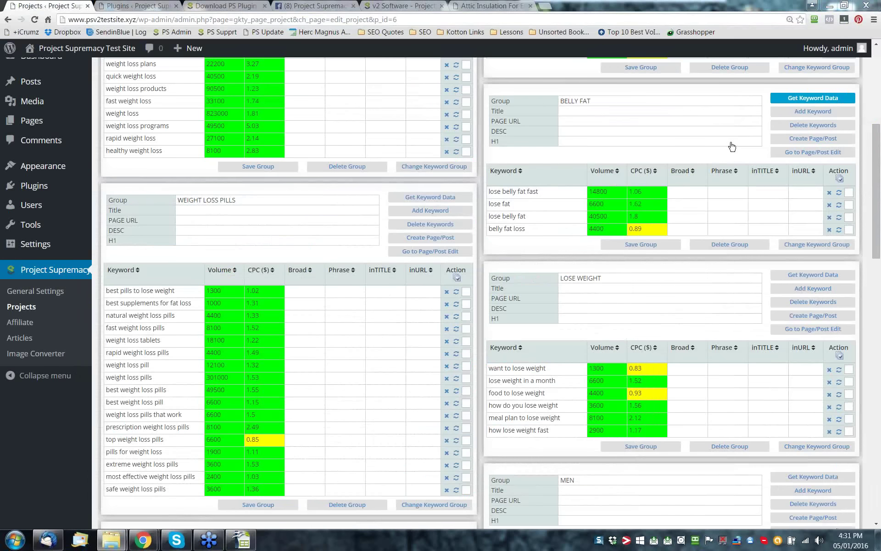
Retrieve the keyword data for the BELLY FAT group.
left_click(813, 98)
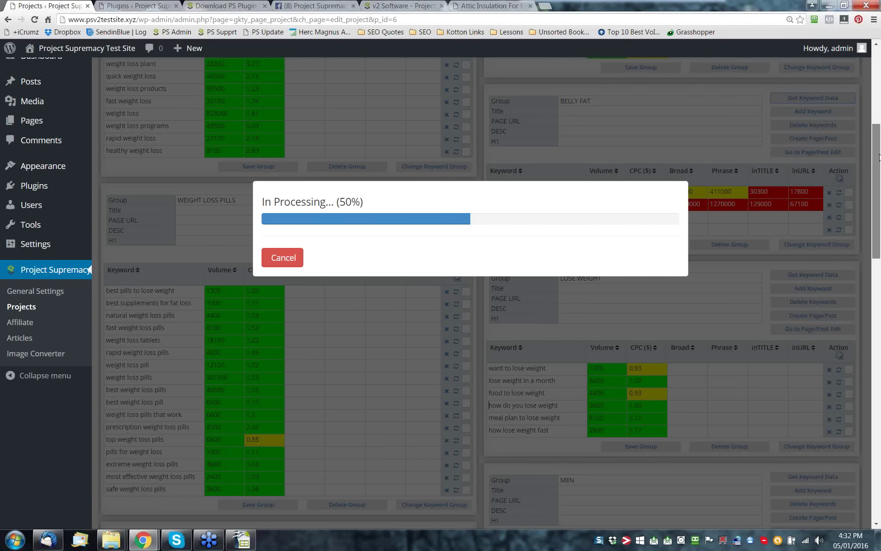
scroll(879, 157, "up", 1)
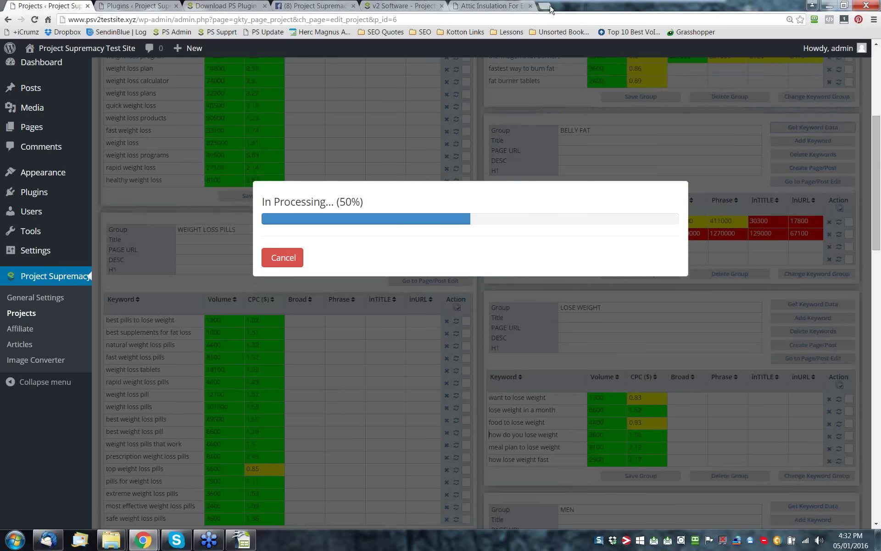
Open a blank browser tab, view the activated domains on the Download PS Plugin page, and return to the project.
left_click(545, 6)
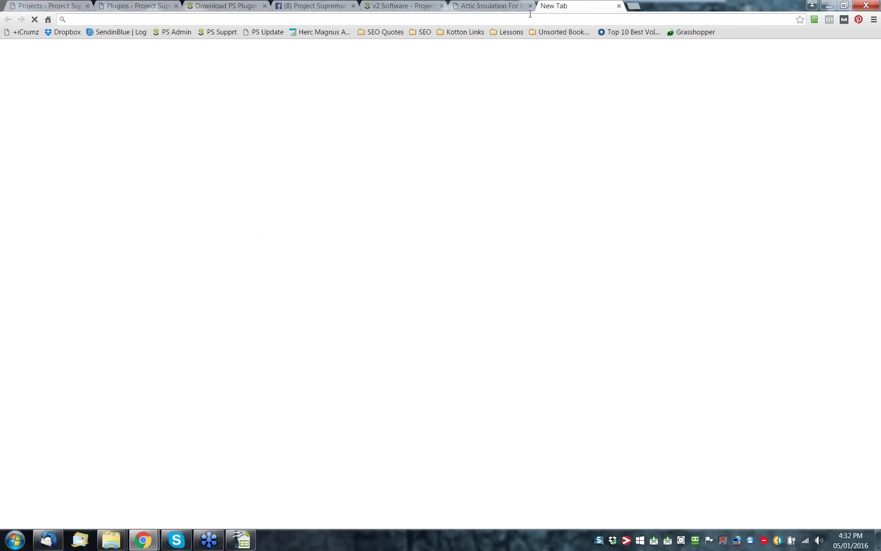
left_click(128, 10)
left_click(219, 6)
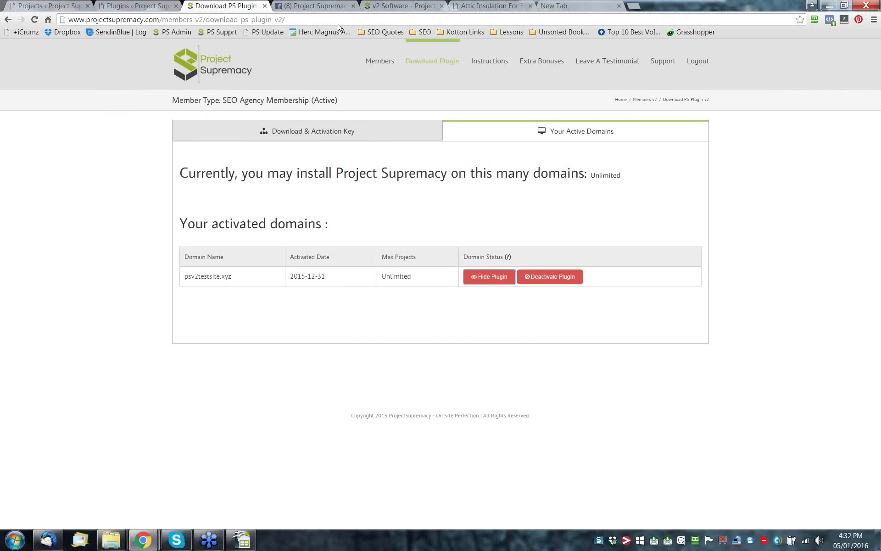
left_click(63, 10)
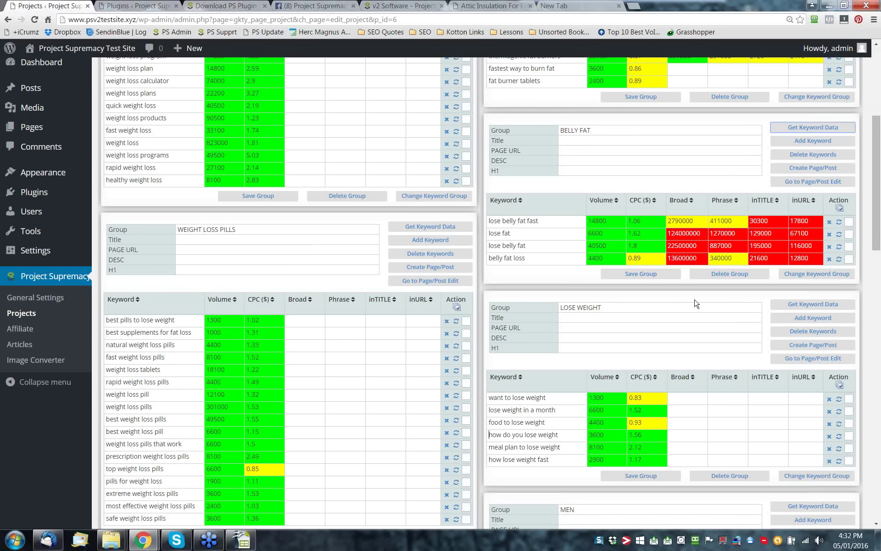
Sort the BELLY FAT keywords by Broad results in ascending order and review the neighbouring groups.
scroll(695, 299, "up", 1)
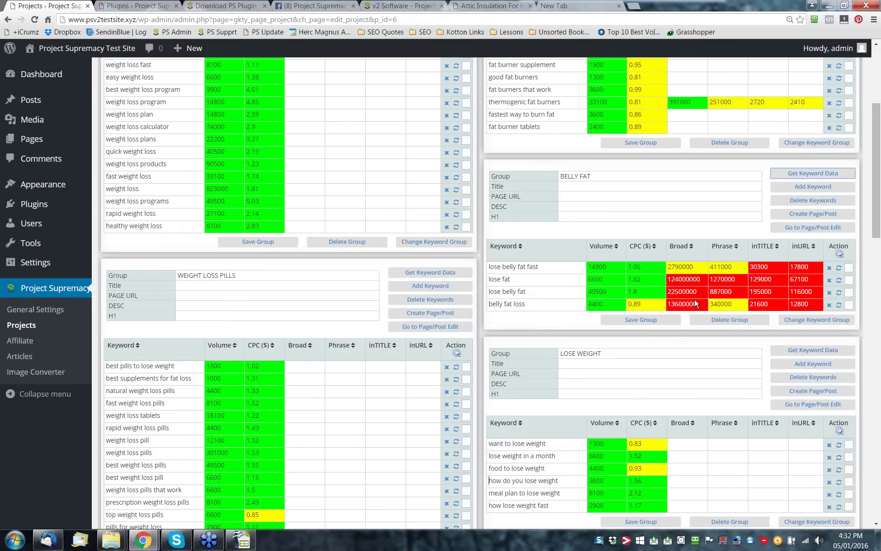
left_click(692, 246)
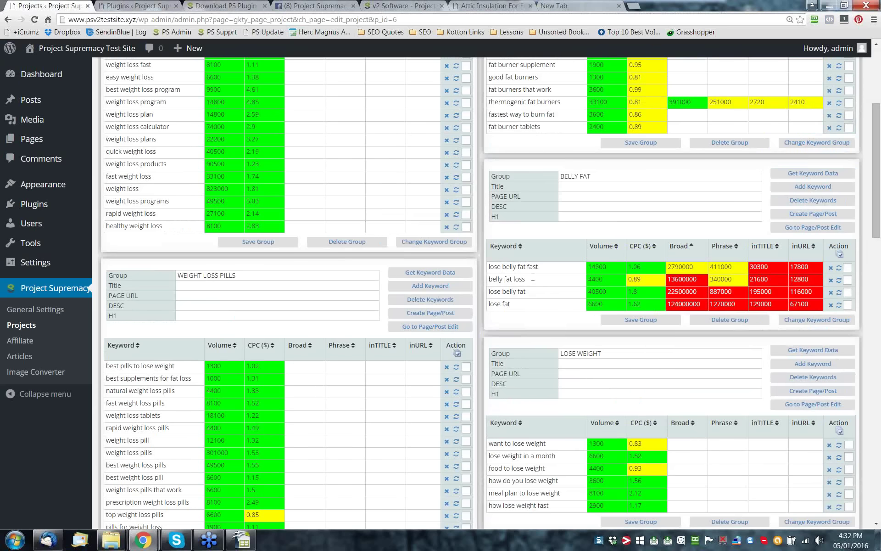
scroll(533, 277, "up", 1)
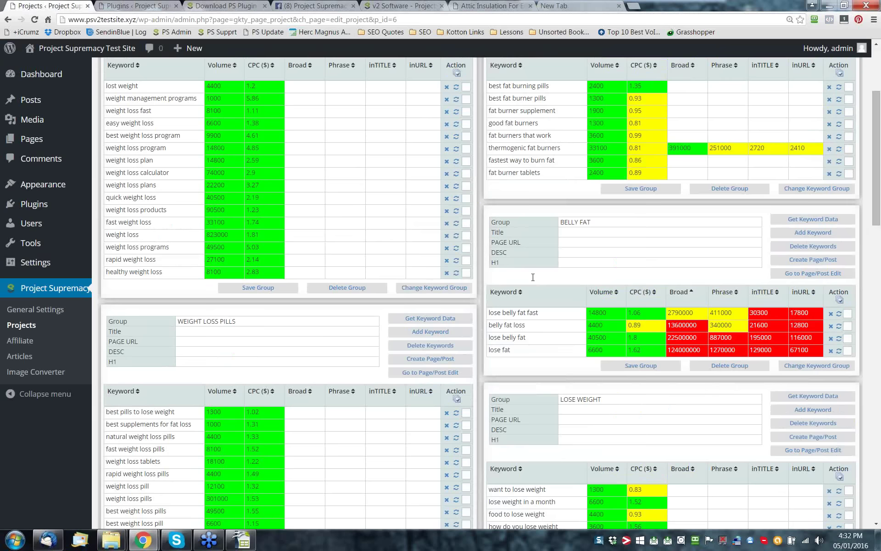
scroll(533, 277, "up", 3)
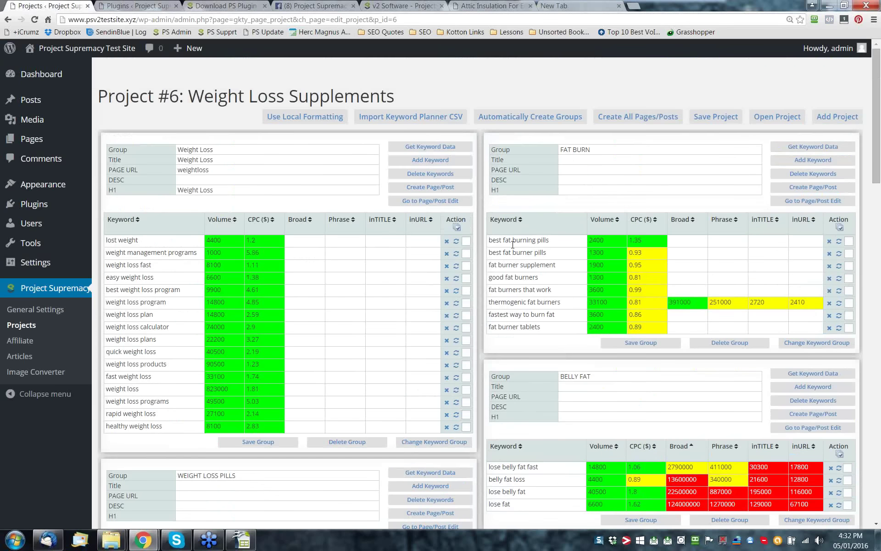
scroll(513, 245, "down", 1)
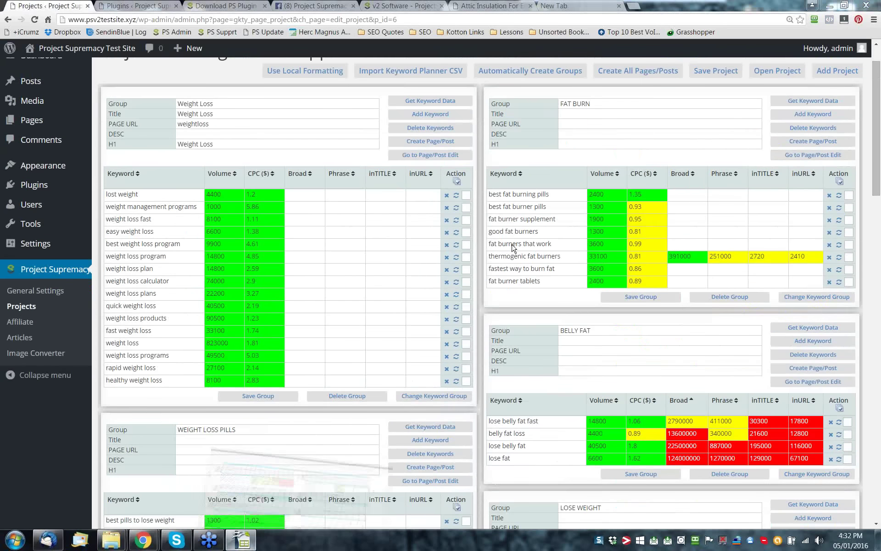
Switch to KeywordResearch.xls in OpenOffice Calc, close it, and return to the start of the Weight Loss Supplements project.
key("alt+Tab")
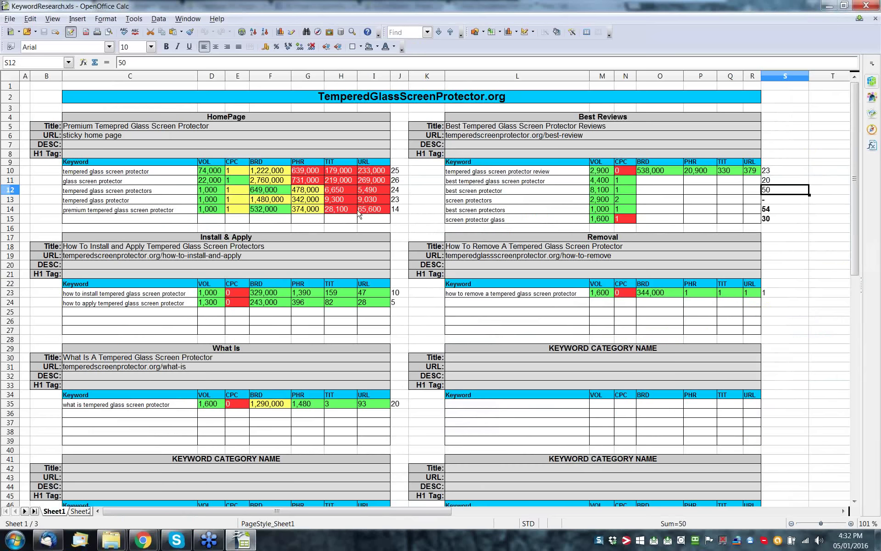
left_click(865, 6)
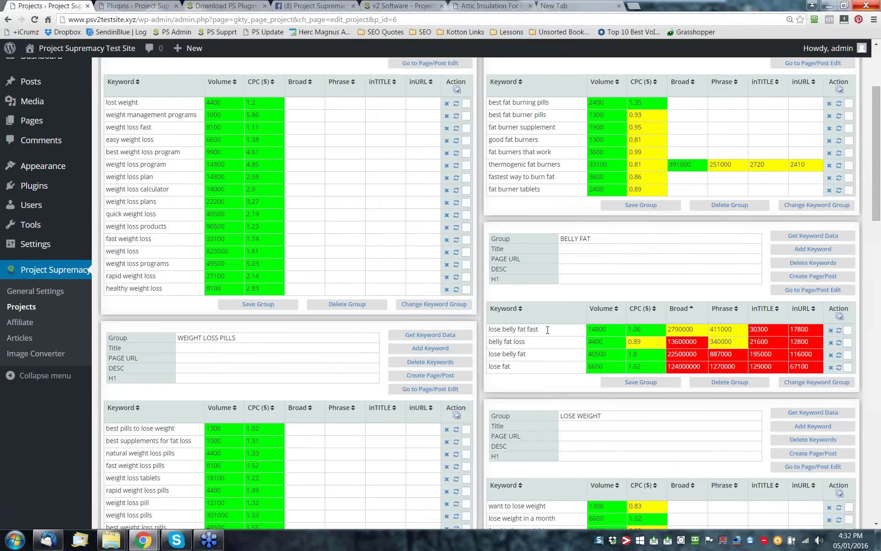
scroll(550, 331, "up", 3)
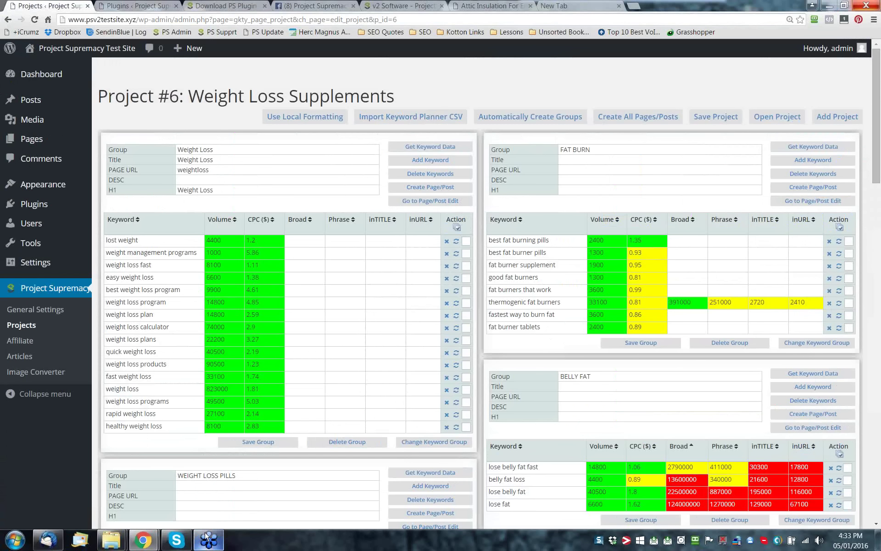
Review Project Supremacy's General Settings, including the API settings, the VOLUME conditional formatting and the Local Business markup schema.
mouse_move(206, 537)
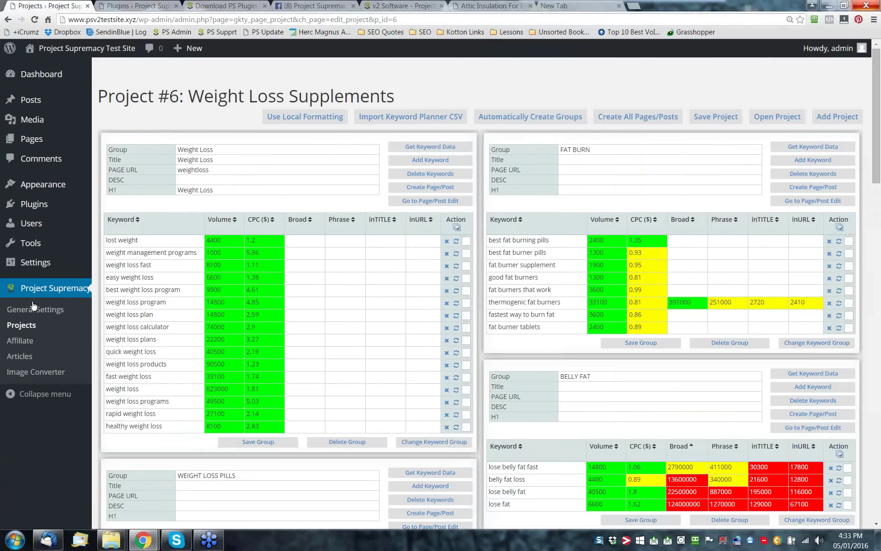
left_click(73, 309)
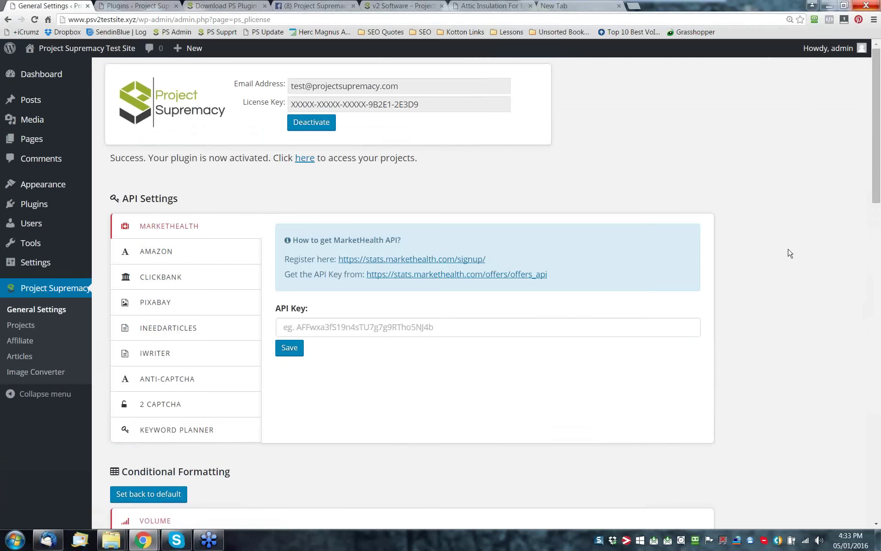
scroll(790, 253, "down", 4)
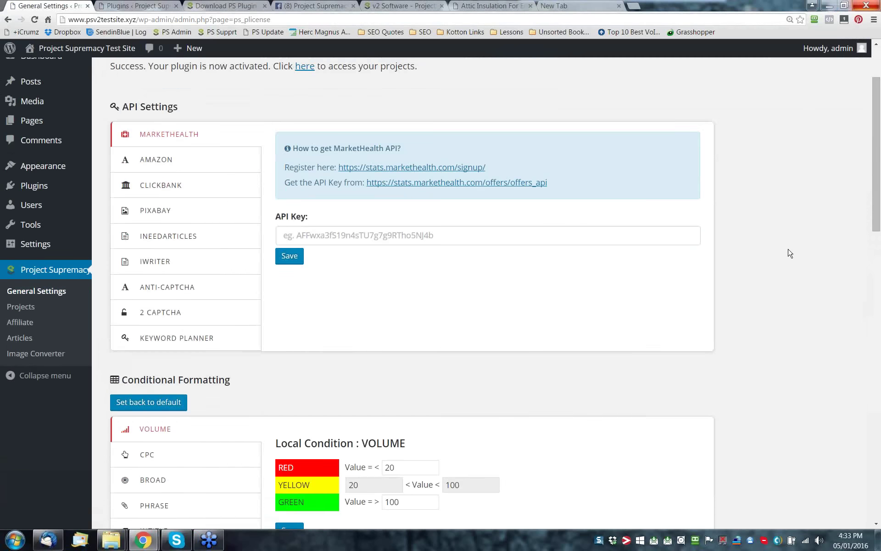
scroll(790, 252, "down", 10)
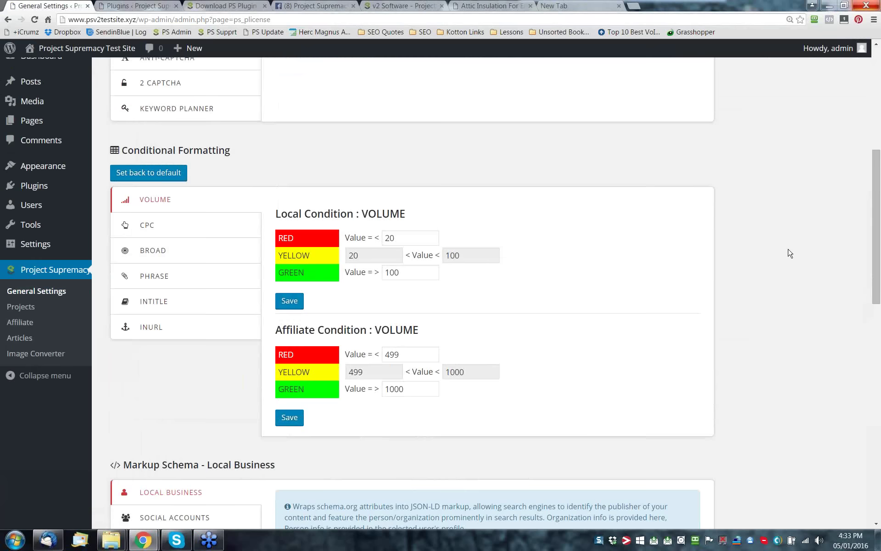
scroll(790, 253, "down", 1)
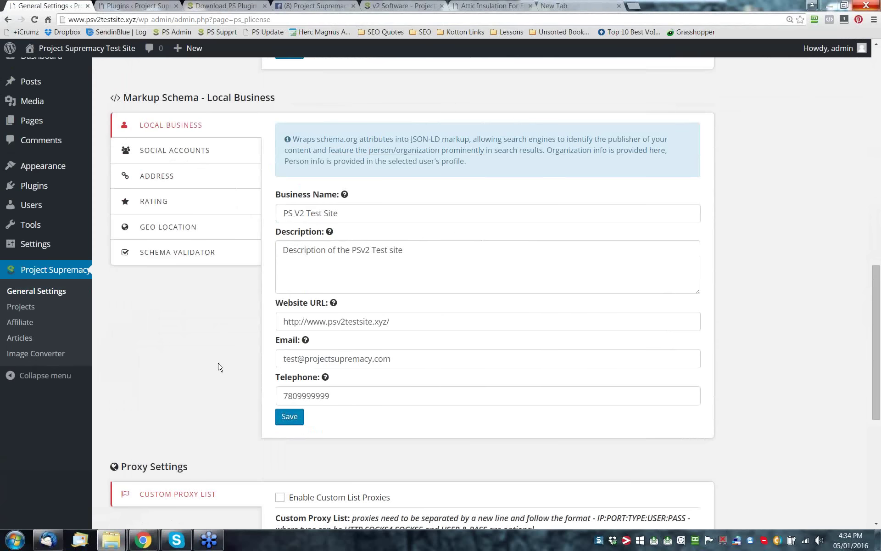
scroll(218, 368, "up", 15)
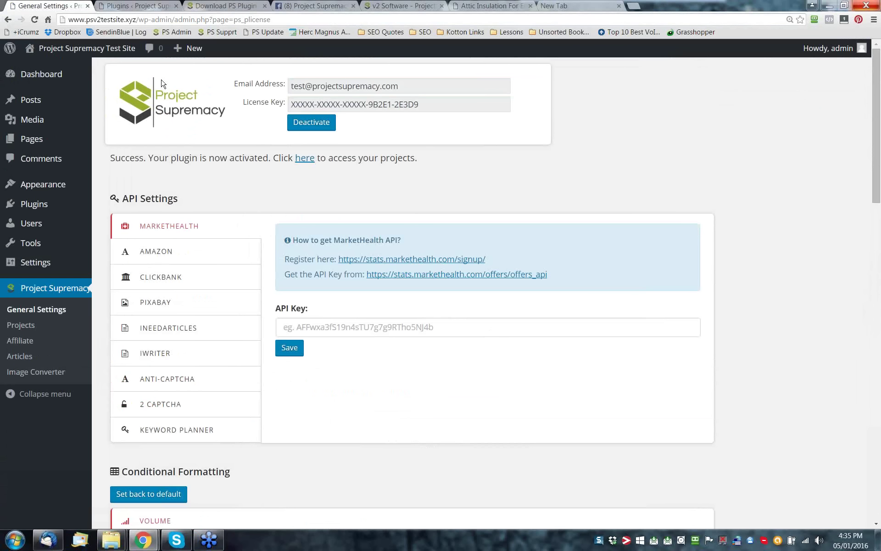
Open the Air Conditioning Phoenix project and highlight its title and the Heating Furnace, HVAC and Plumbing group names while examining them.
left_click(26, 325)
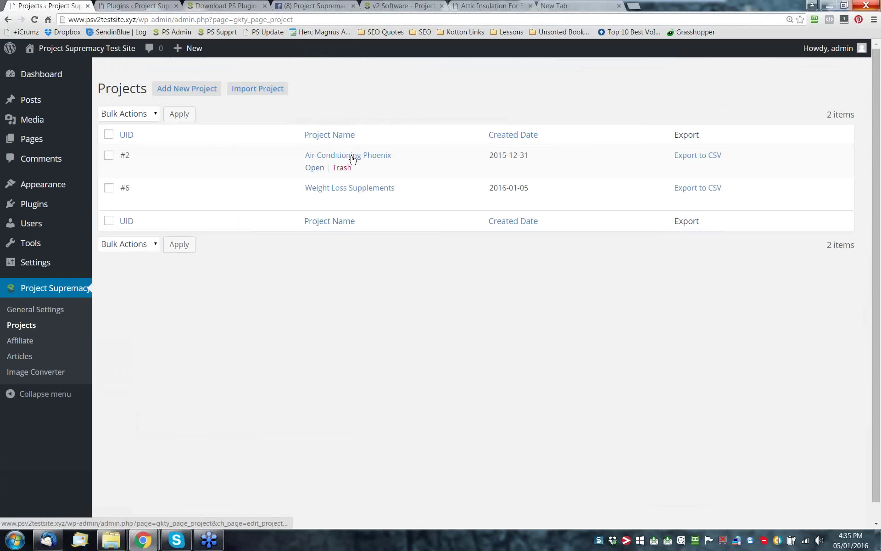
left_click(352, 159)
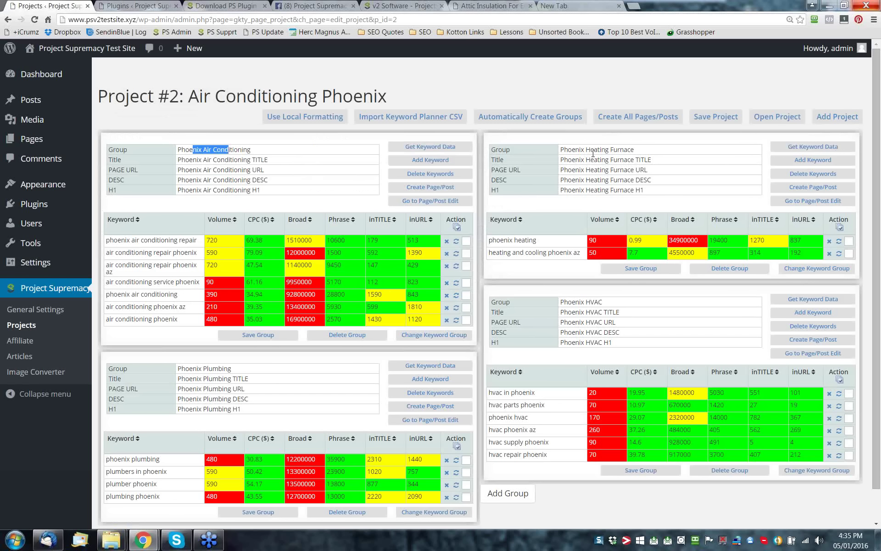
left_click_drag(591, 149, 635, 149)
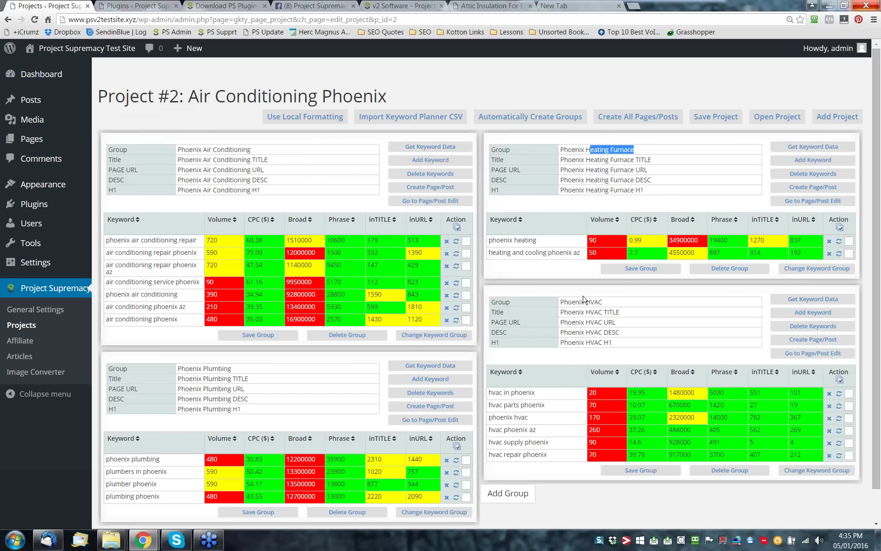
left_click_drag(586, 302, 602, 302)
left_click_drag(206, 368, 231, 368)
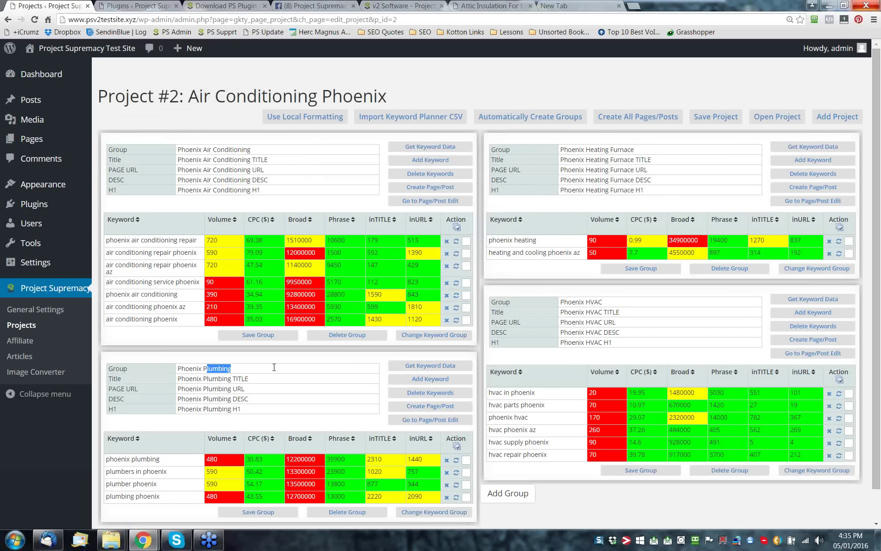
left_click_drag(189, 96, 315, 104)
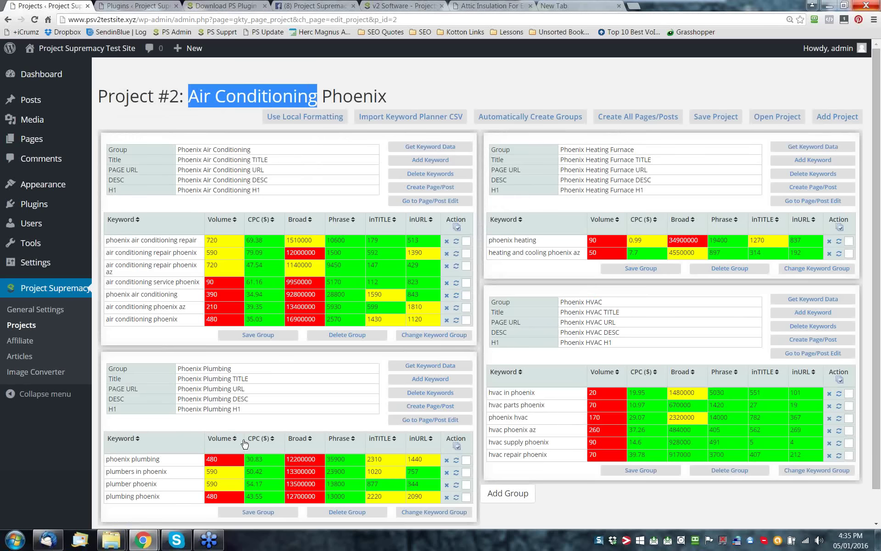
scroll(245, 440, "down", 1)
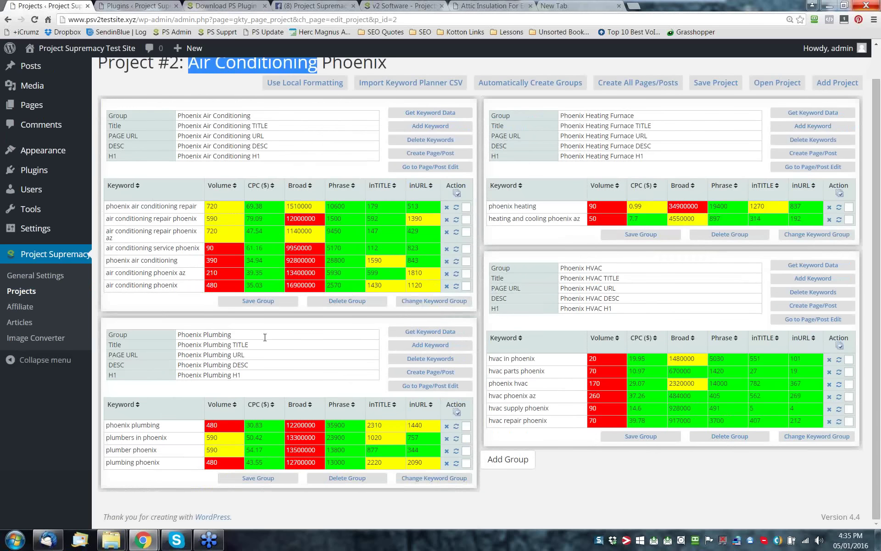
left_click_drag(246, 334, 178, 335)
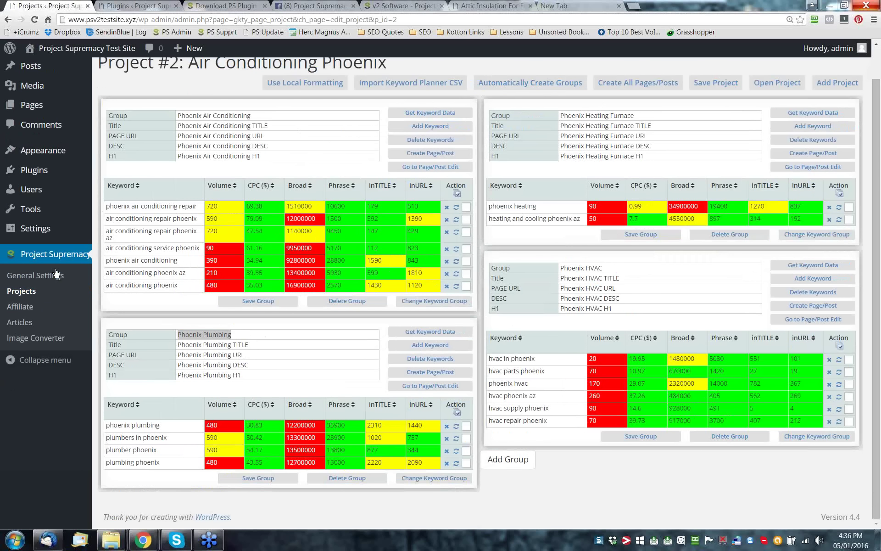
Open the Keyword Planner API settings in General Settings and look through the Default Language options without choosing one.
left_click(40, 280)
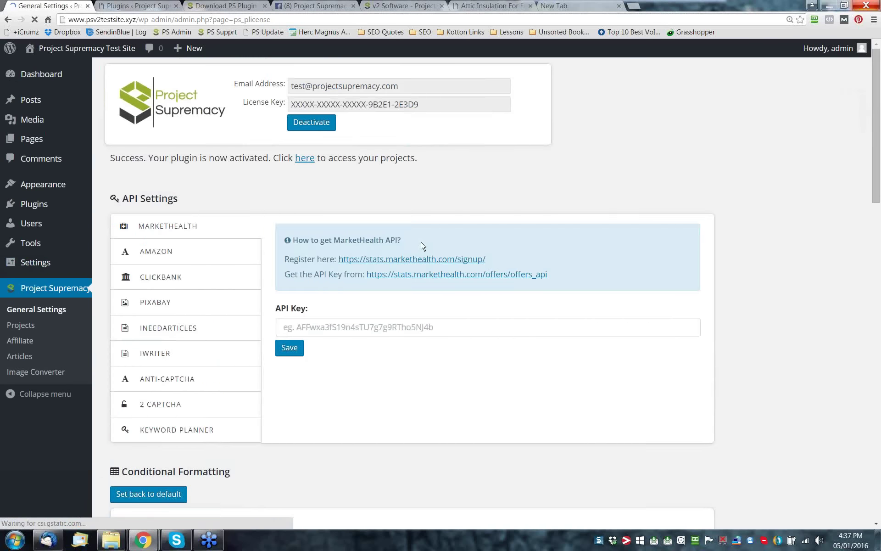
scroll(404, 270, "down", 2)
left_click(167, 338)
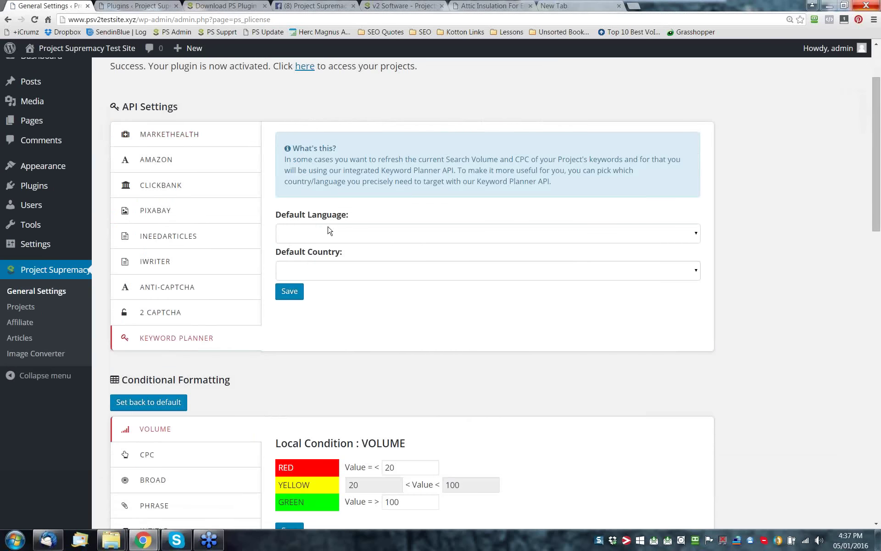
left_click(357, 232)
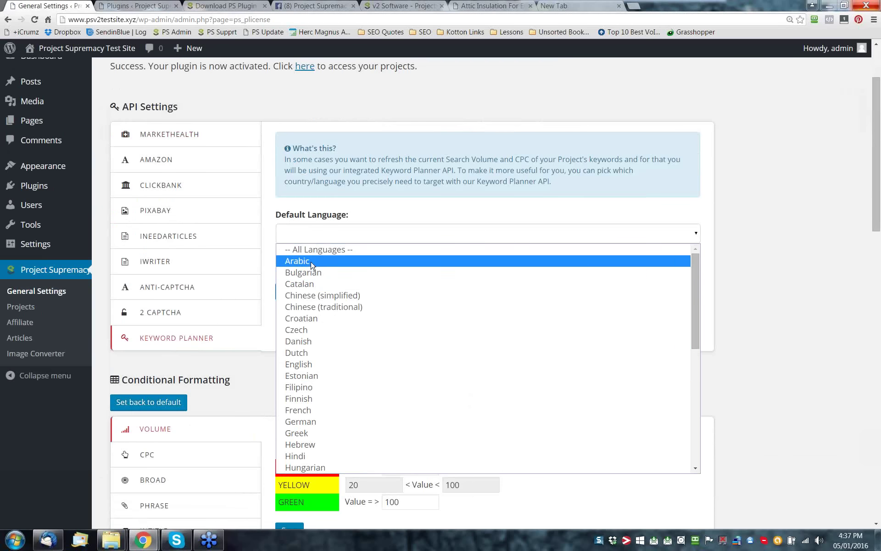
scroll(335, 340, "down", 2)
scroll(334, 342, "up", 2)
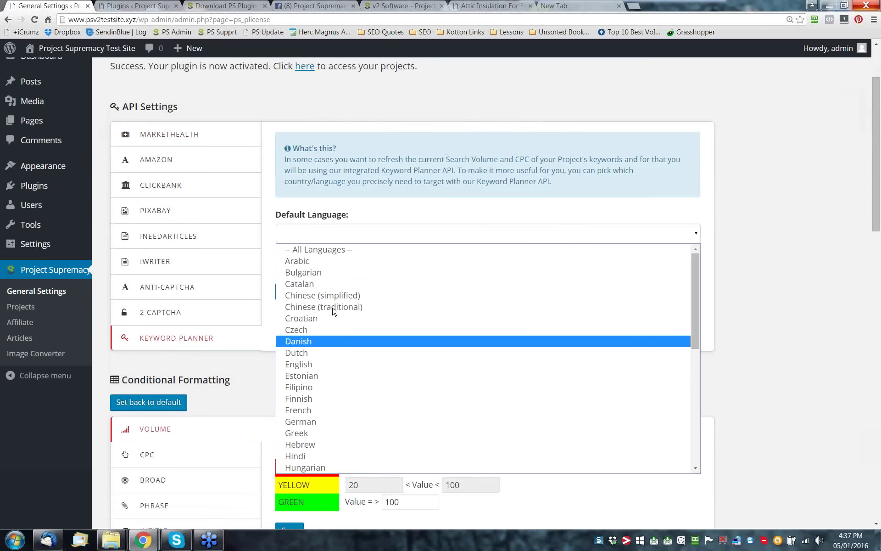
left_click(760, 318)
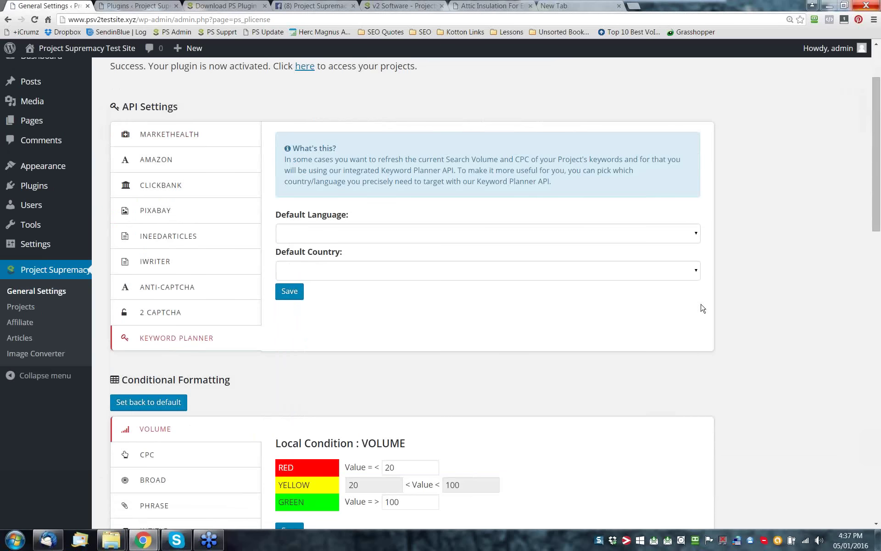
Look at the Default Country options, then view the Default Language list again, leaving both unset.
left_click(525, 271)
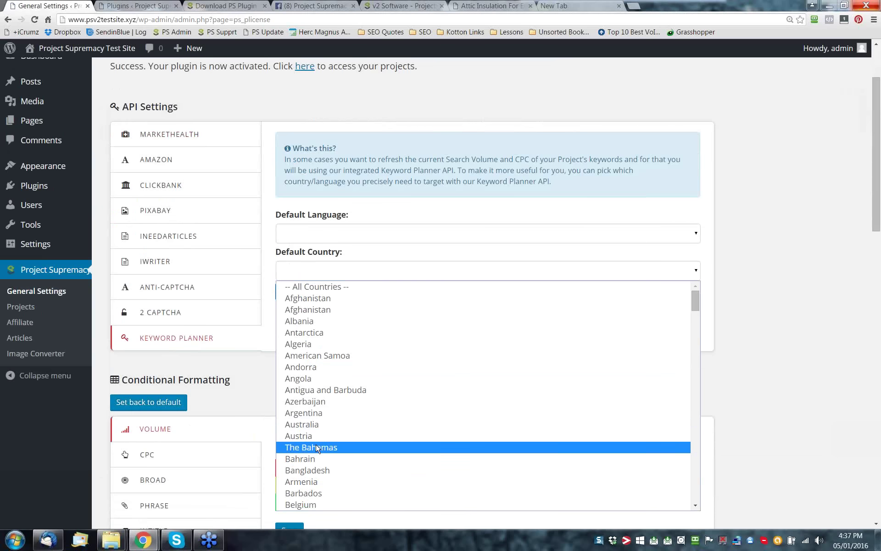
left_click(718, 366)
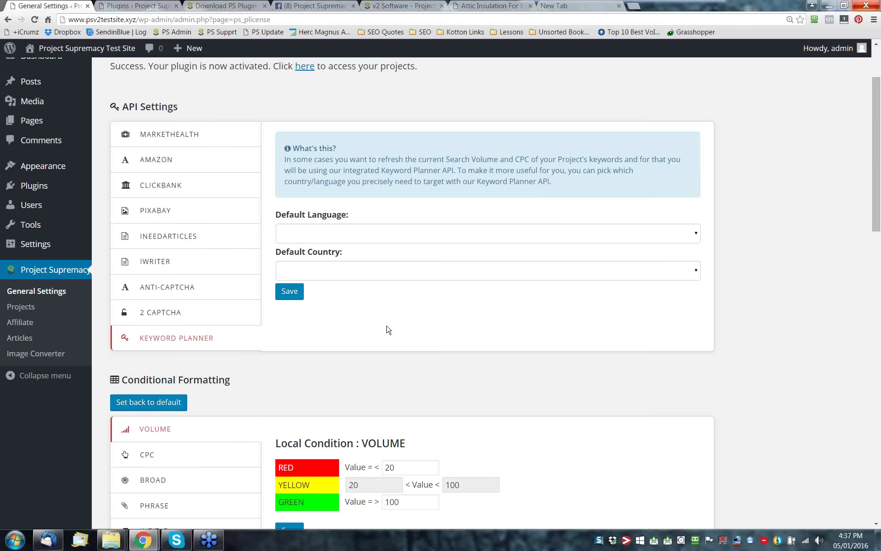
left_click(396, 234)
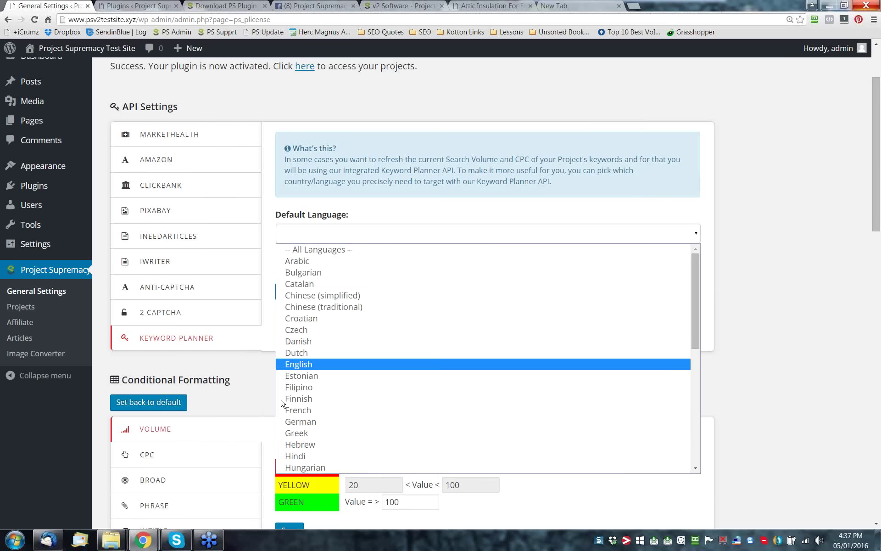
left_click(807, 268)
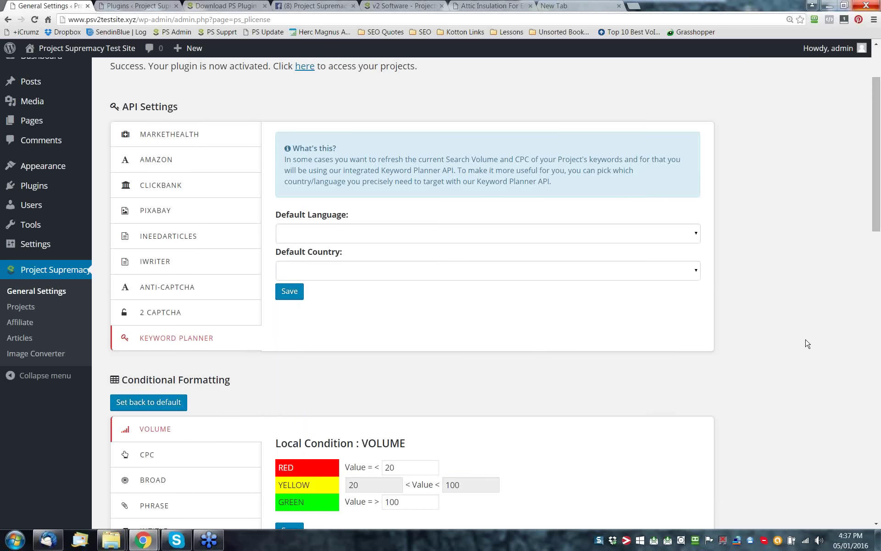
Search Google for tempered glass in the empty browser tab.
scroll(808, 343, "up", 2)
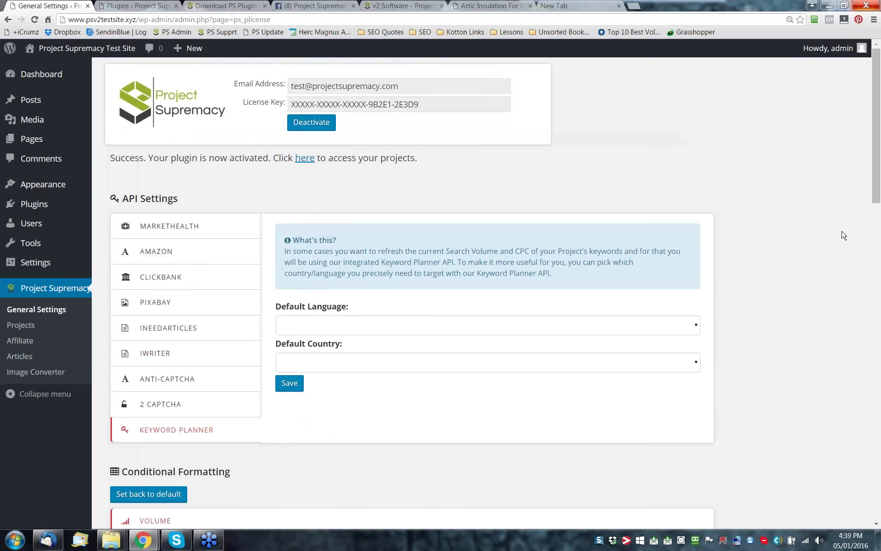
left_click(569, 5)
left_click(338, 175)
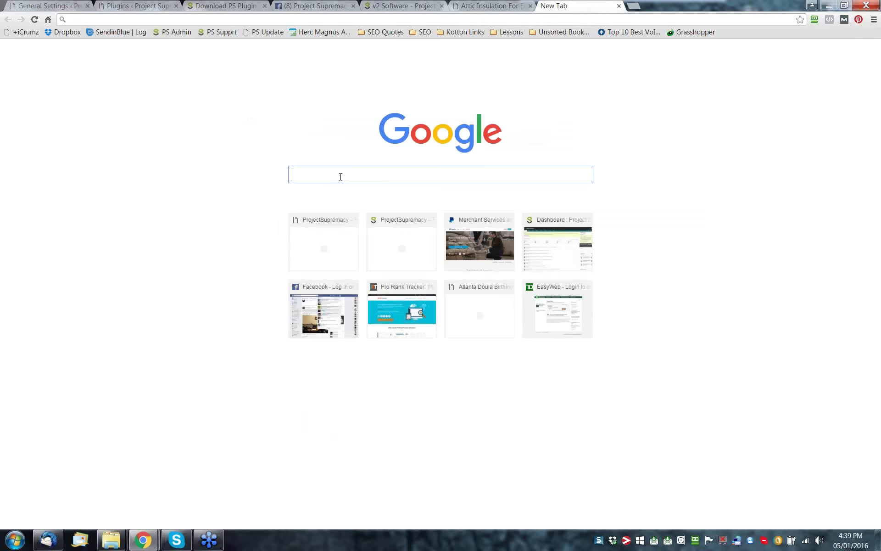
type("temperd")
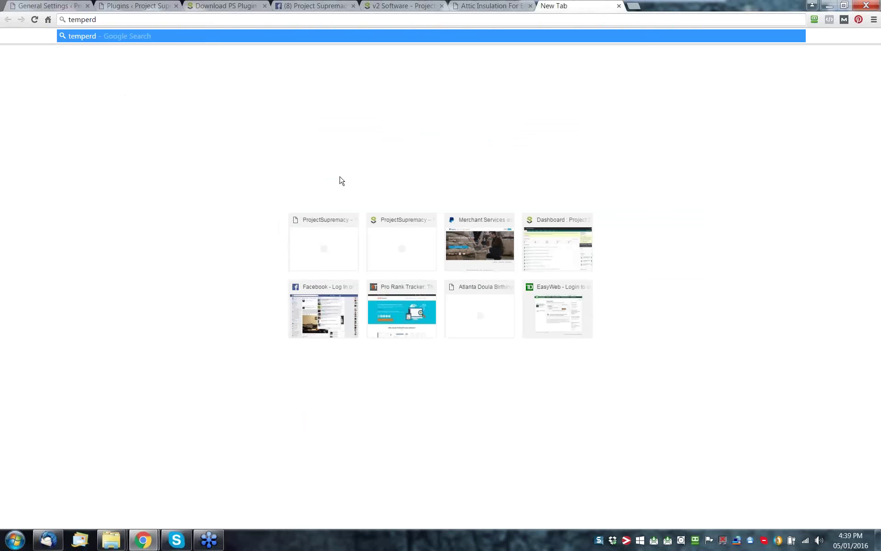
key("BackSpace")
type("ed glass")
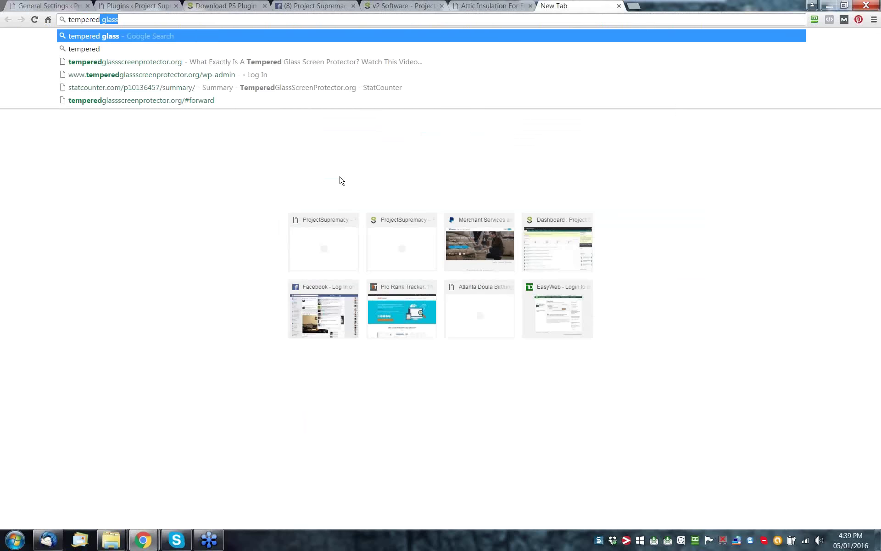
key("Return")
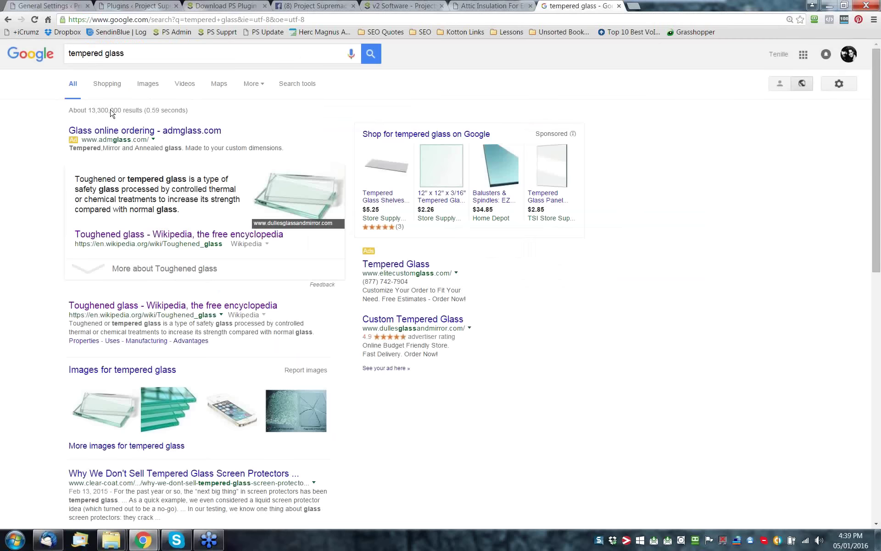
Find the temperedglassscreenprotector.org listing in the search results and highlight its title and address.
scroll(35, 248, "down", 5)
left_click_drag(185, 376, 59, 383)
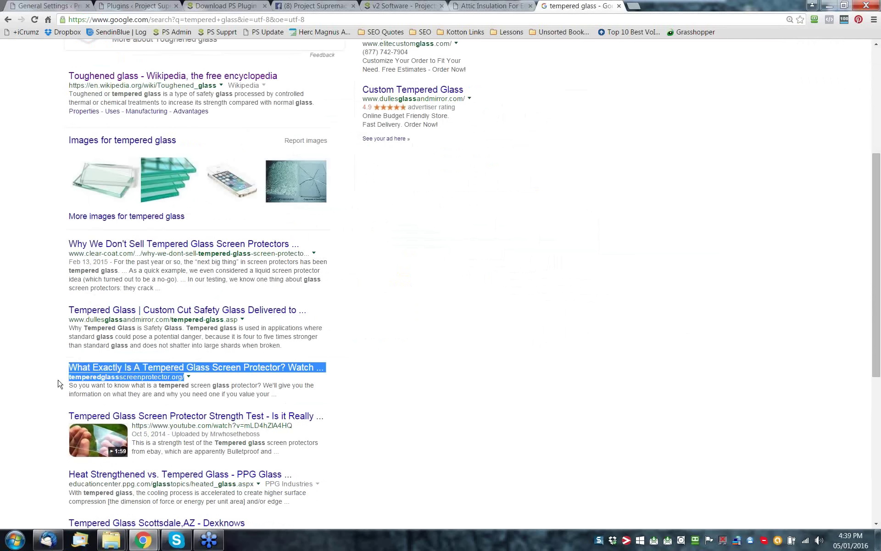
scroll(563, 360, "up", 4)
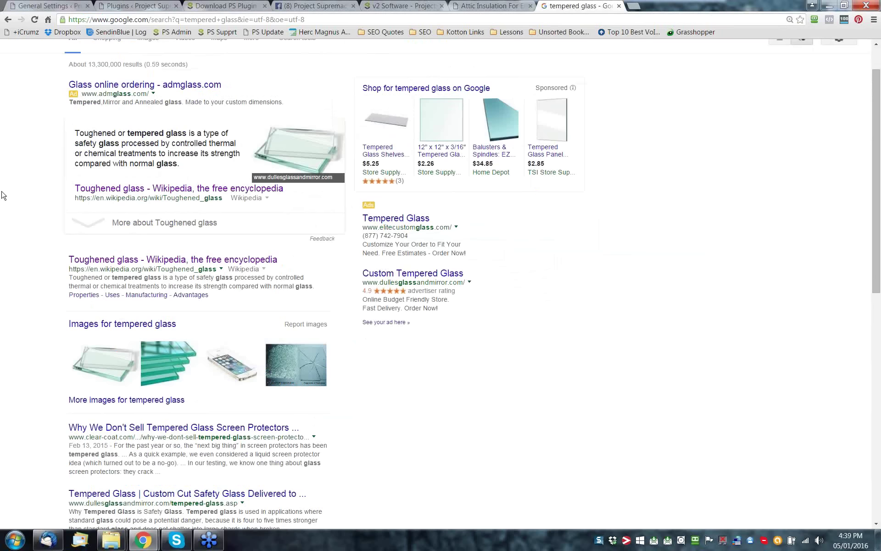
Search Google for the exact phrase "tempered glass" in quotation marks.
scroll(39, 229, "up", 1)
left_click(133, 53)
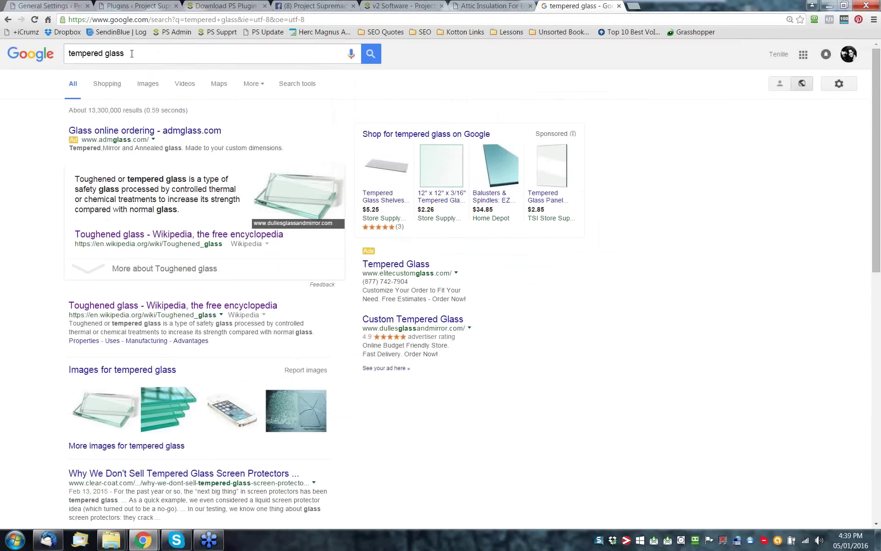
type("\"")
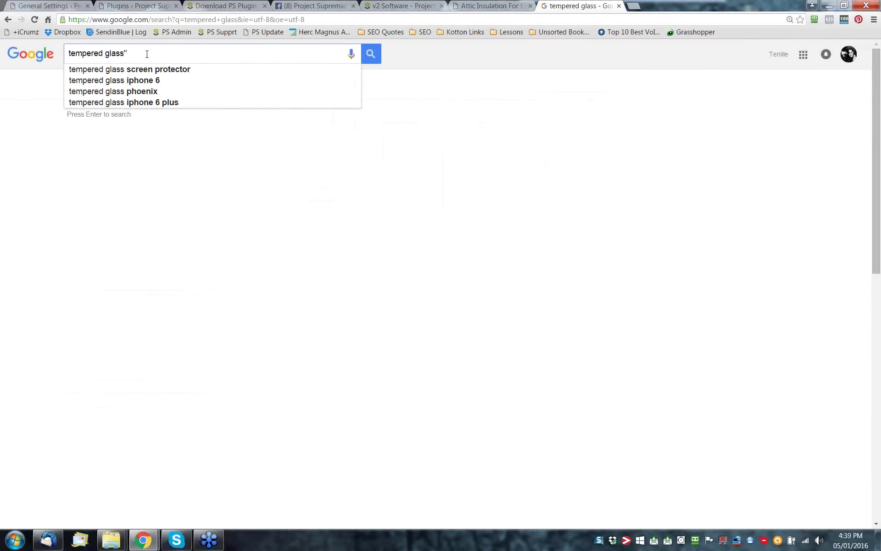
type("\"")
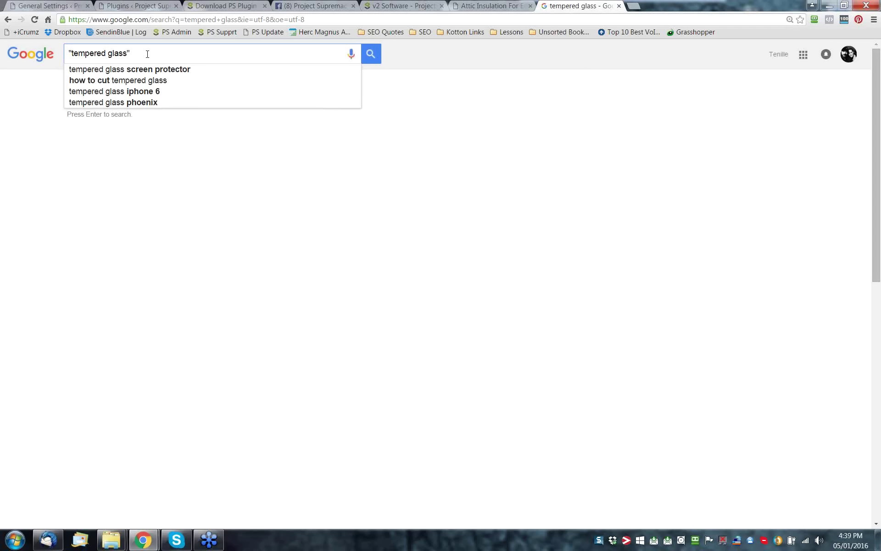
key("Return")
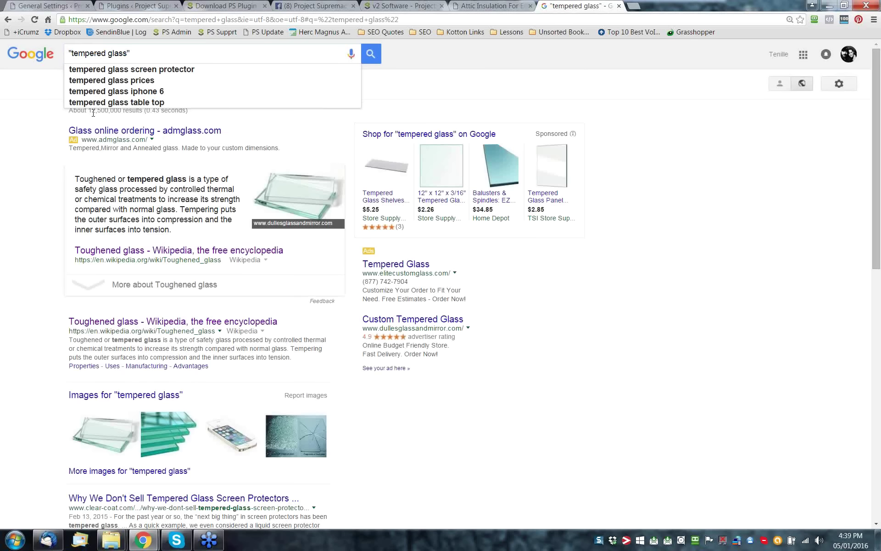
Restrict the search to page titles with the query intitle:"tempered glass".
left_click(69, 54)
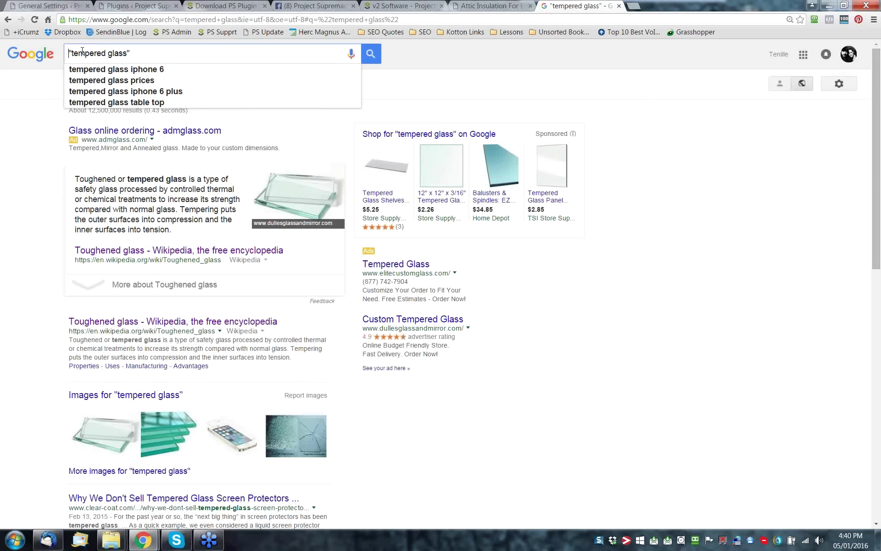
type("int")
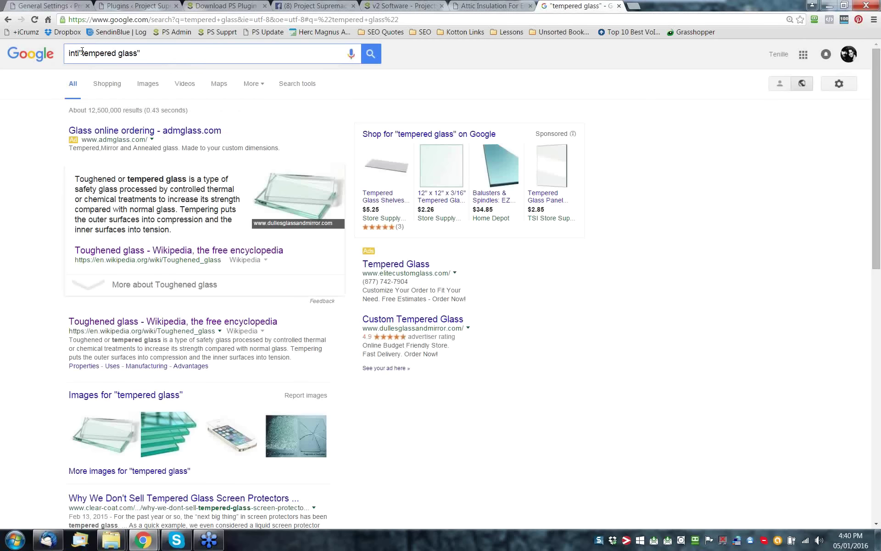
type("itle:")
key("Return")
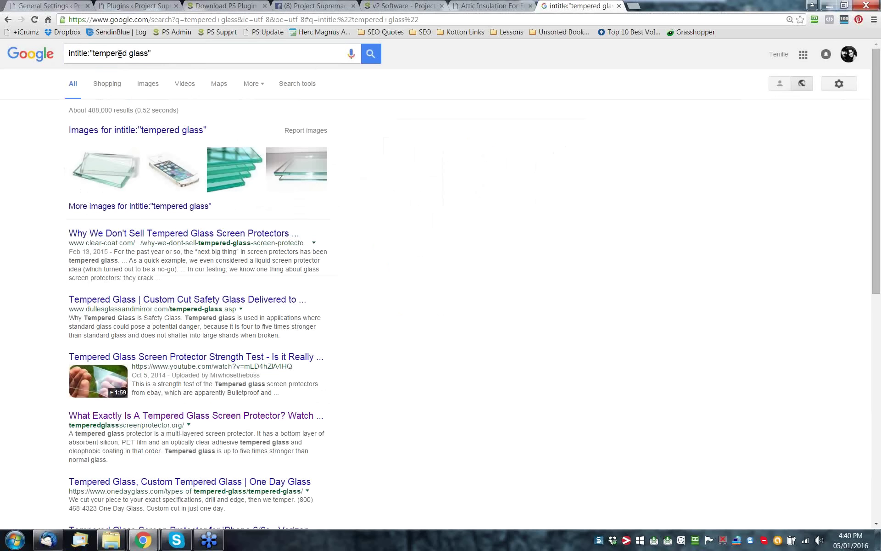
Change the query's operator to search page addresses with inurl:"tempered glass".
left_click(85, 54)
left_click_drag(89, 54, 75, 54)
type("url")
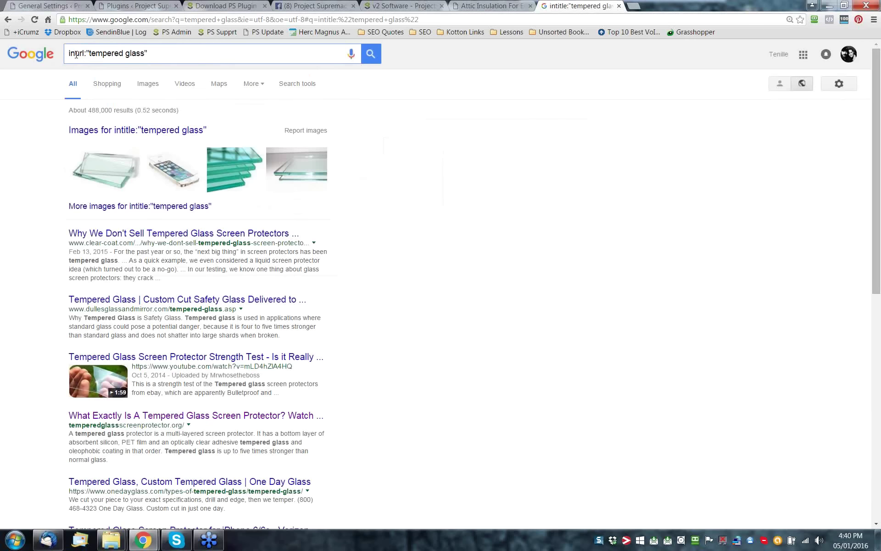
key("Return")
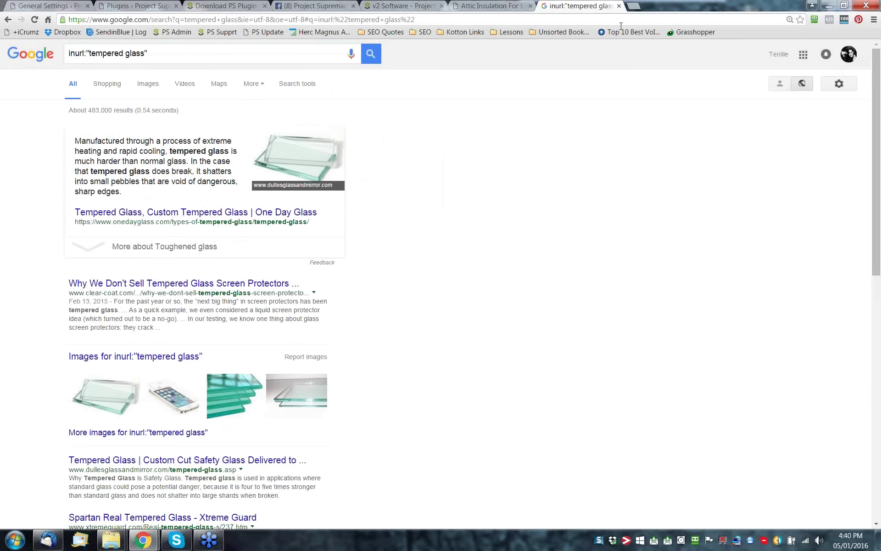
Close the Google search, Attic Insulation and v2 Software pages, and return to the plugin's General Settings.
key("ctrl+w")
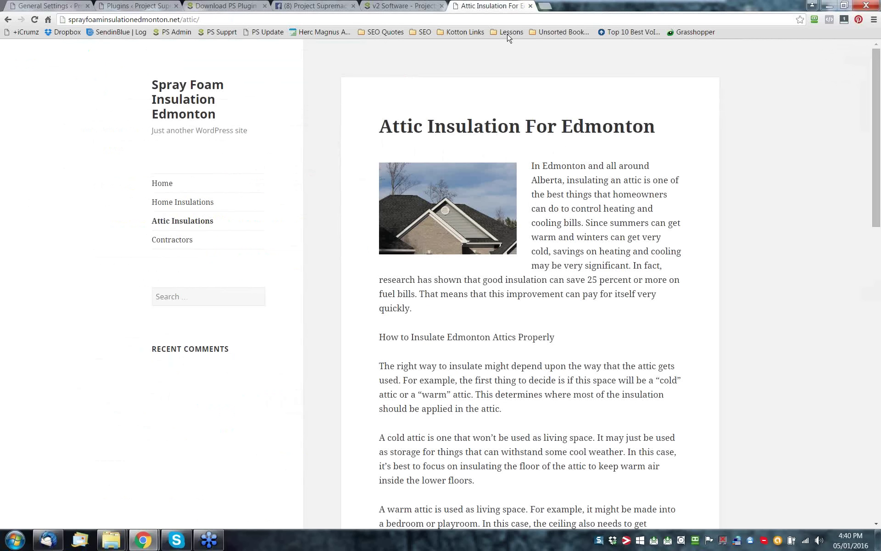
left_click(531, 6)
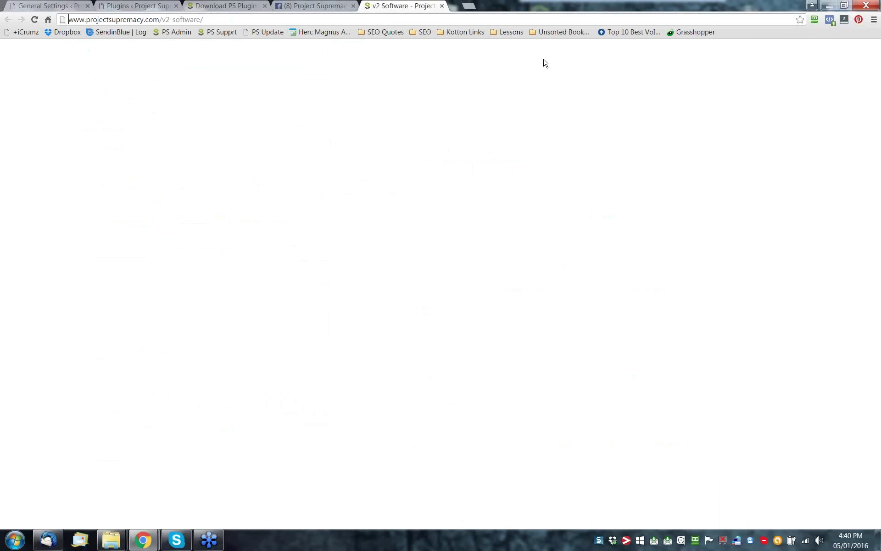
left_click(442, 6)
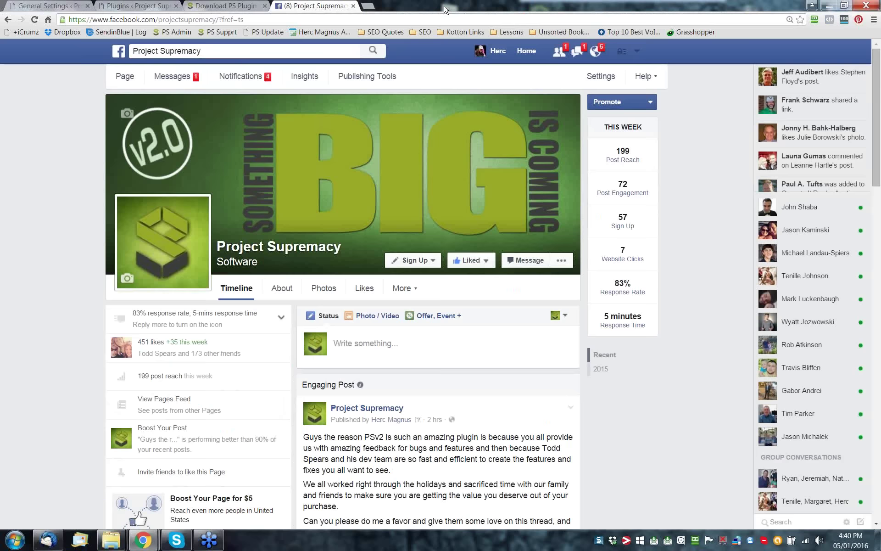
left_click(47, 6)
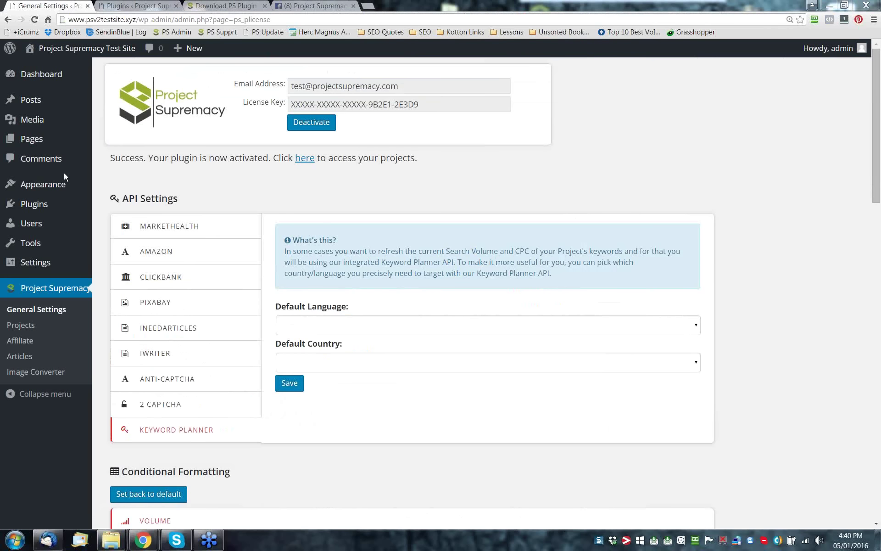
Switch to the Project Supremacy members area and open its Instructions page with the video help files.
left_click(248, 6)
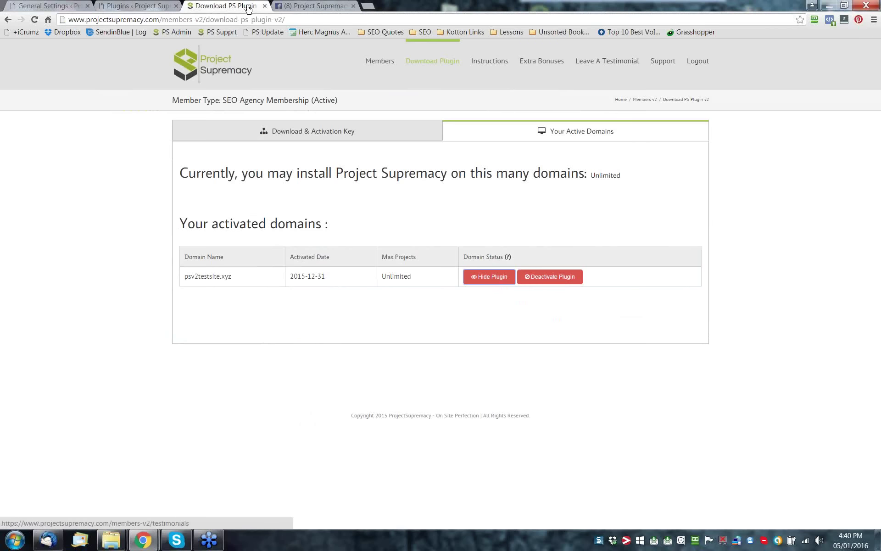
left_click(500, 62)
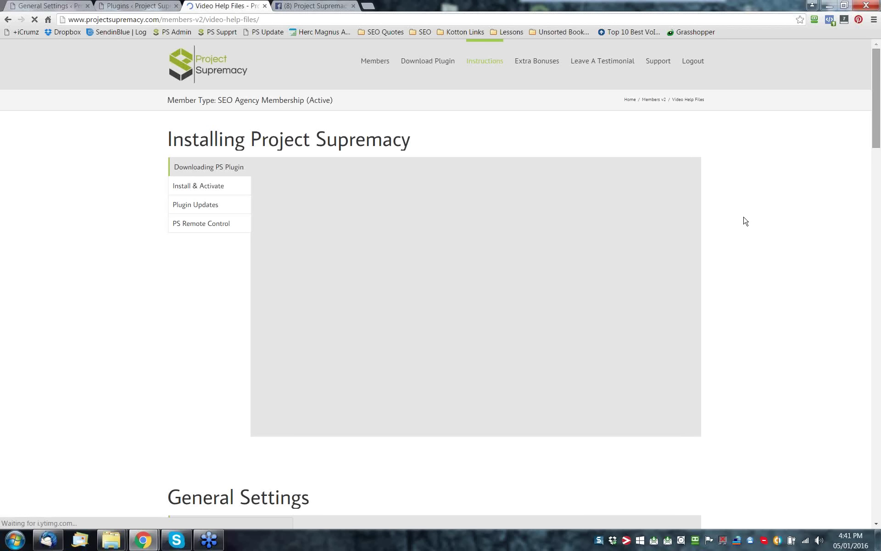
scroll(745, 221, "down", 1)
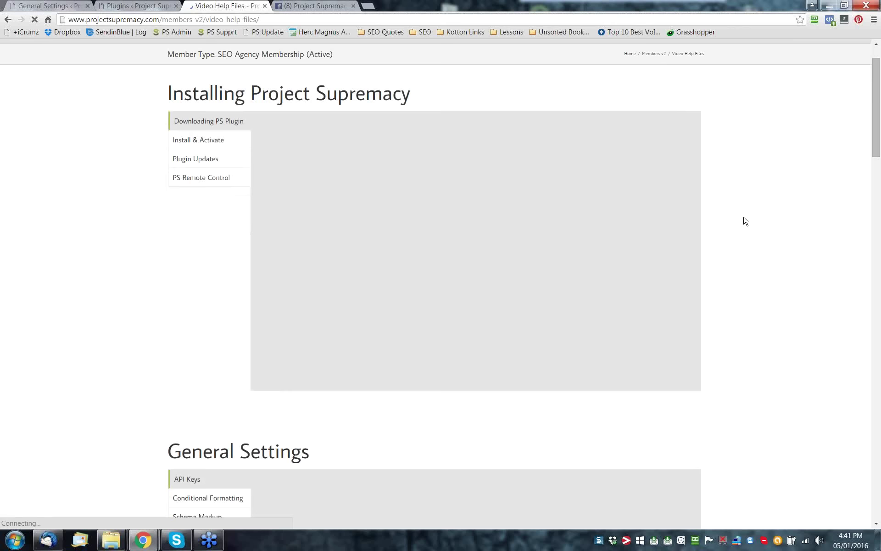
scroll(746, 221, "up", 1)
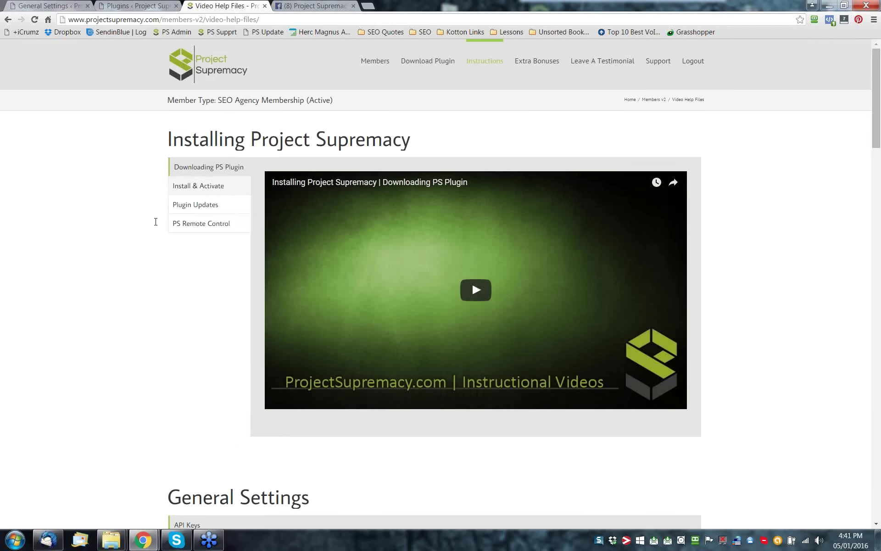
View the Install & Activate, Plugin Updates and PS Remote Control entries under Installing Project Supremacy.
left_click(202, 188)
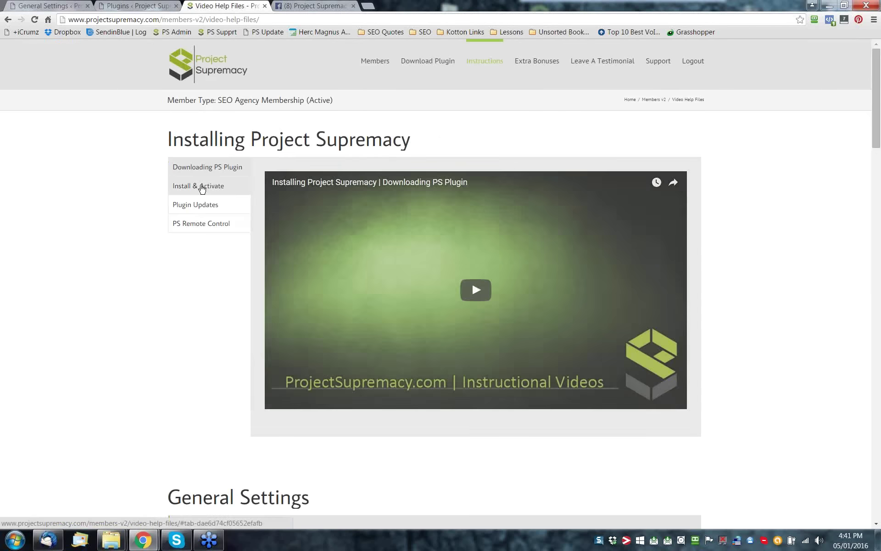
left_click(195, 204)
left_click(198, 225)
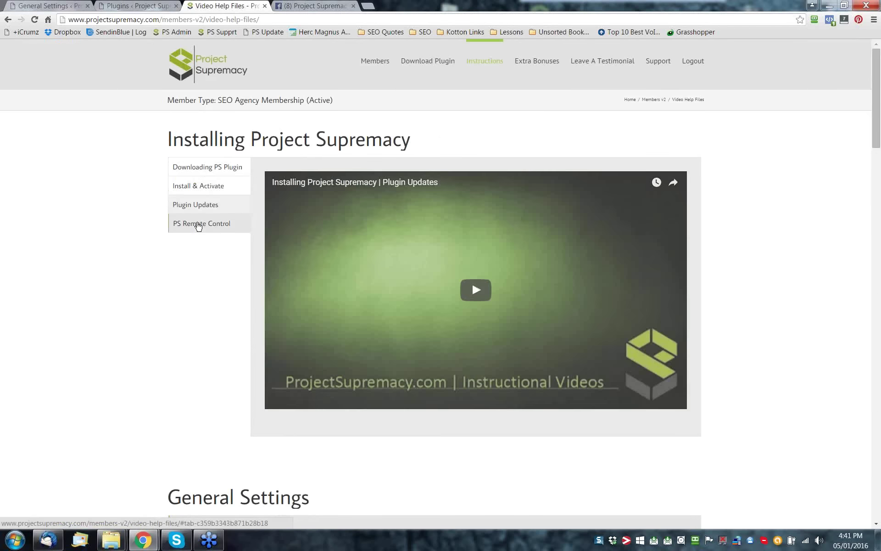
Go through the General Settings help videos from Conditional Formatting to Proxies, then show Conditional Formatting again.
scroll(198, 225, "down", 6)
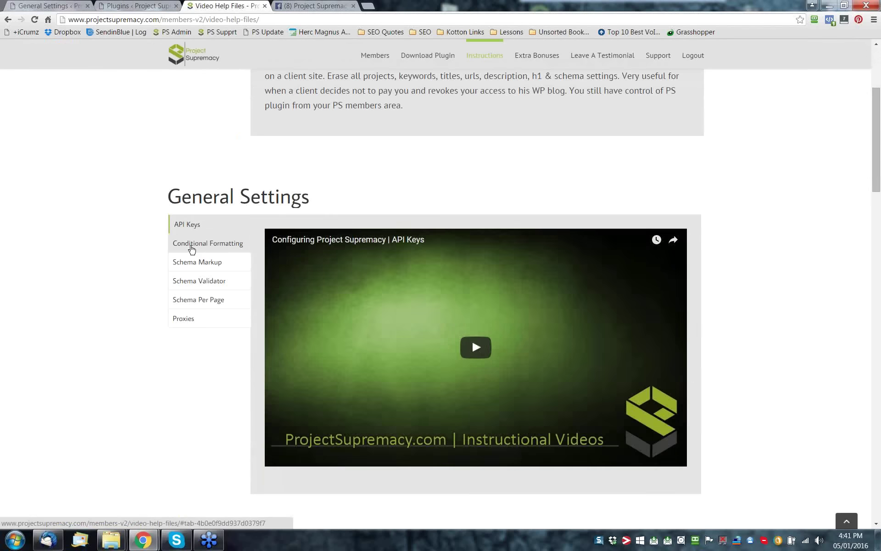
left_click(191, 245)
left_click(202, 262)
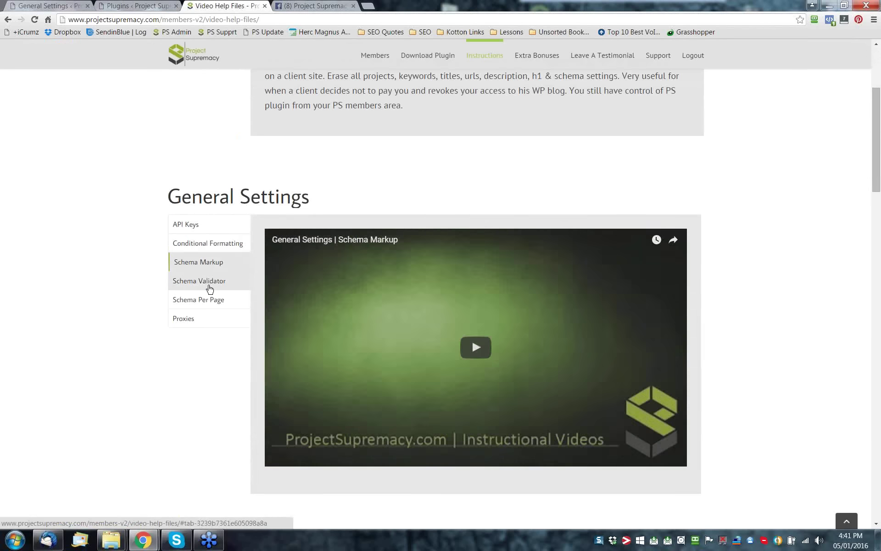
left_click(207, 282)
left_click(203, 301)
left_click(191, 321)
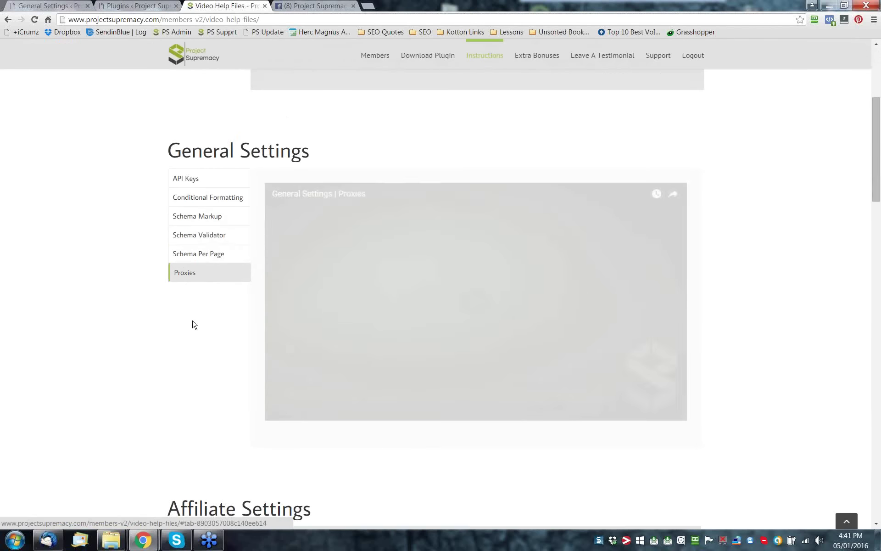
left_click(204, 154)
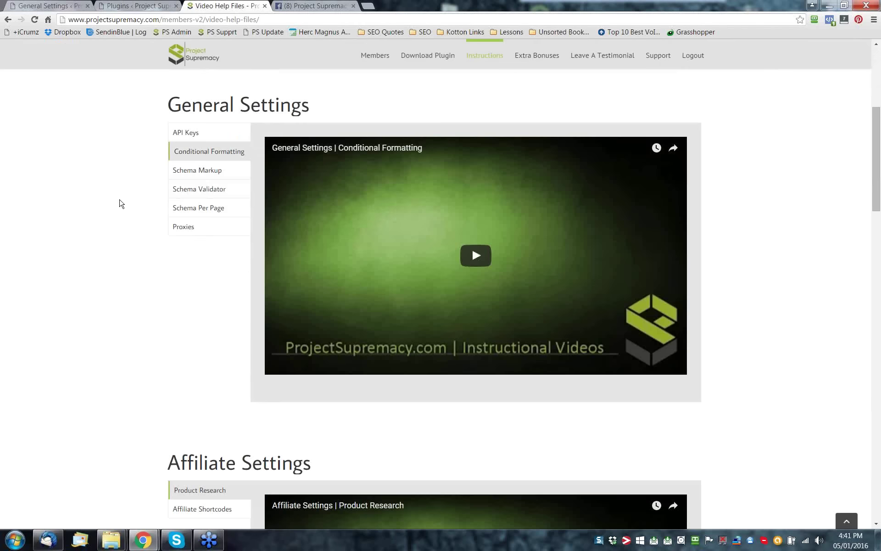
Look through the remaining instruction sections, including Creating Projects & Keyword Research, then return to the test site's General Settings.
scroll(120, 203, "down", 4)
scroll(121, 204, "down", 20)
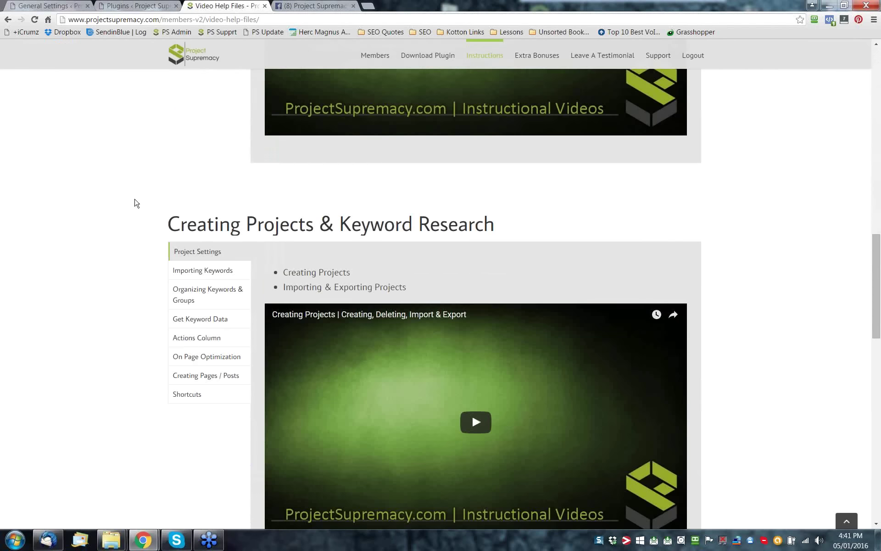
scroll(137, 203, "down", 7)
scroll(137, 203, "up", 20)
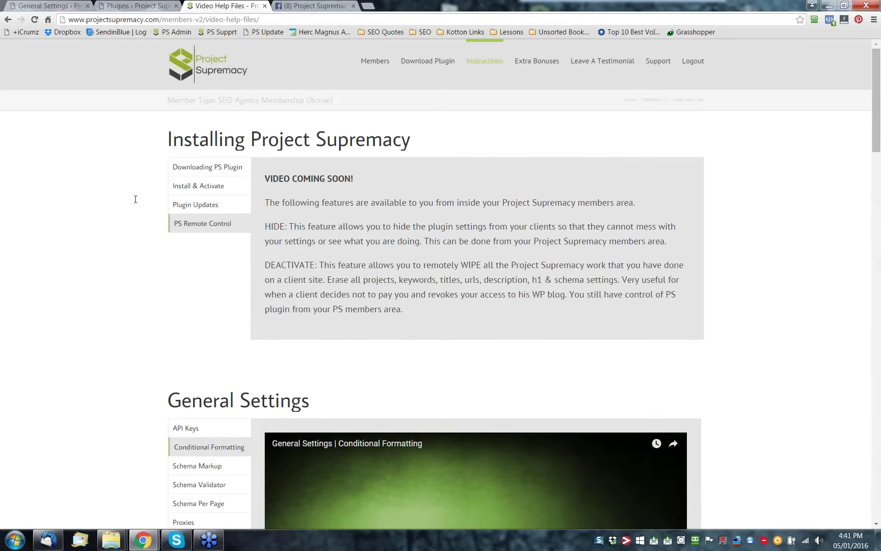
scroll(135, 199, "down", 5)
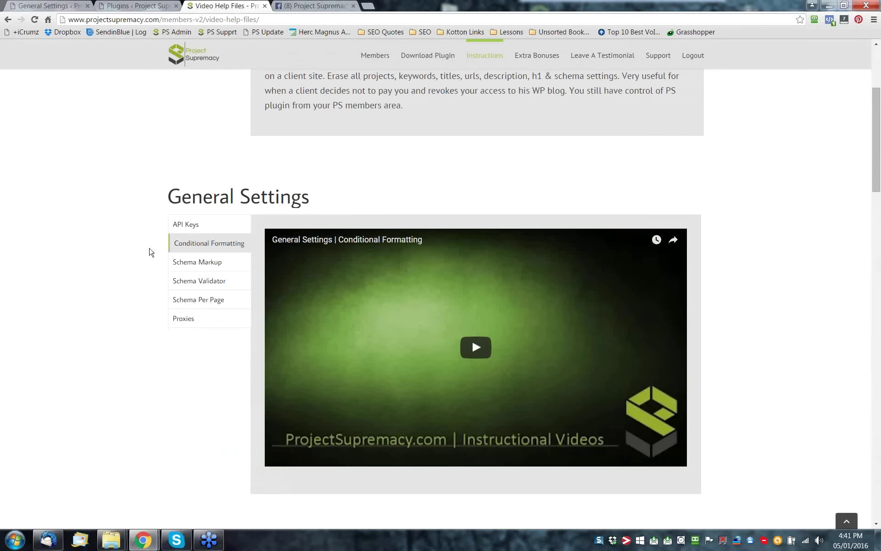
scroll(140, 252, "up", 5)
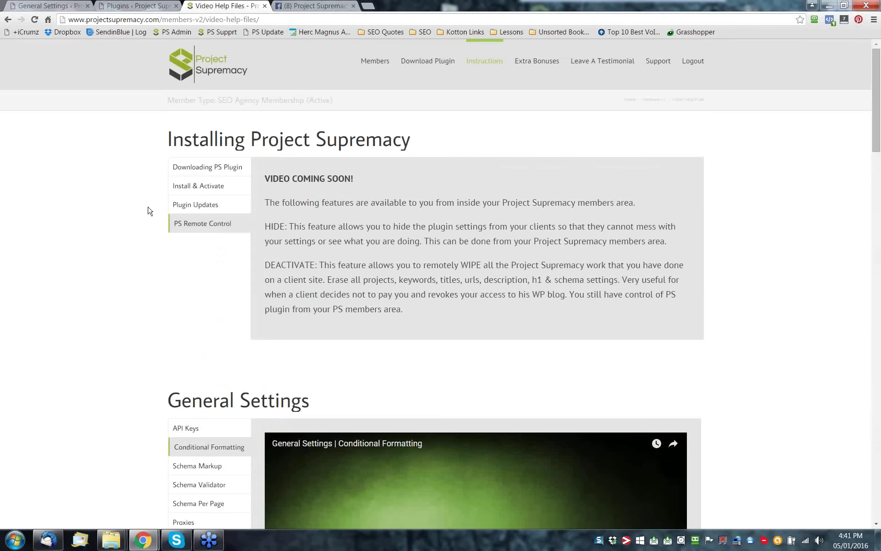
left_click(44, 7)
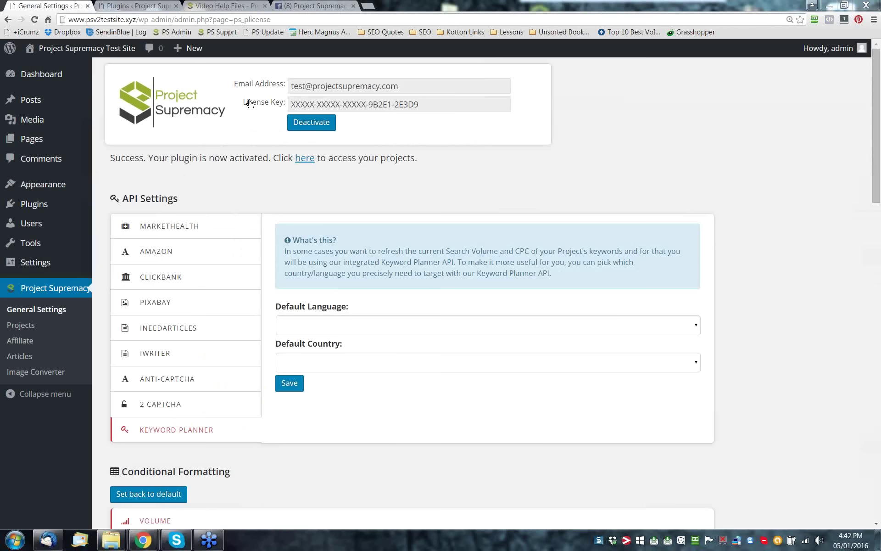
Open the Health Conditions & Concerns H1 page for editing from the list of all pages.
mouse_move(36, 214)
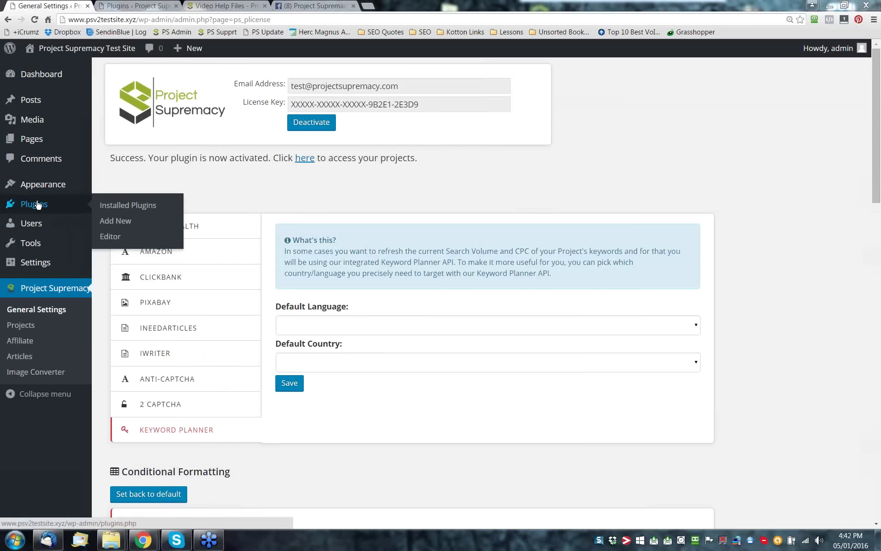
mouse_move(46, 189)
mouse_move(35, 146)
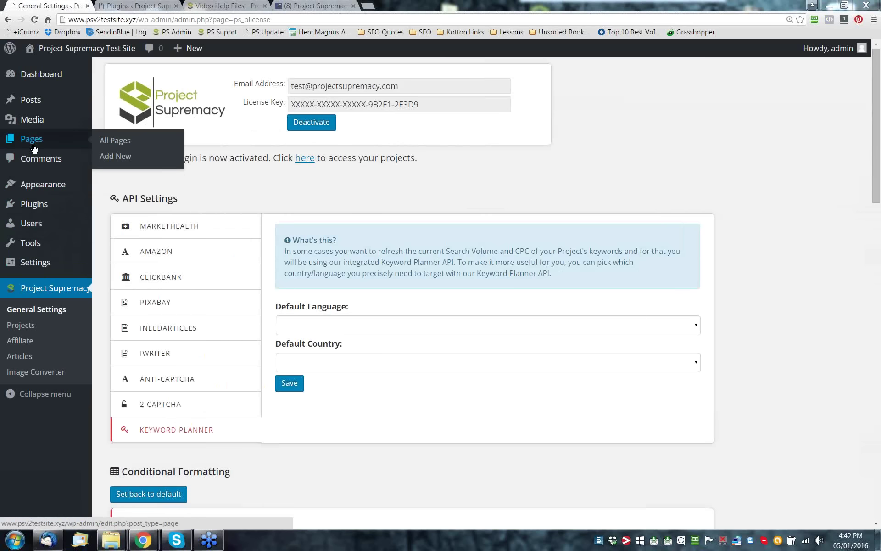
left_click(108, 145)
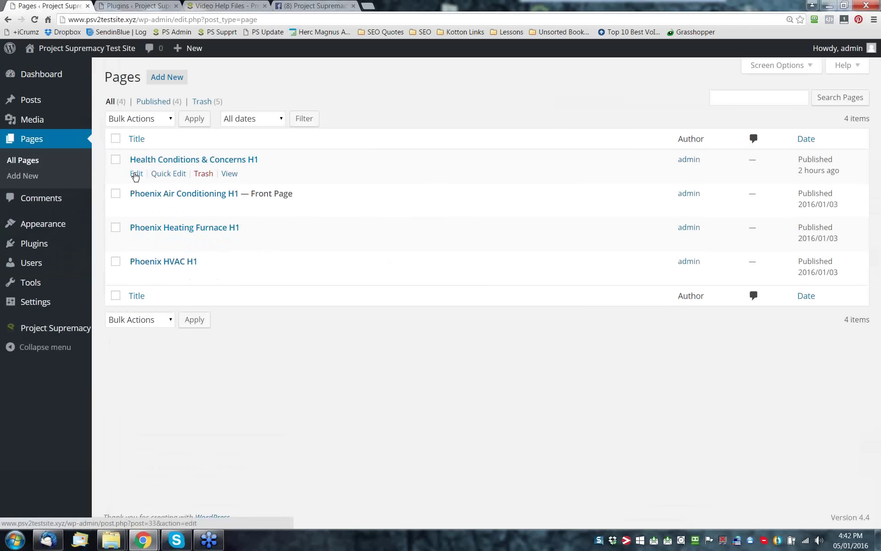
left_click(136, 175)
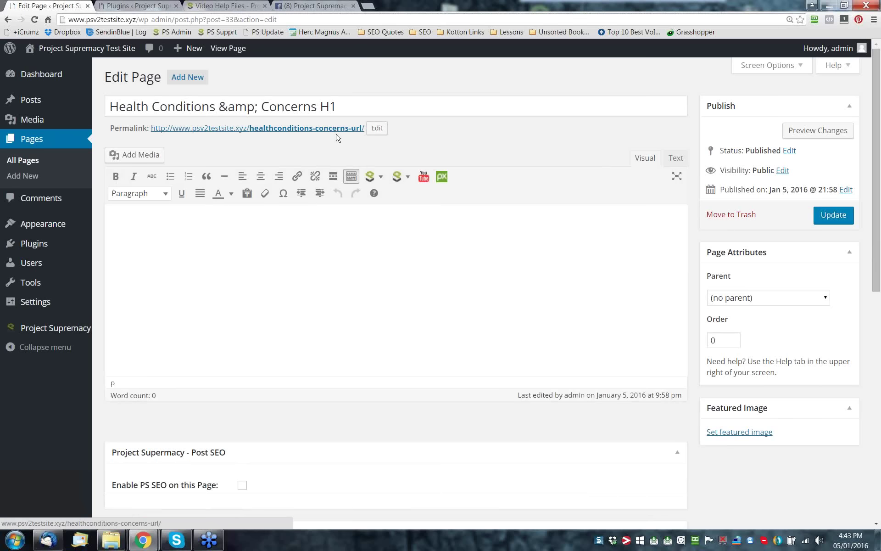
Insert the "hvac in phoenix" keyword shortcode from the Phoenix HVAC group into the page content.
left_click(406, 178)
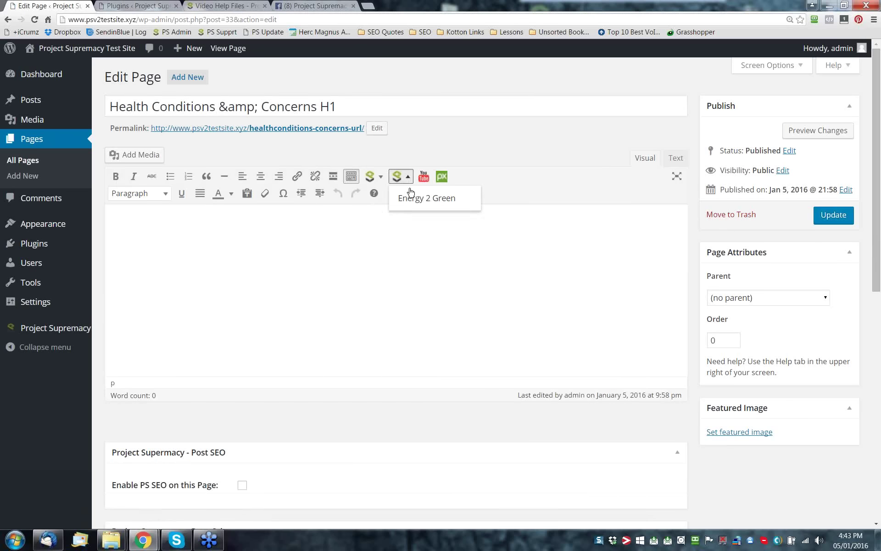
left_click(380, 177)
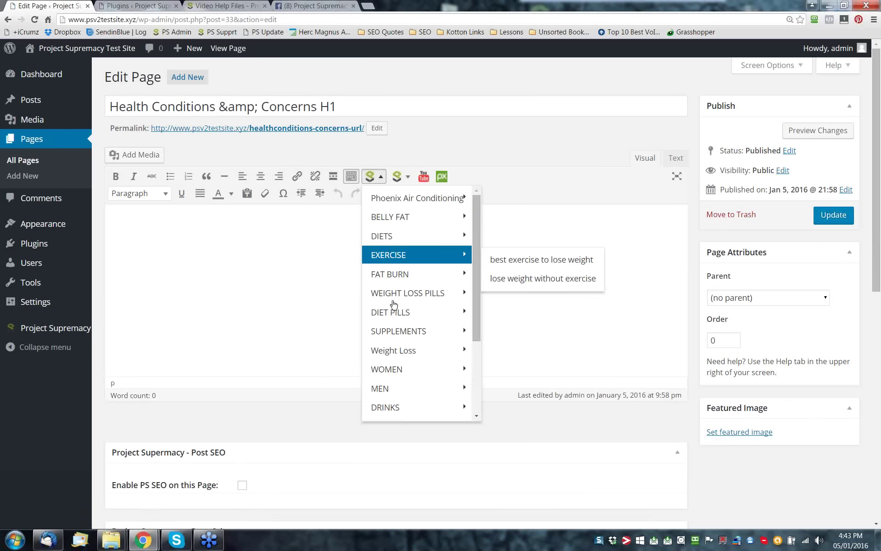
scroll(394, 304, "down", 1)
scroll(394, 304, "down", 5)
mouse_move(395, 234)
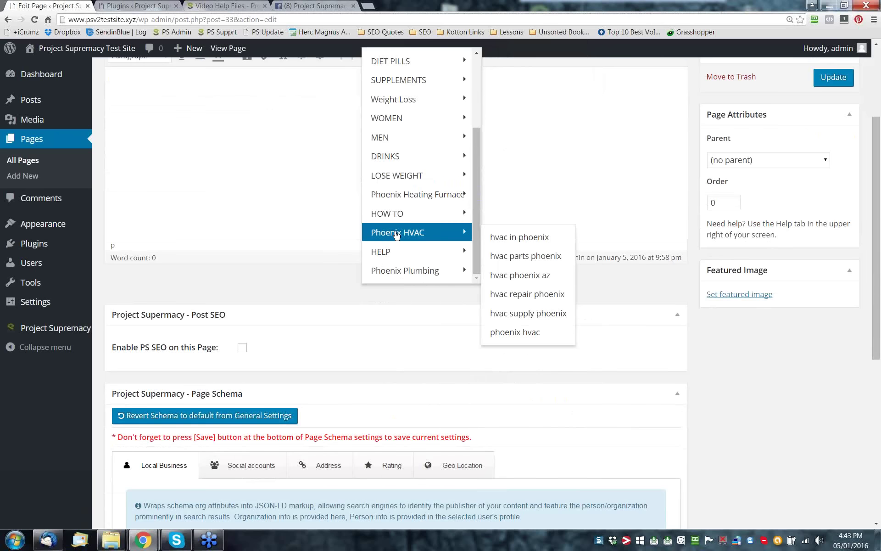
left_click(521, 238)
left_click(612, 335)
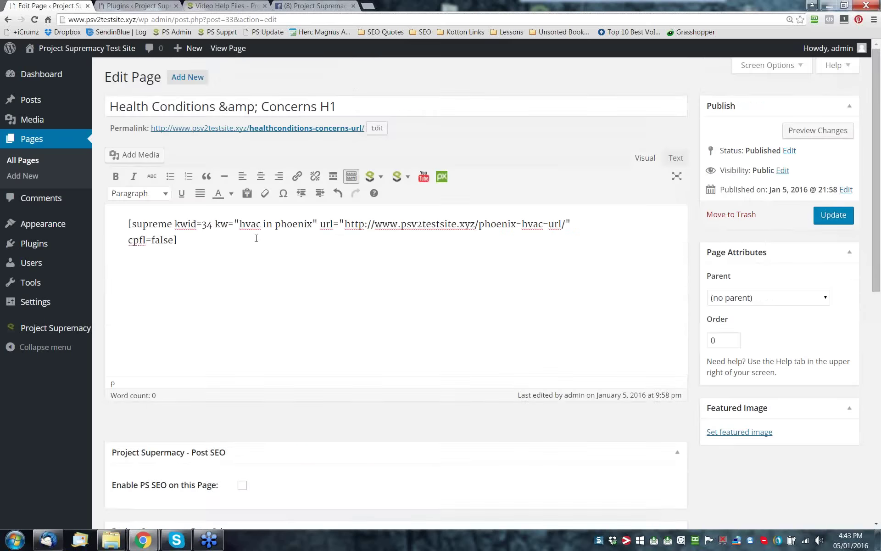
Leave the page editor without saving the inserted shortcode and return to the list of all pages.
left_click_drag(257, 238, 128, 220)
left_click(288, 298)
left_click(34, 159)
left_click(439, 116)
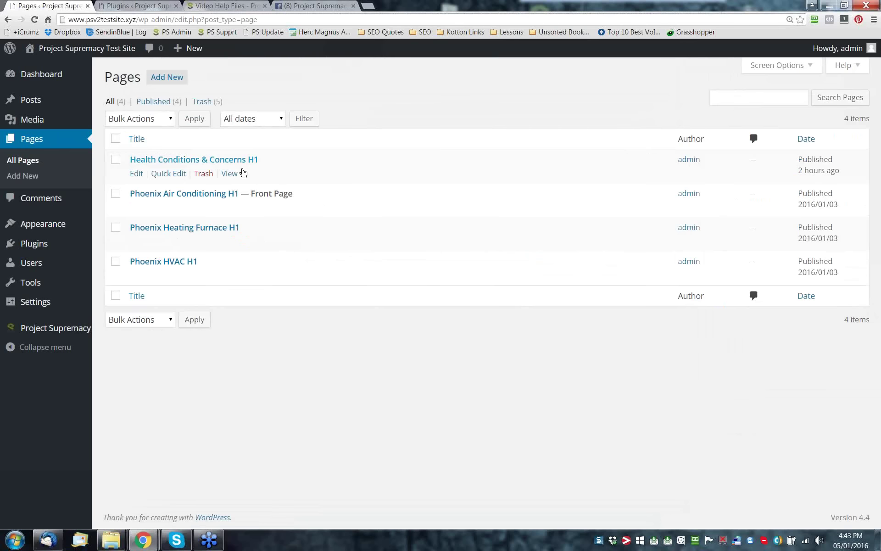
Open the Weight Loss Supplements project and look through its keyword groups.
mouse_move(170, 183)
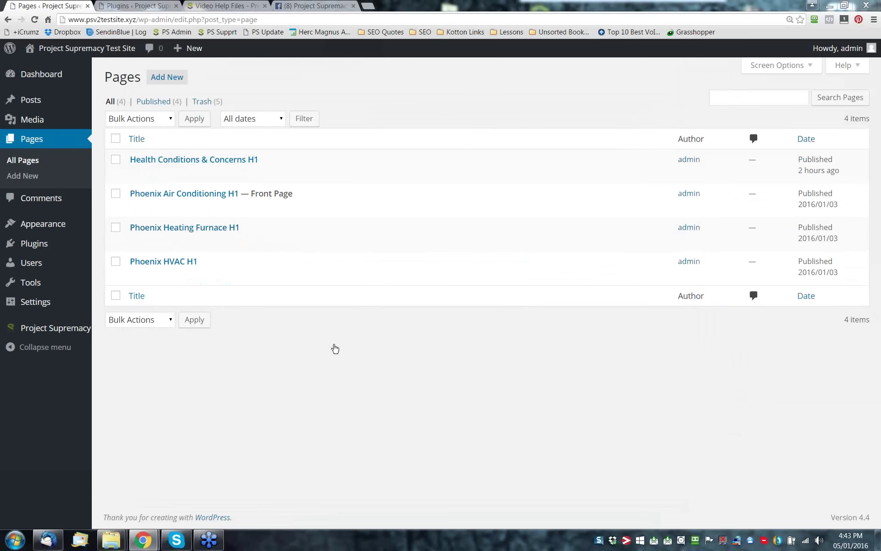
mouse_move(323, 270)
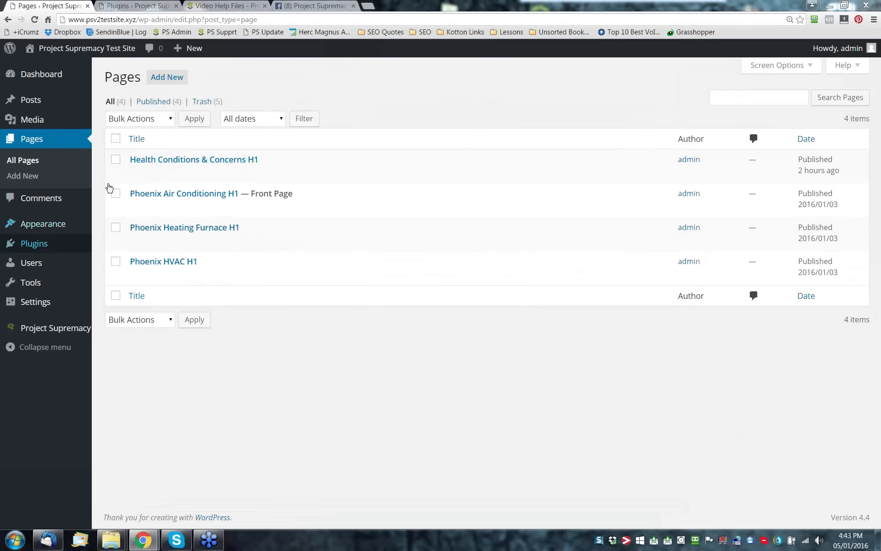
mouse_move(85, 338)
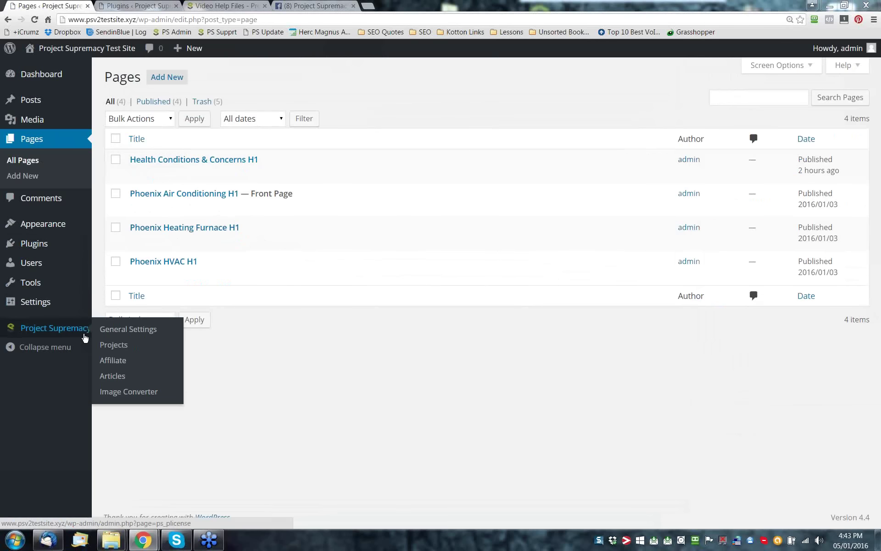
left_click(110, 345)
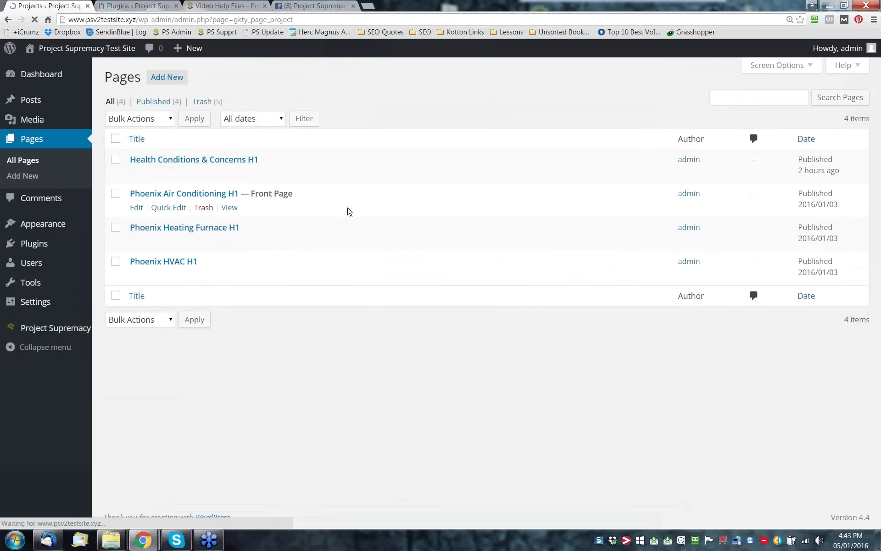
mouse_move(315, 197)
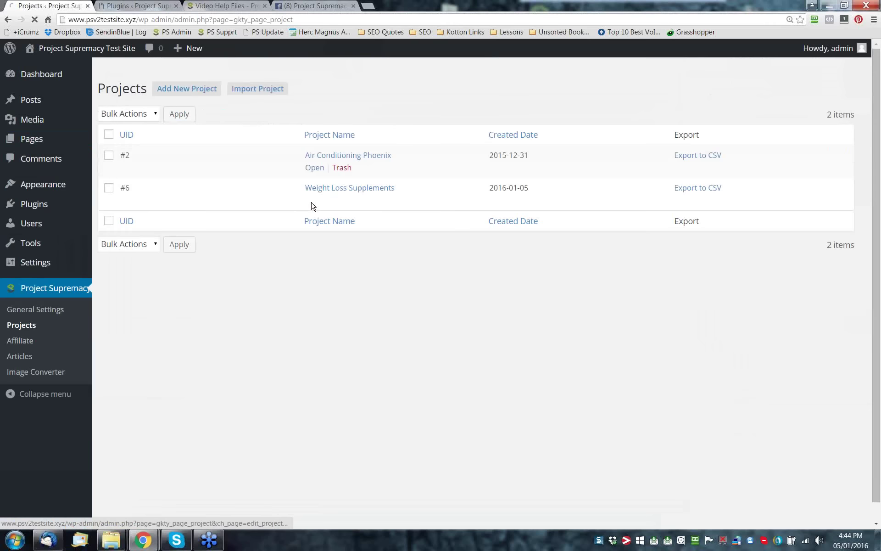
left_click(345, 156)
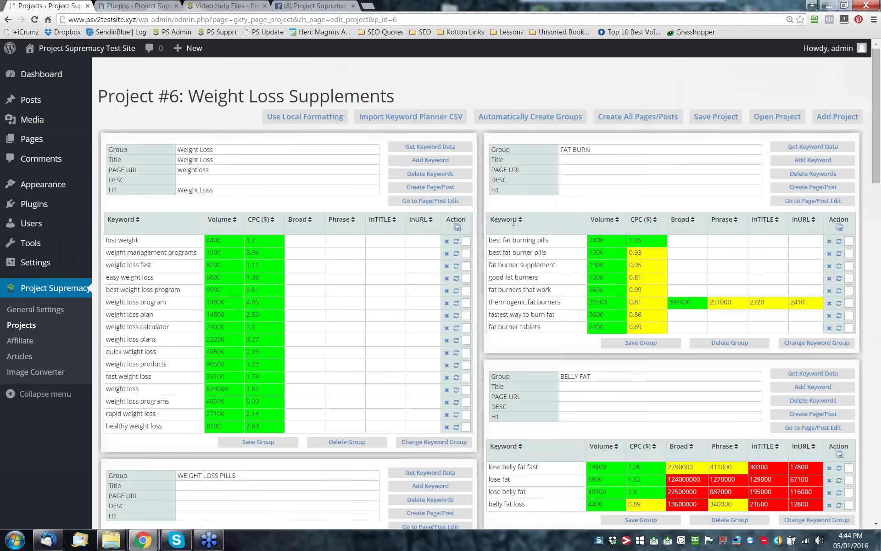
scroll(482, 292, "down", 3)
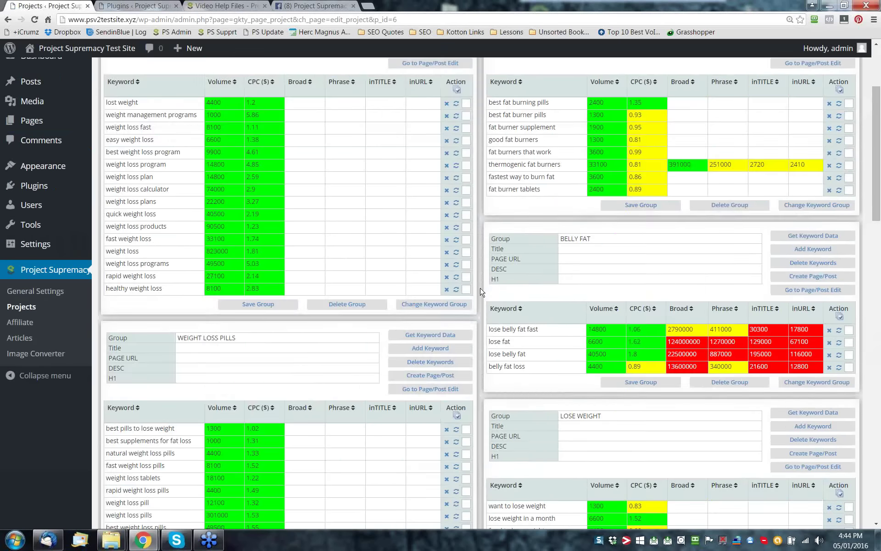
scroll(481, 292, "down", 7)
scroll(477, 299, "up", 10)
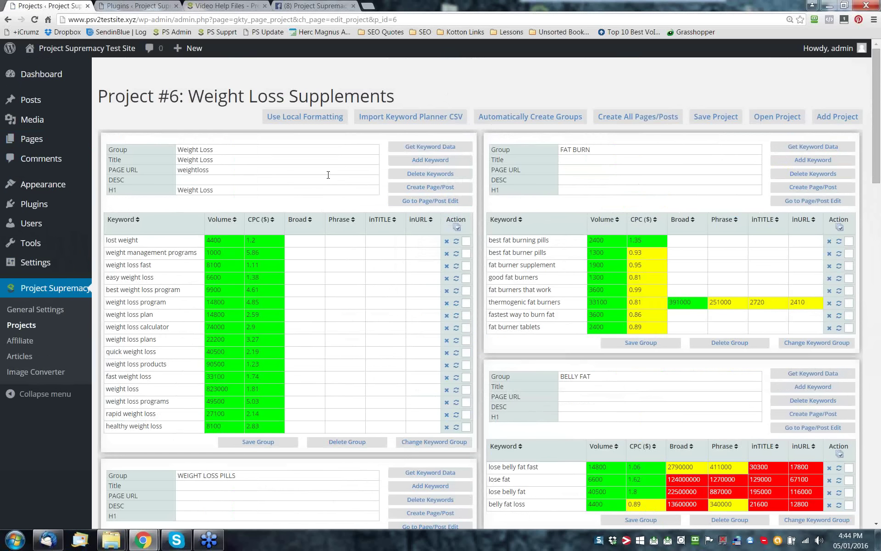
Add a new project named Tampa Water Damage, copying the name for reuse as the seed keyword.
left_click(40, 309)
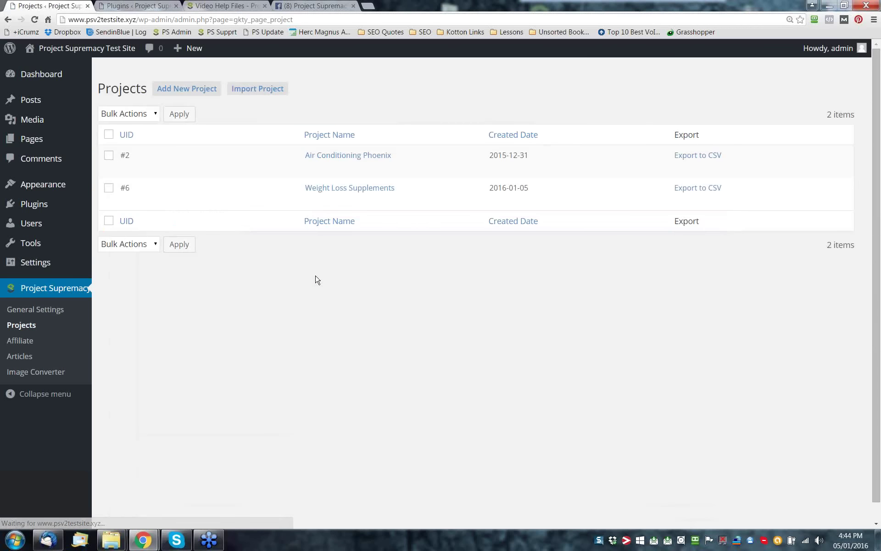
left_click(193, 87)
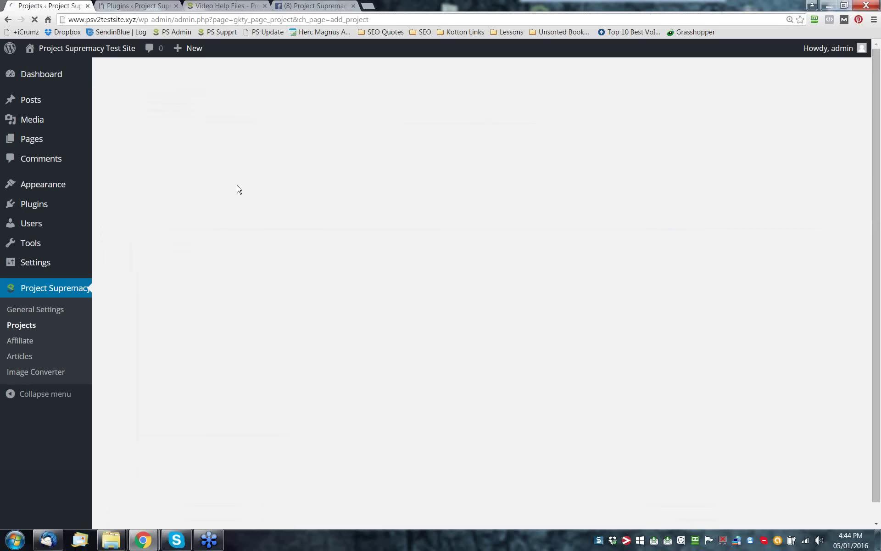
left_click(328, 128)
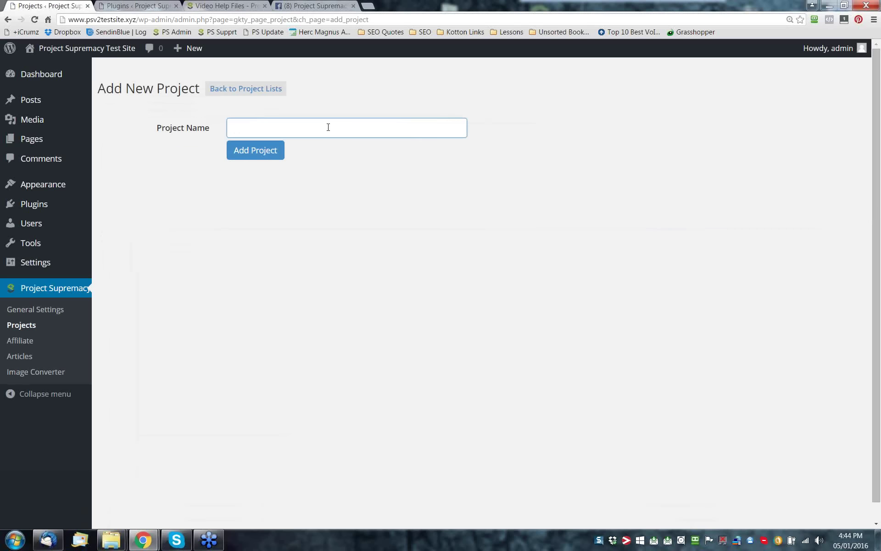
type("Tampa Water Damage")
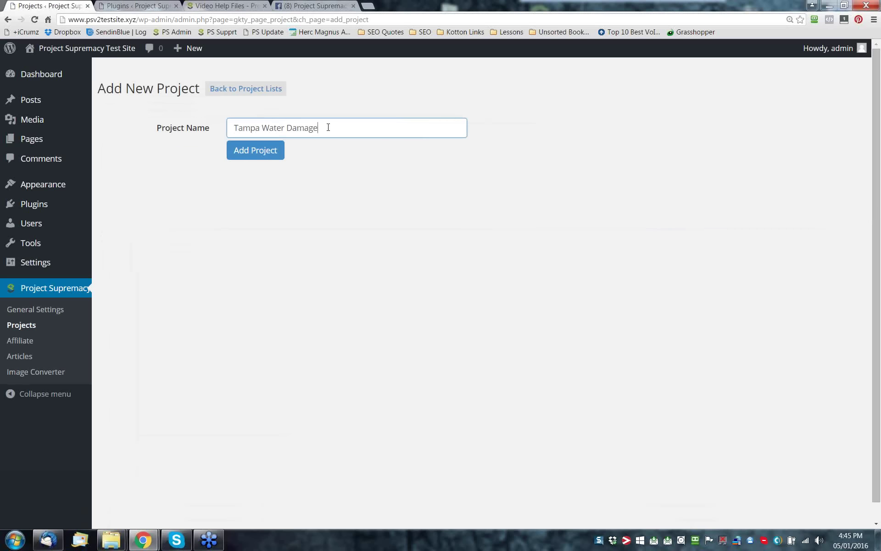
left_click_drag(328, 127, 195, 128)
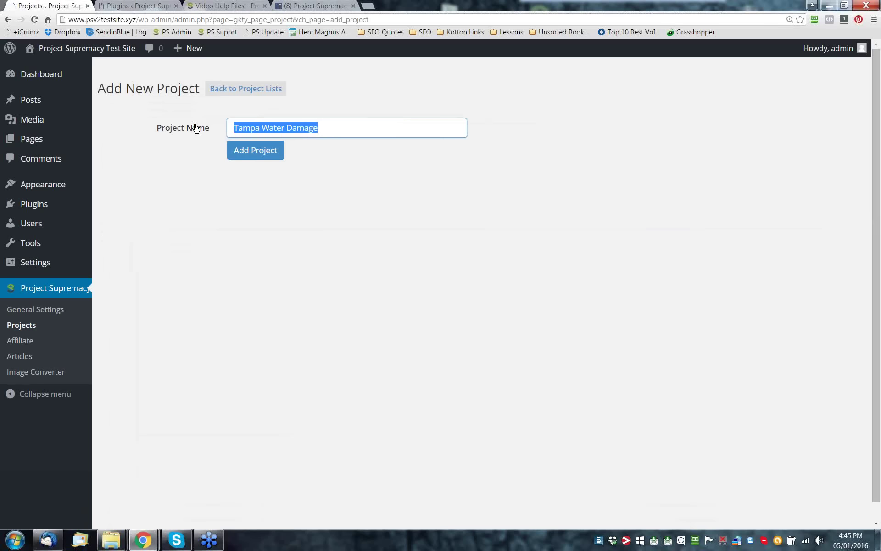
left_click(270, 150)
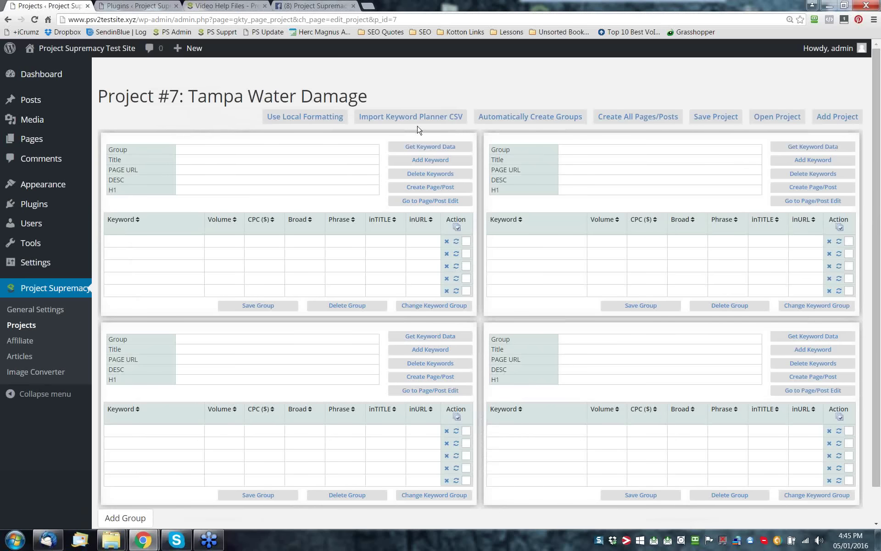
Automatically create groups from the seed keyword Tampa Water Damage with minimum search volume 10 and cost per click 0.50, and review them.
left_click(529, 118)
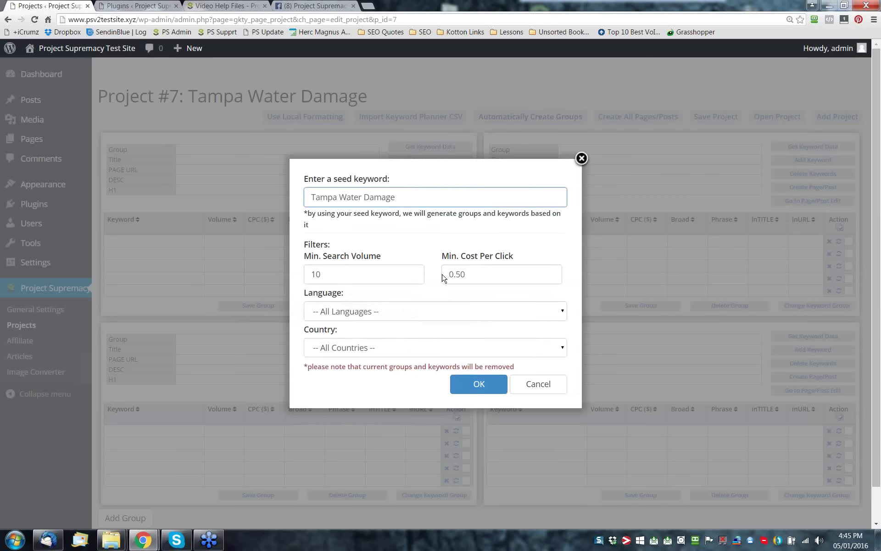
left_click(482, 386)
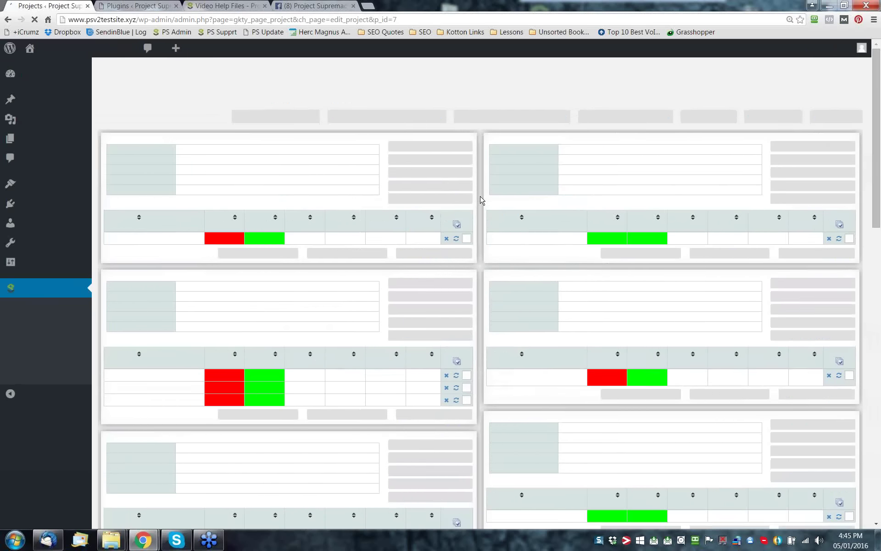
scroll(481, 200, "down", 1)
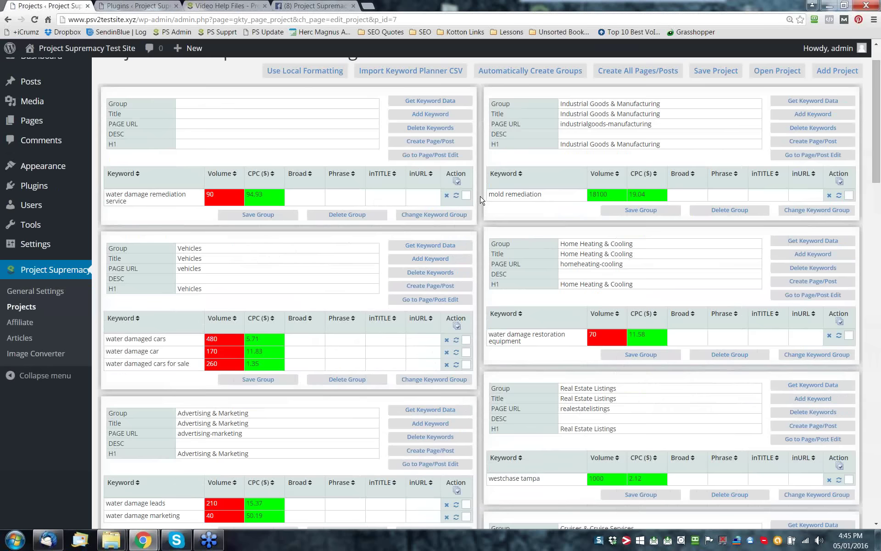
scroll(481, 200, "down", 4)
scroll(481, 200, "down", 4)
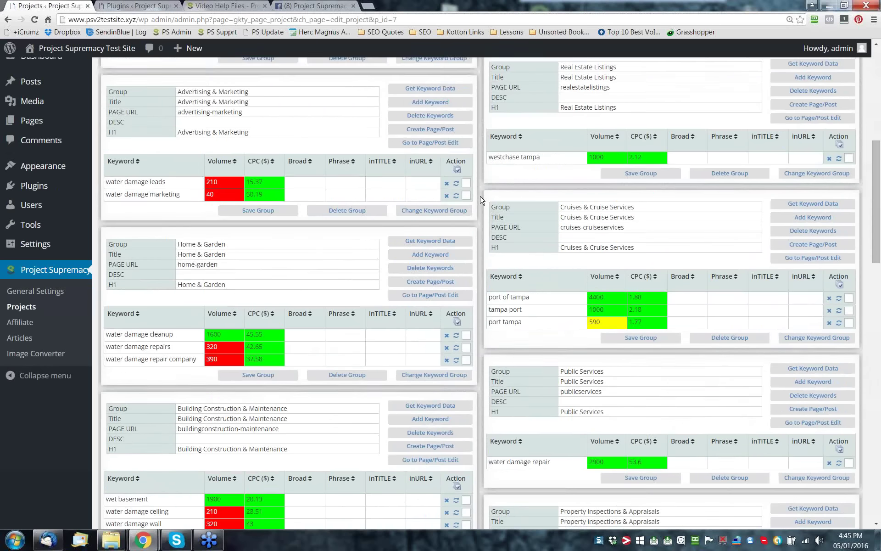
scroll(481, 200, "down", 2)
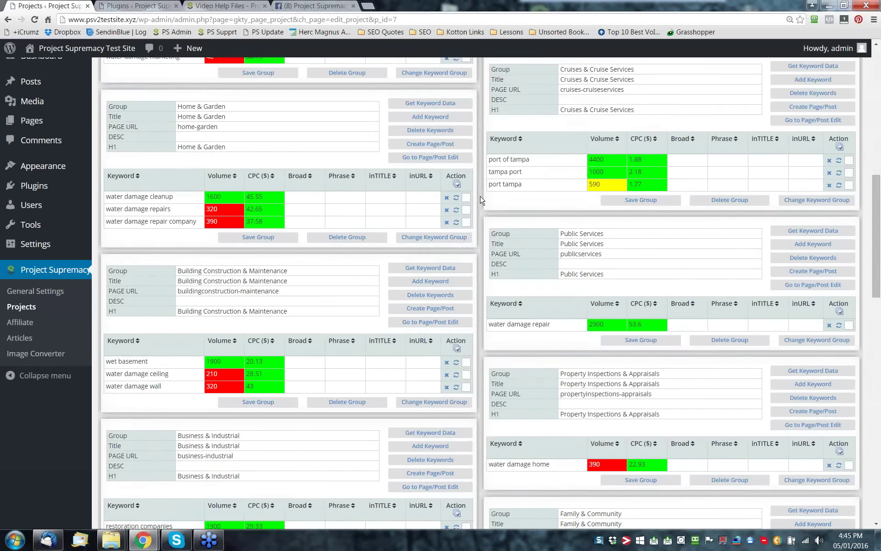
scroll(481, 200, "down", 1)
scroll(481, 200, "up", 15)
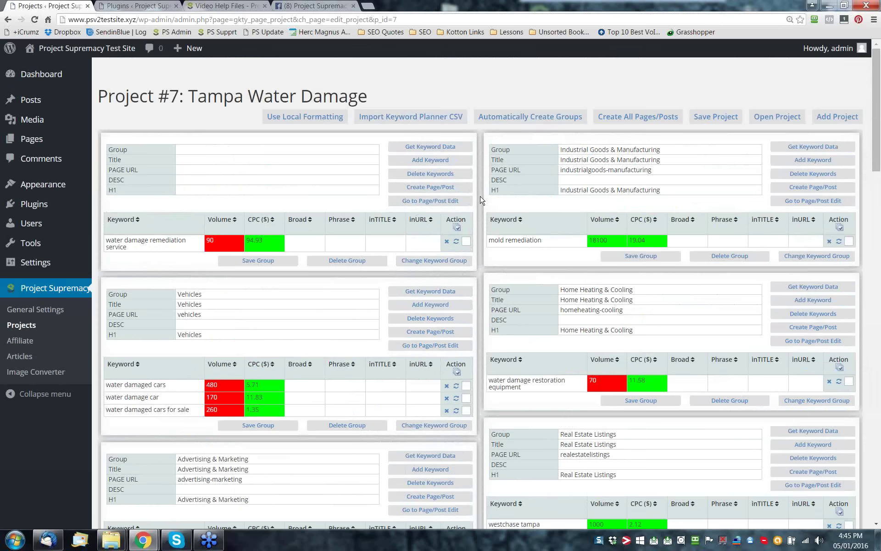
Delete the unnamed group containing "water damage remediation service" and remove the keyword "water damaged cars" from the Vehicles group.
left_click(335, 265)
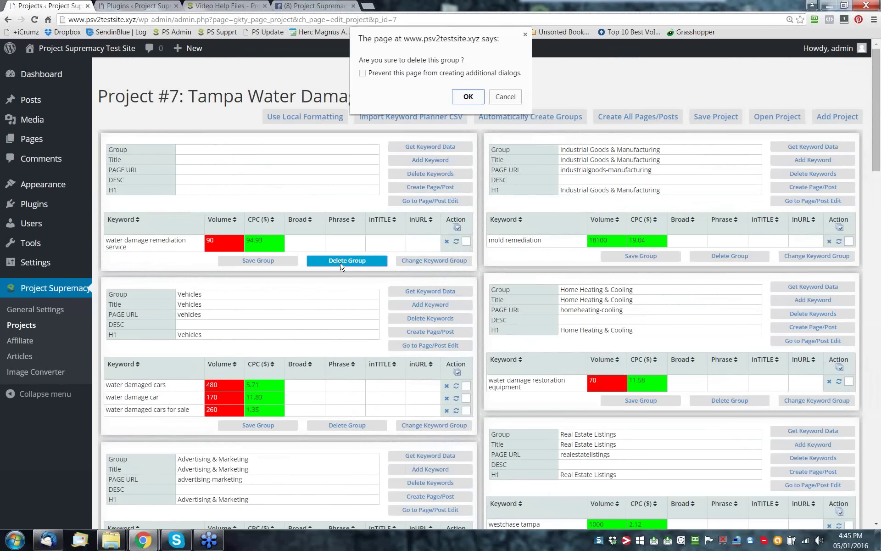
left_click(465, 96)
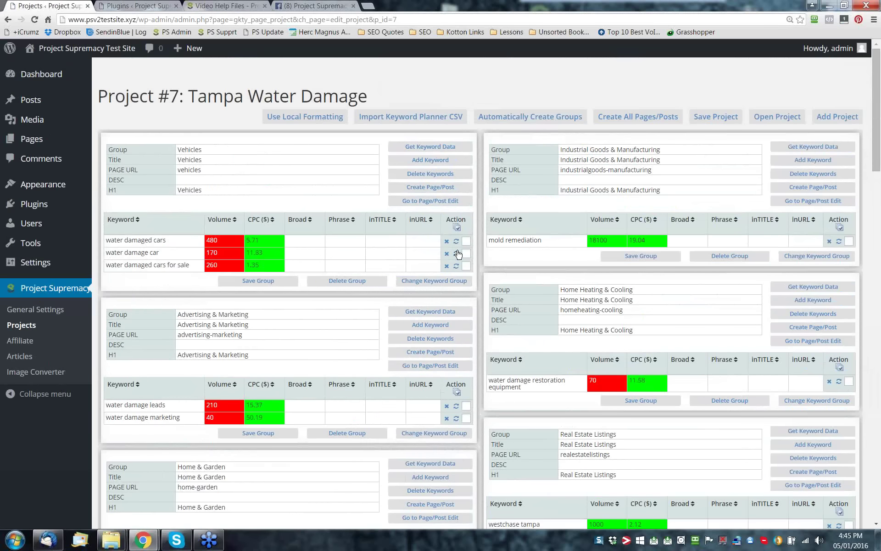
left_click(467, 241)
left_click(447, 241)
left_click(461, 98)
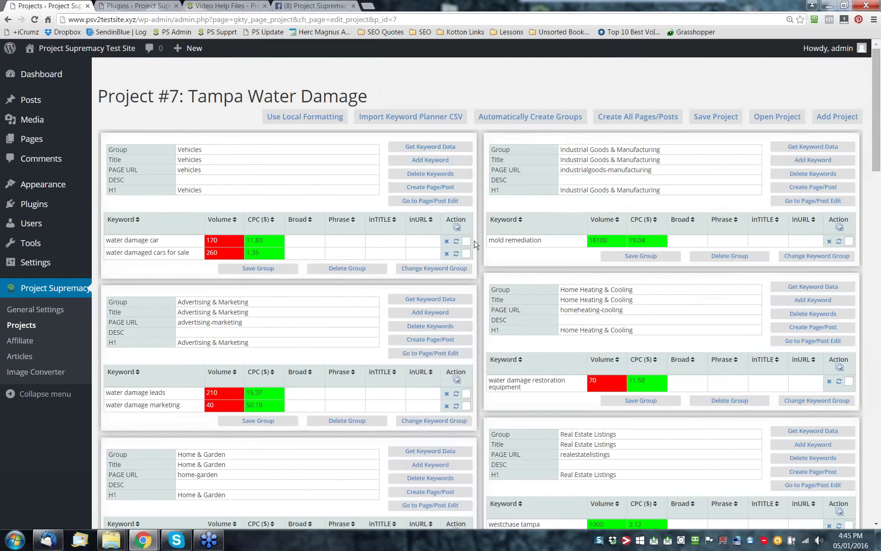
Move the keyword "water damage car" from the Vehicles group to the Real Estate Listings group.
left_click(466, 240)
left_click(435, 269)
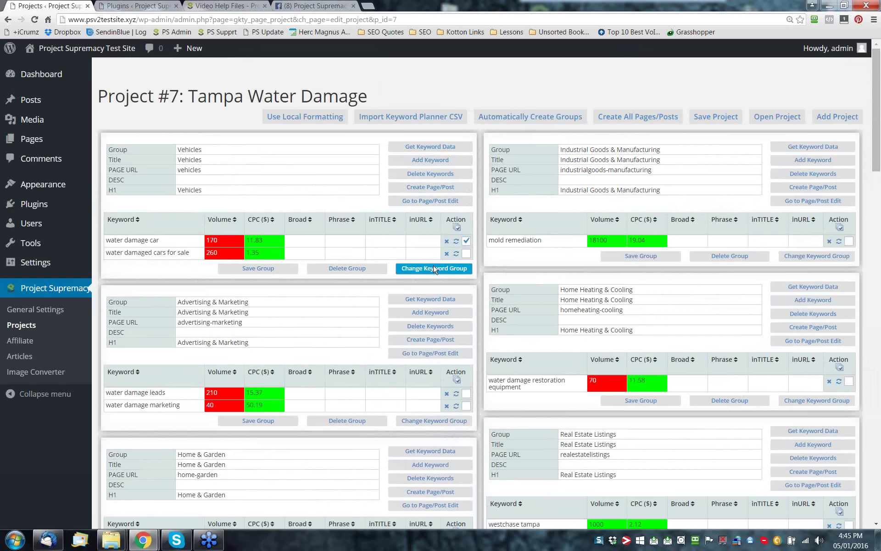
left_click(434, 269)
left_click(434, 263)
left_click(412, 309)
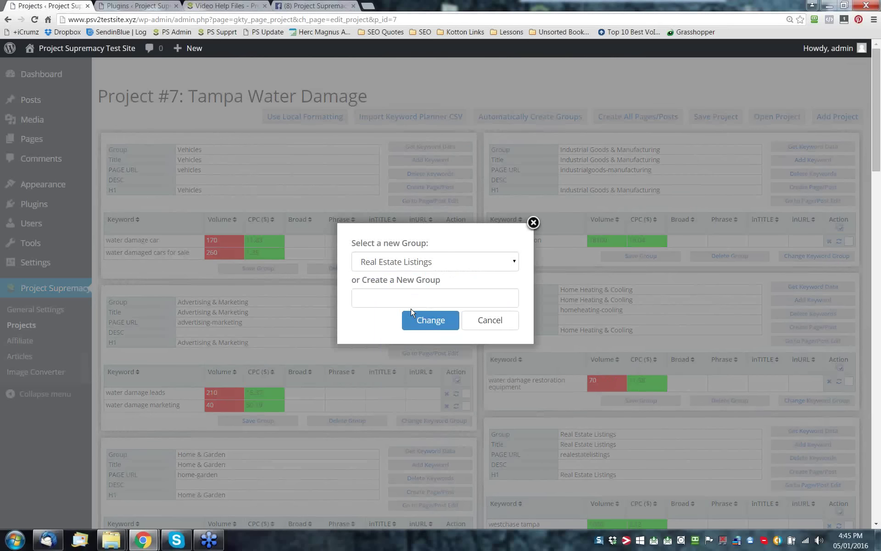
left_click(436, 314)
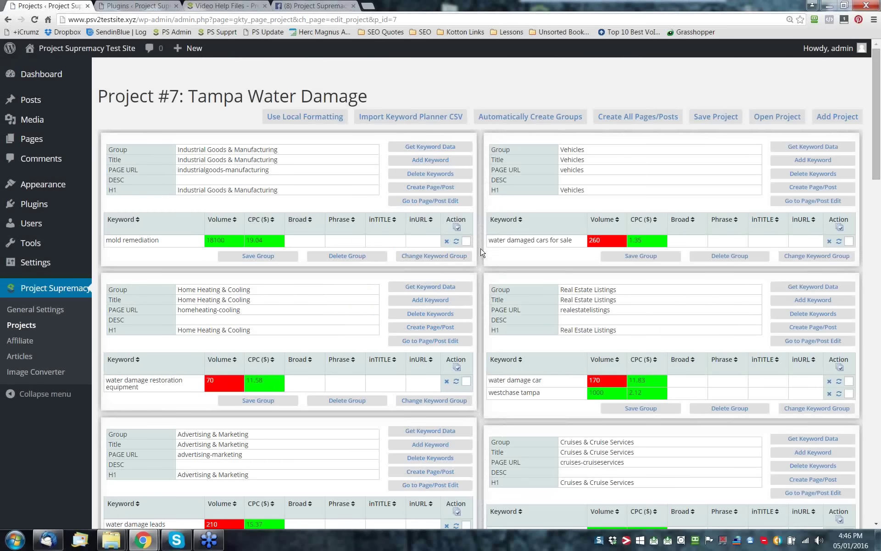
Delete the Cruises & Cruise Services group and look through the remaining keyword groups.
scroll(482, 252, "down", 1)
scroll(482, 252, "down", 1)
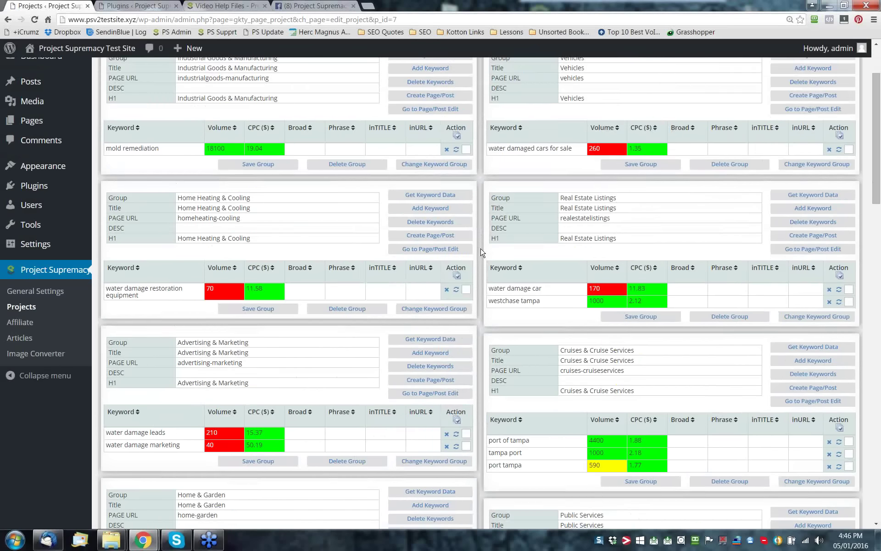
scroll(482, 252, "down", 1)
scroll(597, 321, "down", 1)
left_click(734, 390)
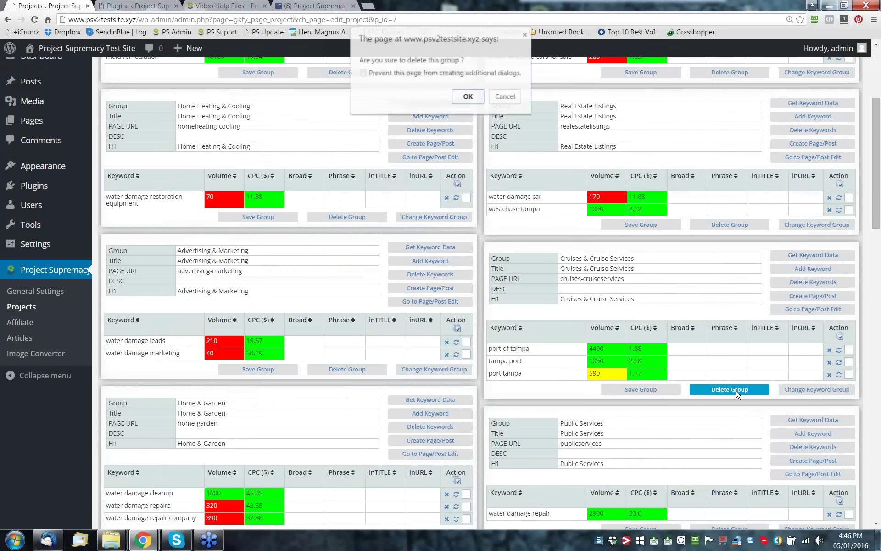
left_click(472, 101)
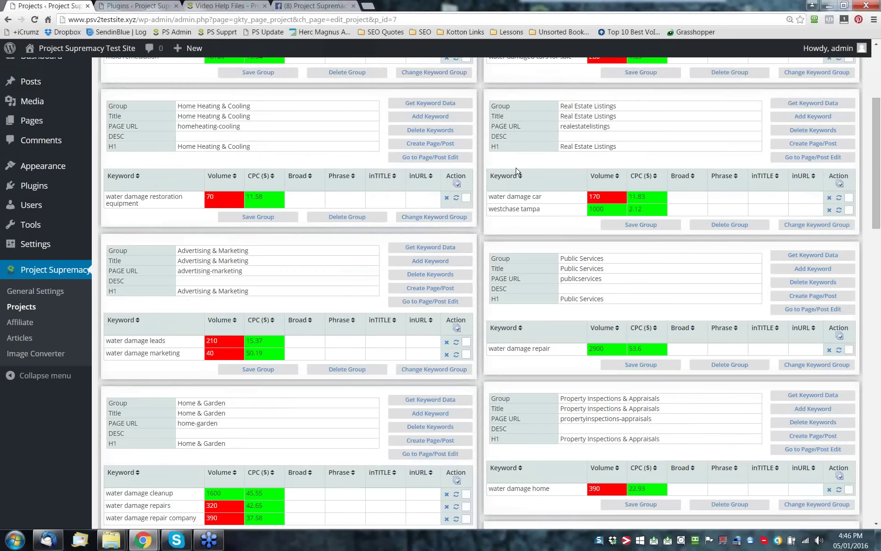
scroll(509, 172, "down", 1)
scroll(508, 171, "down", 1)
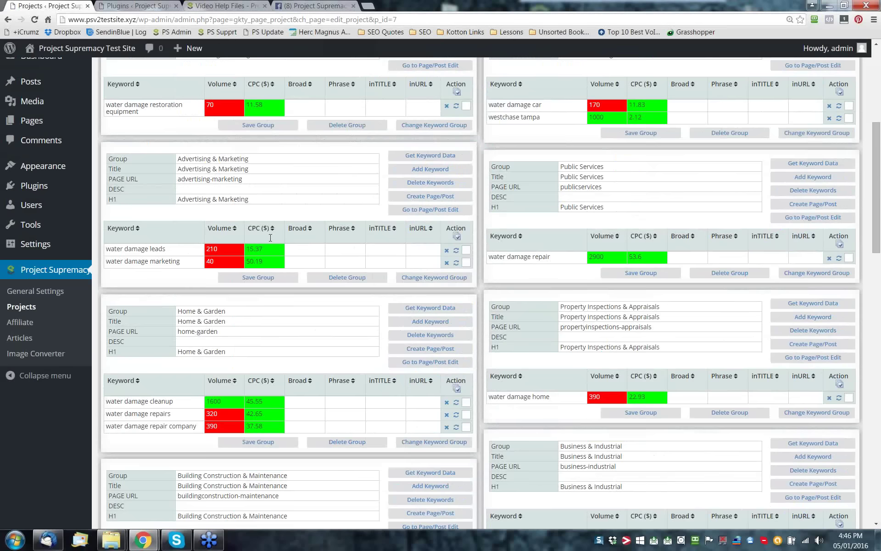
scroll(270, 238, "down", 1)
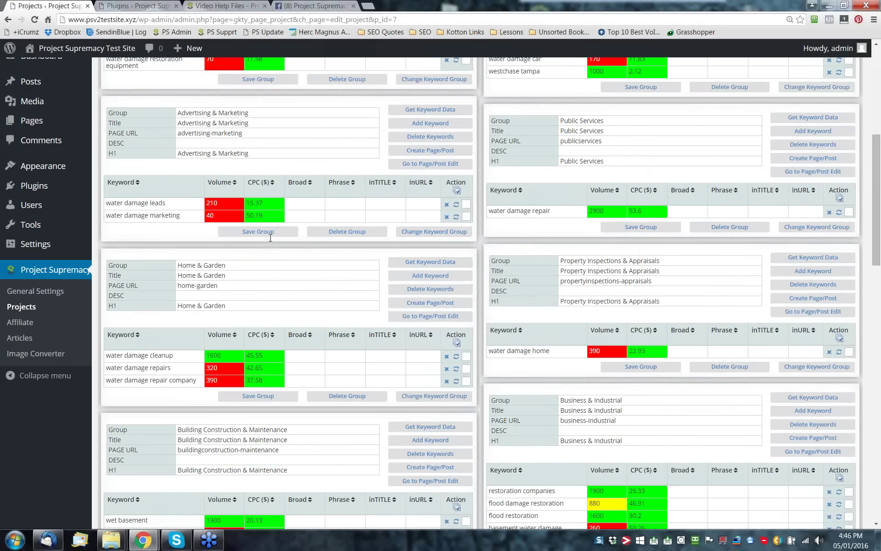
scroll(271, 238, "down", 3)
scroll(270, 242, "up", 10)
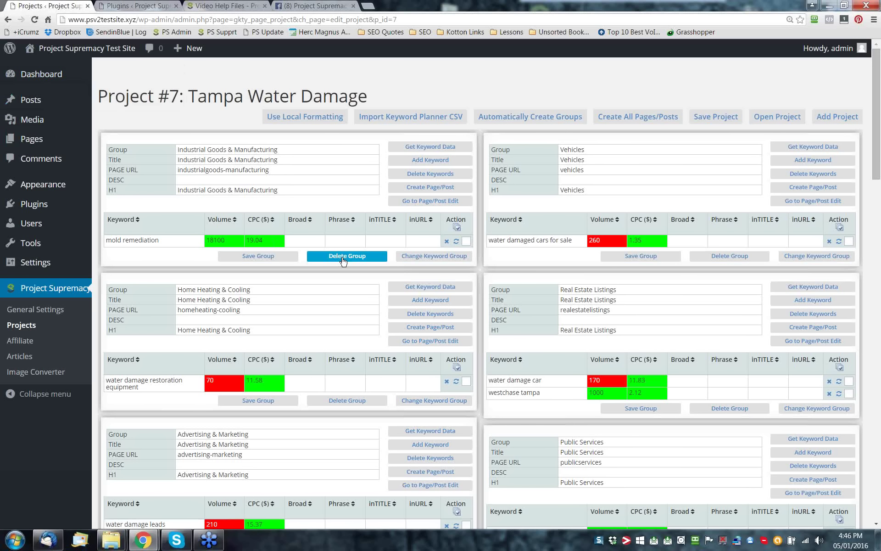
Visit the plugin's general settings and reopen the Tampa Water Damage project from the project list.
left_click(38, 310)
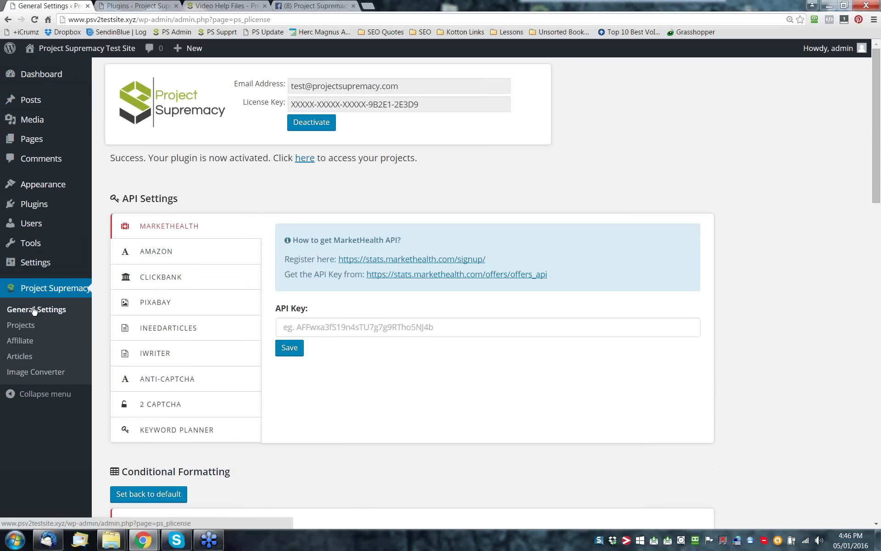
left_click(23, 324)
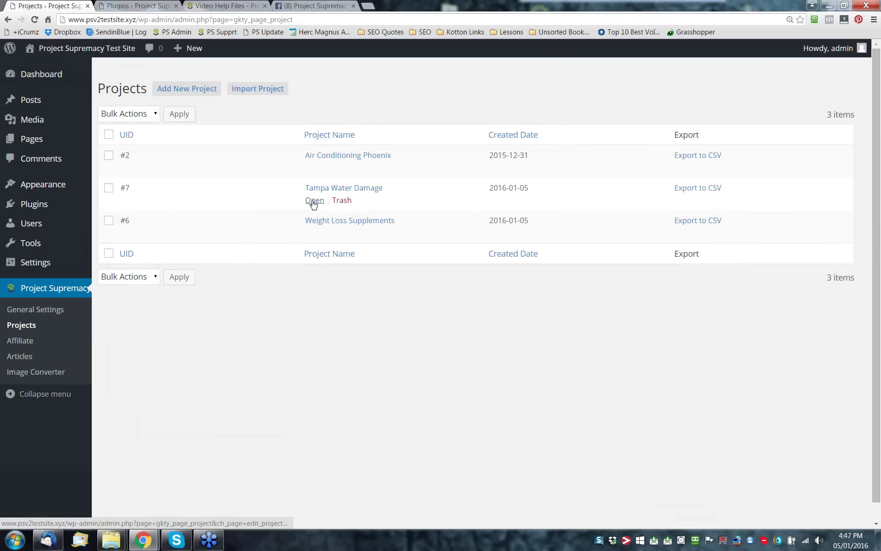
left_click(315, 200)
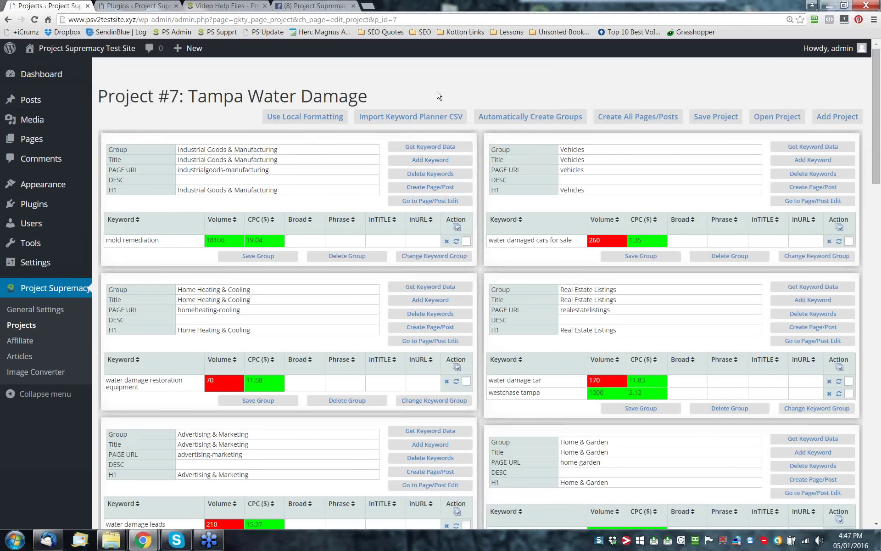
Search the page for TAMPA and move the keyword "carpet cleaning tampa" into a new group named CARPET CLEANING TAMPA.
key("ctrl+f")
type("TAMPA")
key("Return")
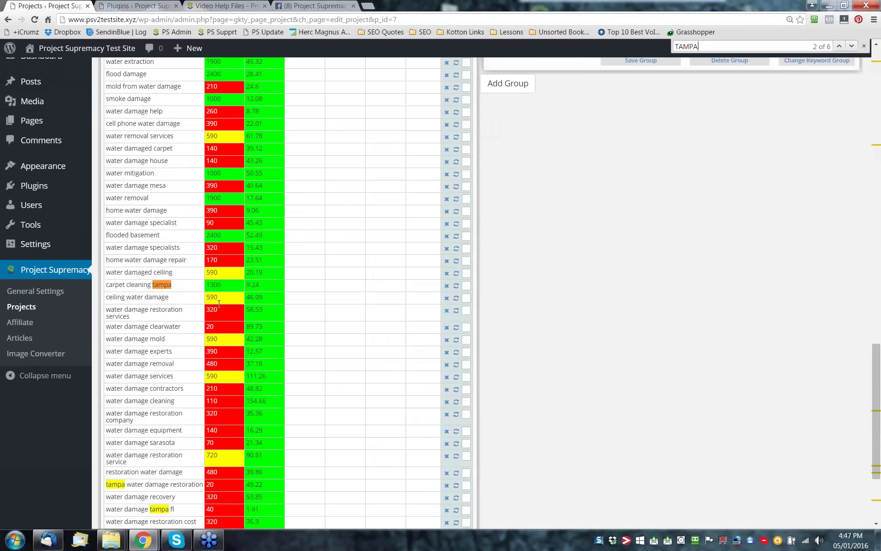
left_click(466, 285)
scroll(562, 311, "down", 3)
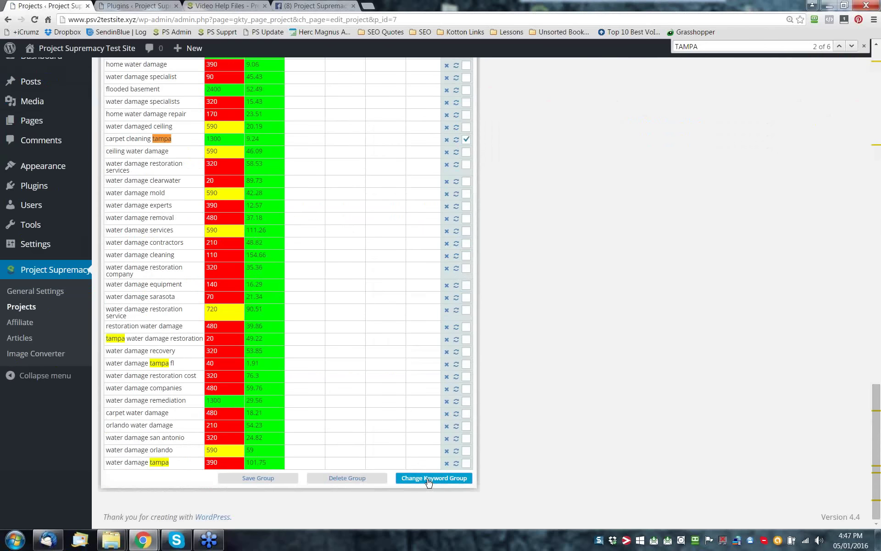
left_click(430, 478)
left_click(421, 296)
type("CARPET CLE")
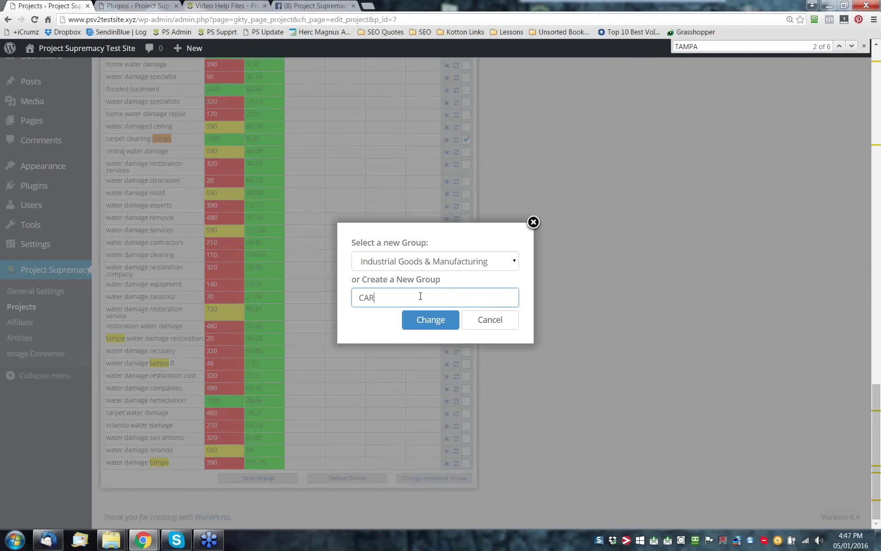
type("ANING TAMPA")
left_click(429, 324)
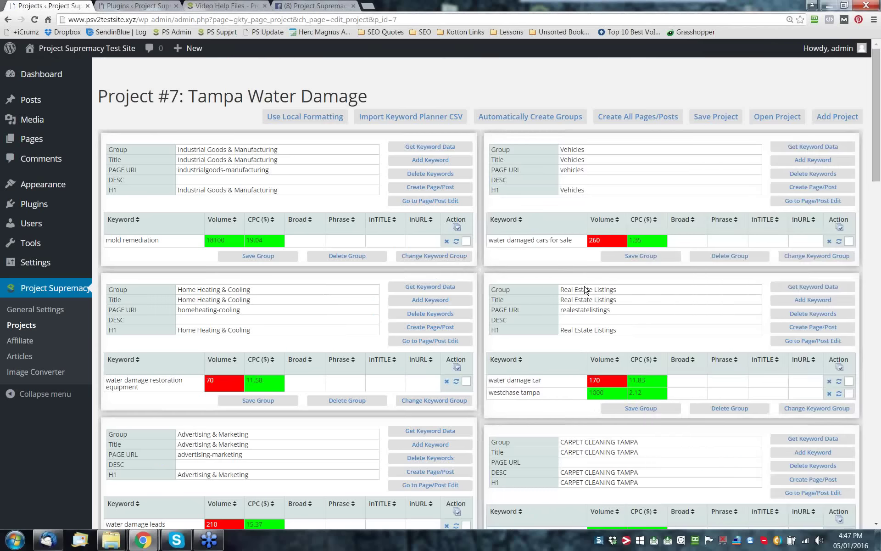
Retrieve the competition data for the keyword "carpet cleaning tampa" in the CARPET CLEANING TAMPA group.
scroll(586, 291, "down", 2)
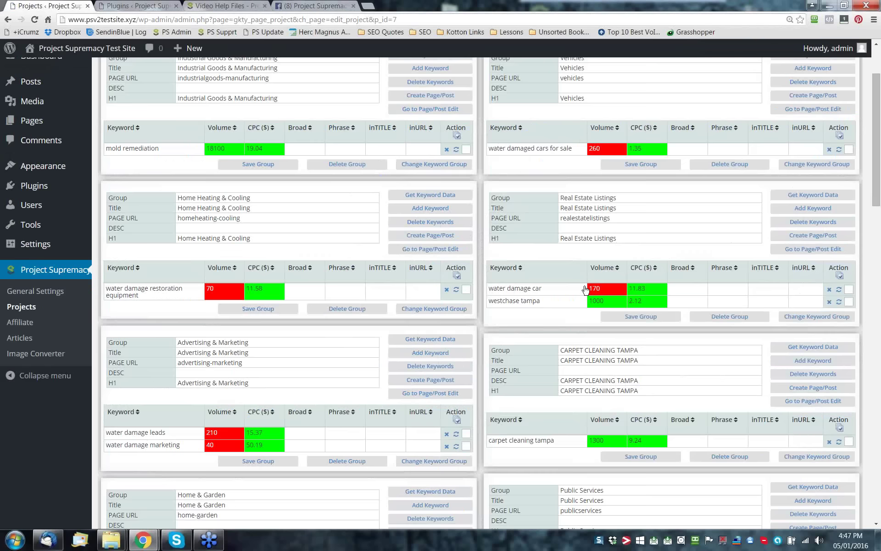
scroll(586, 290, "down", 2)
left_click_drag(639, 257, 561, 258)
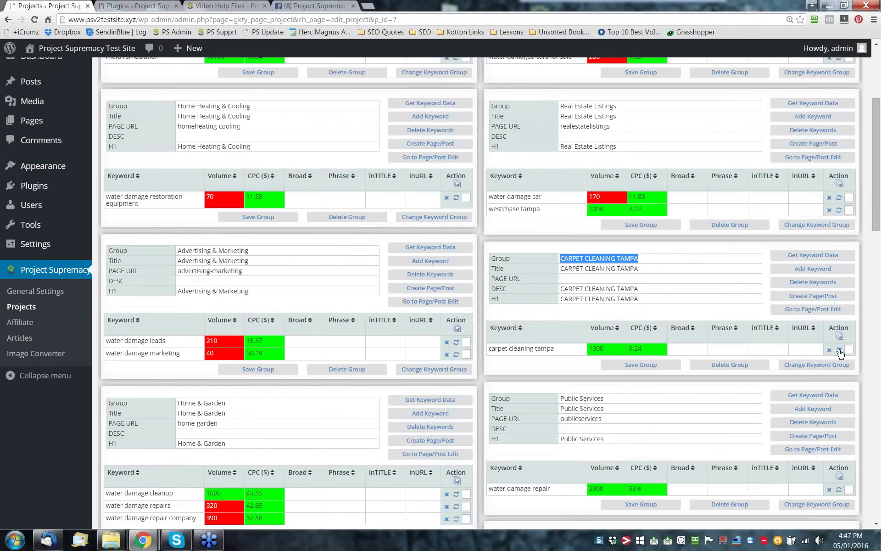
left_click(788, 315)
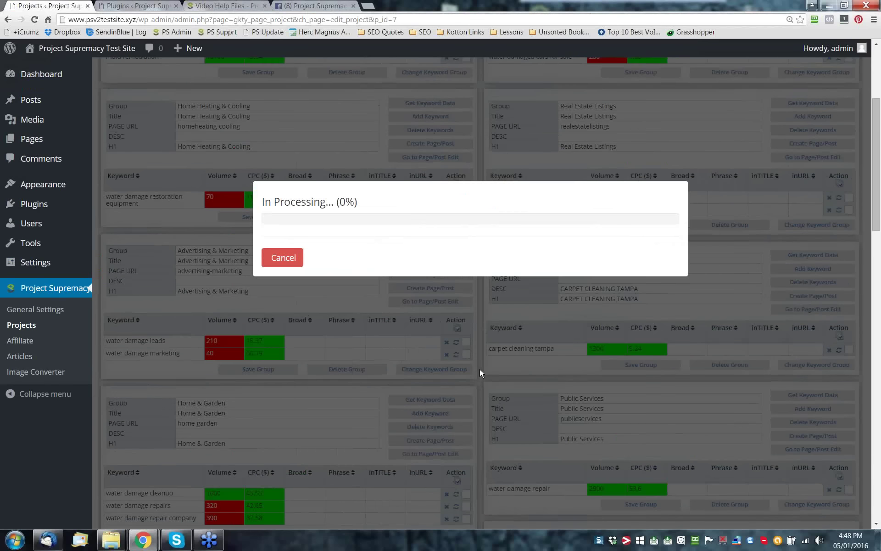
scroll(480, 368, "up", 1)
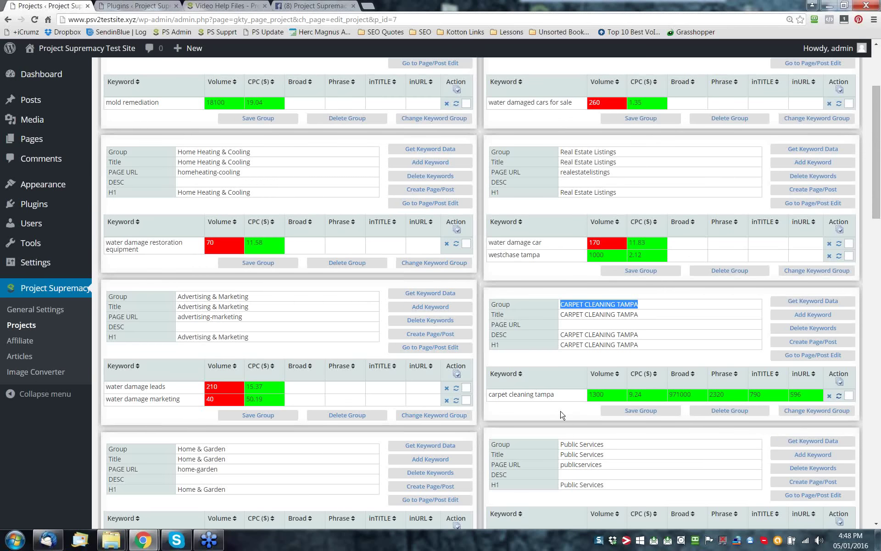
scroll(561, 413, "down", 1)
Switch the project to local formatting and review the cell colors, including those of the keyword "carpet cleaning tampa".
scroll(489, 354, "up", 4)
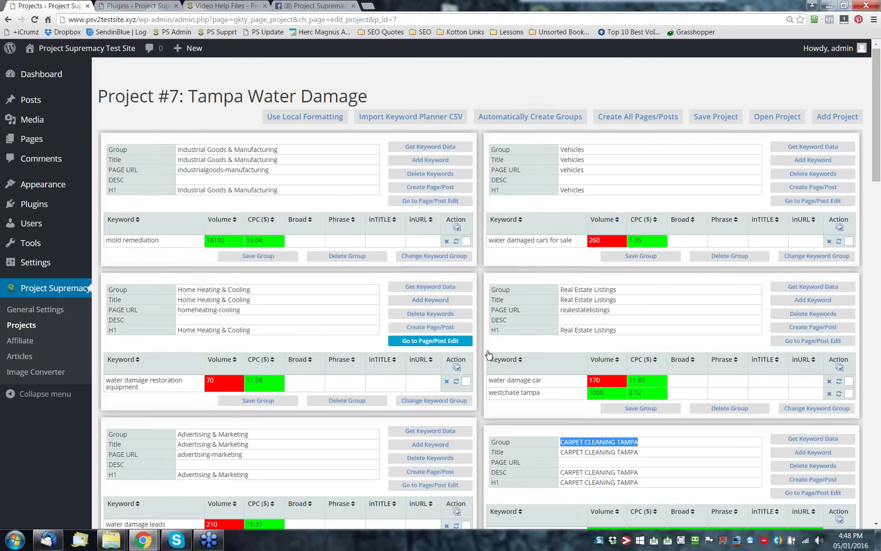
left_click(304, 114)
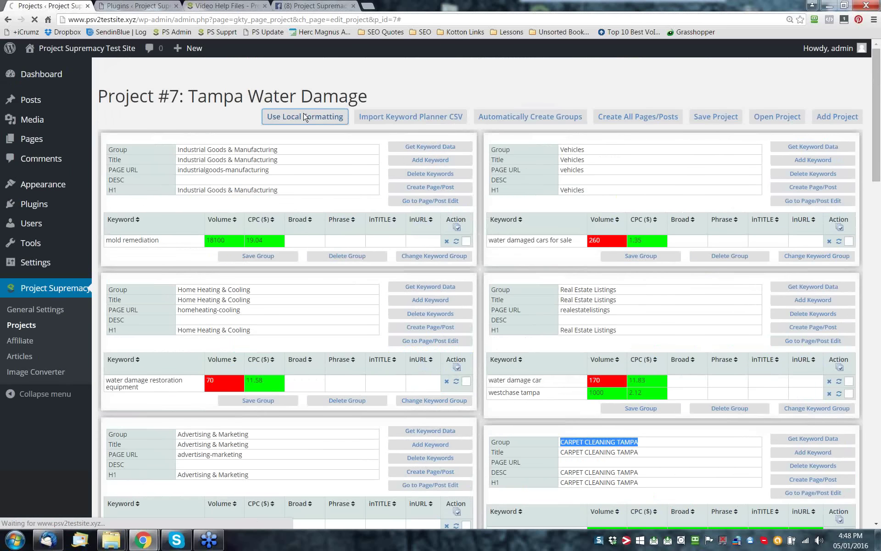
scroll(304, 117, "down", 5)
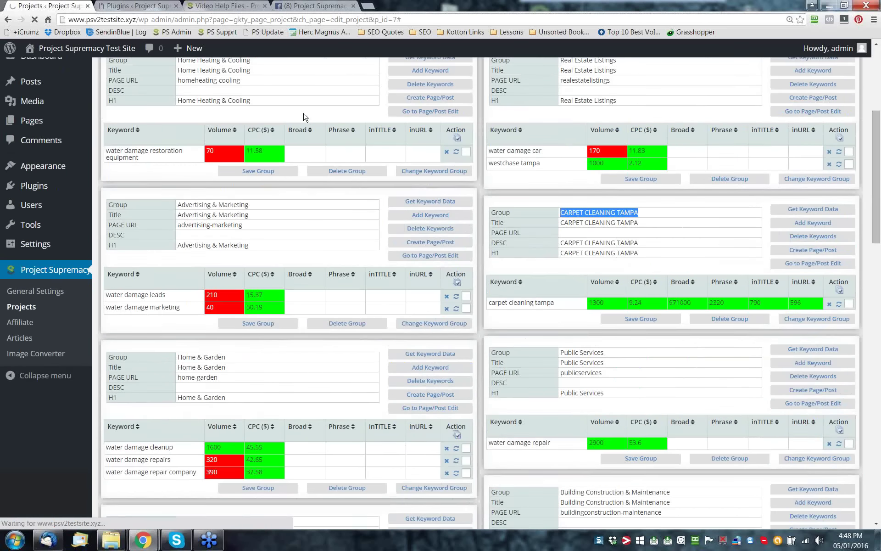
scroll(304, 117, "down", 6)
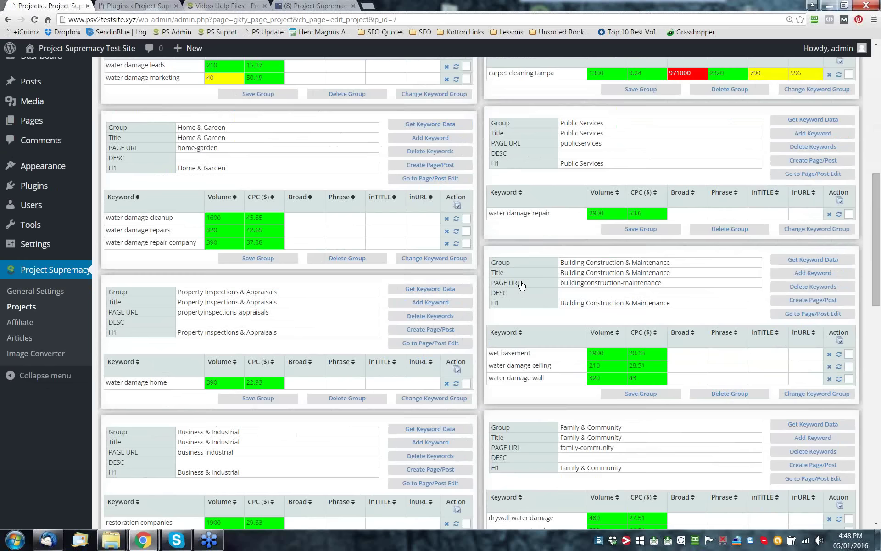
scroll(522, 285, "up", 2)
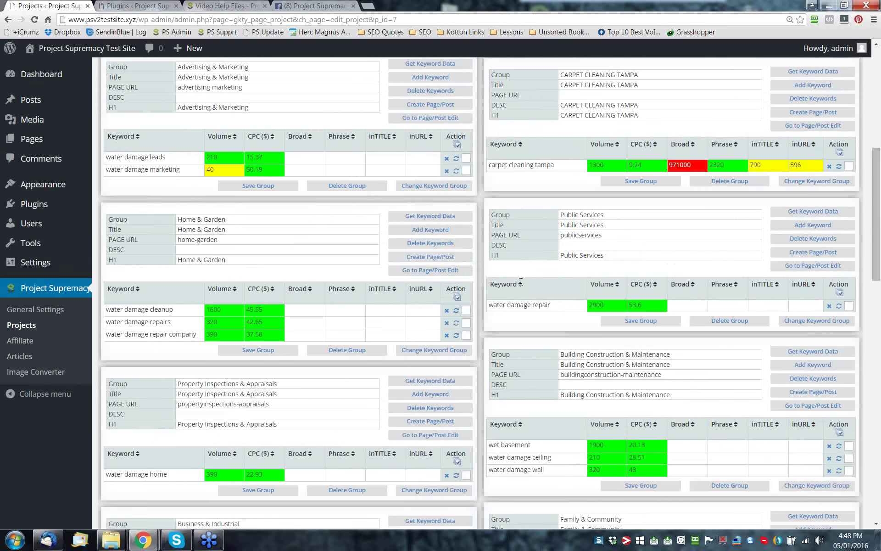
scroll(522, 282, "up", 1)
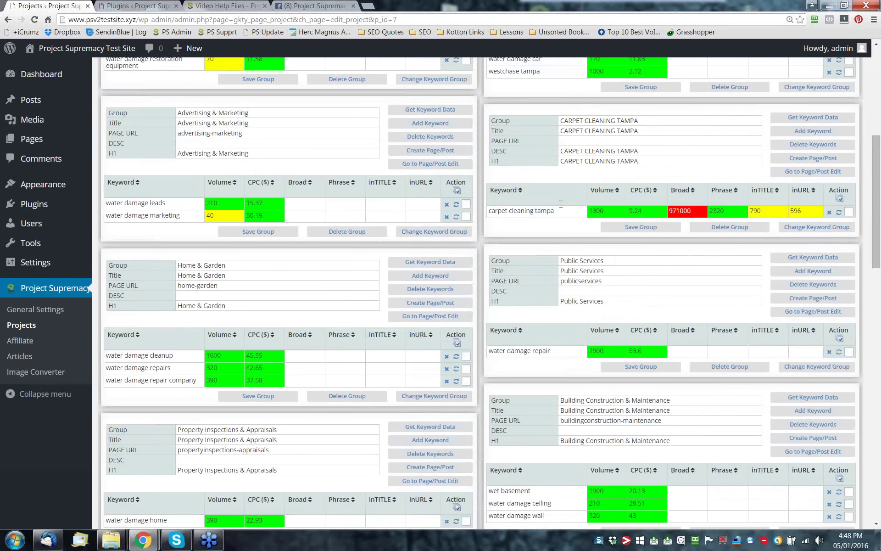
left_click_drag(556, 210, 490, 218)
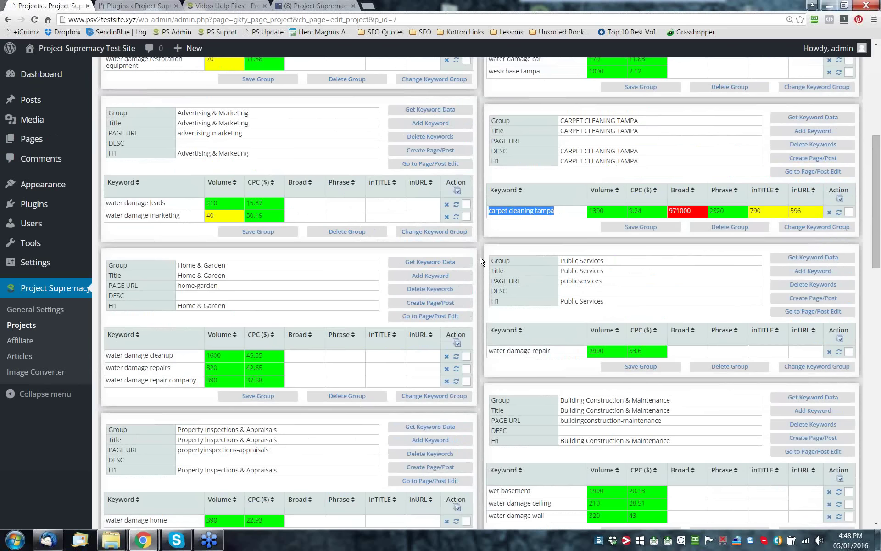
Search the page for TAMPA, highlight the keyword "water damage tampa" in the Family & Community group, and review the other groups.
scroll(480, 262, "down", 2)
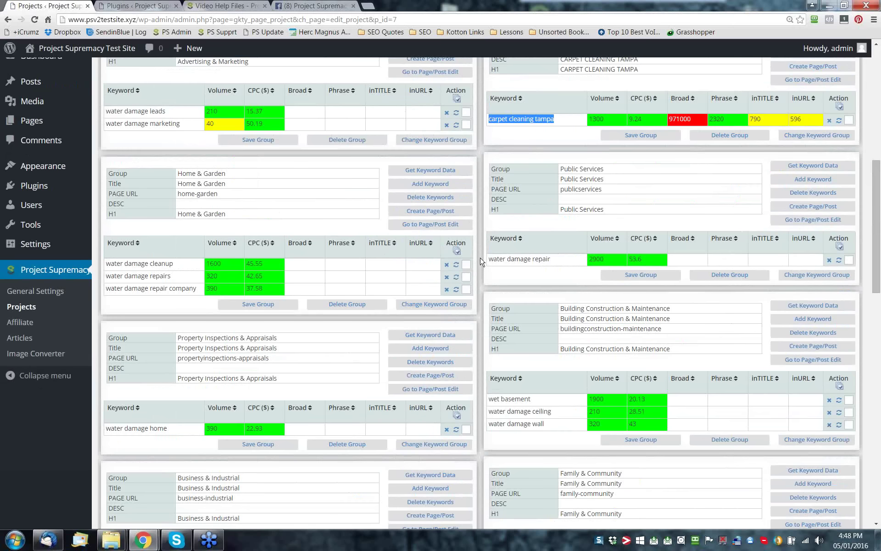
scroll(481, 262, "down", 5)
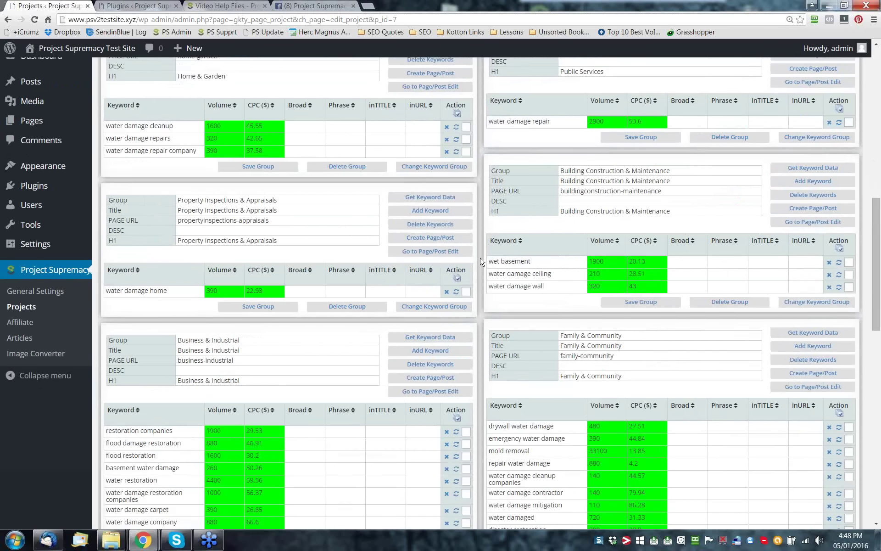
scroll(481, 262, "down", 3)
key("ctrl+f")
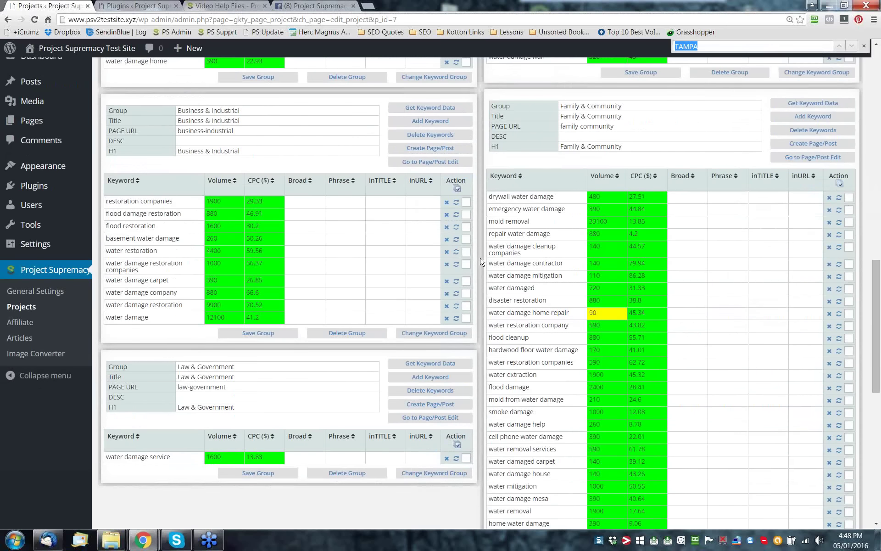
key("Return")
scroll(461, 340, "down", 1)
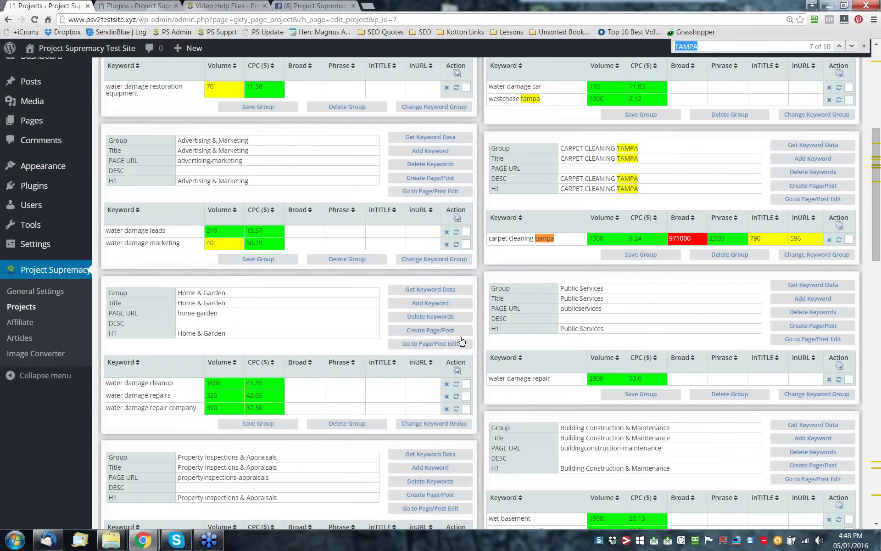
scroll(462, 340, "down", 20)
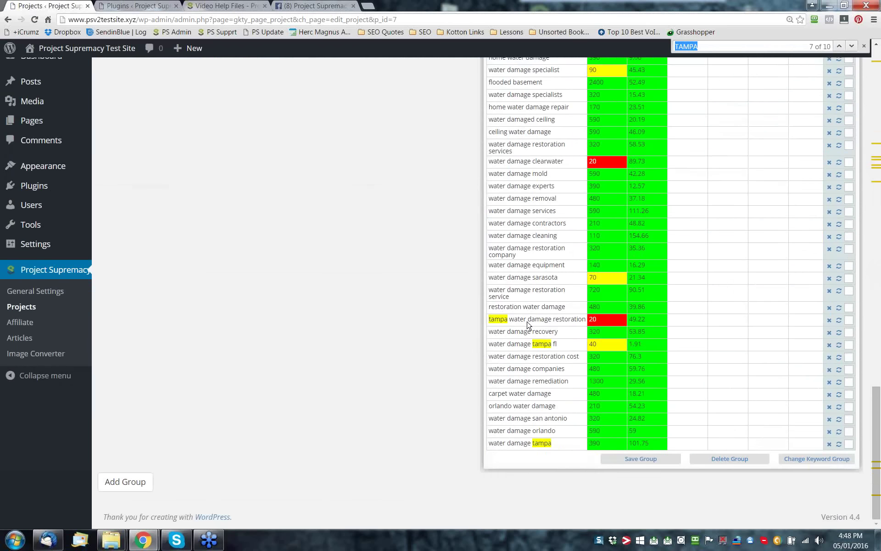
left_click(559, 442)
left_click_drag(559, 442, 487, 444)
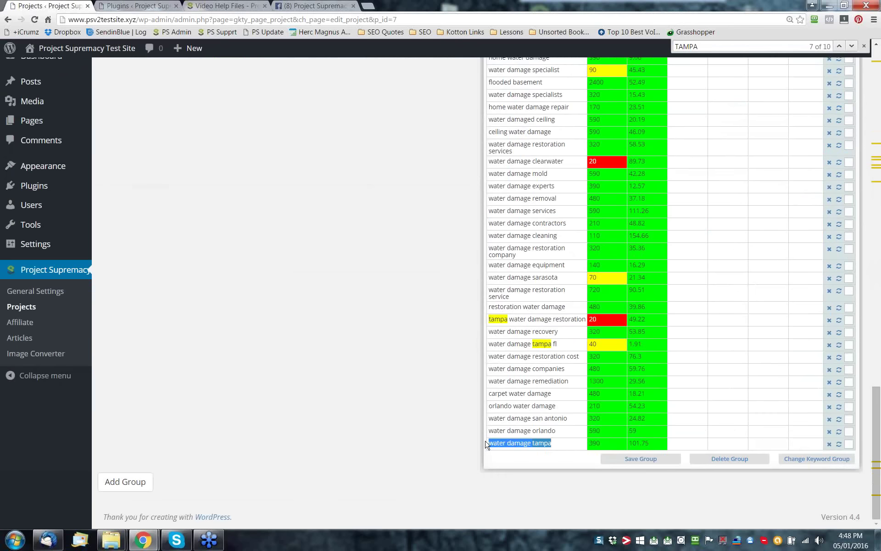
scroll(696, 459, "up", 6)
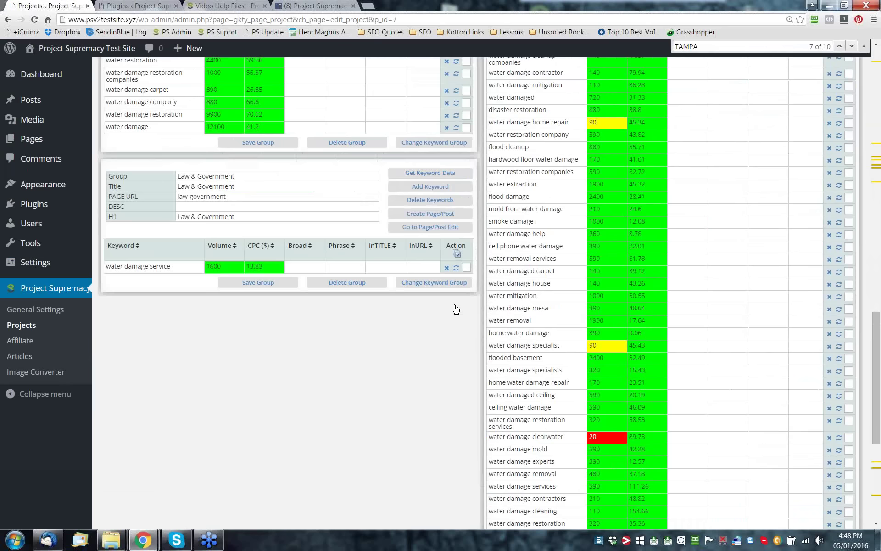
scroll(456, 309, "up", 3)
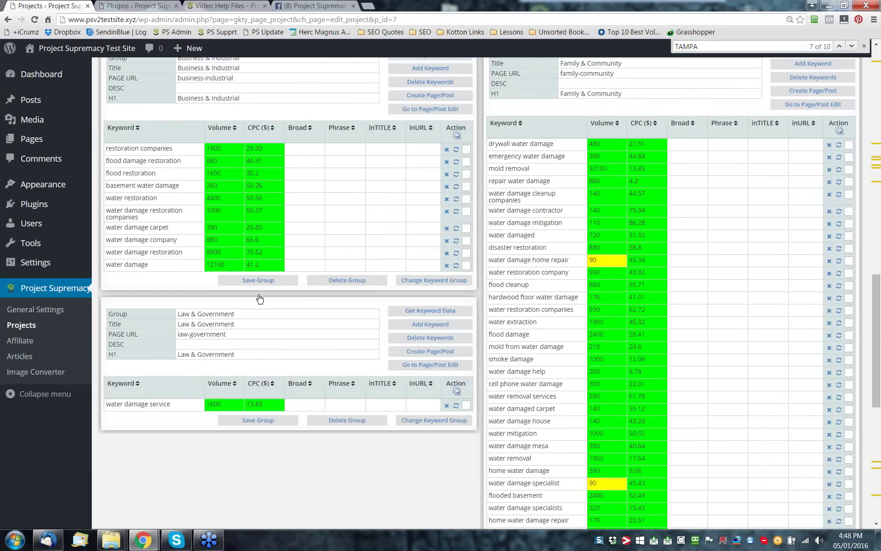
scroll(260, 299, "up", 1)
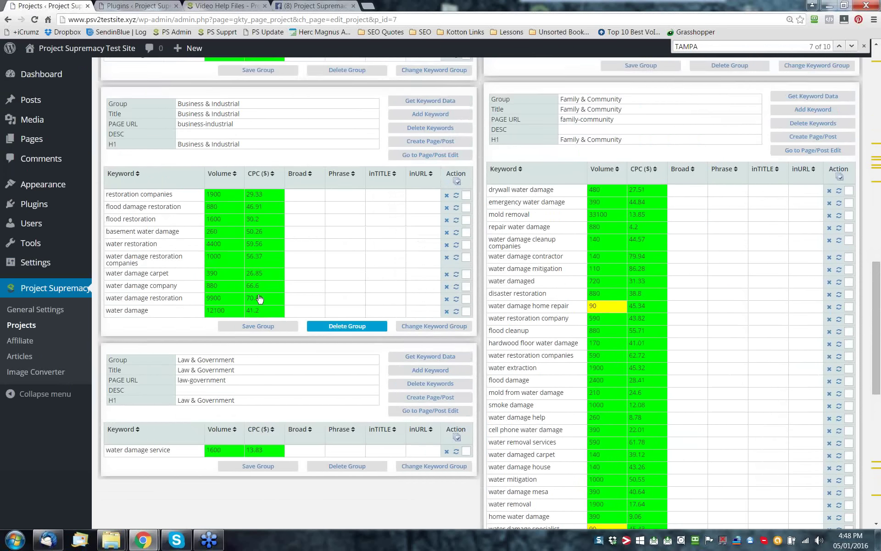
scroll(260, 299, "up", 15)
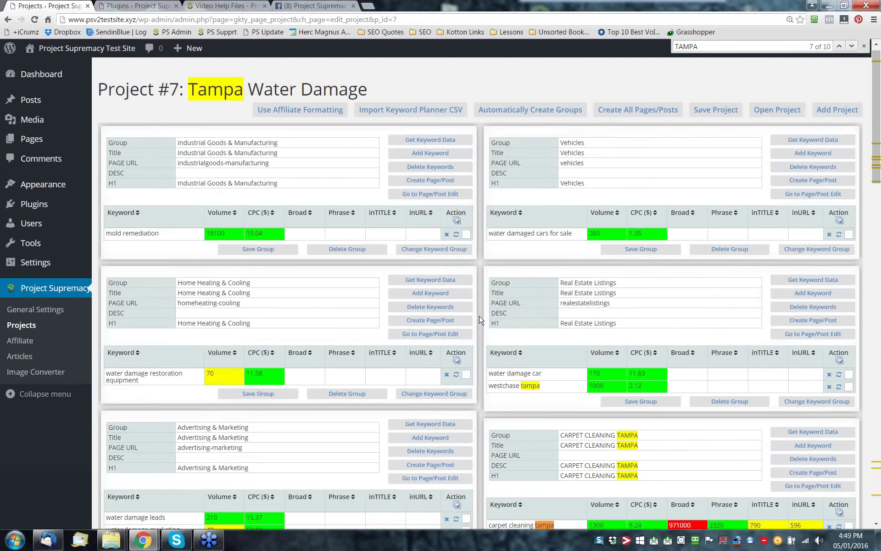
scroll(480, 320, "up", 1)
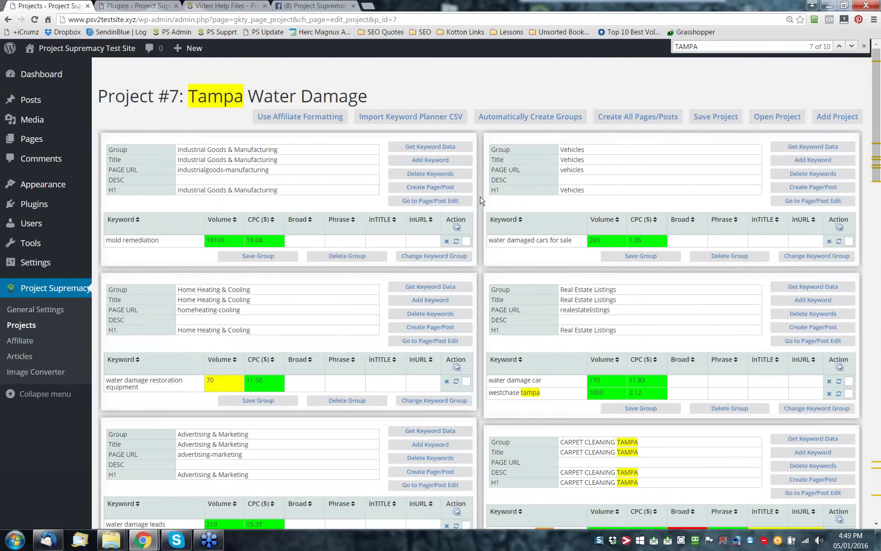
Delete the Business & Industrial keyword group from the Tampa Water Damage project.
scroll(481, 201, "down", 1)
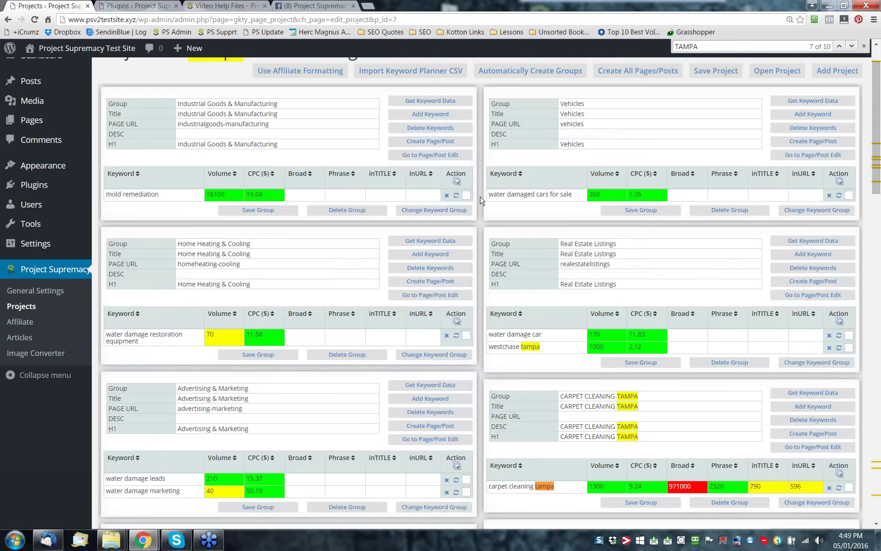
scroll(481, 201, "down", 3)
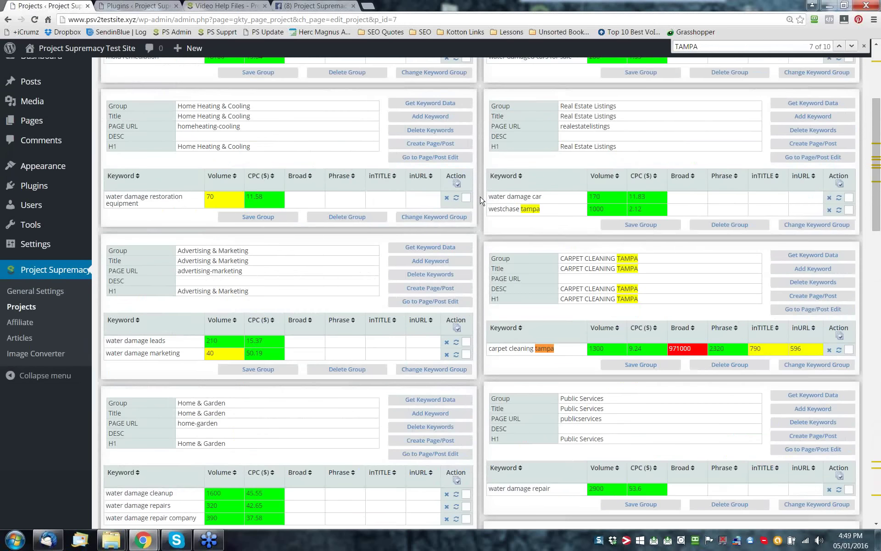
scroll(481, 201, "down", 2)
scroll(481, 201, "down", 2)
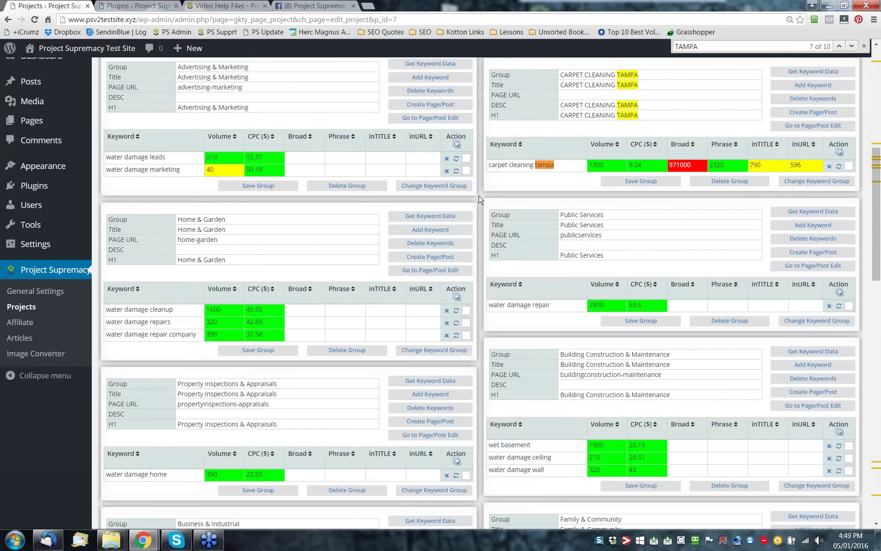
scroll(480, 200, "up", 2)
scroll(487, 313, "down", 2)
scroll(488, 315, "down", 7)
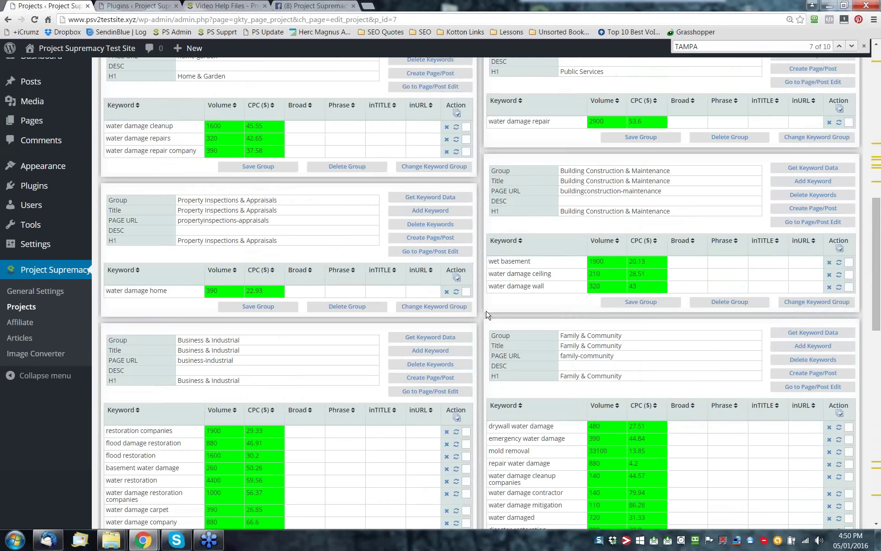
scroll(488, 315, "down", 1)
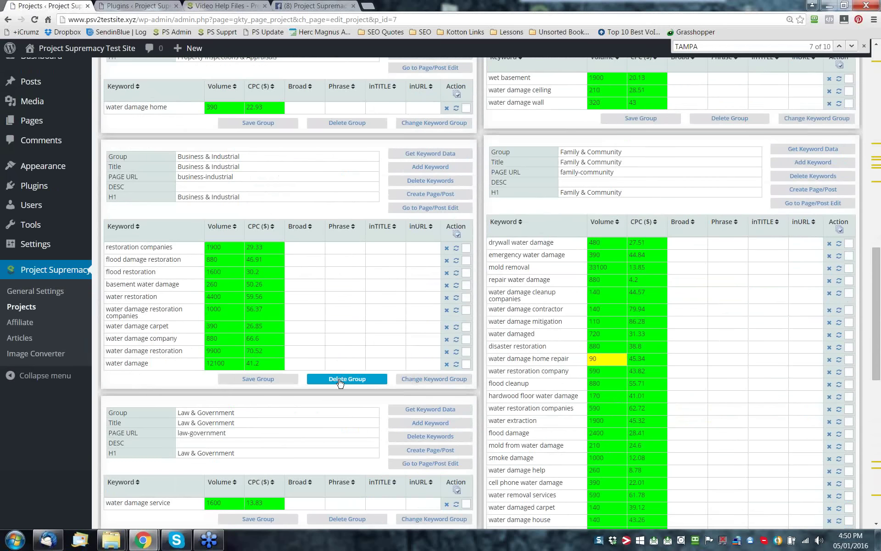
left_click(340, 379)
left_click(473, 96)
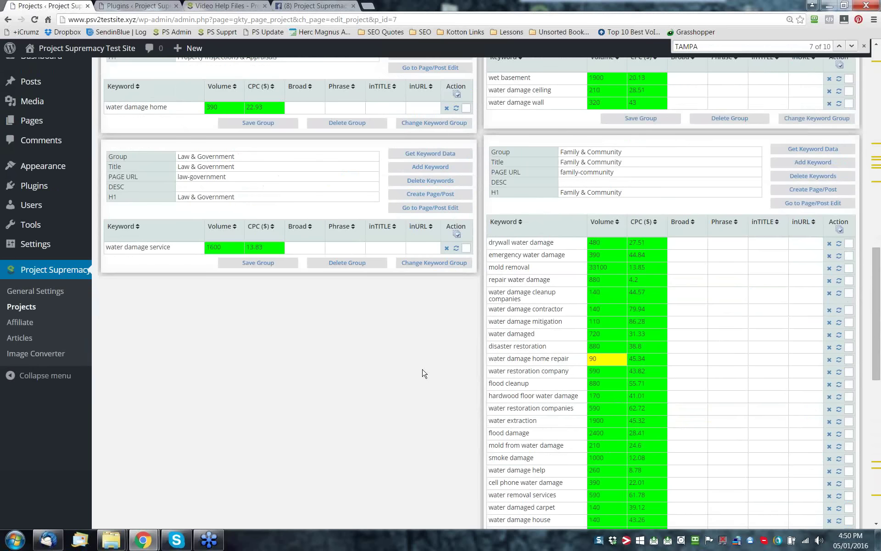
scroll(422, 372, "down", 2)
scroll(423, 373, "up", 3)
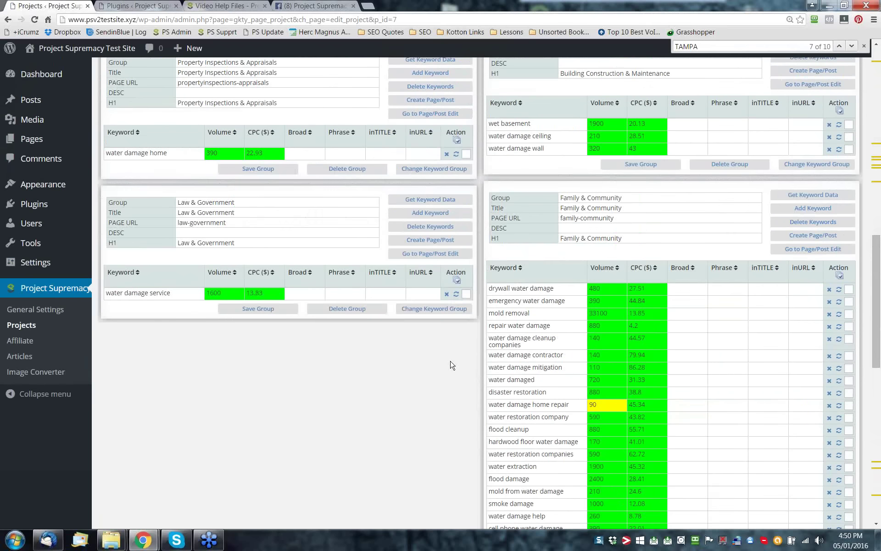
scroll(411, 365, "down", 5)
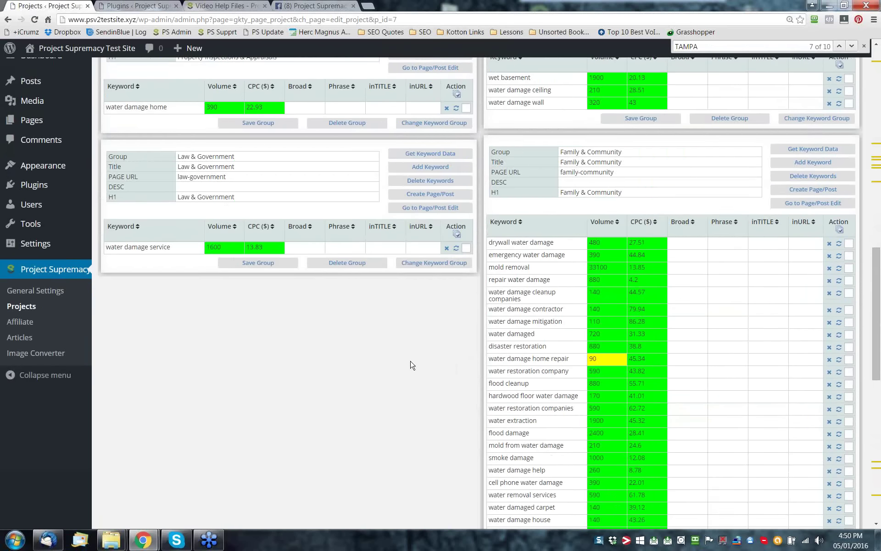
scroll(411, 365, "down", 7)
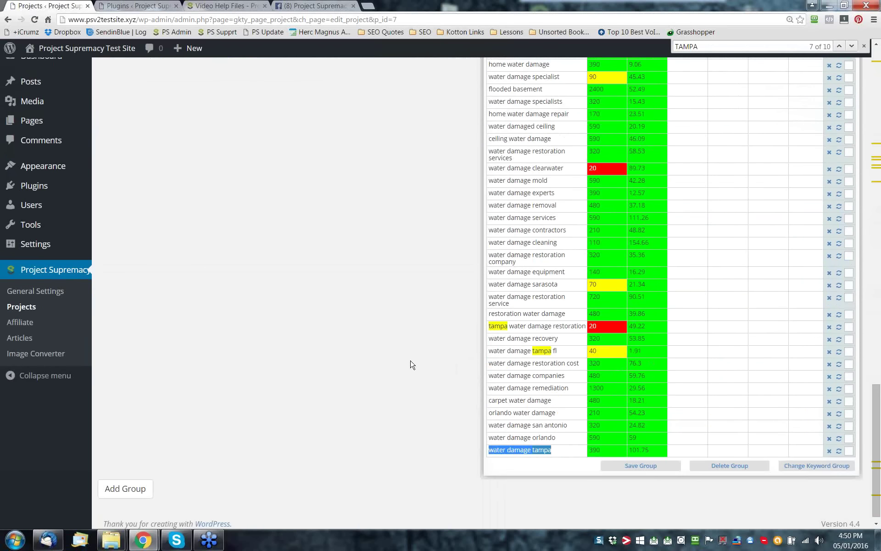
left_click(563, 451)
triple_click(534, 450)
type("c")
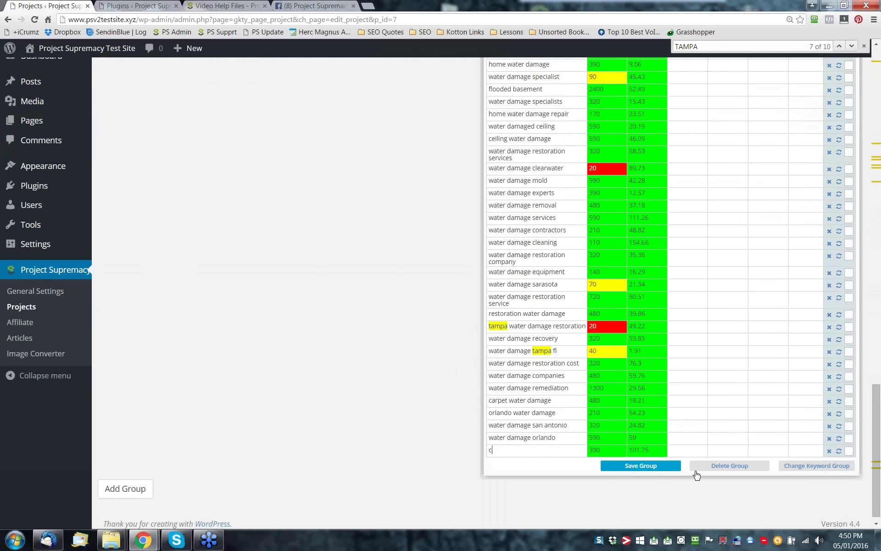
right_click(500, 448)
left_click(528, 309)
left_click(447, 438)
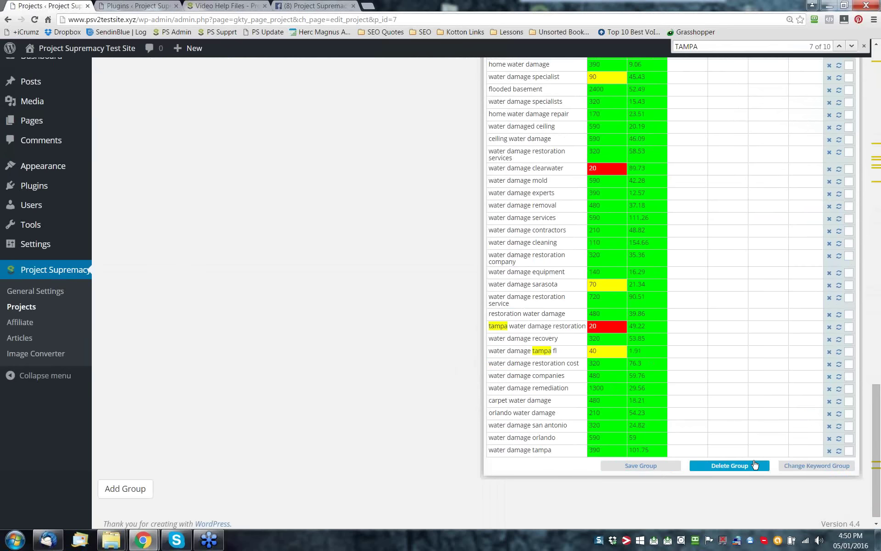
Mark the keyword "water damage tampa" at the end of the Family & Community group for regrouping.
left_click(849, 450)
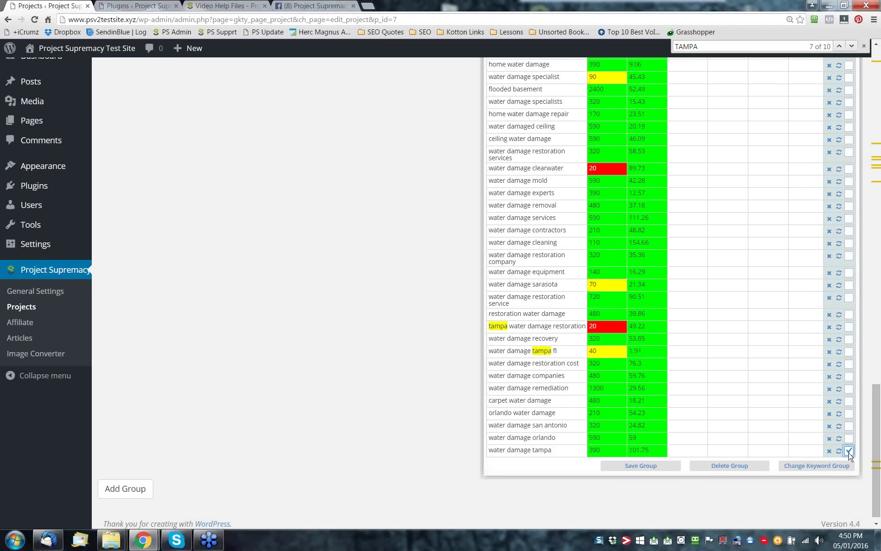
left_click(813, 472)
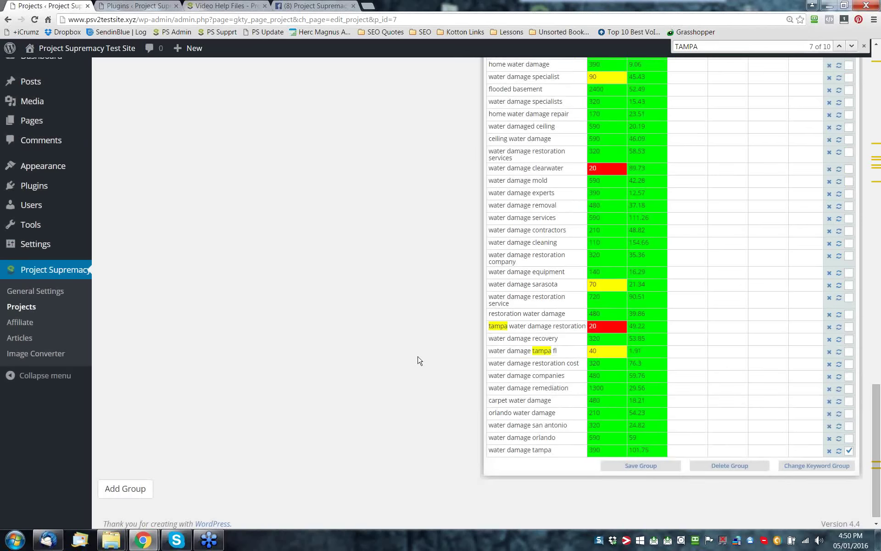
Check the options for automatically creating groups without applying them, and look over the project's existing keyword groups.
scroll(431, 289, "up", 4)
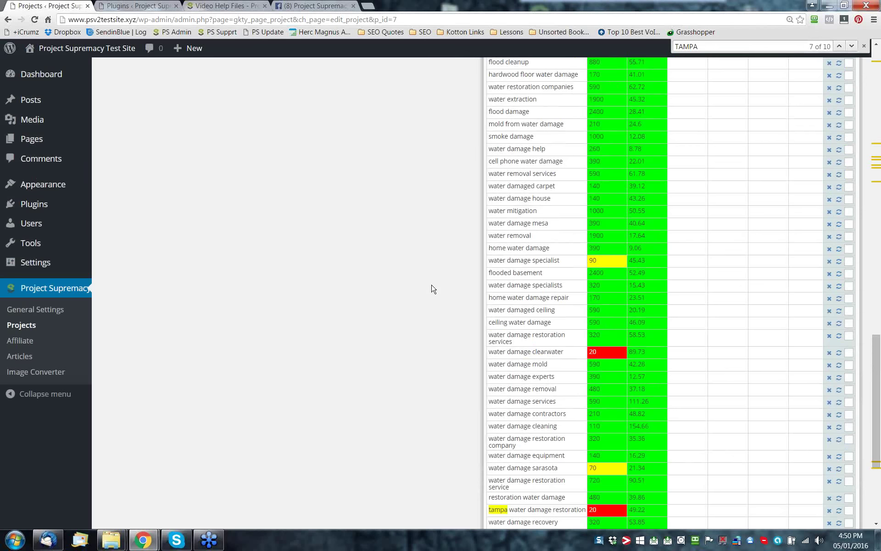
scroll(431, 289, "up", 20)
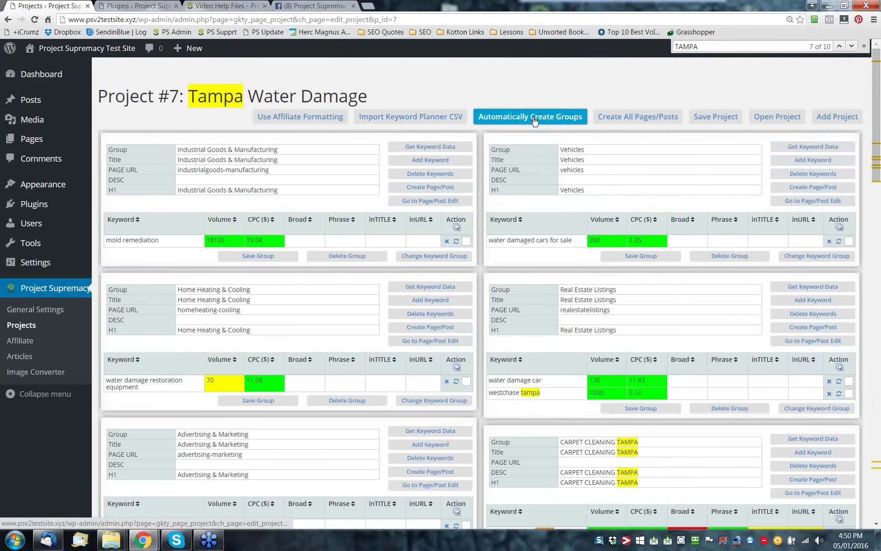
left_click(532, 118)
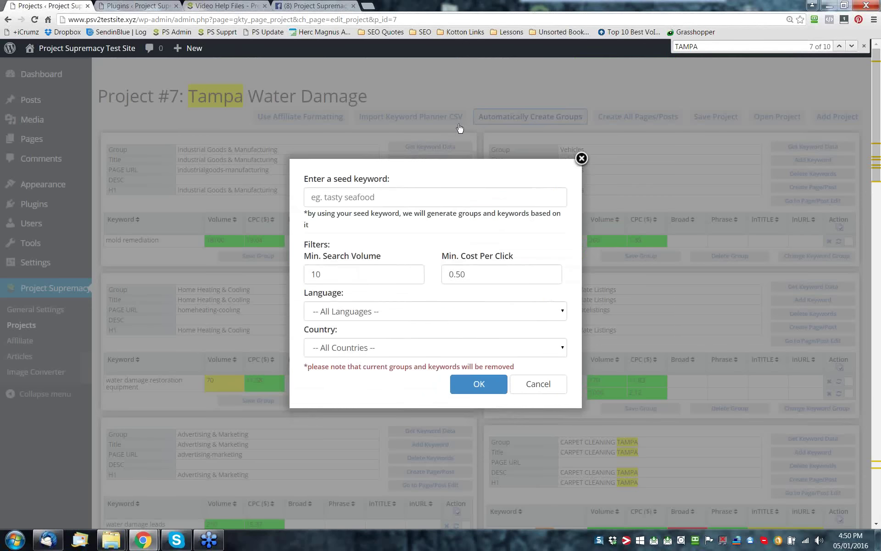
left_click(580, 159)
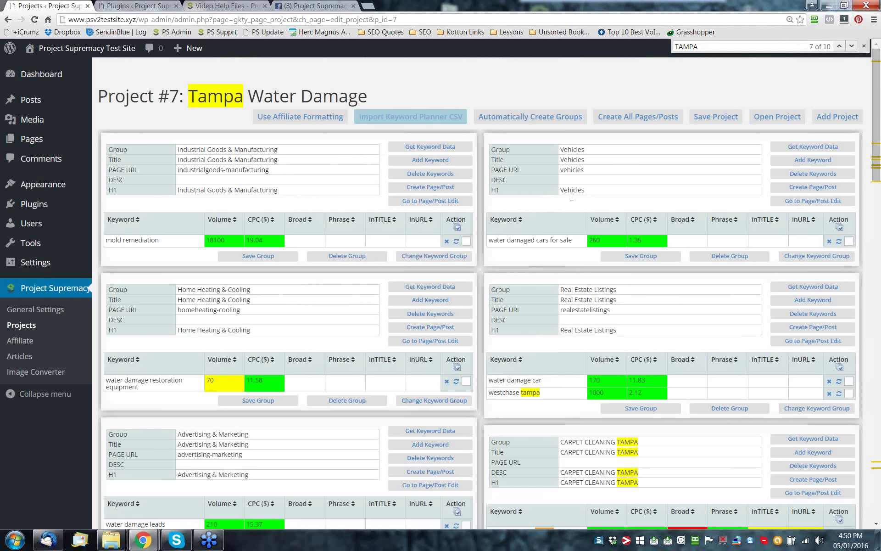
scroll(572, 201, "down", 1)
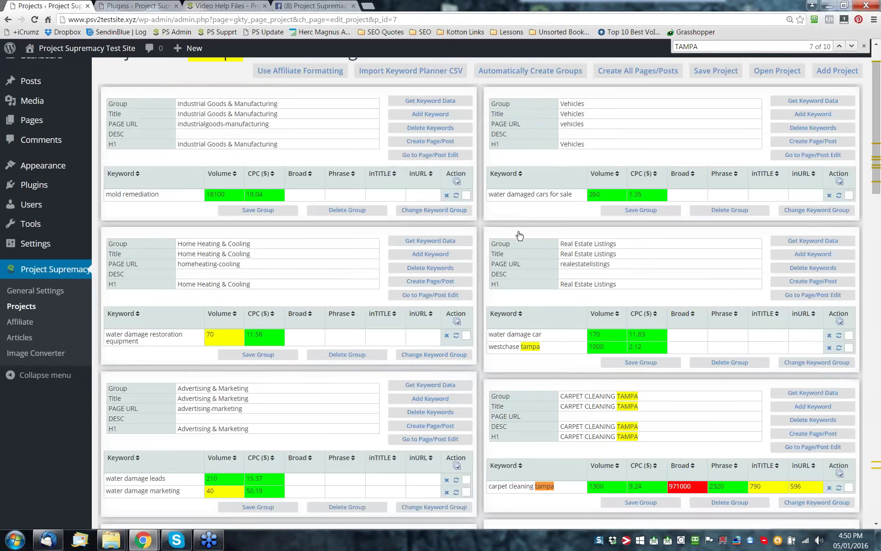
scroll(519, 235, "down", 5)
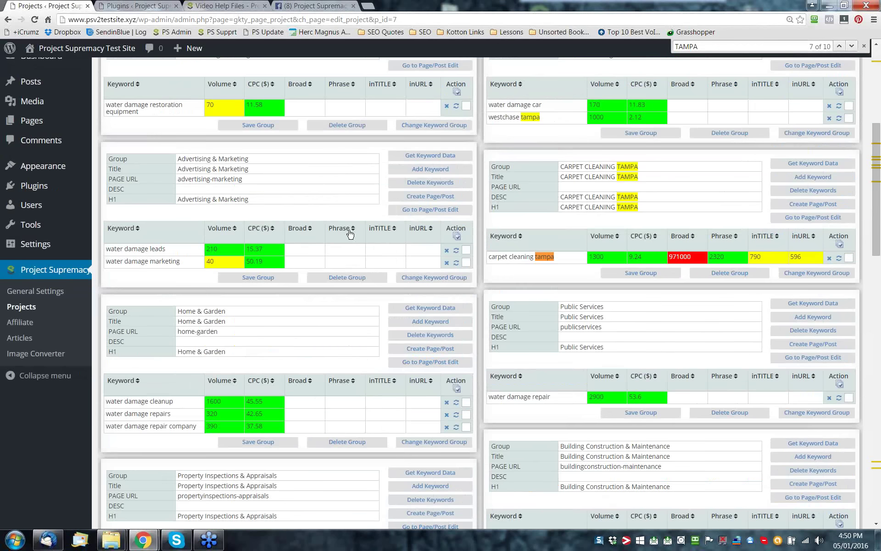
scroll(349, 234, "up", 3)
scroll(350, 231, "up", 3)
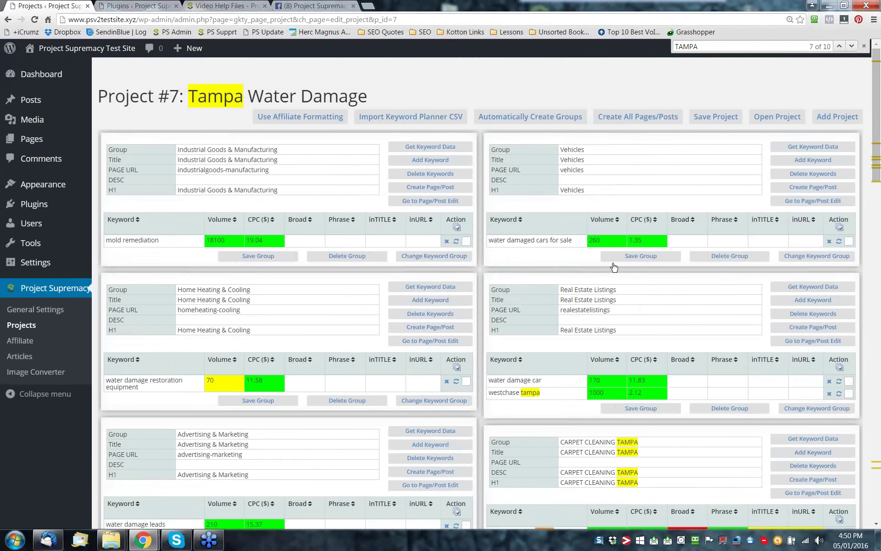
scroll(614, 266, "down", 20)
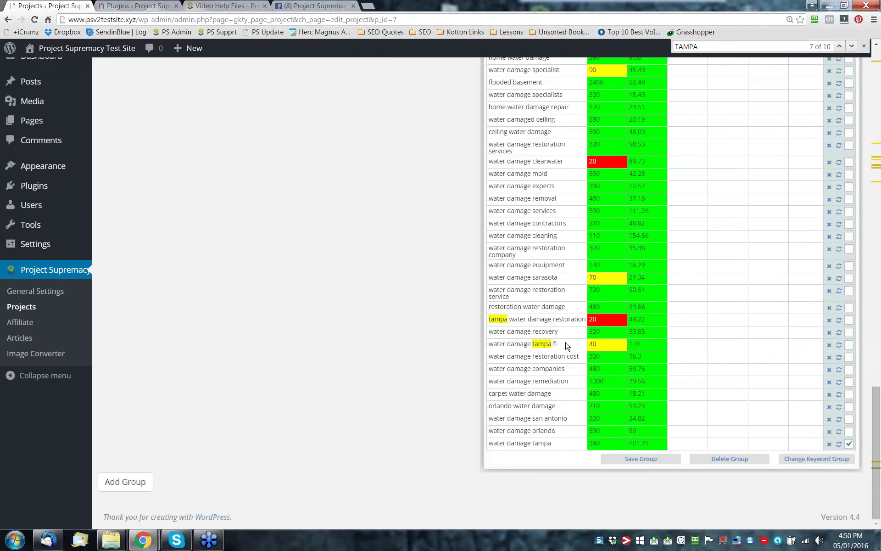
Compare the tampa keywords in the Family & Community group and copy the keyword text "water damage tampa".
left_click_drag(558, 344, 488, 344)
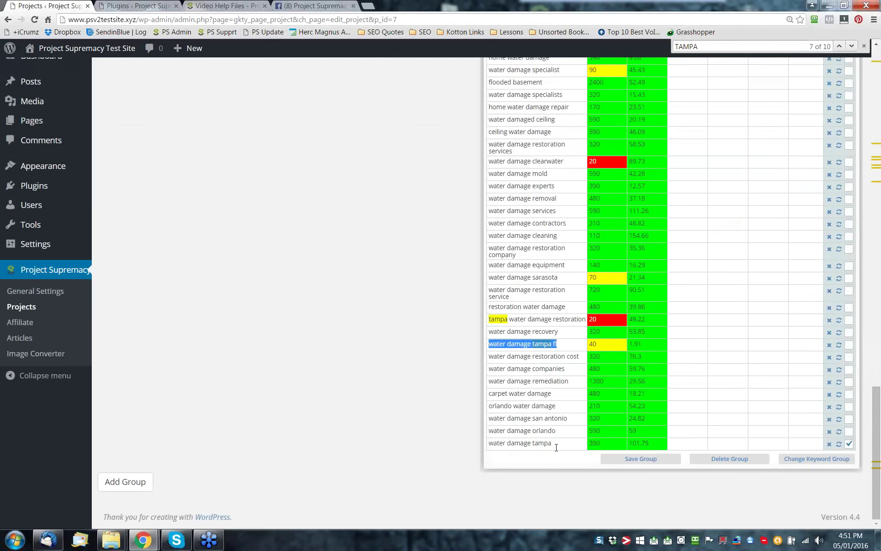
left_click_drag(556, 447, 465, 449)
scroll(465, 449, "up", 1)
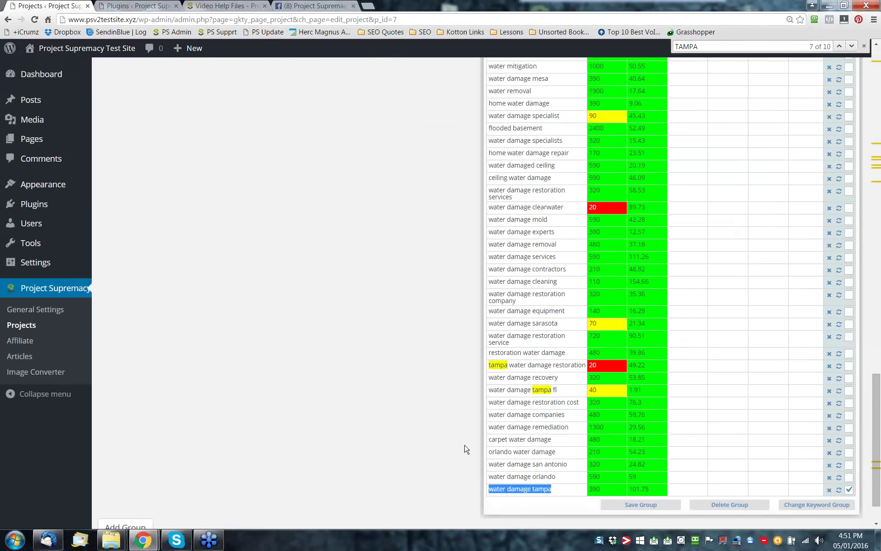
scroll(466, 449, "up", 10)
scroll(466, 448, "down", 11)
left_click(559, 444)
left_click_drag(558, 444, 461, 445)
key("ctrl+c")
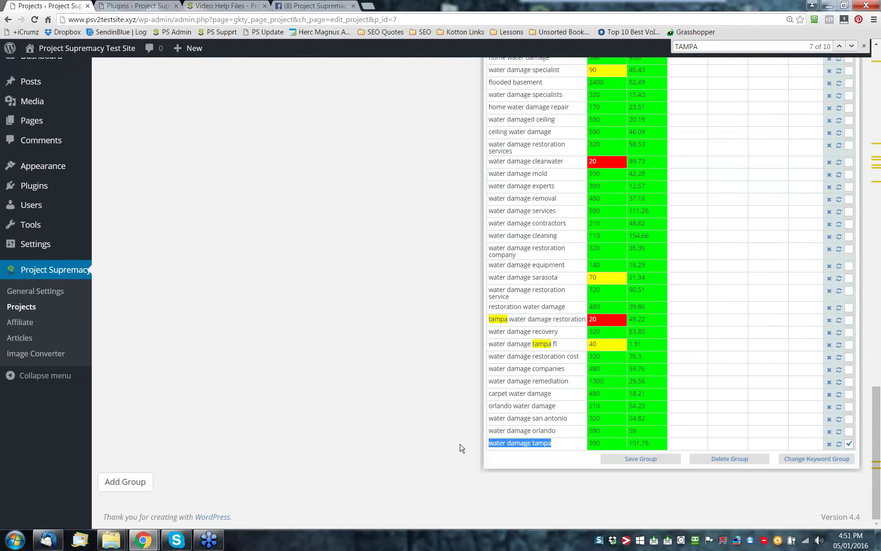
Move the marked keyword into a new group named "water damage tampa" and allow the page to reload.
left_click(815, 459)
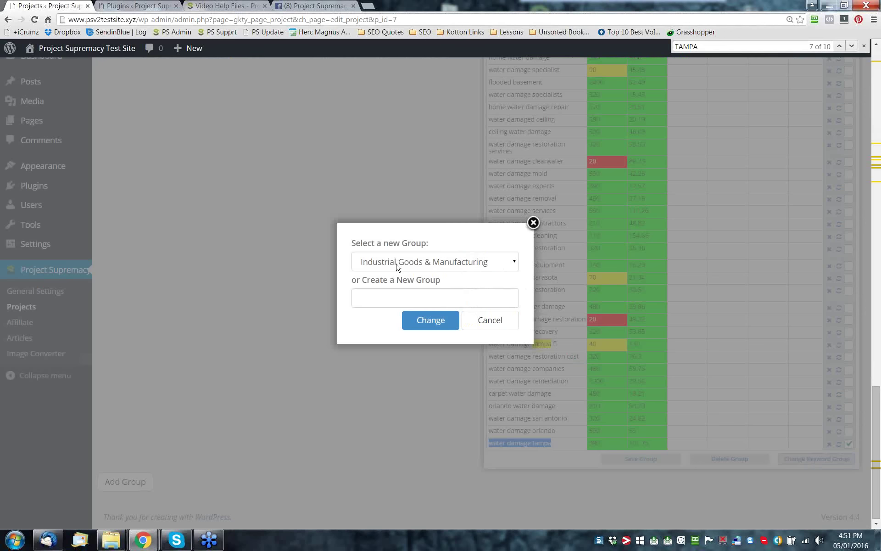
left_click(411, 297)
key("ctrl+v")
left_click(482, 262)
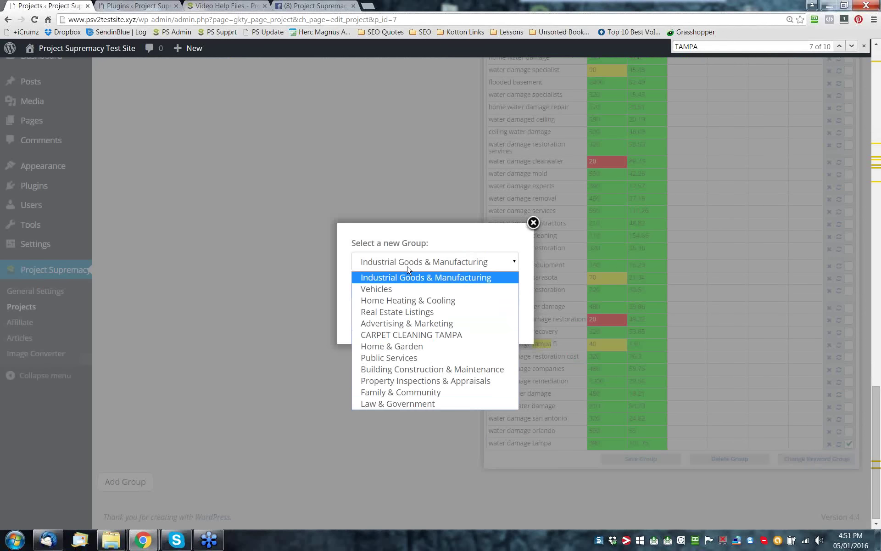
left_click(441, 238)
left_click_drag(442, 299, 358, 299)
left_click(498, 262)
left_click(430, 236)
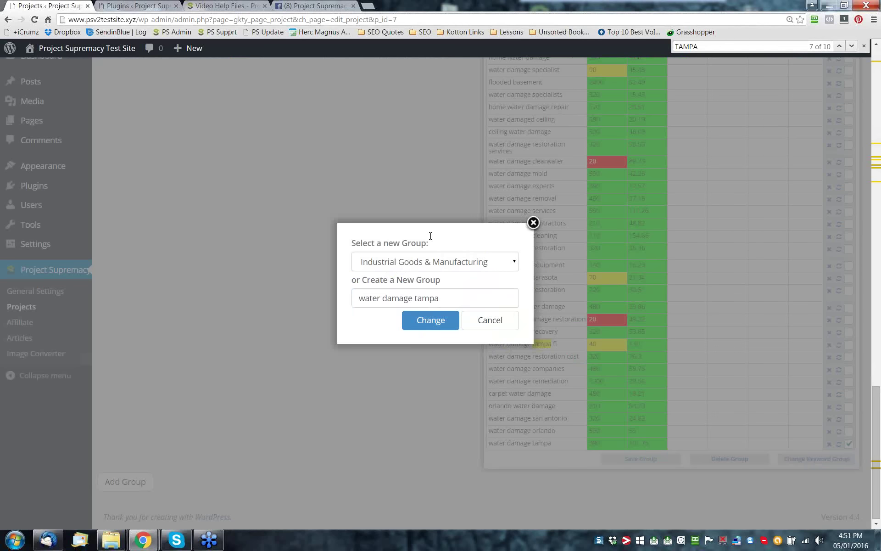
left_click(429, 325)
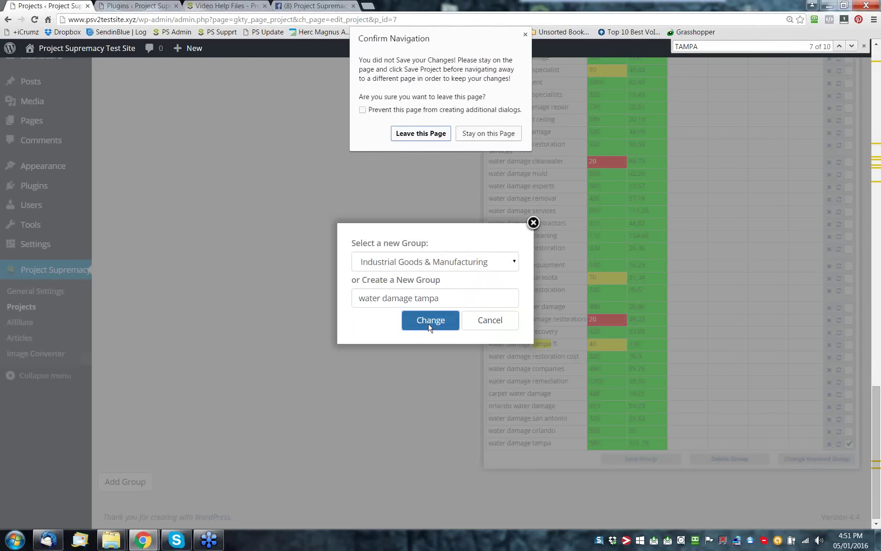
left_click(420, 134)
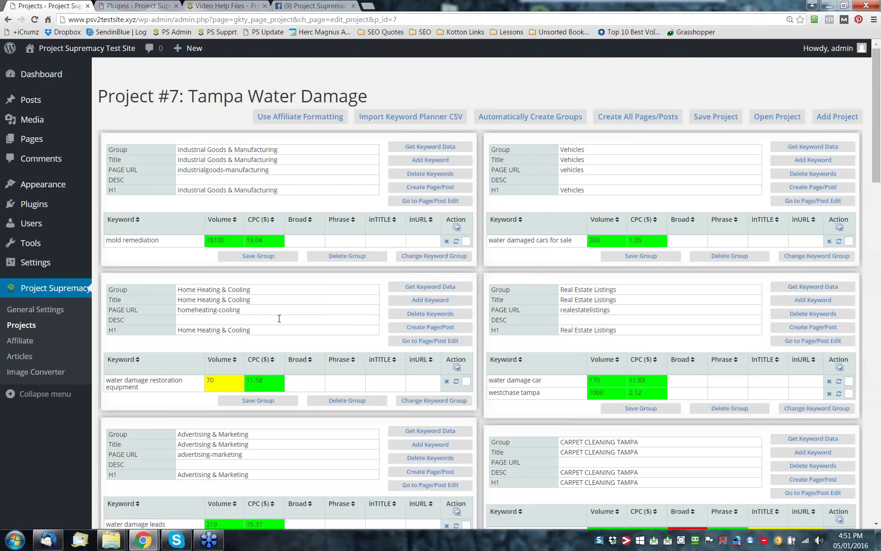
Examine the titles and keywords of the CARPET CLEANING TAMPA and water damage tampa groups, along with the surrounding groups.
scroll(378, 300, "down", 4)
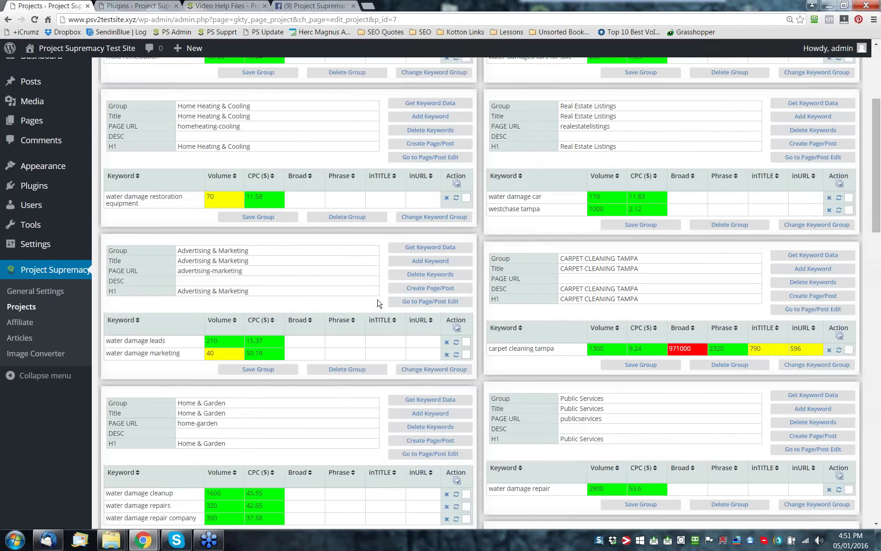
left_click_drag(576, 259, 627, 270)
scroll(629, 273, "down", 4)
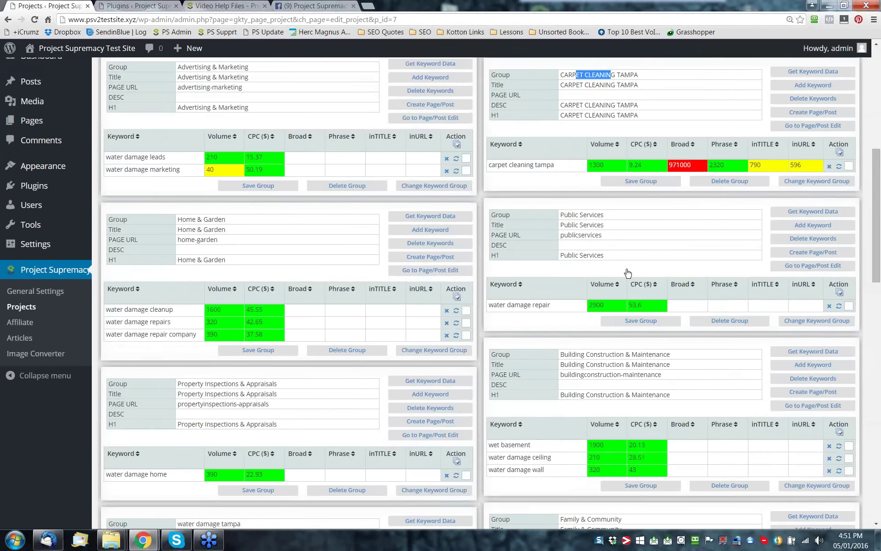
scroll(524, 376, "down", 1)
scroll(524, 377, "down", 2)
left_click_drag(181, 477, 97, 477)
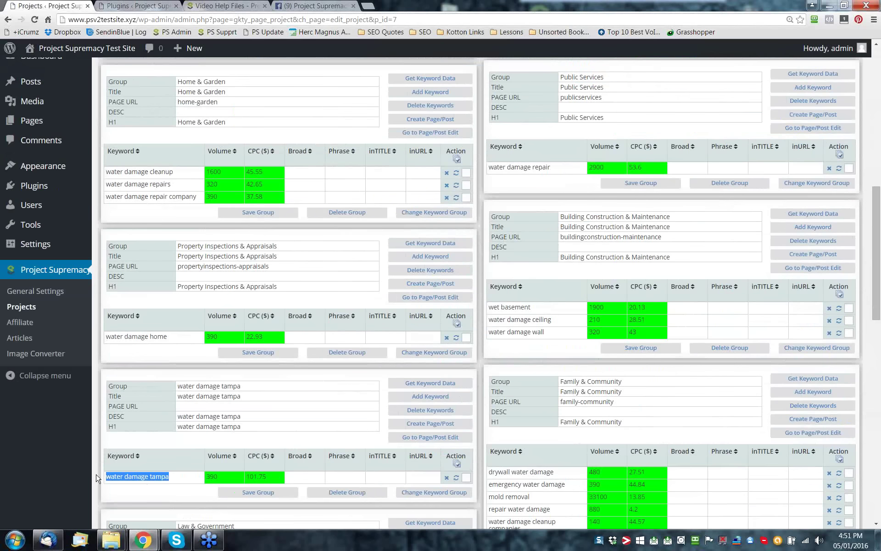
scroll(96, 478, "down", 2)
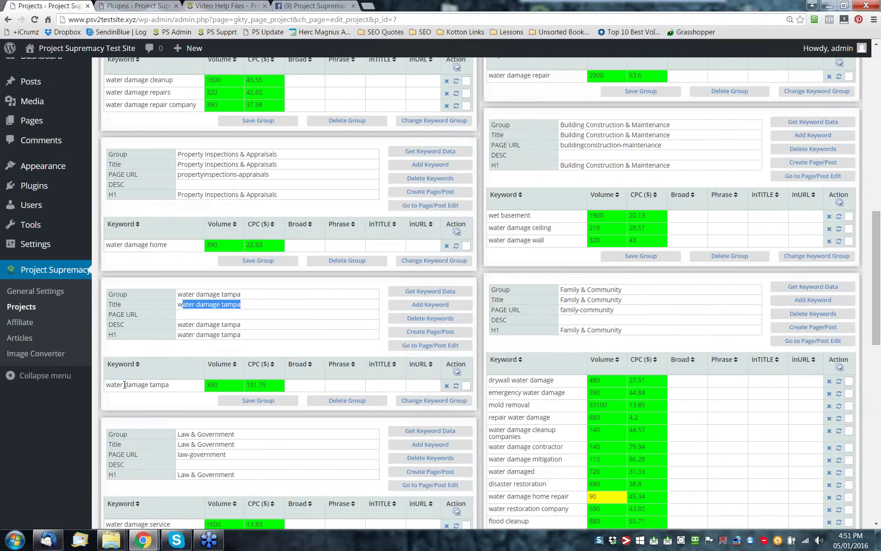
left_click_drag(120, 384, 169, 384)
scroll(147, 385, "down", 4)
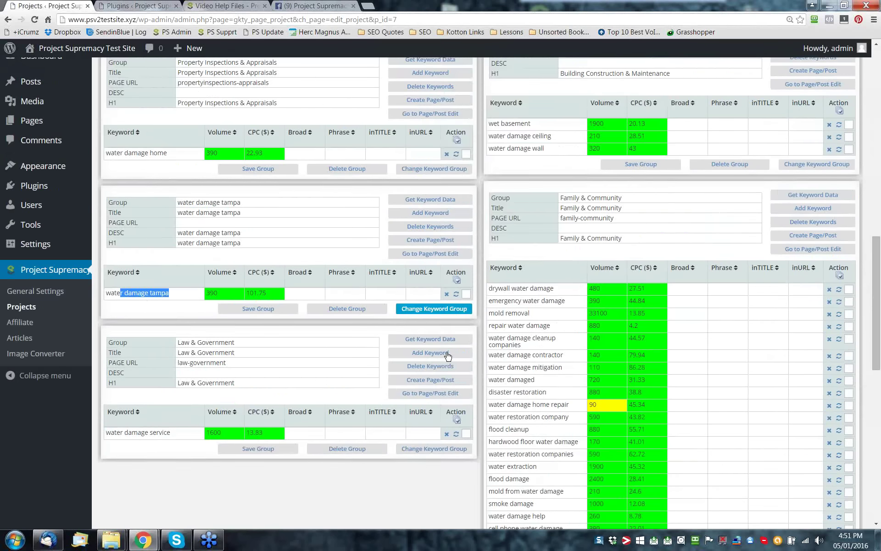
scroll(465, 413, "up", 13)
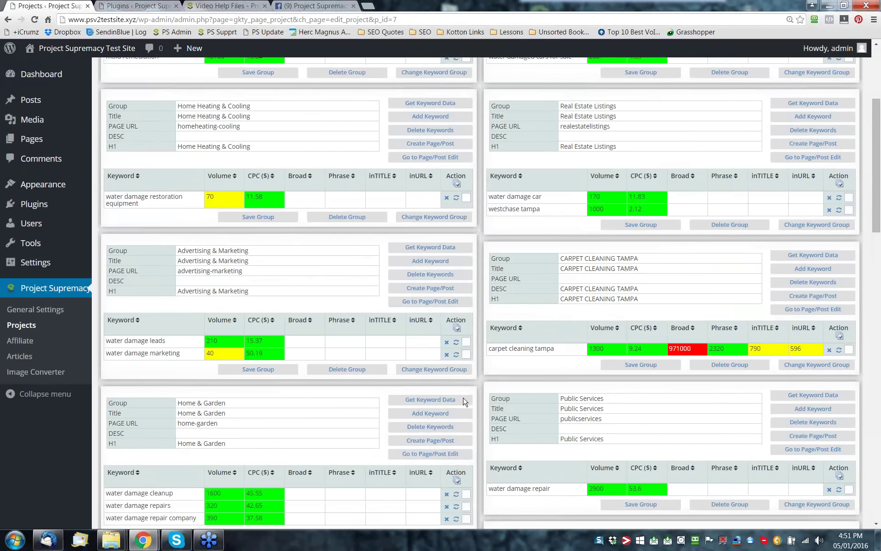
scroll(511, 361, "up", 1)
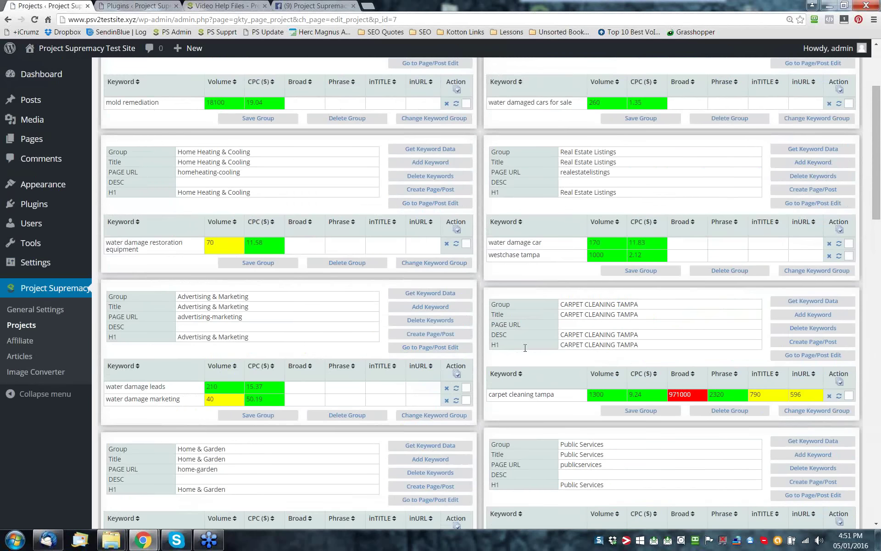
scroll(506, 317, "up", 3)
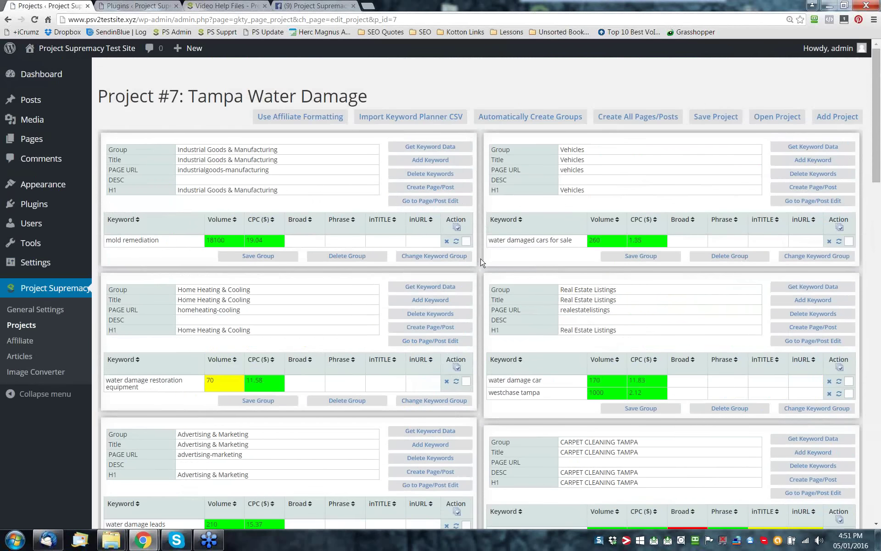
scroll(481, 261, "down", 8)
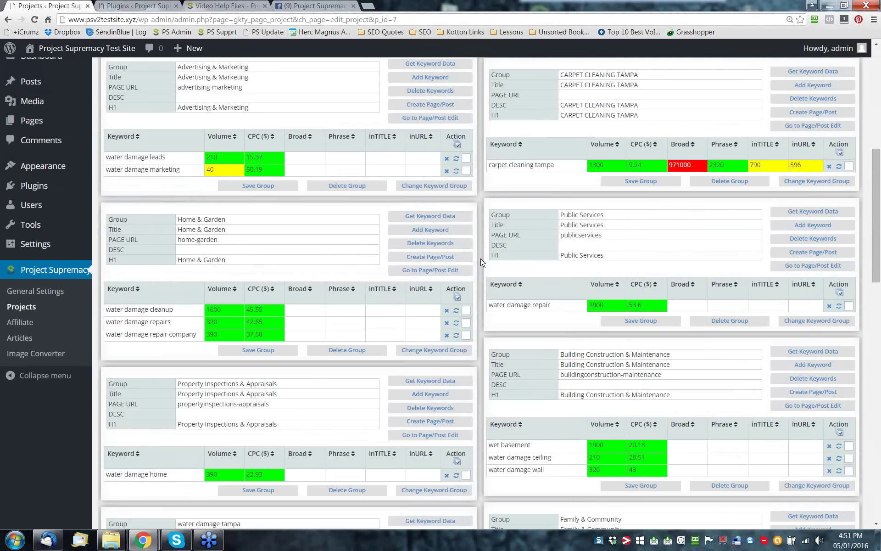
scroll(481, 261, "down", 3)
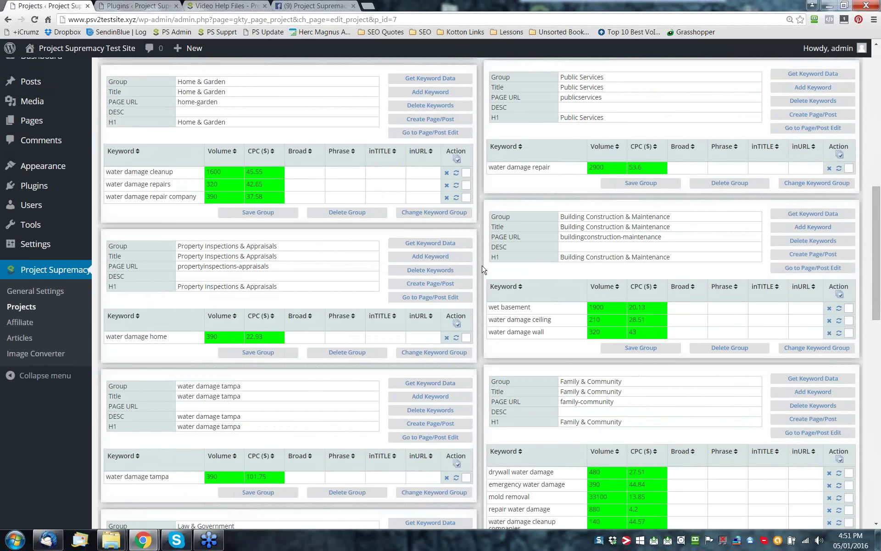
scroll(482, 269, "up", 11)
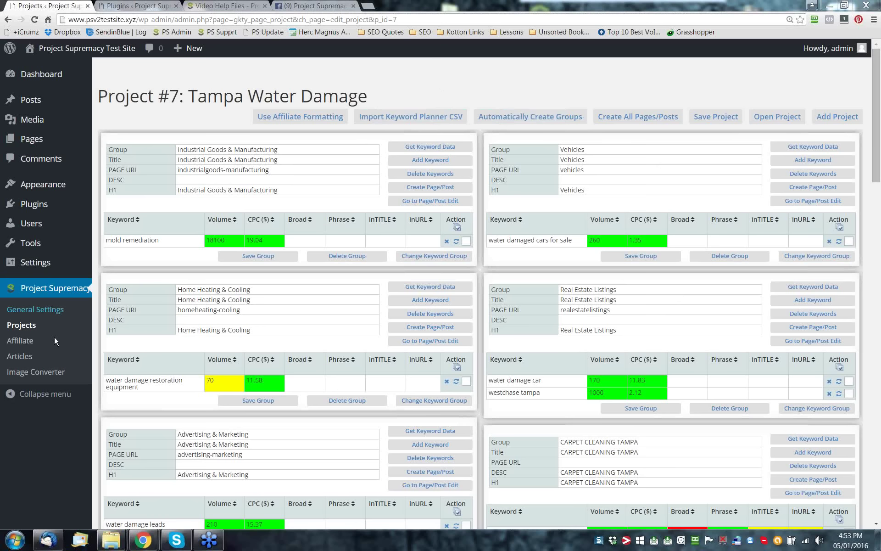
mouse_move(73, 70)
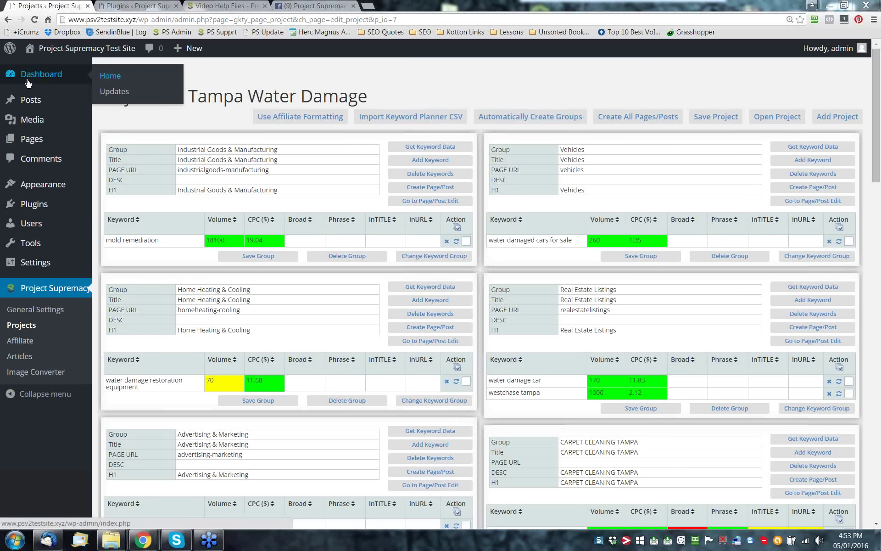